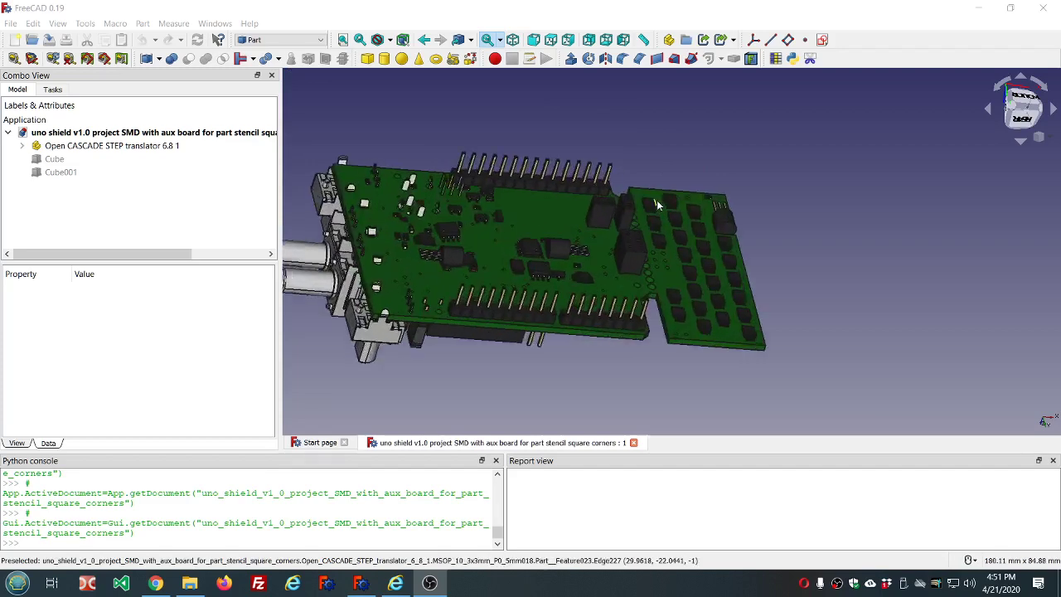
# Show the Cube box around the board, and switch the Cube001 box on and off again
pyautogui.scroll(-4, 657, 205)
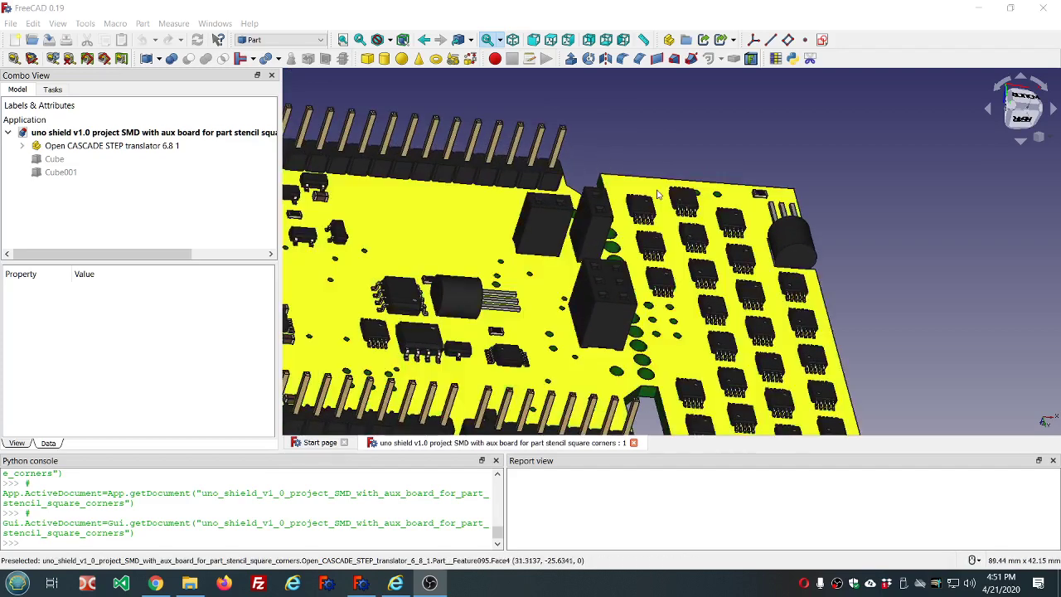
pyautogui.moveTo(657, 193); pyautogui.dragTo(382, 147, button='middle')
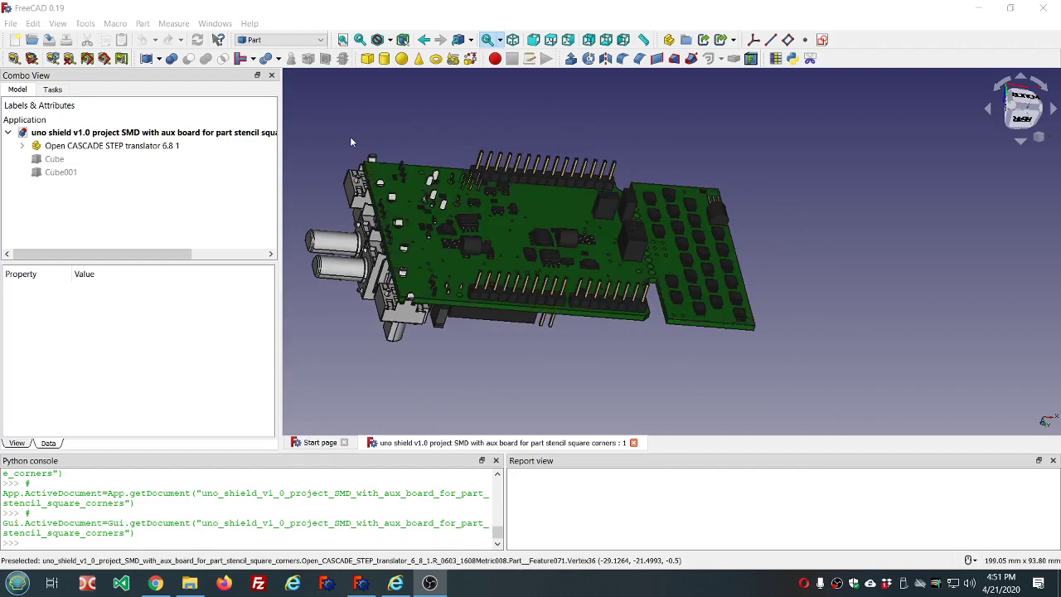
pyautogui.moveTo(341, 138); pyautogui.dragTo(398, 170, button='middle')
pyautogui.click(83, 160)
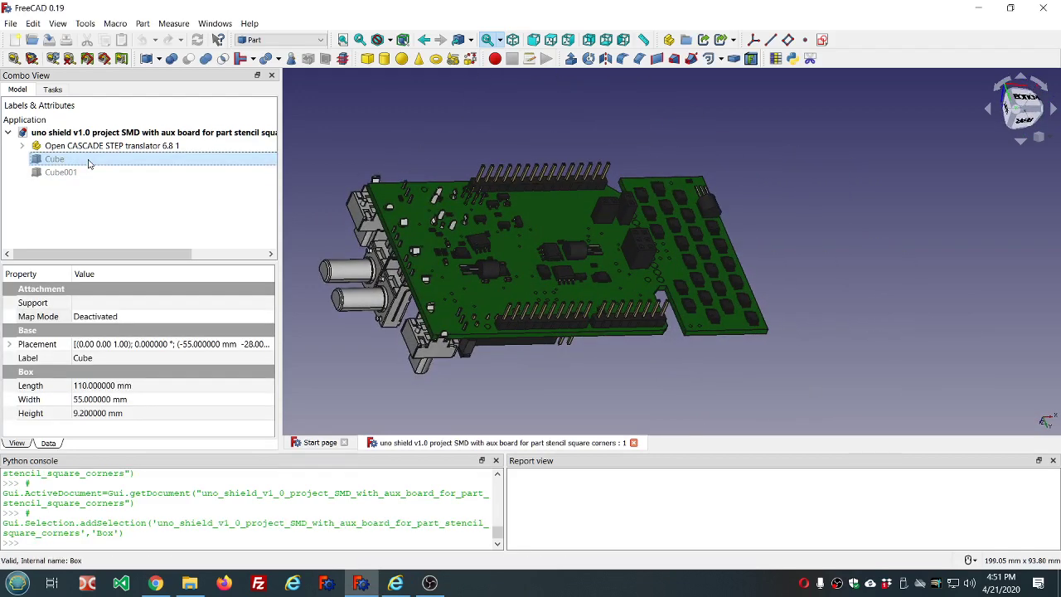
pyautogui.press('space')
pyautogui.click(75, 173)
pyautogui.press('space')
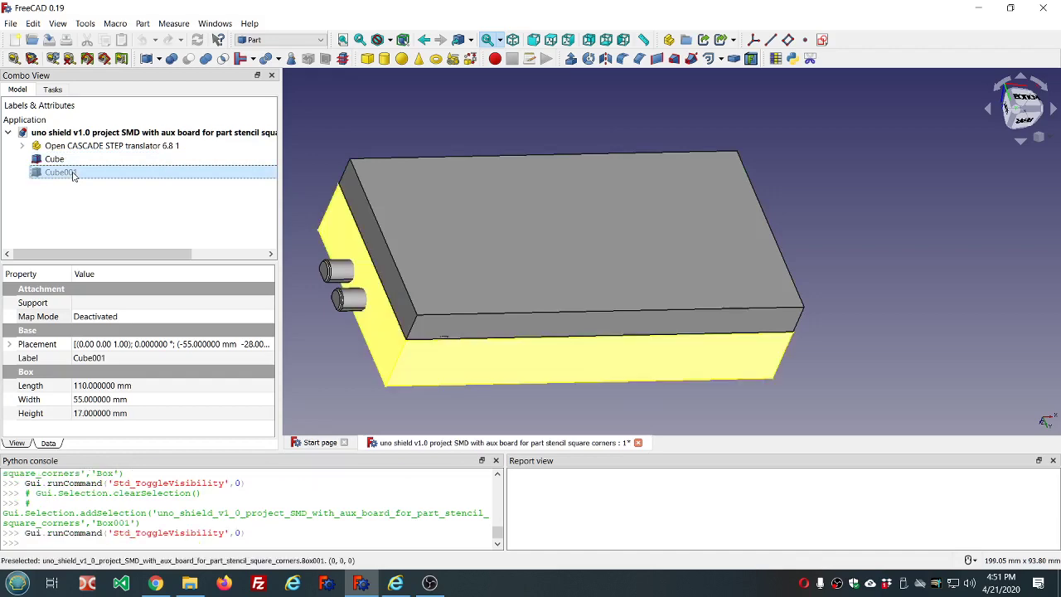
pyautogui.press('space')
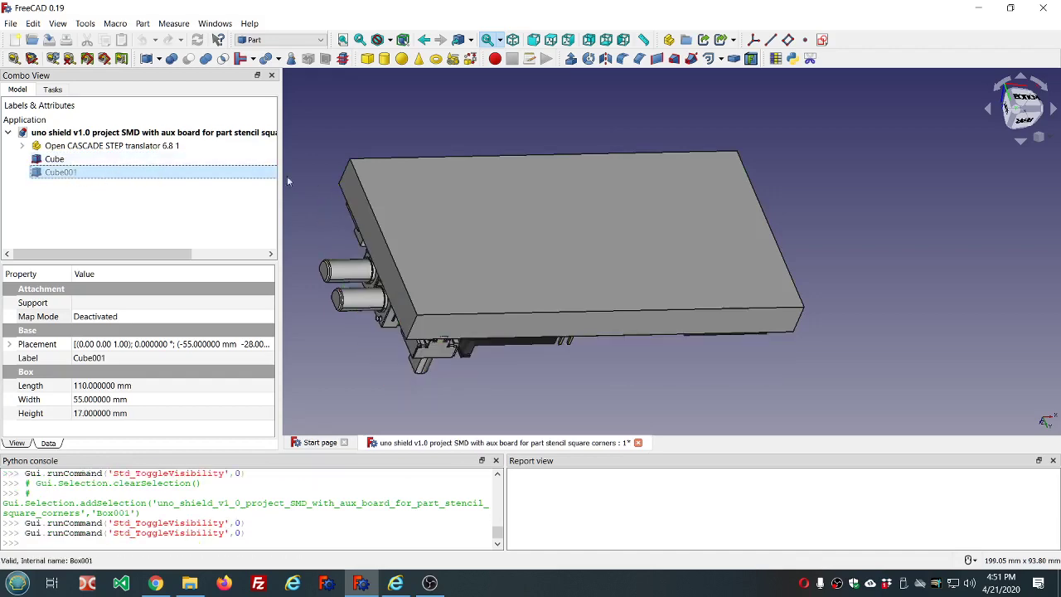
# Inspect the underside of the board with the Cube box in place, and hide the box
pyautogui.moveTo(558, 287); pyautogui.dragTo(601, 109, button='middle')
pyautogui.scroll(3, 603, 106)
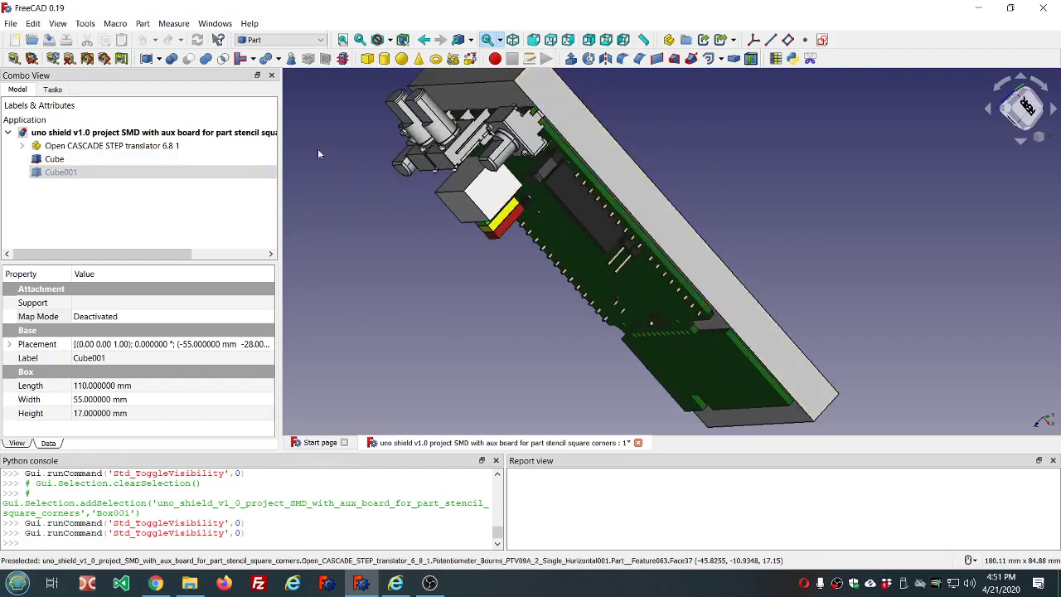
pyautogui.click(154, 162)
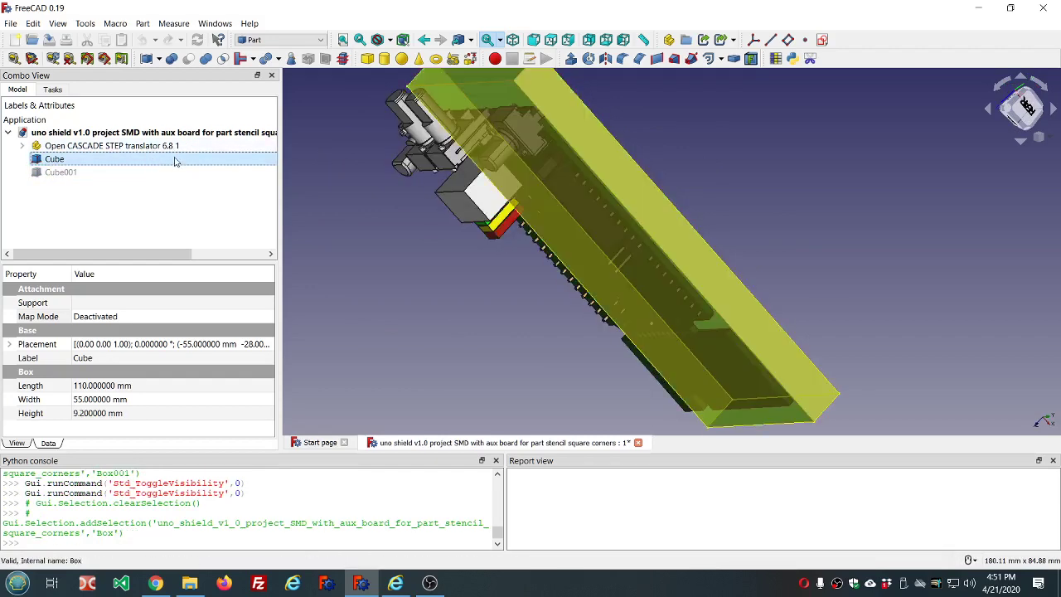
pyautogui.moveTo(454, 184); pyautogui.dragTo(464, 208)
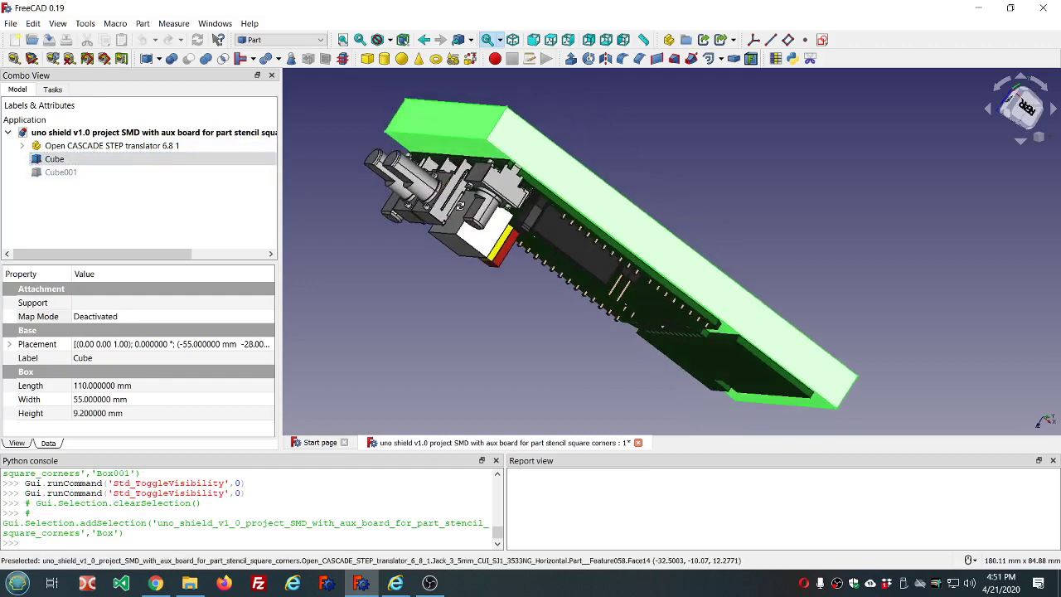
pyautogui.press('space')
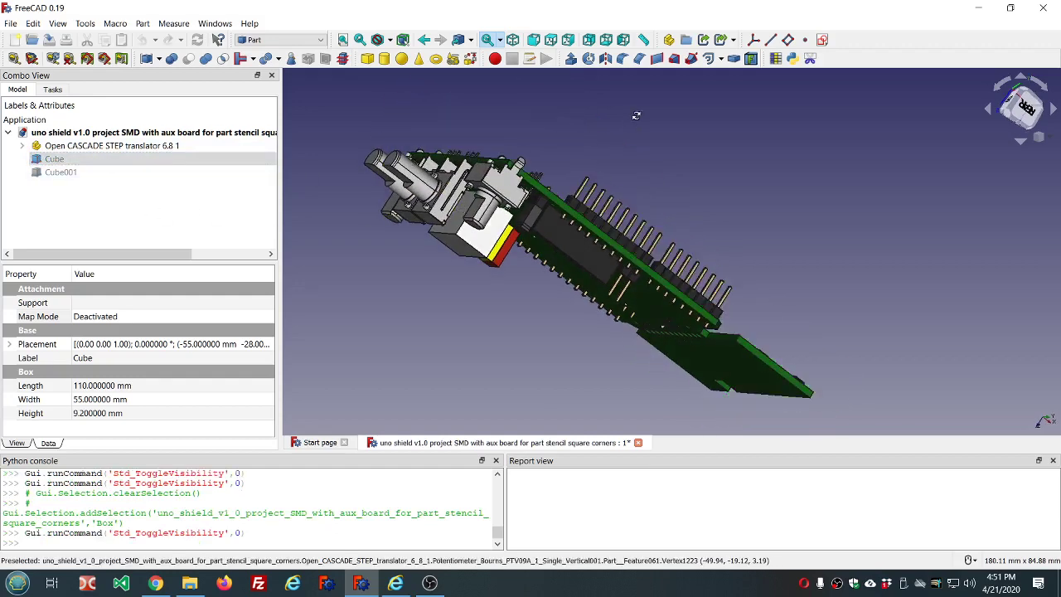
# Inspect the component side of the board, and show both the Cube and Cube001 boxes
pyautogui.moveTo(572, 186); pyautogui.dragTo(604, 164)
pyautogui.scroll(5, 597, 356)
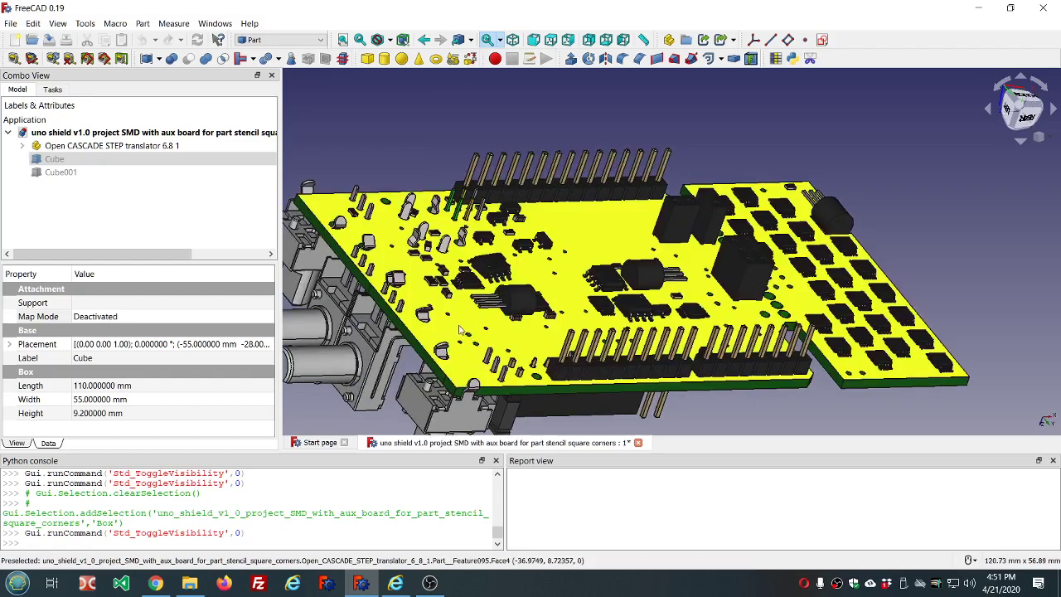
pyautogui.scroll(-2, 460, 330)
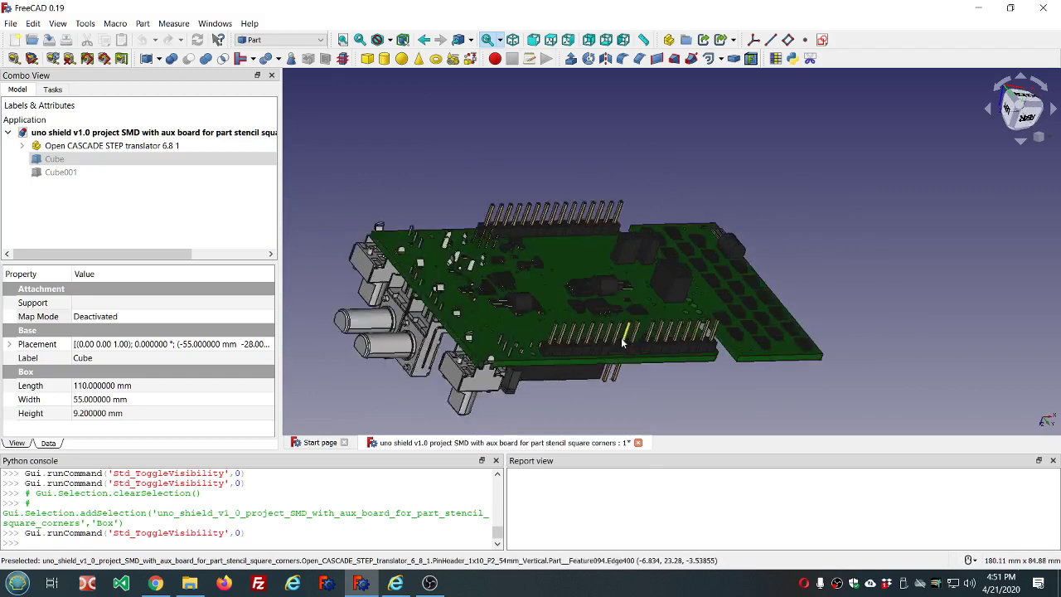
pyautogui.click(80, 157)
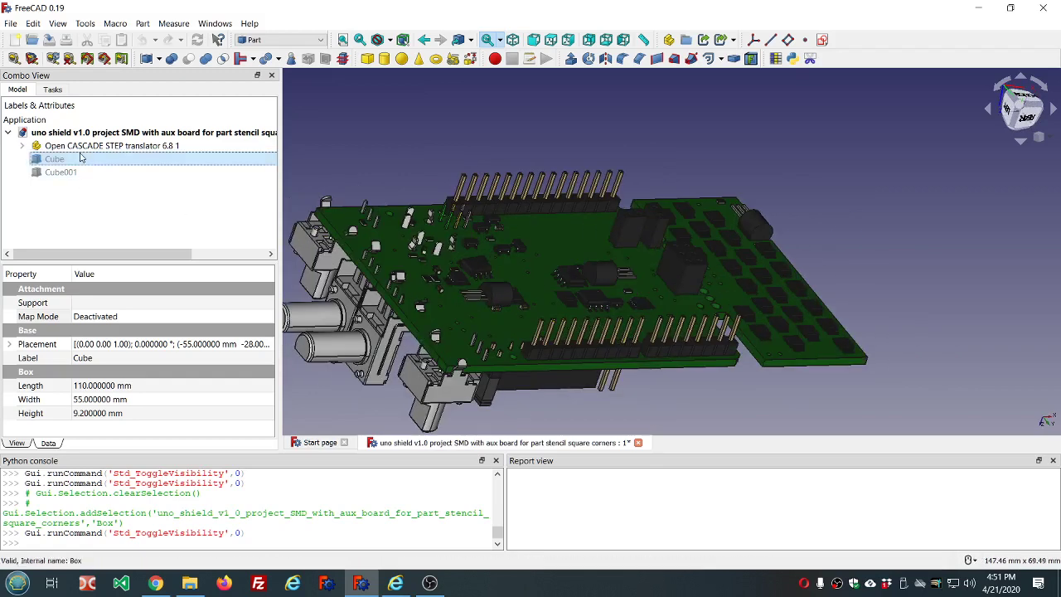
pyautogui.press('space')
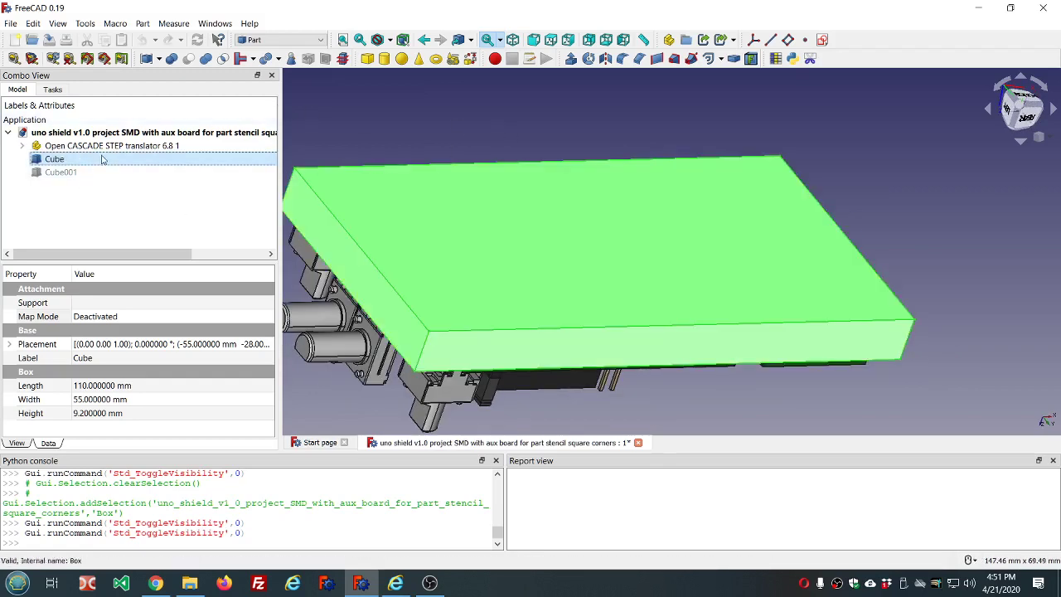
pyautogui.click(81, 172)
pyautogui.press('space')
pyautogui.click(414, 80)
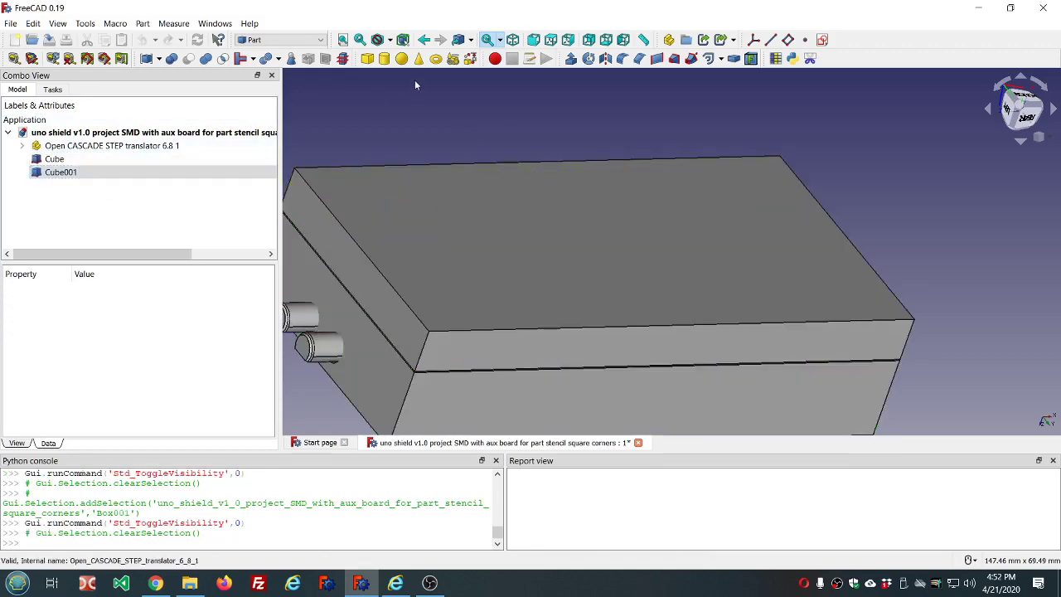
pyautogui.scroll(-2, 427, 147)
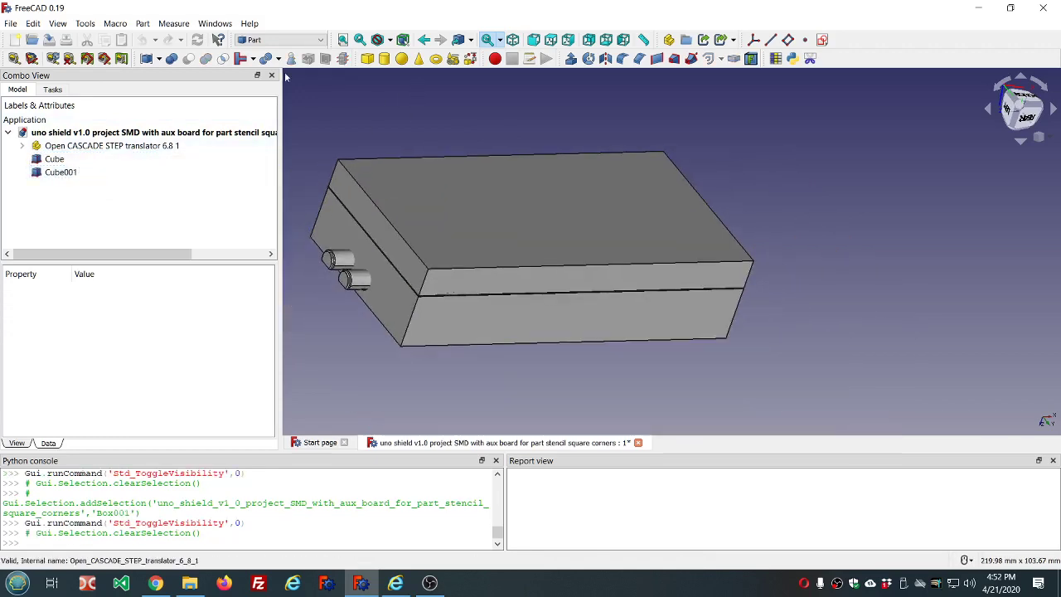
# Check the FreeCAD version and revision information, and close it
pyautogui.click(250, 23)
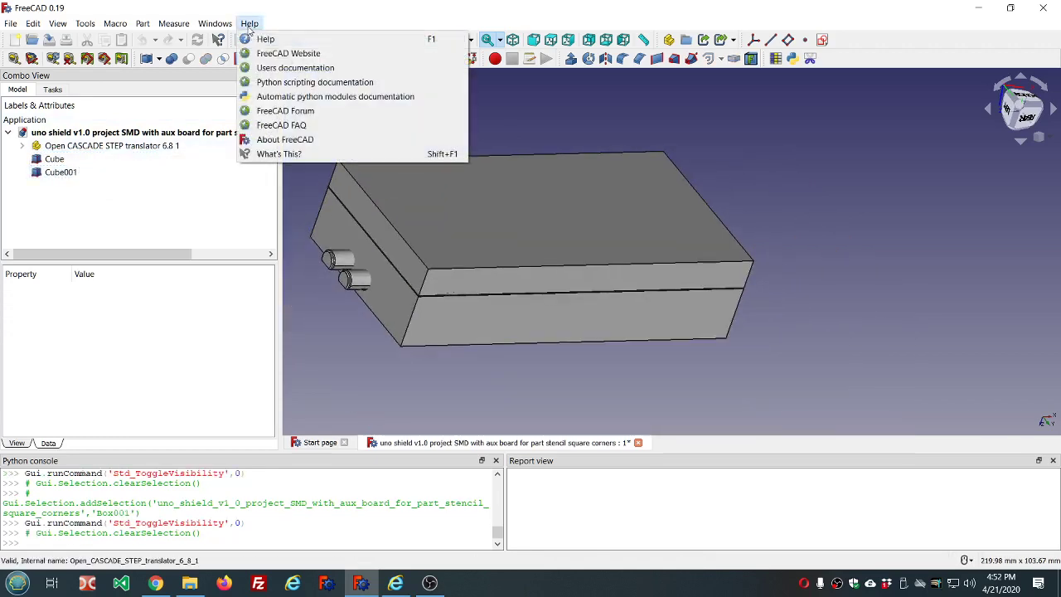
pyautogui.click(257, 140)
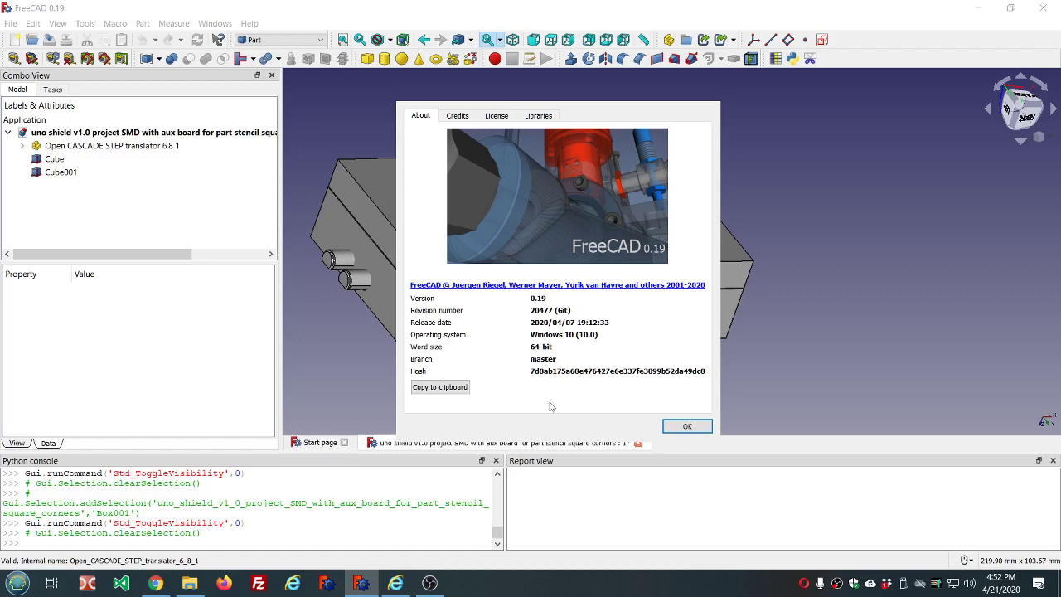
pyautogui.click(686, 426)
pyautogui.scroll(3, 654, 350)
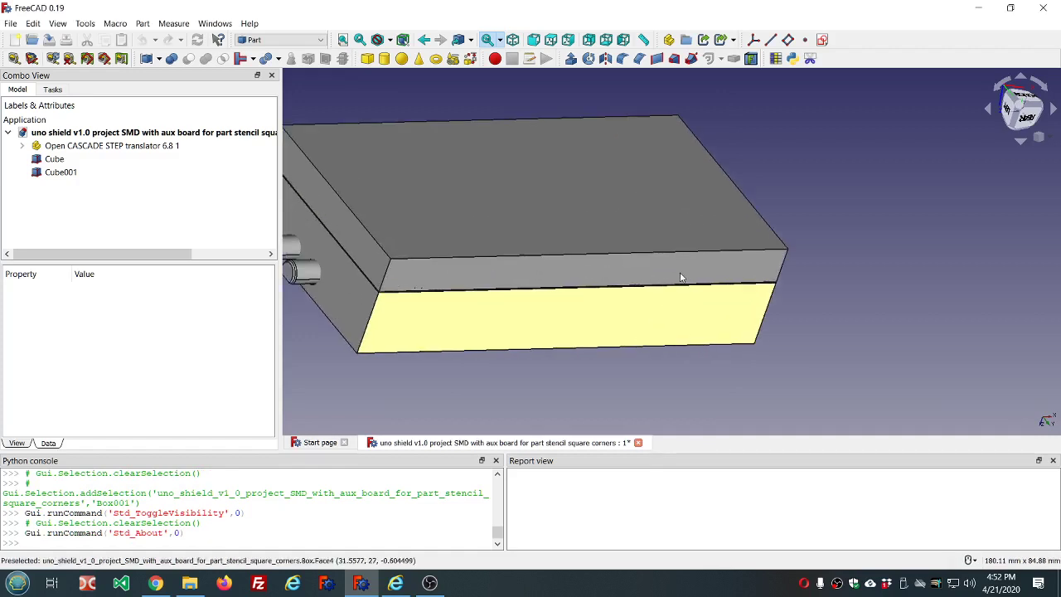
pyautogui.scroll(-3, 681, 277)
pyautogui.scroll(3, 655, 315)
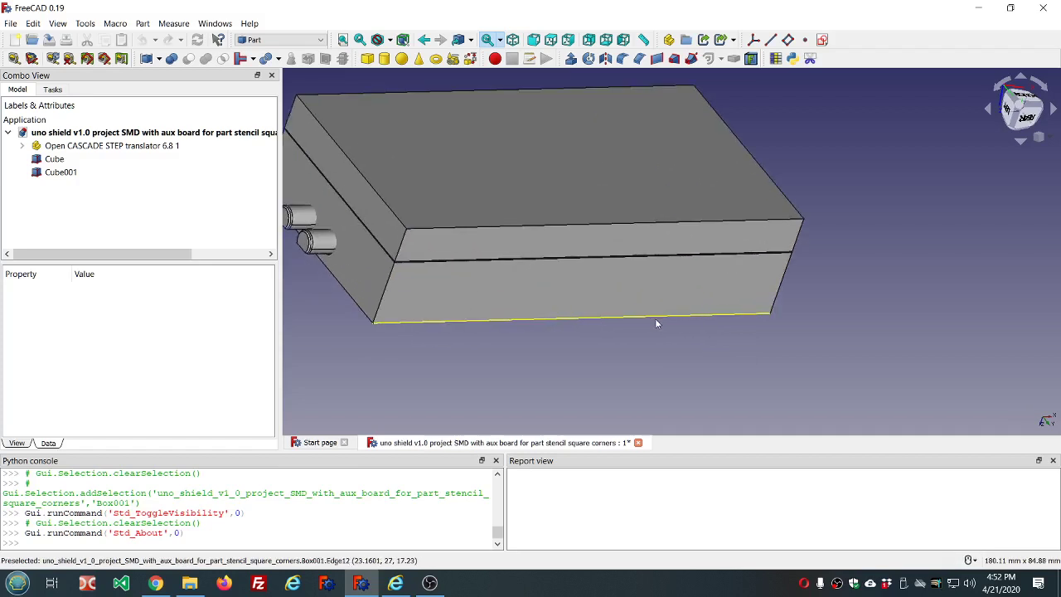
pyautogui.scroll(-2, 567, 237)
pyautogui.scroll(2, 560, 215)
pyautogui.scroll(1, 561, 214)
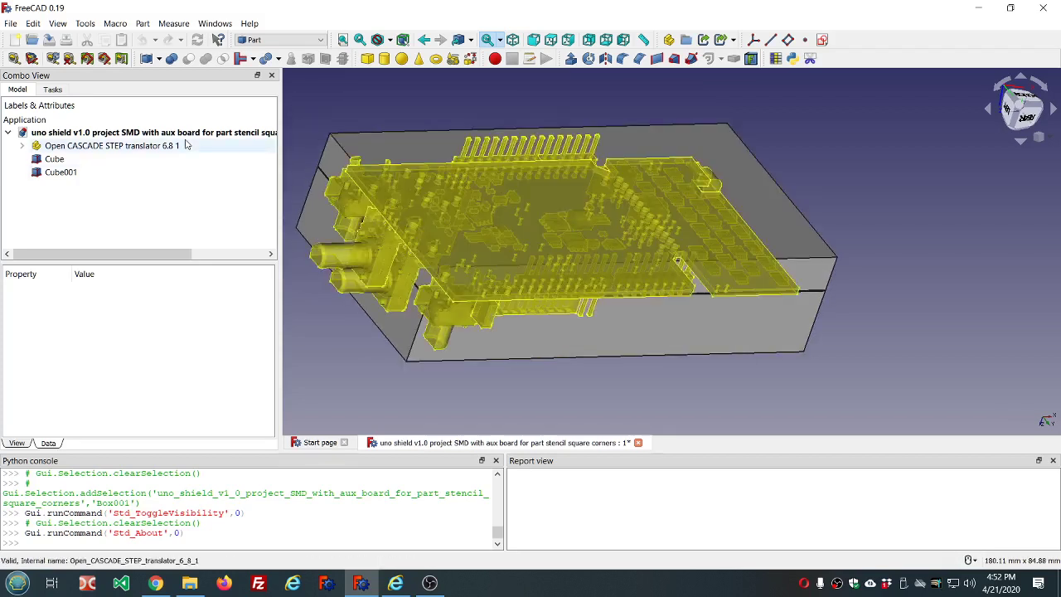
# Hide both the Cube and Cube001 boxes so only the board is displayed
pyautogui.click(78, 158)
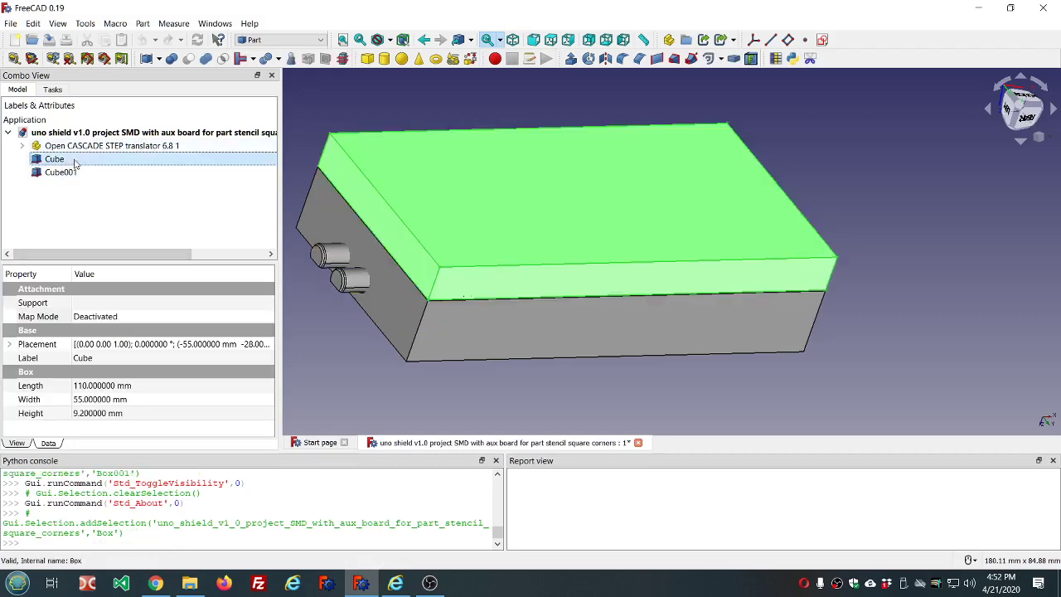
pyautogui.press('space')
pyautogui.click(71, 172)
pyautogui.press('space')
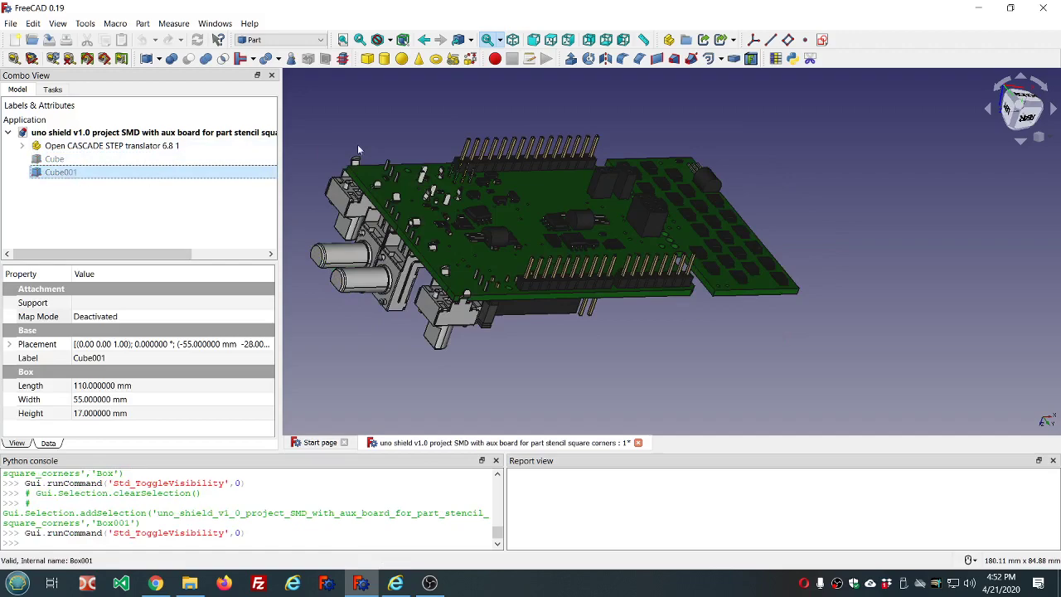
# Hide the vertical potentiometer body COMPOUND001 beside the white audio jack on the board's control side
pyautogui.scroll(1, 510, 96)
pyautogui.scroll(2, 462, 170)
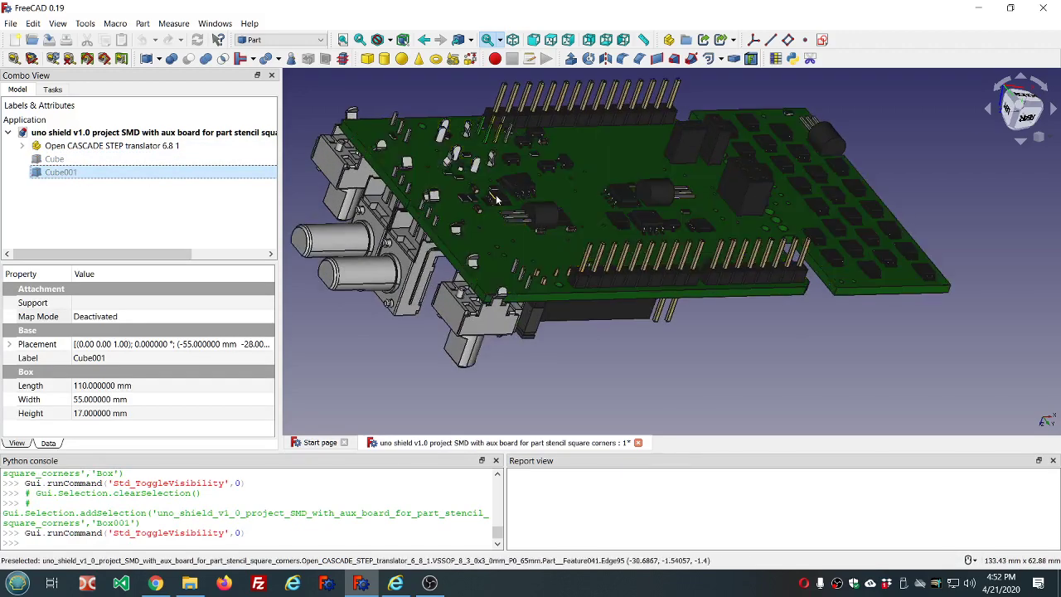
pyautogui.moveTo(465, 172); pyautogui.dragTo(839, 199, button='middle')
pyautogui.scroll(-2, 837, 202)
pyautogui.scroll(2, 977, 203)
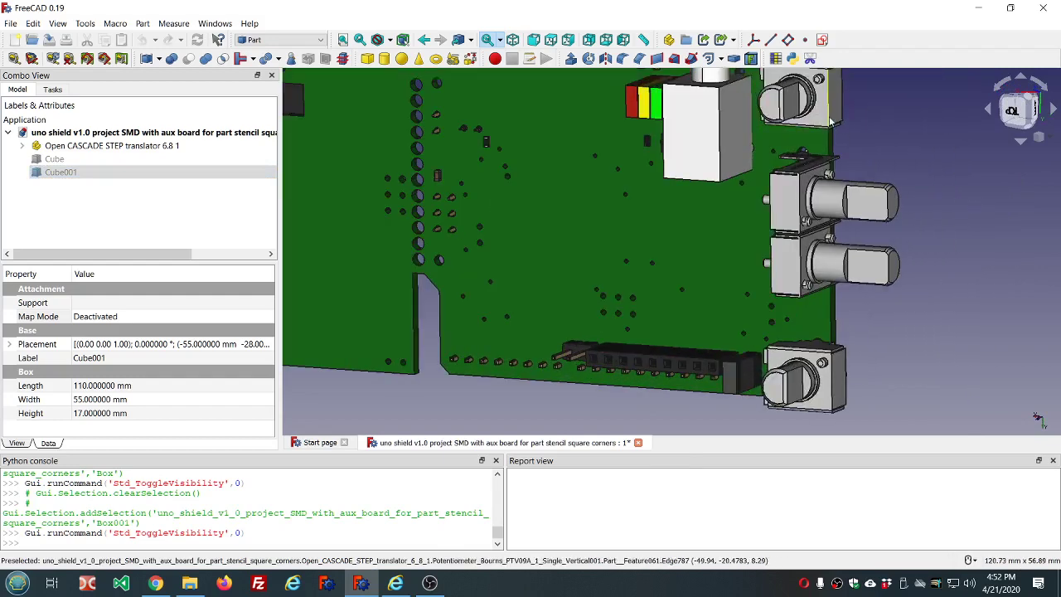
pyautogui.click(831, 122)
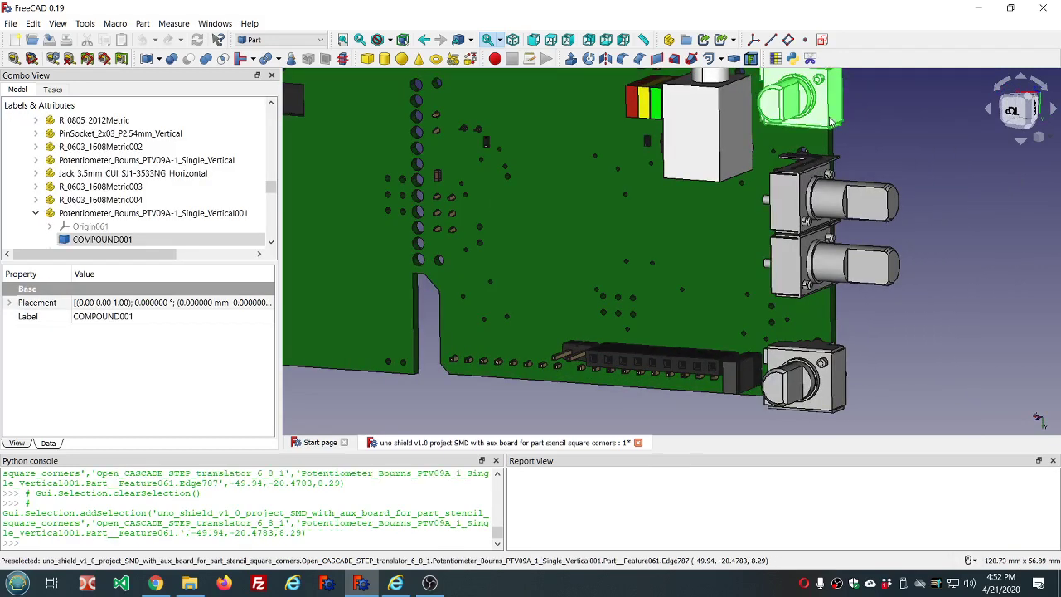
pyautogui.scroll(-3, 832, 121)
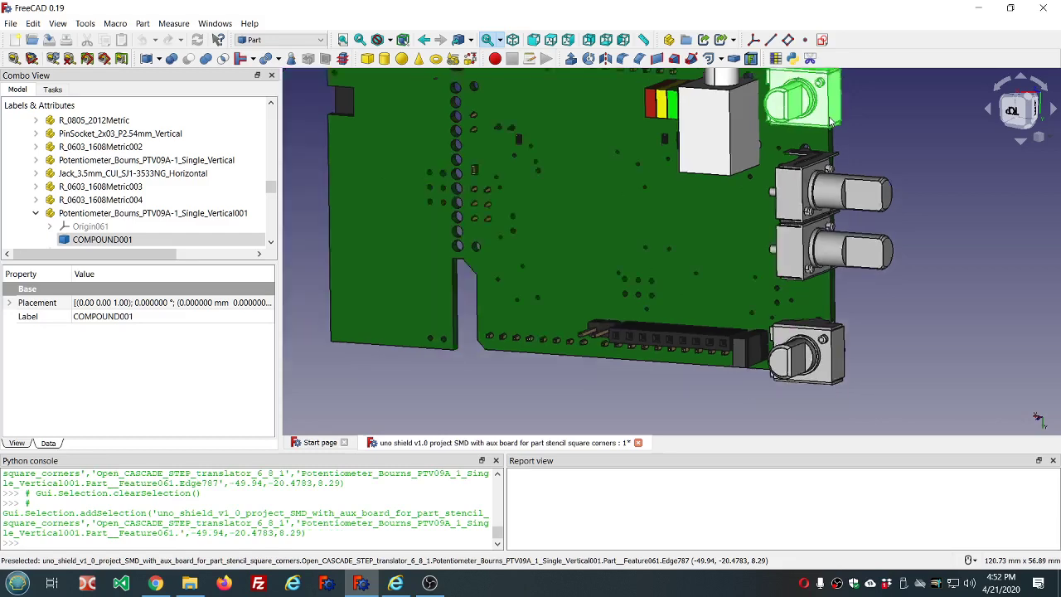
pyautogui.scroll(1, 877, 83)
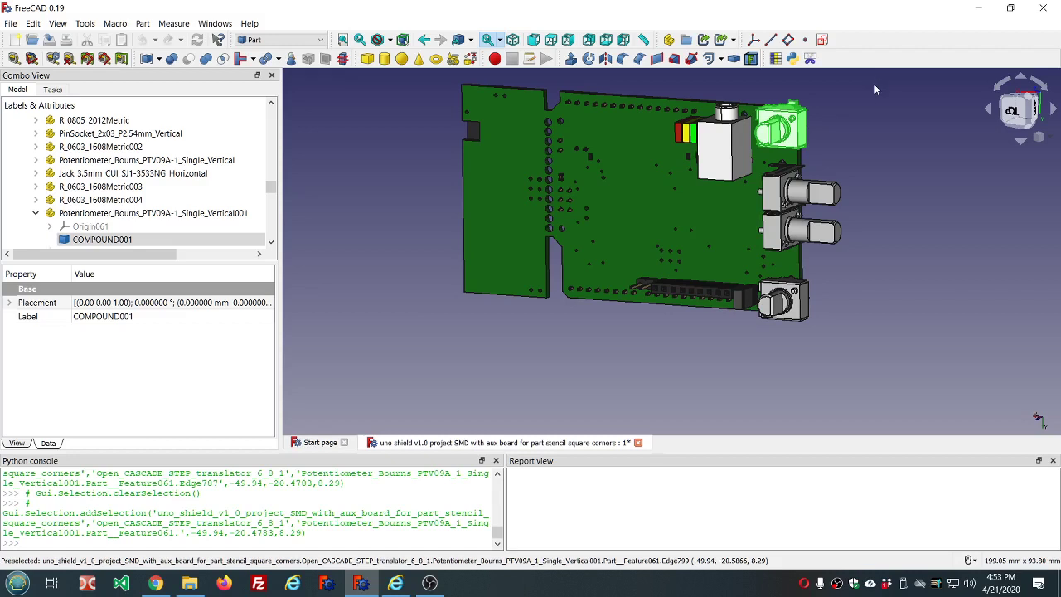
pyautogui.press('space')
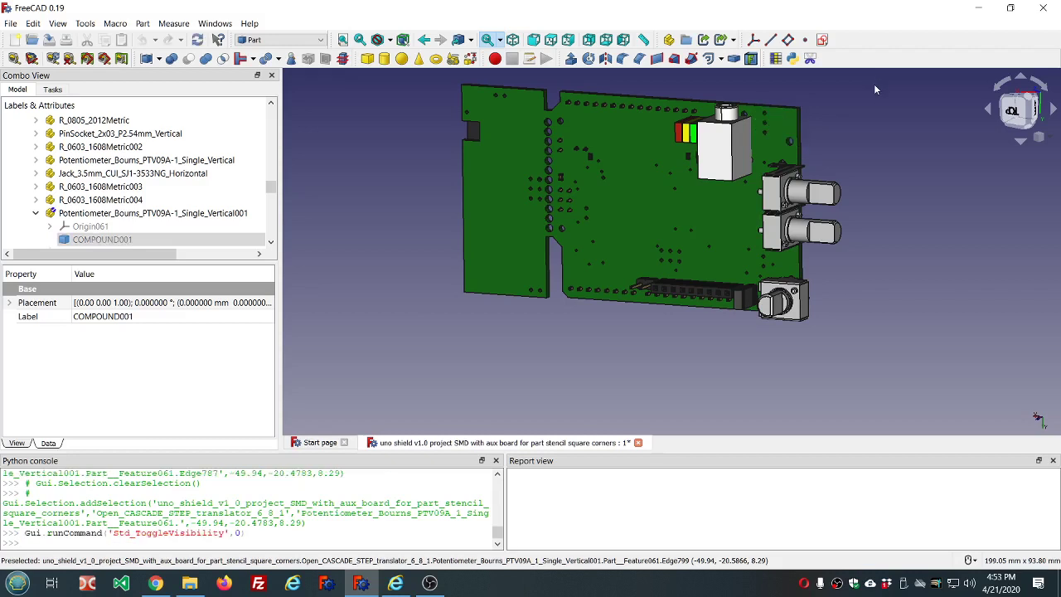
# Hide the two horizontal potentiometers and the remaining vertical potentiometer on the board
pyautogui.click(823, 193)
pyautogui.press('space')
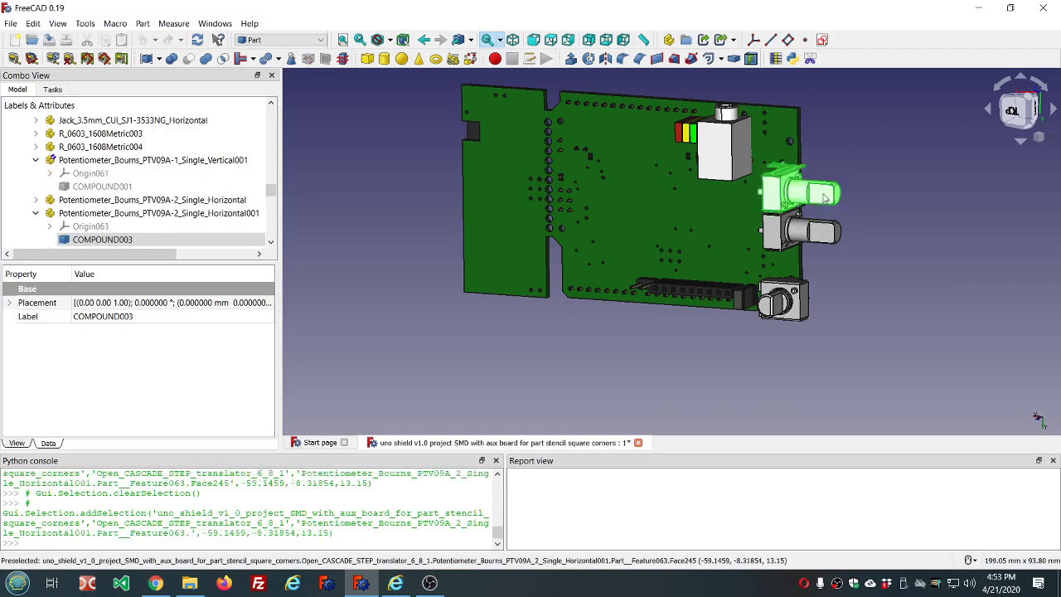
pyautogui.click(826, 230)
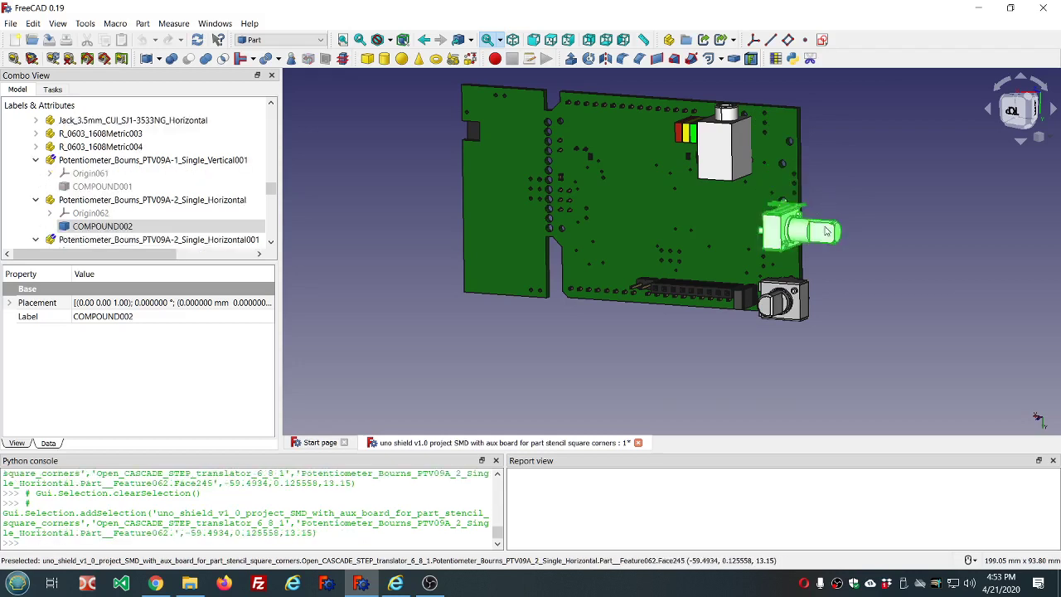
pyautogui.press('space')
pyautogui.click(807, 305)
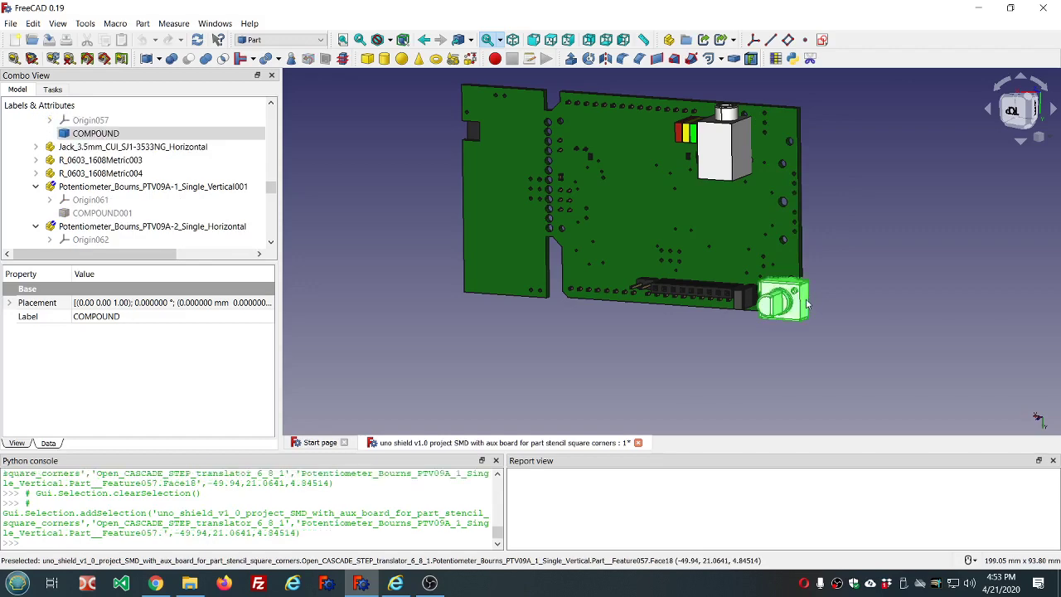
pyautogui.press('space')
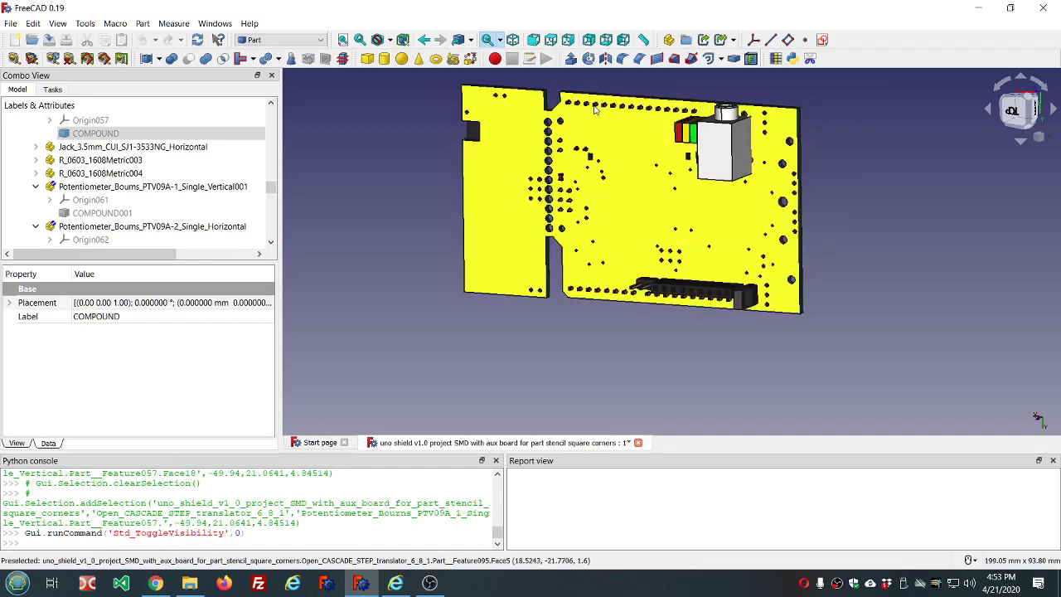
# Examine which solids the Jack_3.5mm_CUI_SJ1-3533NG_Horizontal and R_0603_1608Metric003 parts contain and where they sit on the board
pyautogui.moveTo(607, 98); pyautogui.dragTo(508, 194, button='middle')
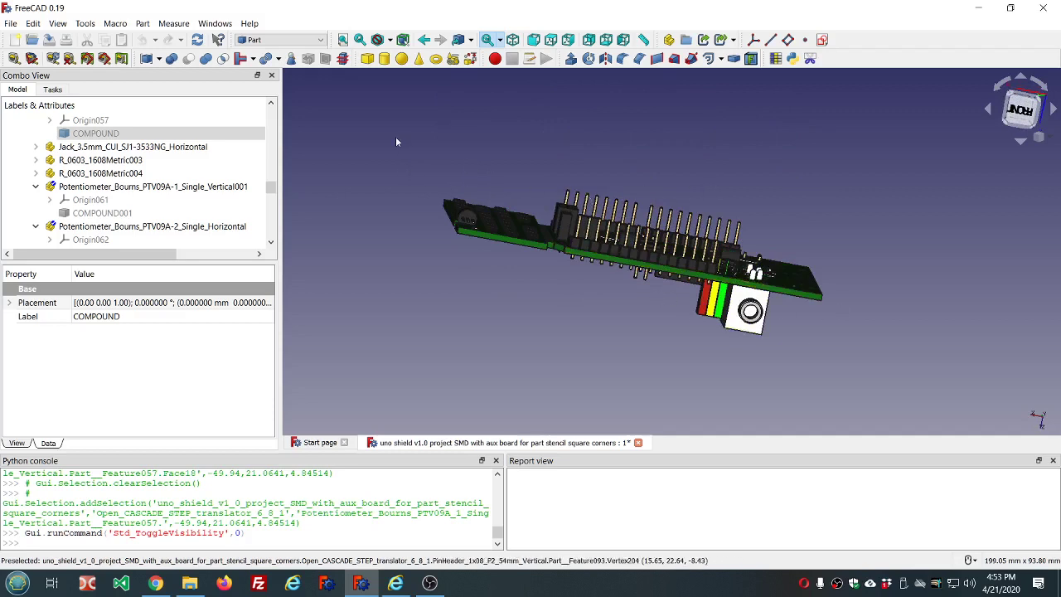
pyautogui.click(35, 162)
pyautogui.click(87, 187)
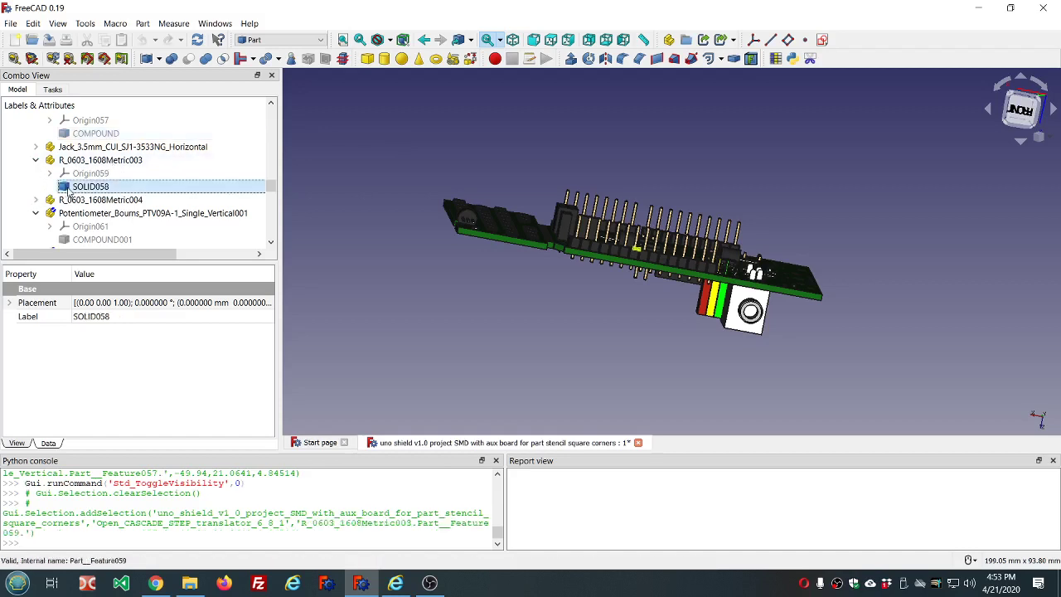
pyautogui.click(34, 147)
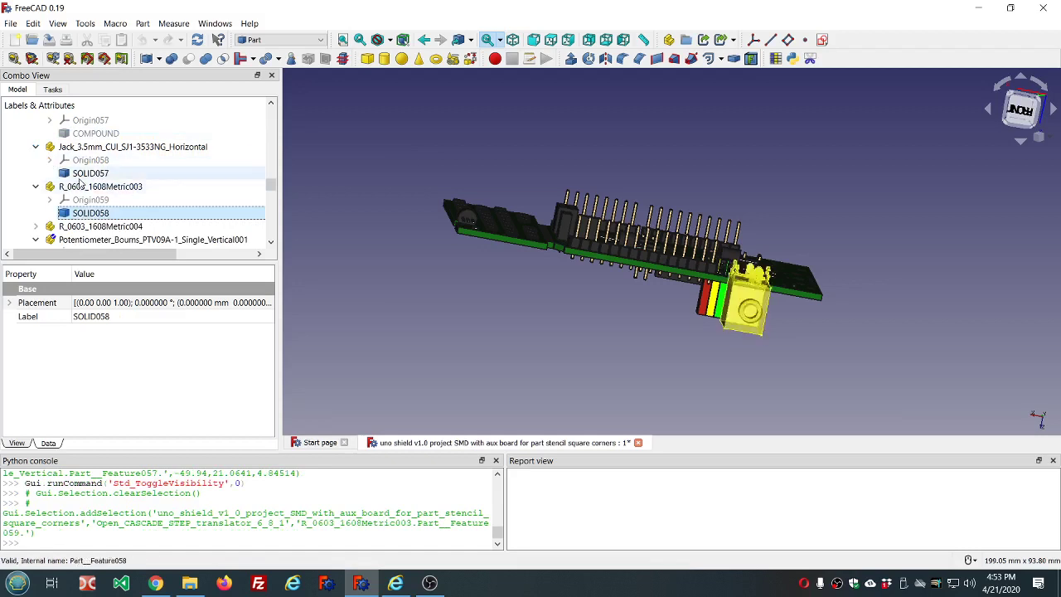
pyautogui.keyDown('ctrl'); pyautogui.click(83, 173); pyautogui.keyUp('ctrl')
pyautogui.scroll(3, 66, 165)
pyautogui.scroll(-3, 50, 149)
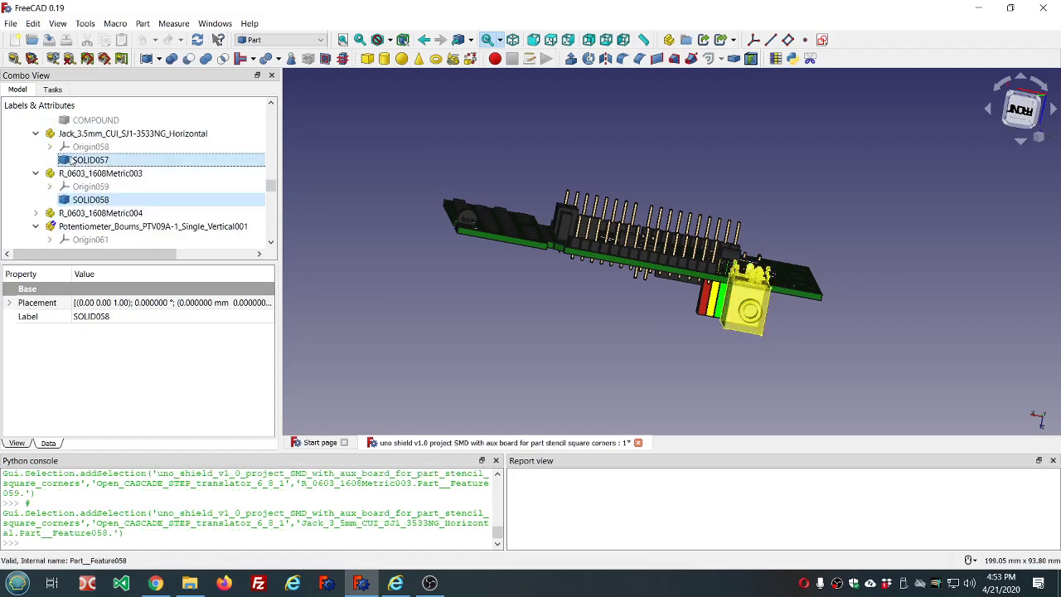
pyautogui.click(36, 134)
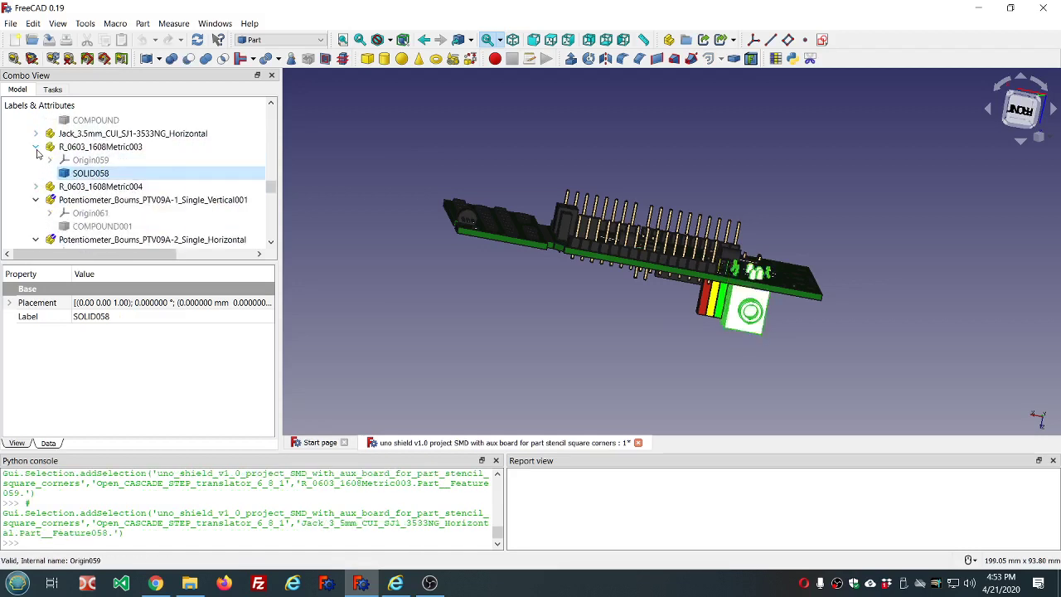
pyautogui.click(36, 147)
pyautogui.click(497, 161)
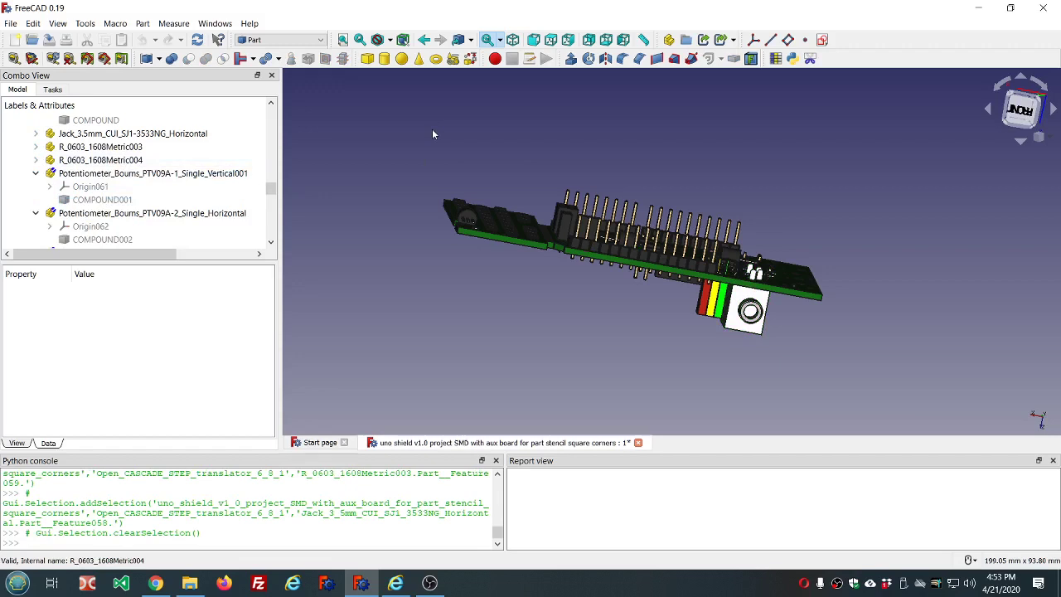
# Box-select the entire board assembly and create a transformed copy of it
pyautogui.hotkey('shift', 'b')
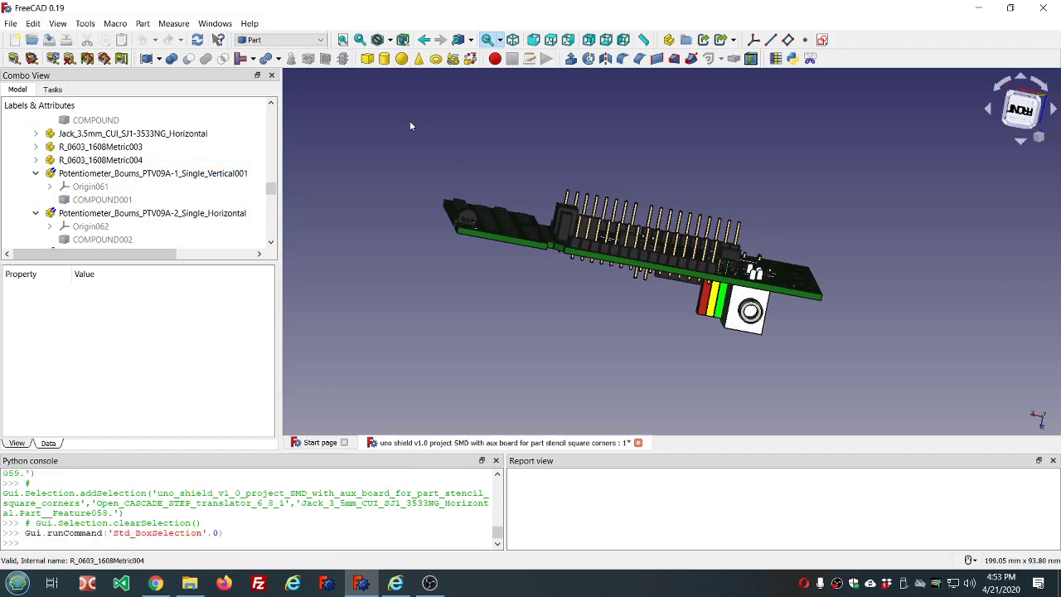
pyautogui.moveTo(410, 121); pyautogui.dragTo(866, 393)
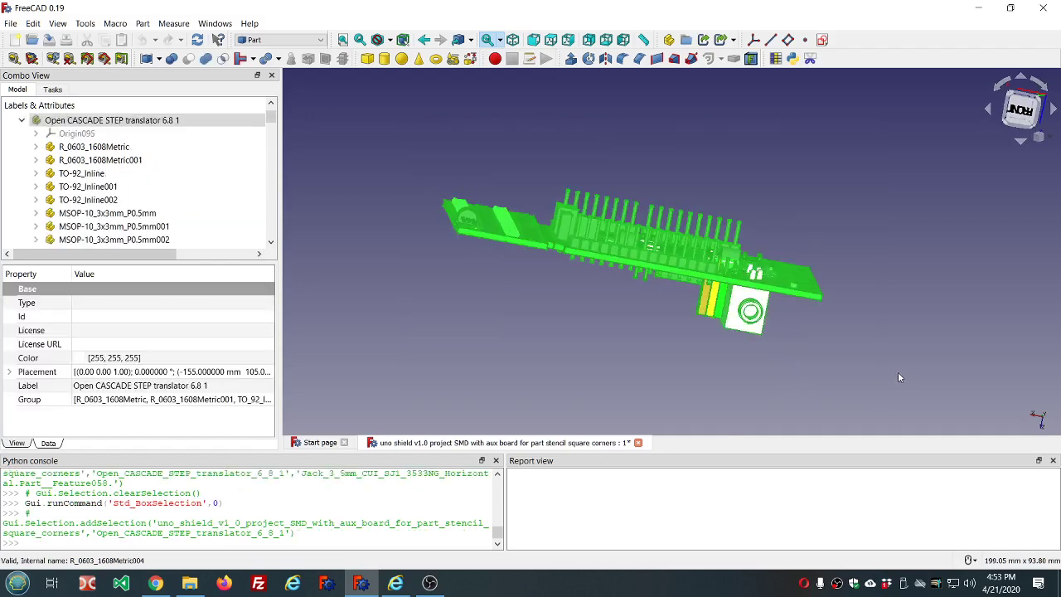
pyautogui.moveTo(898, 372); pyautogui.dragTo(914, 387, button='middle')
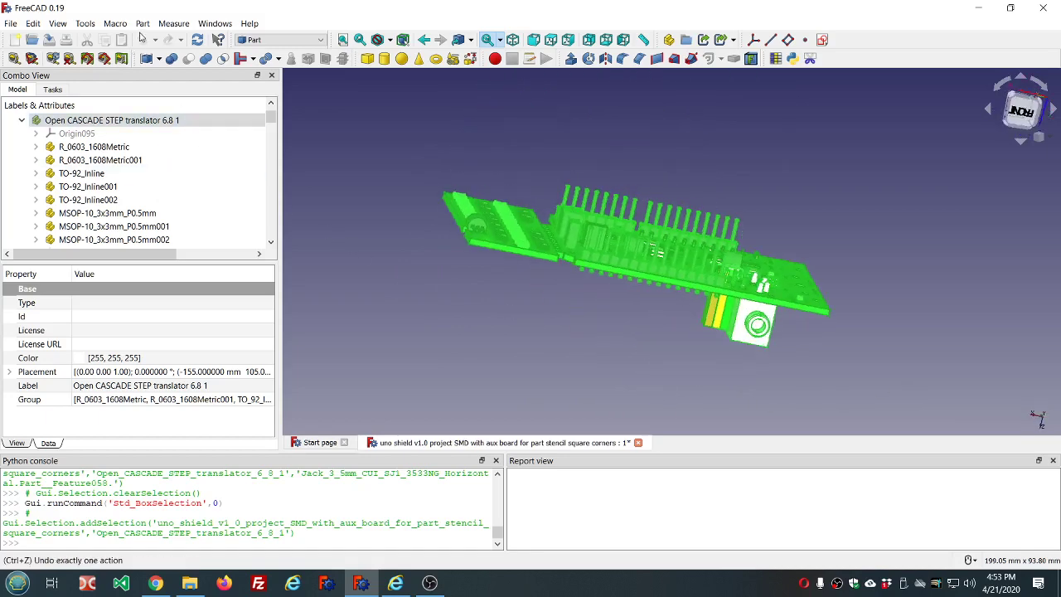
pyautogui.click(142, 23)
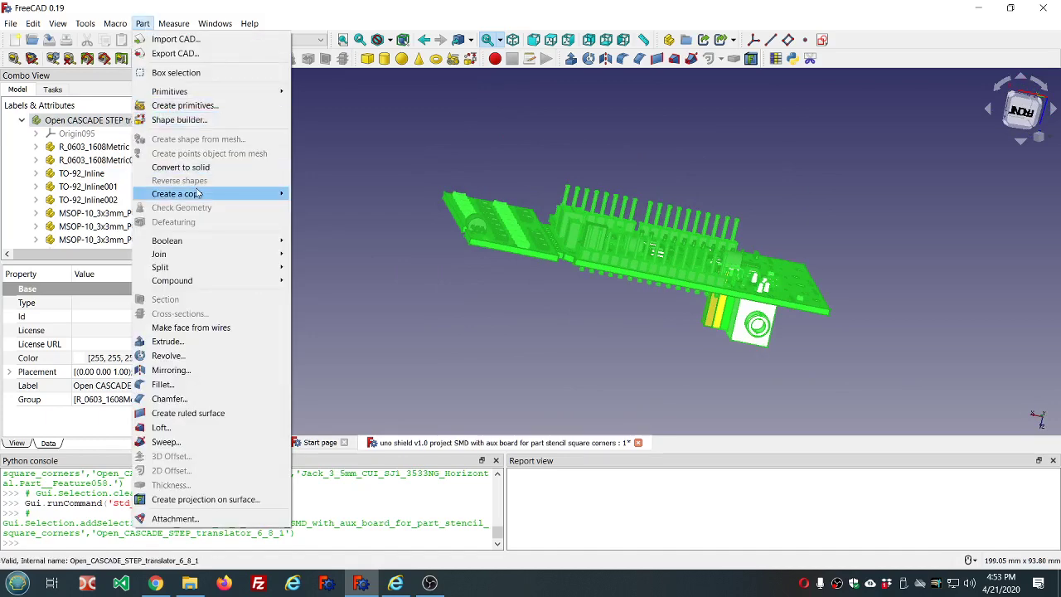
pyautogui.moveTo(197, 193)
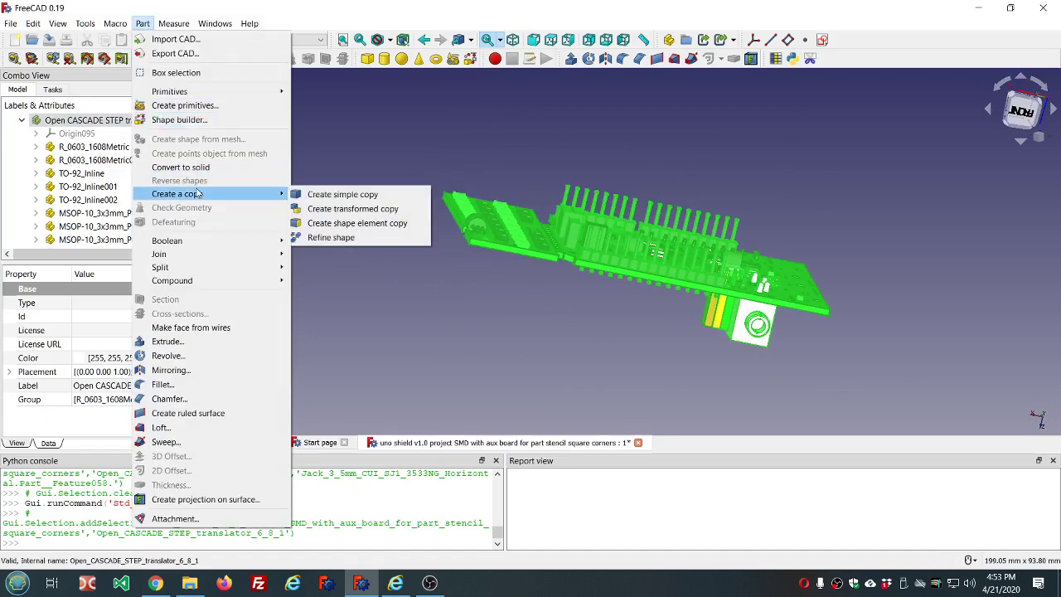
pyautogui.click(352, 209)
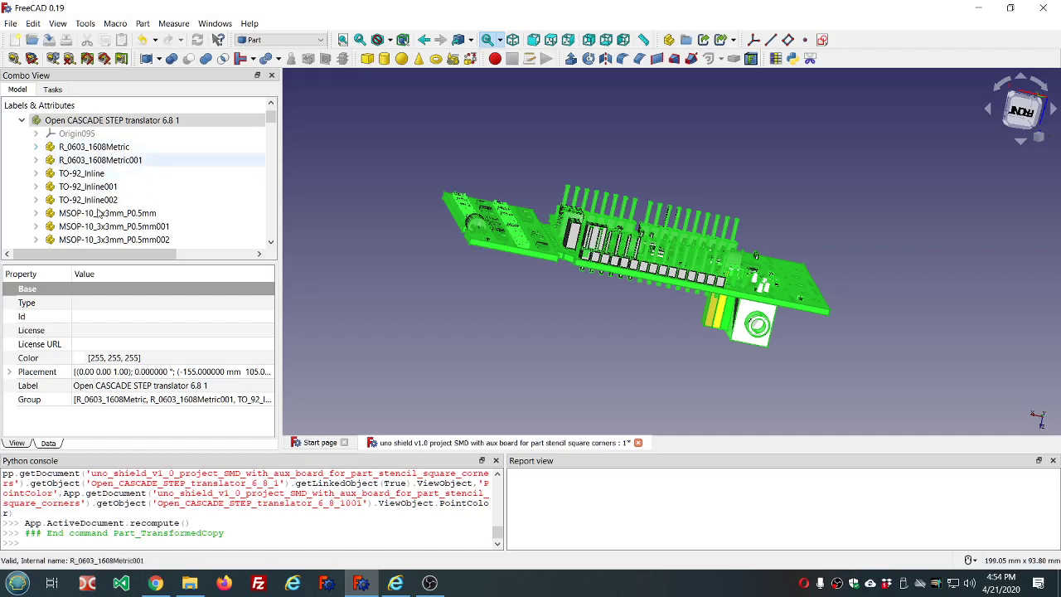
# Hide the original Open CASCADE STEP translator 6.8 1 assembly so only its transformed copy is displayed
pyautogui.click(21, 120)
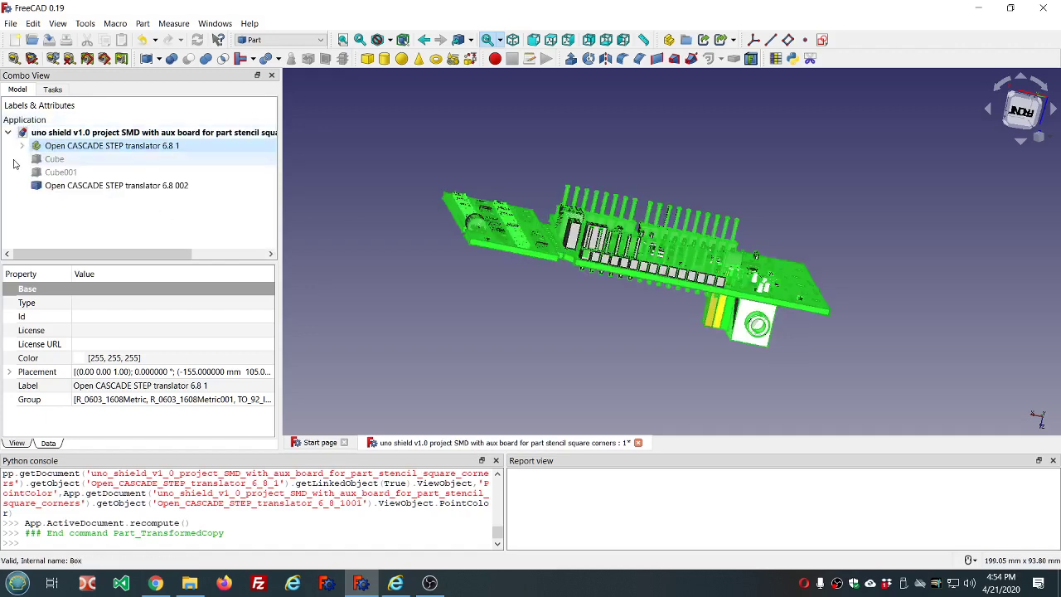
pyautogui.click(117, 215)
pyautogui.click(116, 145)
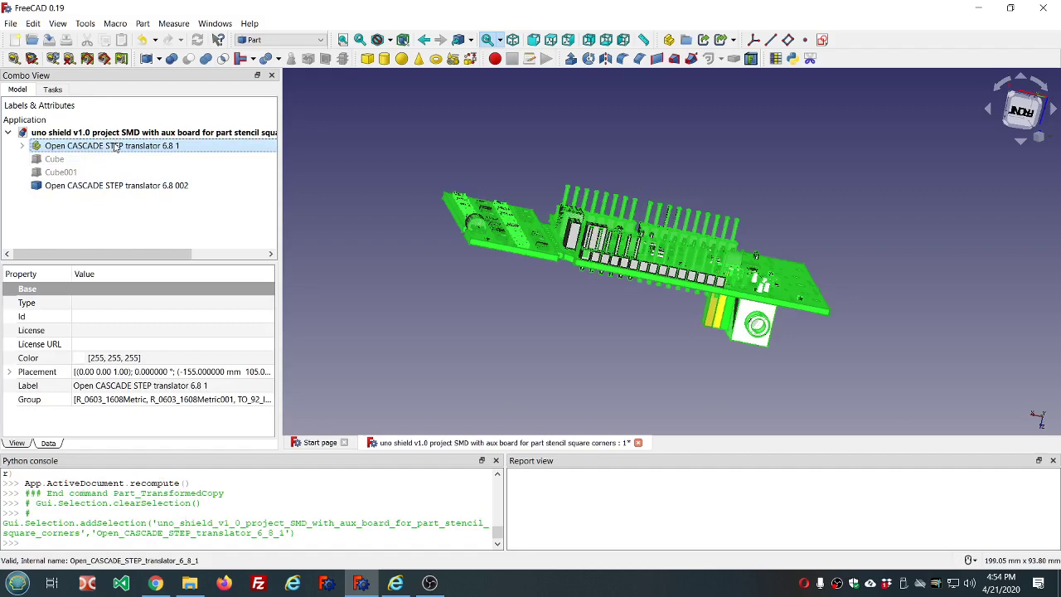
pyautogui.press('space')
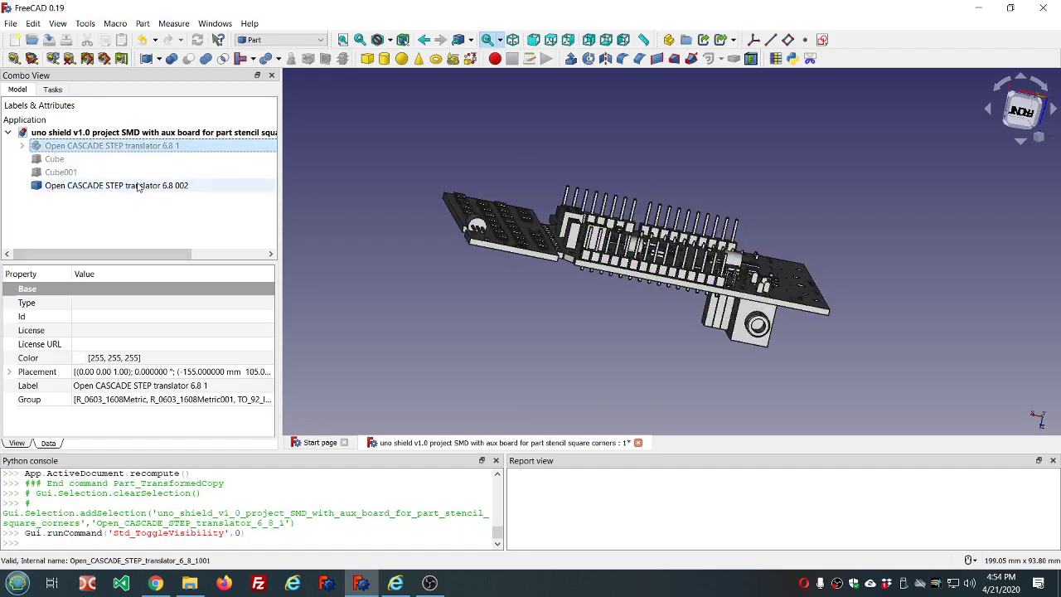
pyautogui.scroll(-2, 486, 182)
pyautogui.scroll(-1, 487, 179)
pyautogui.scroll(3, 541, 207)
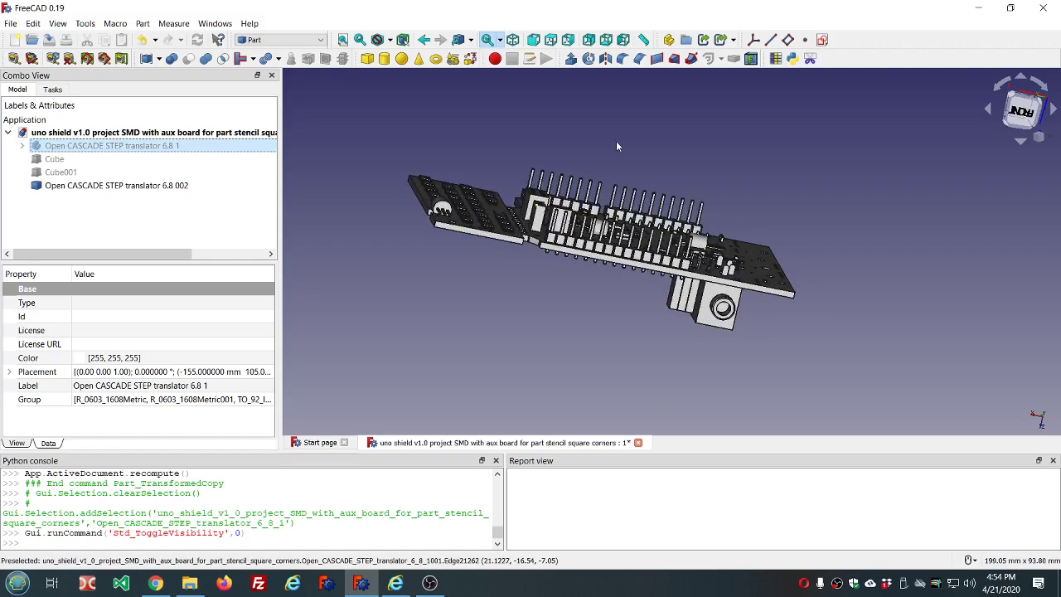
pyautogui.moveTo(615, 141); pyautogui.dragTo(580, 164, button='middle')
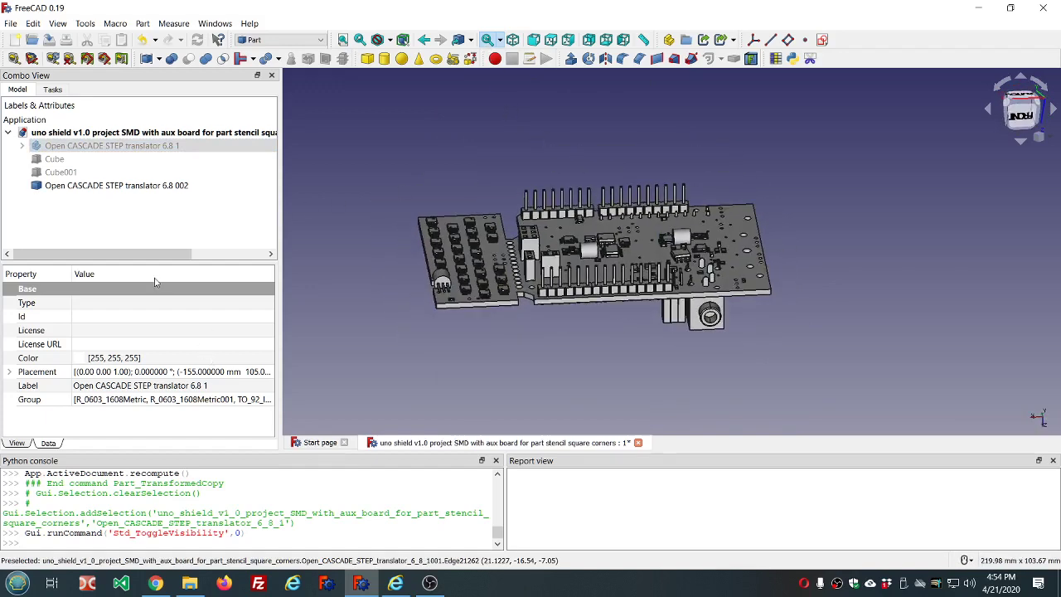
# Make a union of the transformed board copy and check the fused result as a single object
pyautogui.click(164, 186)
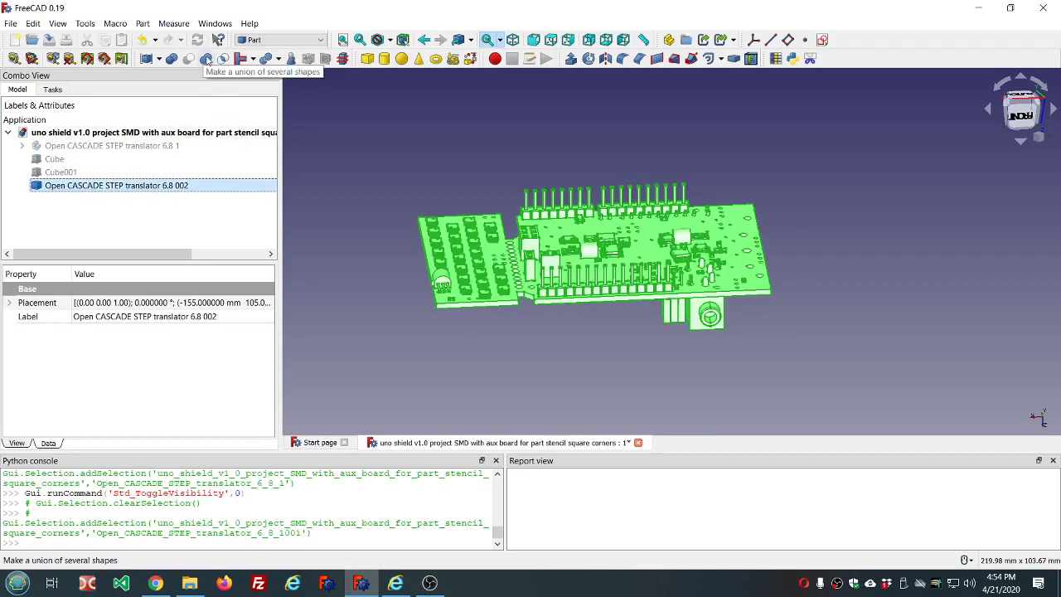
pyautogui.click(207, 60)
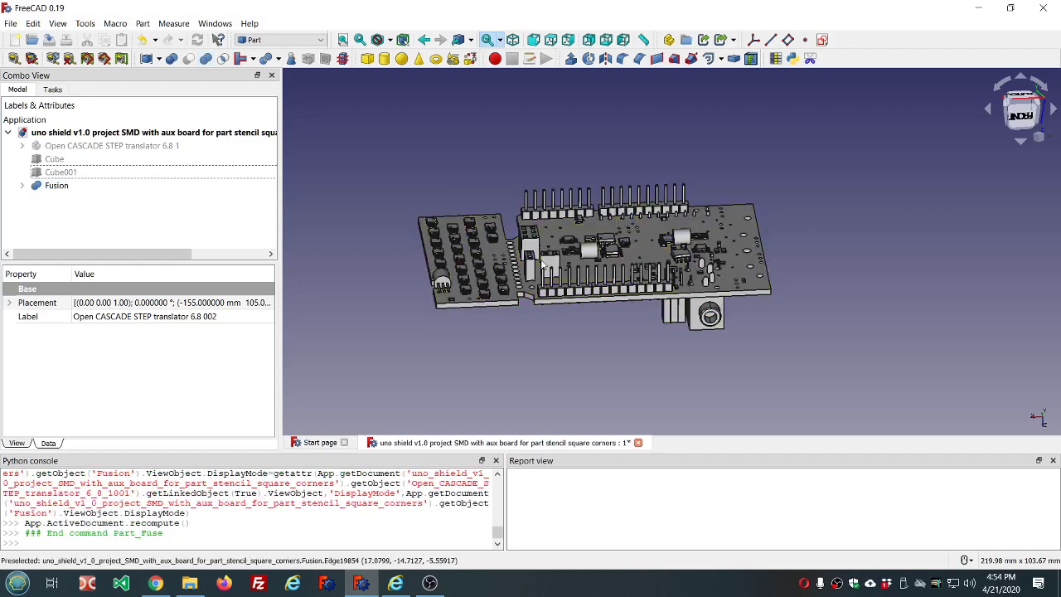
pyautogui.scroll(5, 579, 293)
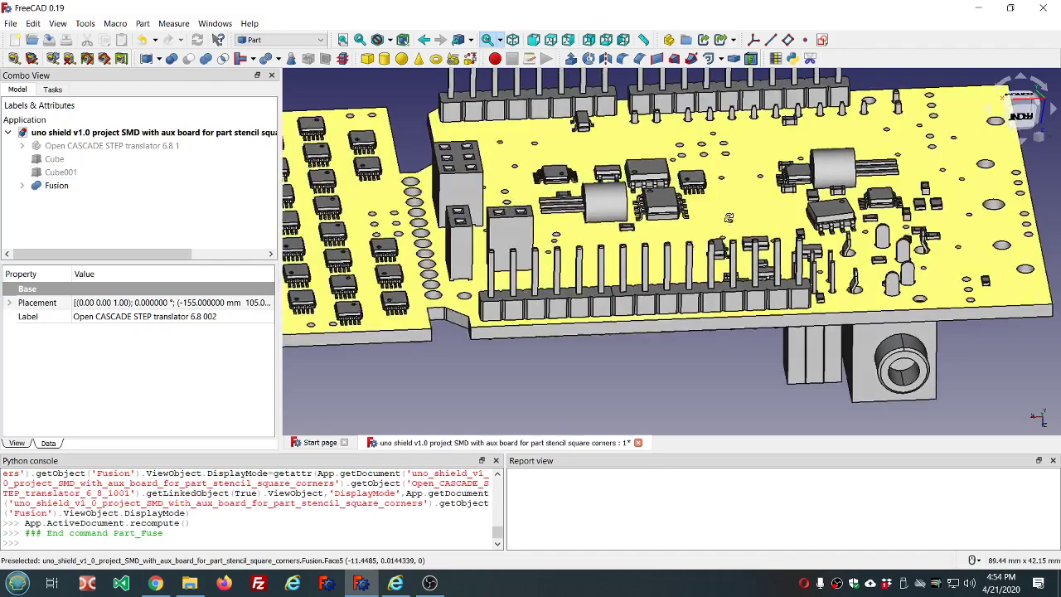
pyautogui.moveTo(725, 203); pyautogui.dragTo(643, 220, button='middle')
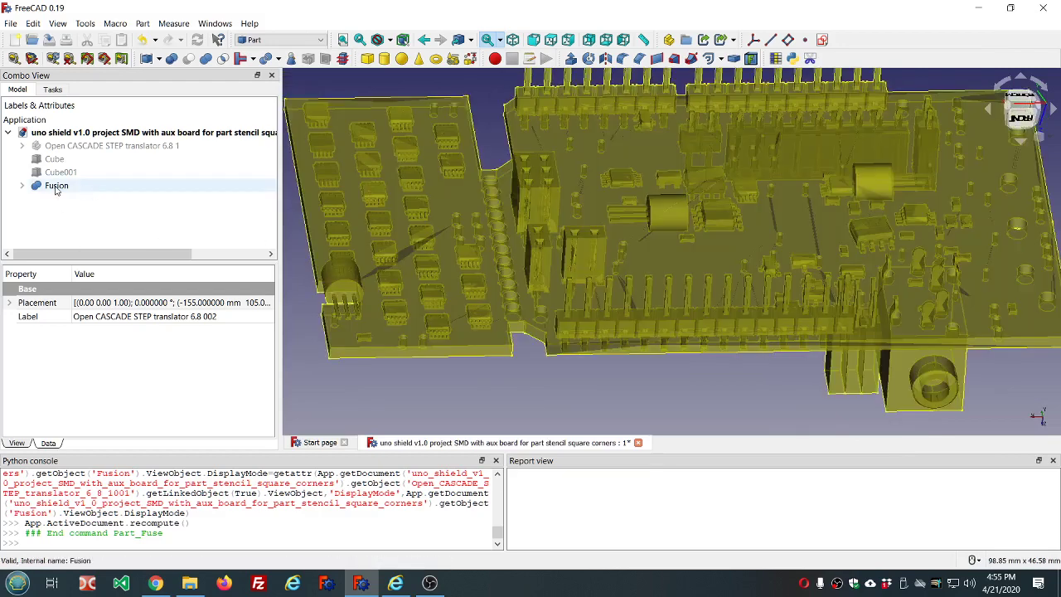
pyautogui.click(56, 186)
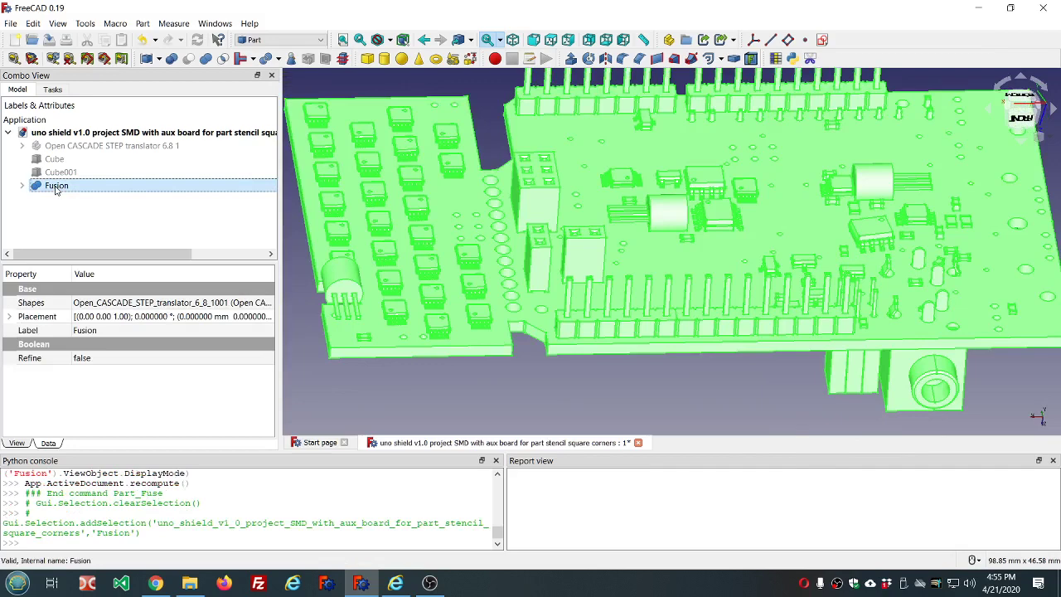
pyautogui.scroll(-2, 371, 238)
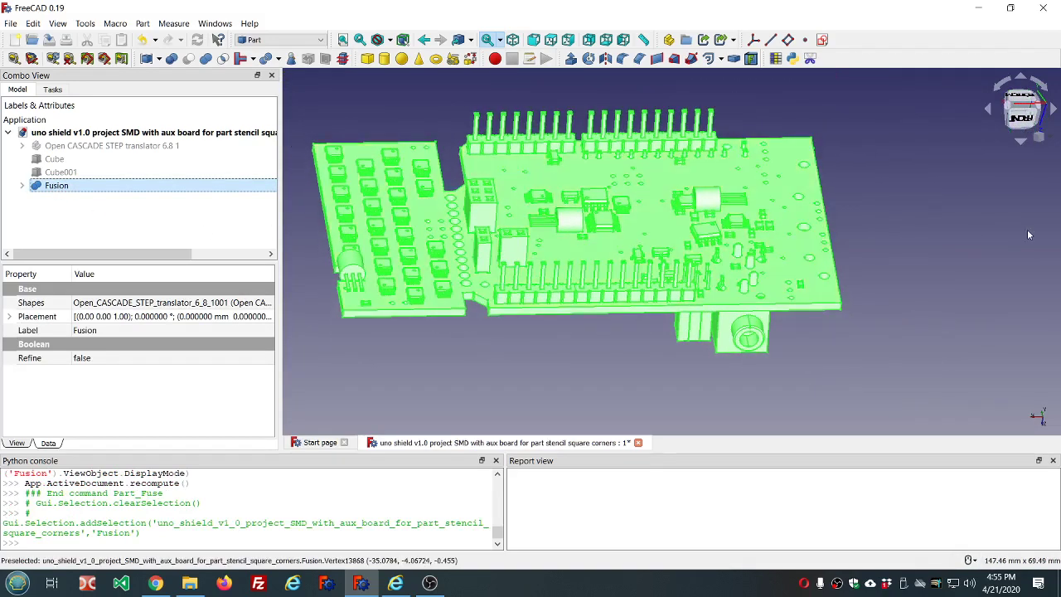
pyautogui.click(979, 245)
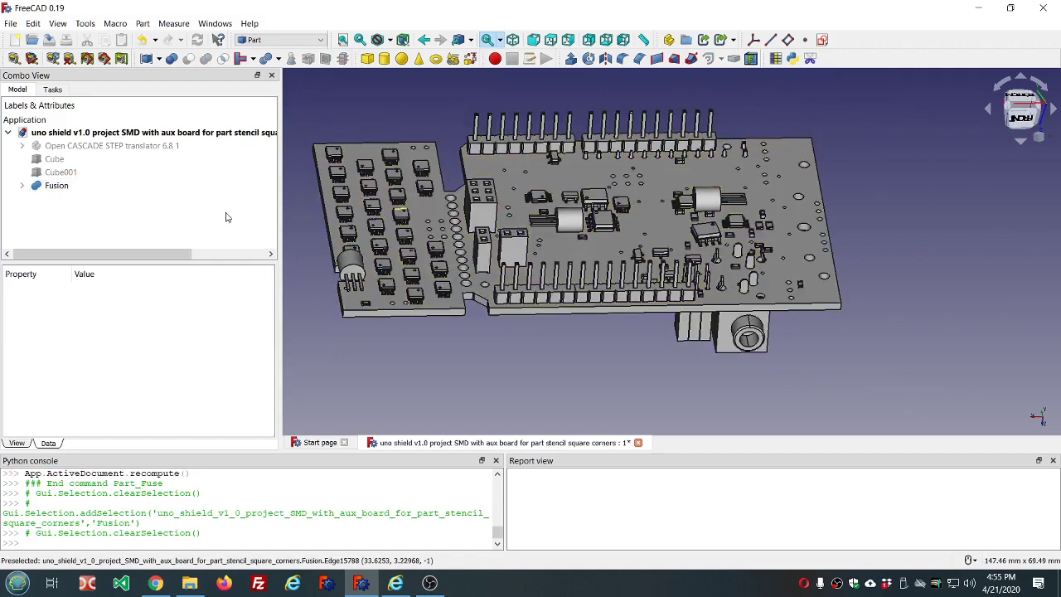
# Show the hidden Cube box together with the fused board
pyautogui.click(73, 161)
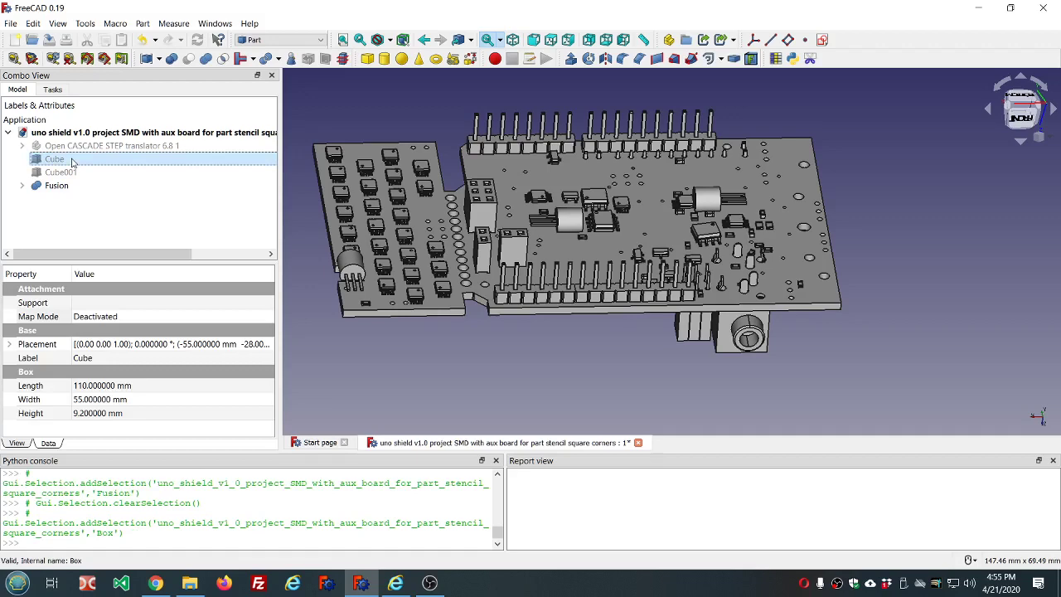
pyautogui.press('space')
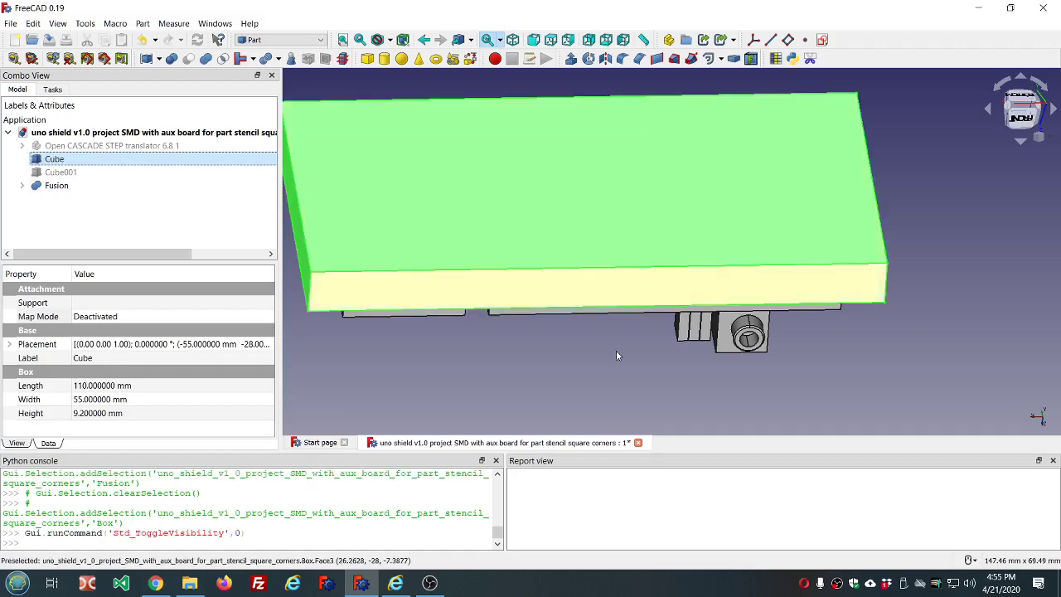
pyautogui.moveTo(605, 273); pyautogui.dragTo(620, 306, button='middle')
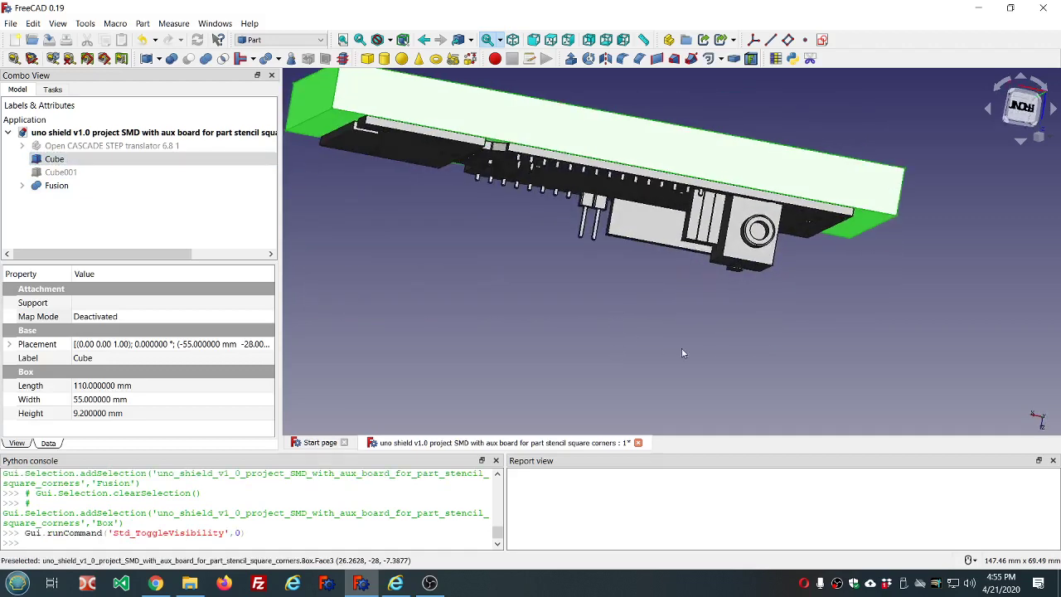
pyautogui.moveTo(696, 345); pyautogui.dragTo(717, 309, button='middle')
pyautogui.moveTo(607, 263); pyautogui.dragTo(586, 195, button='middle')
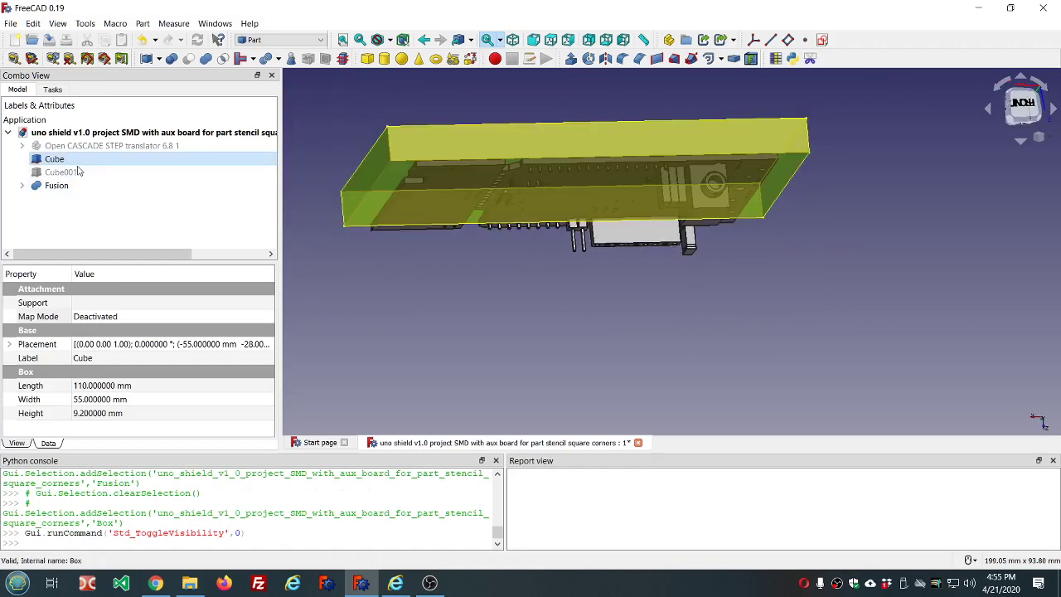
# Reset the Cube box's placement to zero translation and rotation, and accept it
pyautogui.click(165, 295)
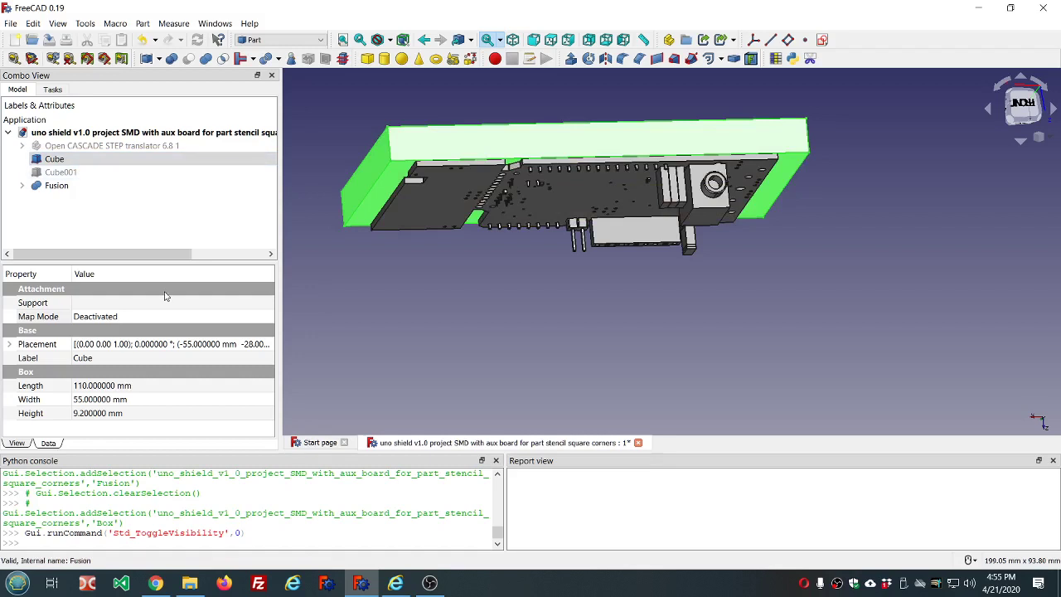
pyautogui.click(165, 349)
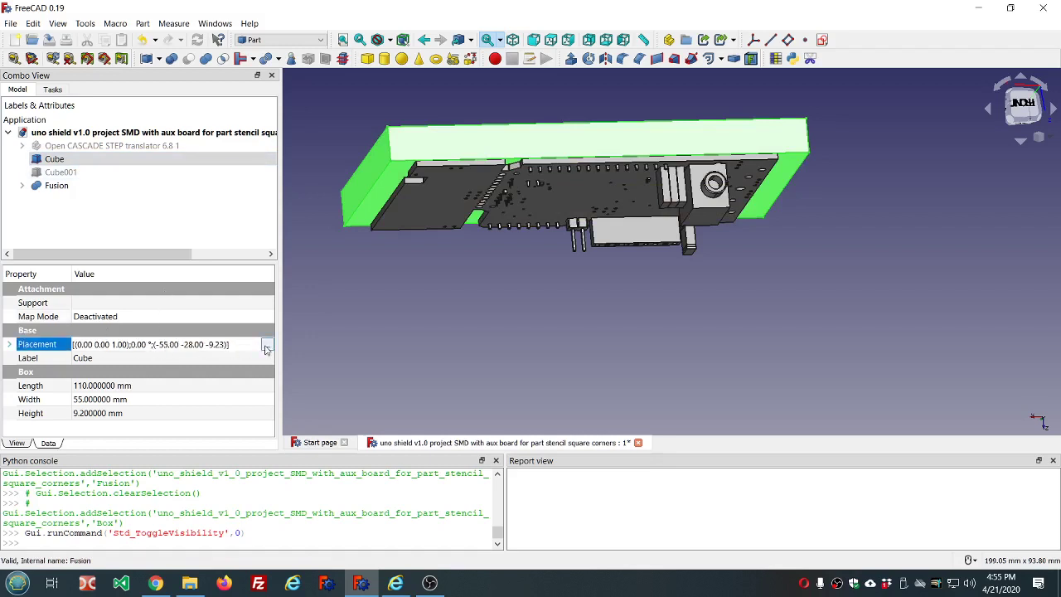
pyautogui.click(266, 345)
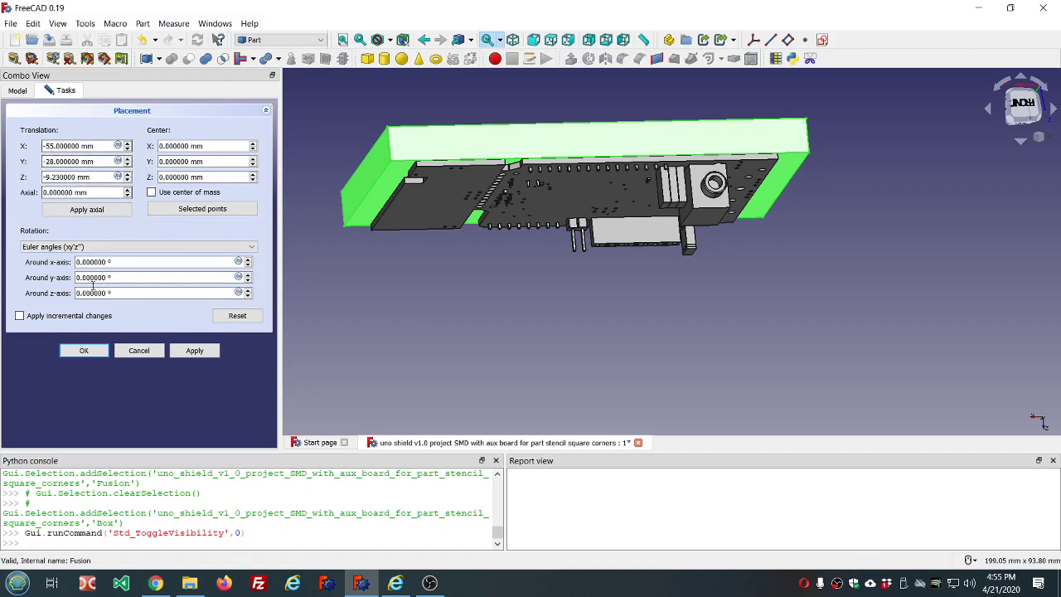
pyautogui.click(238, 316)
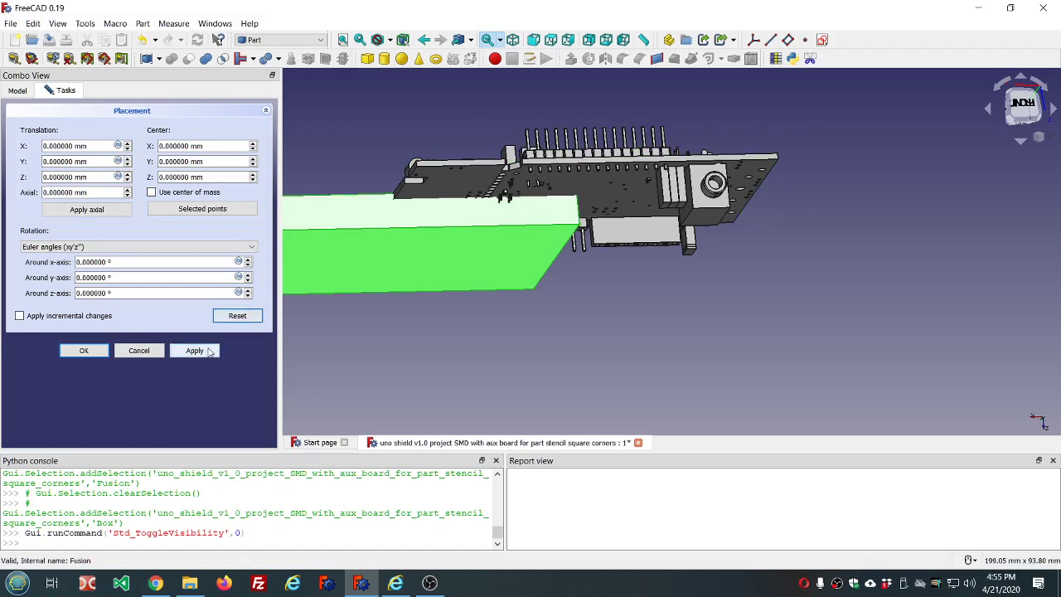
pyautogui.click(84, 351)
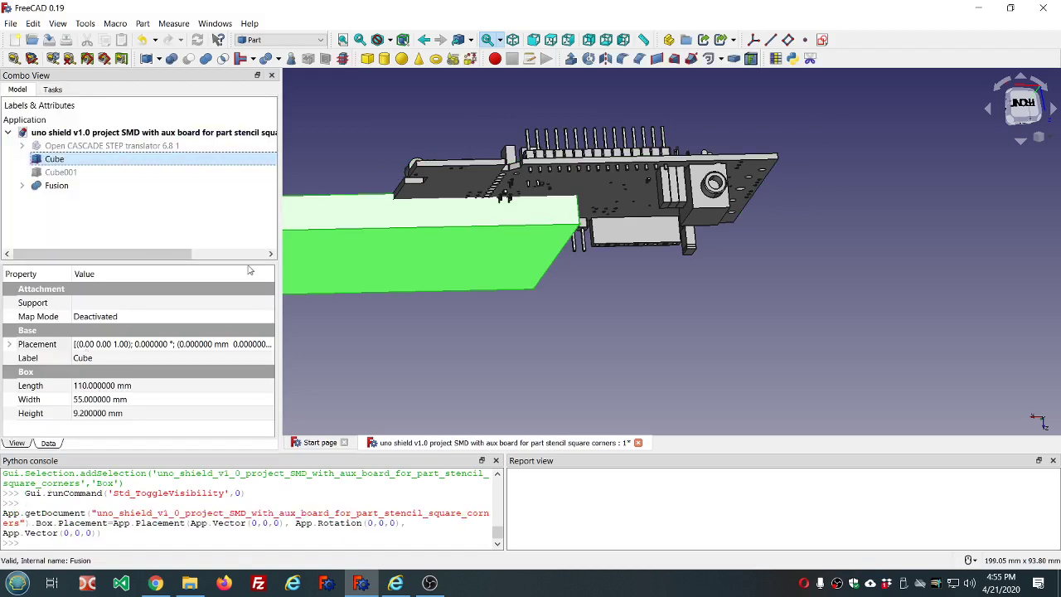
pyautogui.click(482, 317)
# Show the hidden Cube001 box around the underside of the fused board
pyautogui.moveTo(674, 297); pyautogui.dragTo(653, 335, button='middle')
pyautogui.click(62, 172)
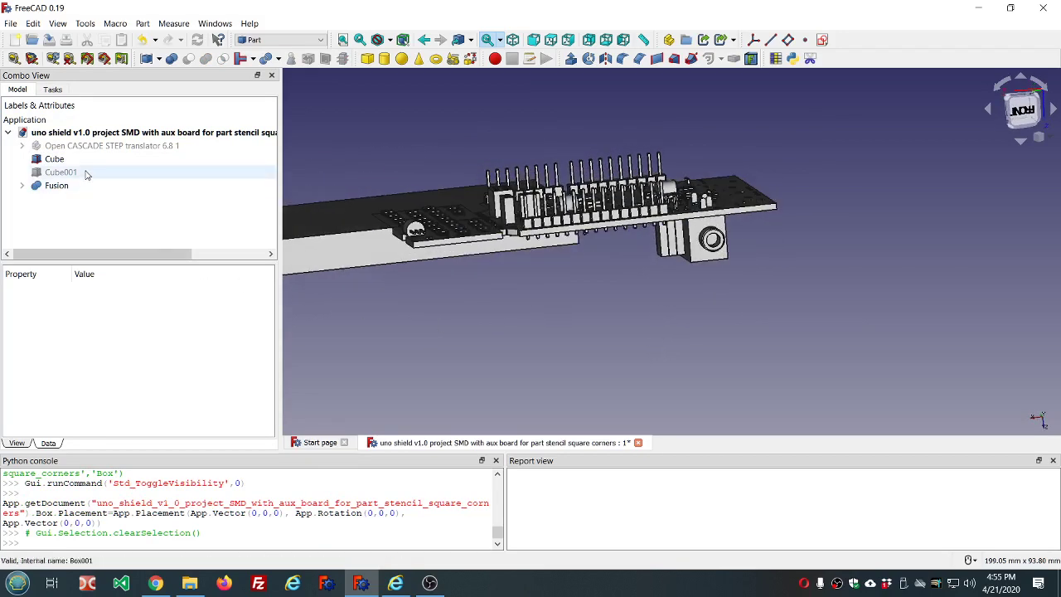
pyautogui.press('space')
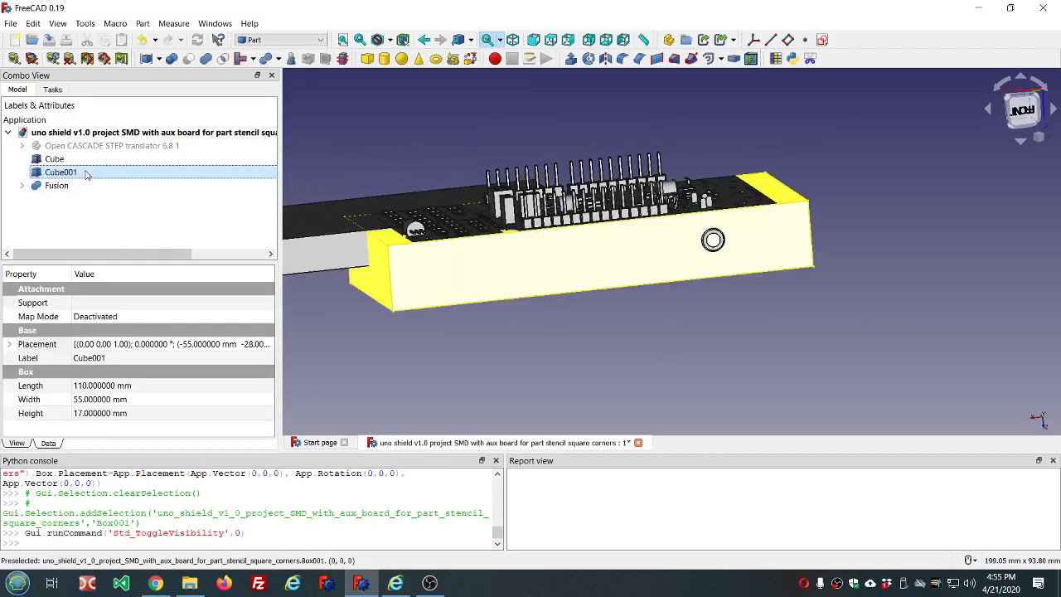
# Hide the Cube001 box and attach the Cube box to the fused board's large flat component-side face in XY on plane mode
pyautogui.press('space')
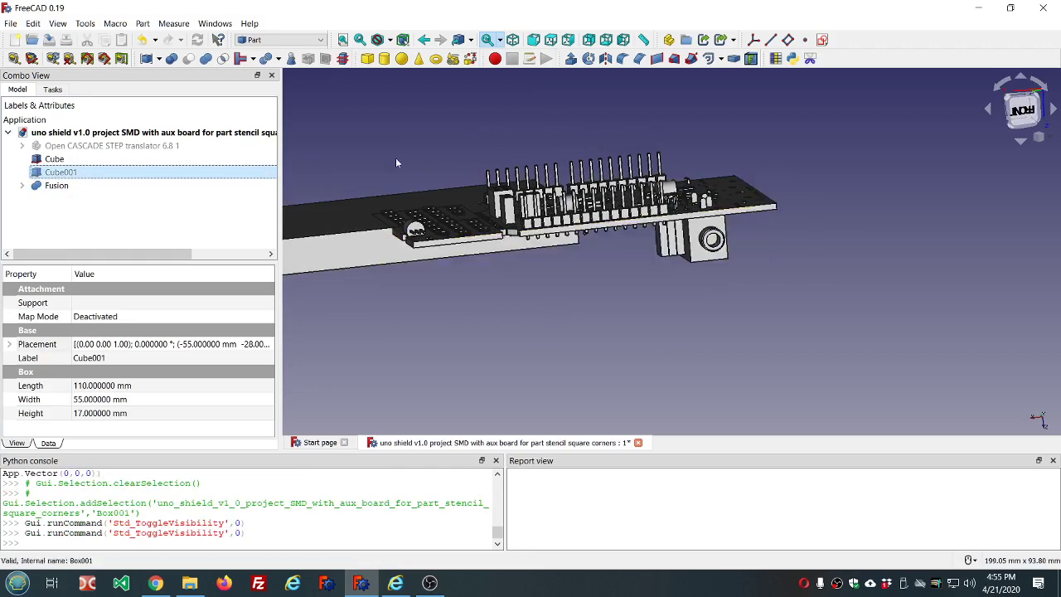
pyautogui.moveTo(717, 126); pyautogui.dragTo(723, 168, button='middle')
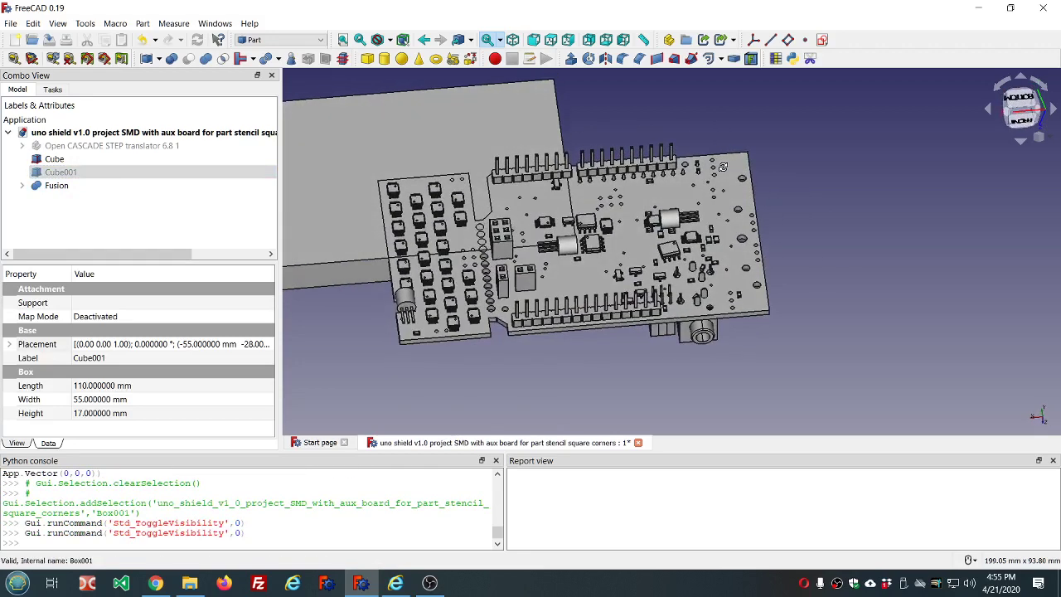
pyautogui.click(472, 184)
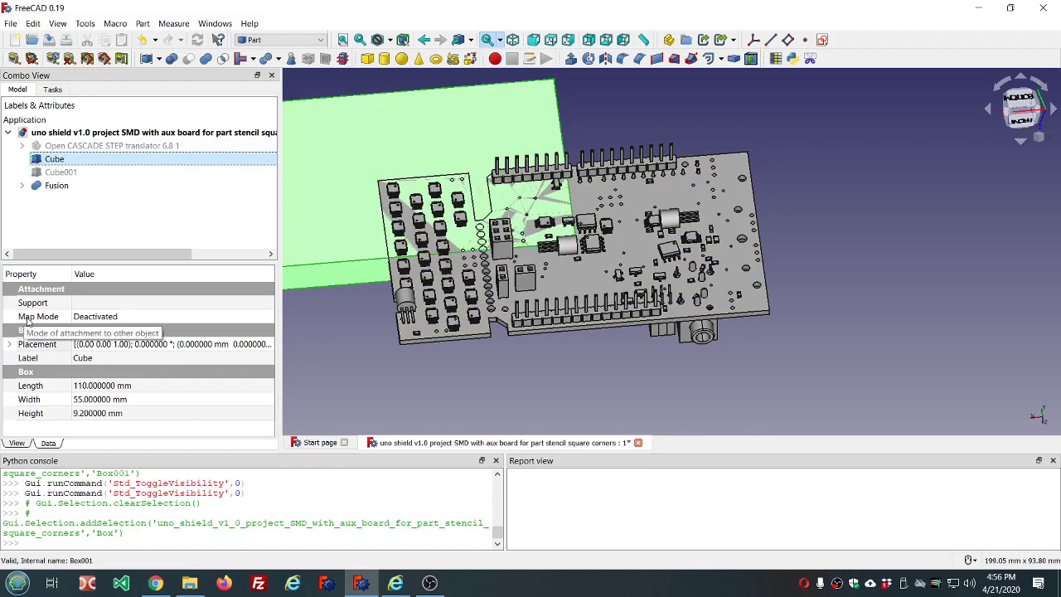
pyautogui.click(130, 319)
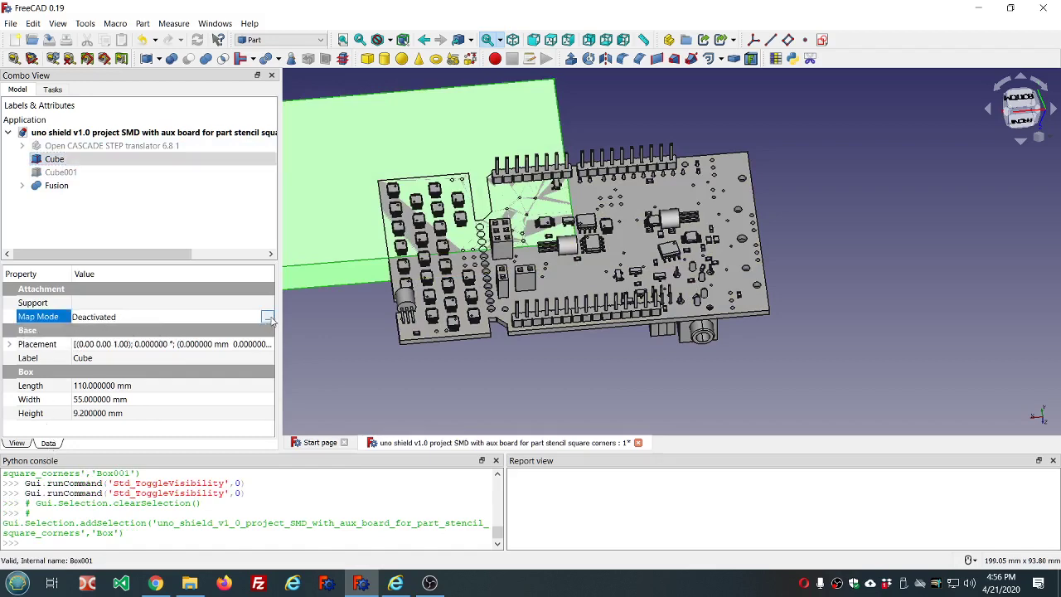
pyautogui.click(270, 322)
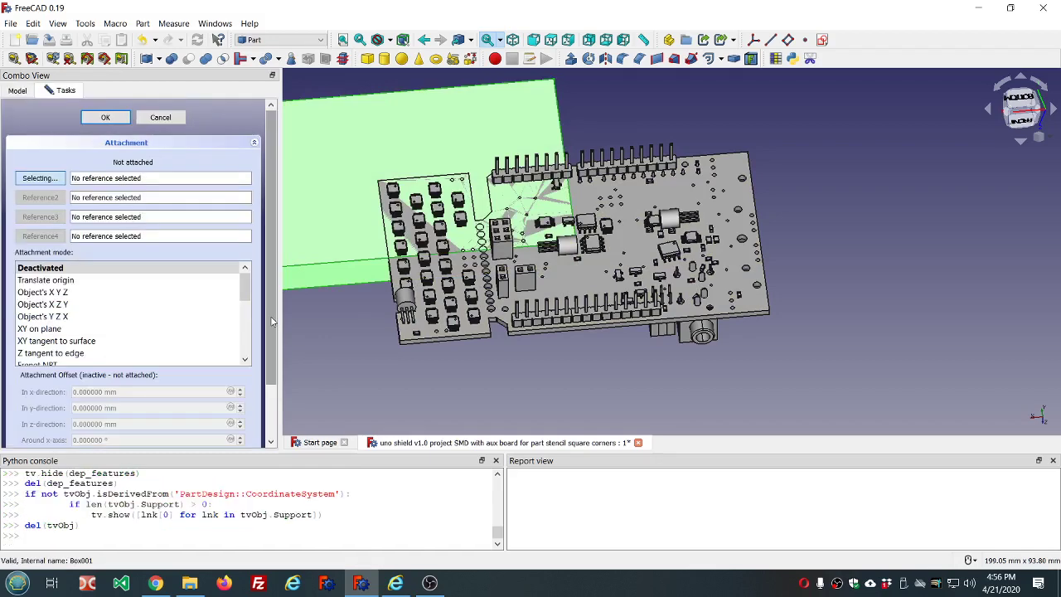
pyautogui.click(726, 208)
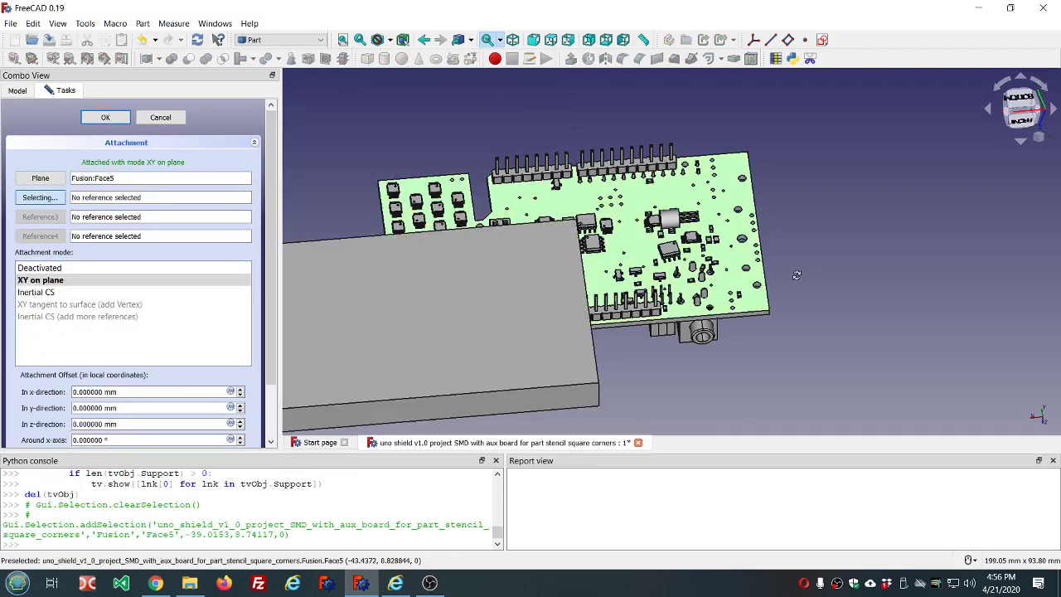
pyautogui.moveTo(726, 208); pyautogui.dragTo(776, 257, button='middle')
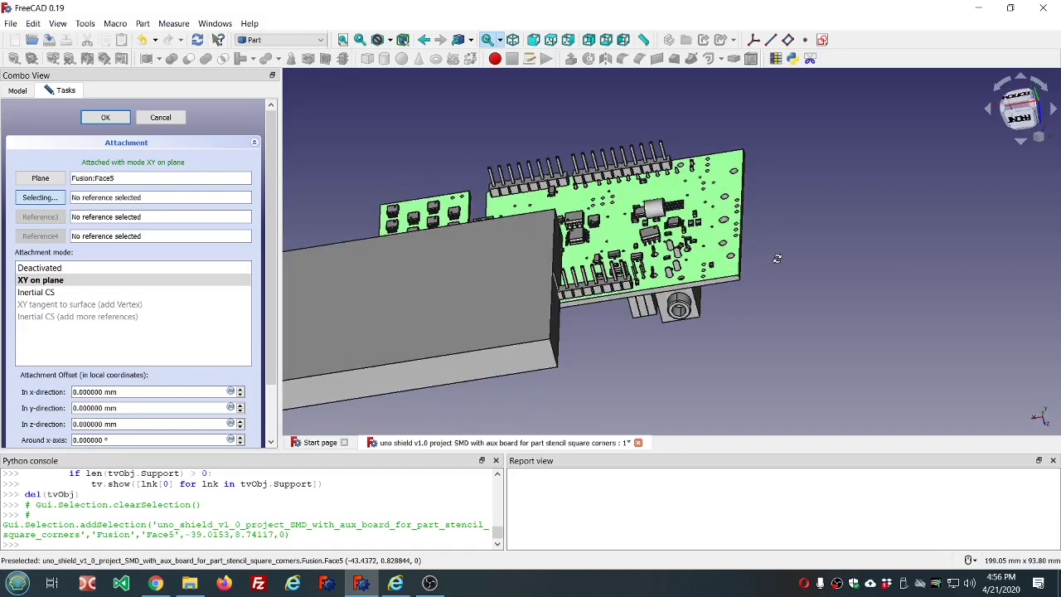
# Set the Cube box's attachment offset in the x-direction to -54 mm so it spans the board's length
pyautogui.scroll(-2, 279, 259)
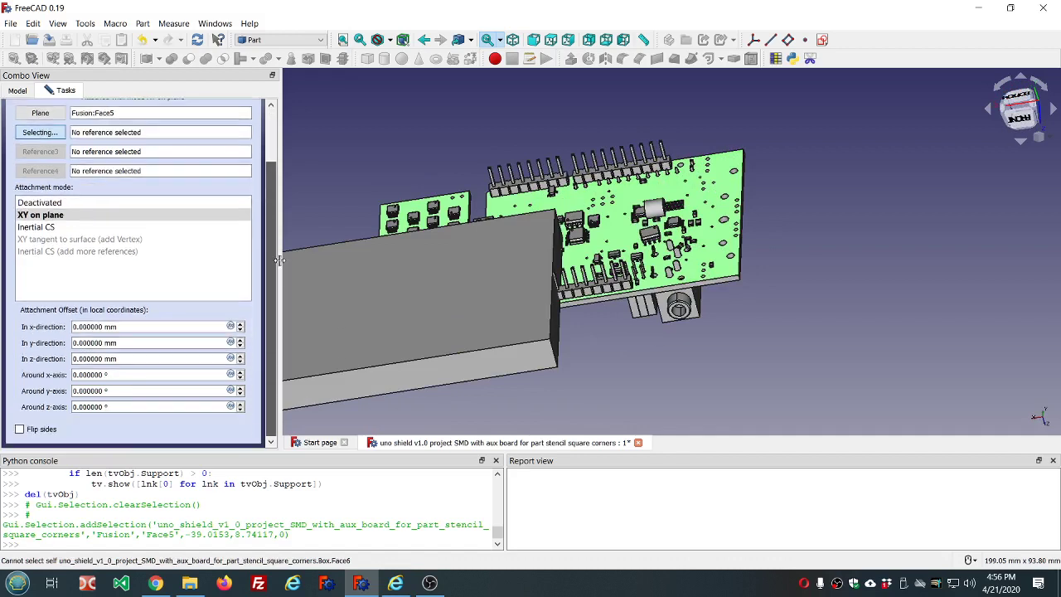
pyautogui.scroll(1, 181, 328)
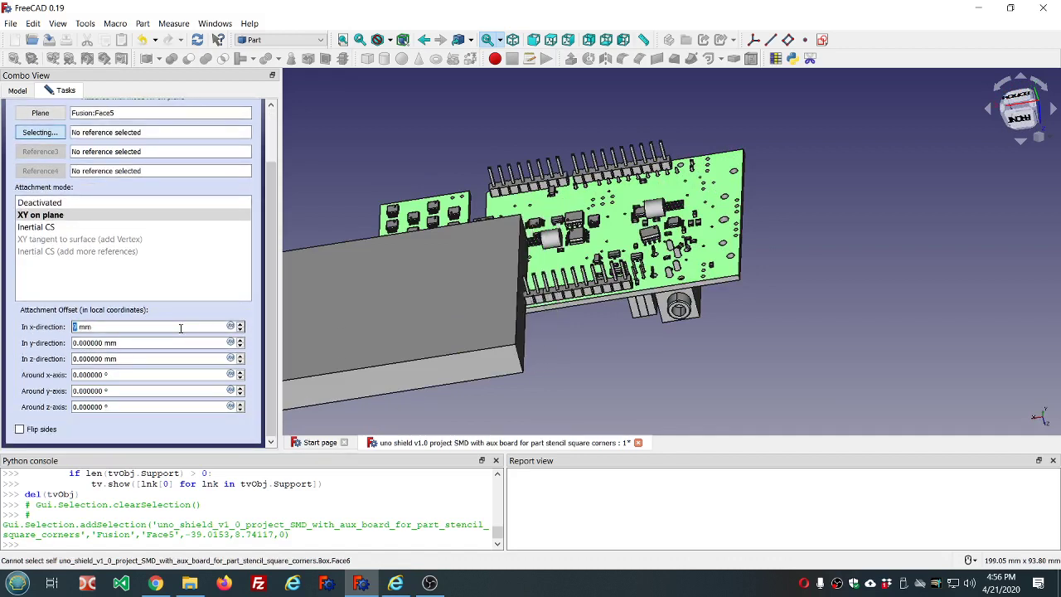
pyautogui.scroll(-20, 181, 328)
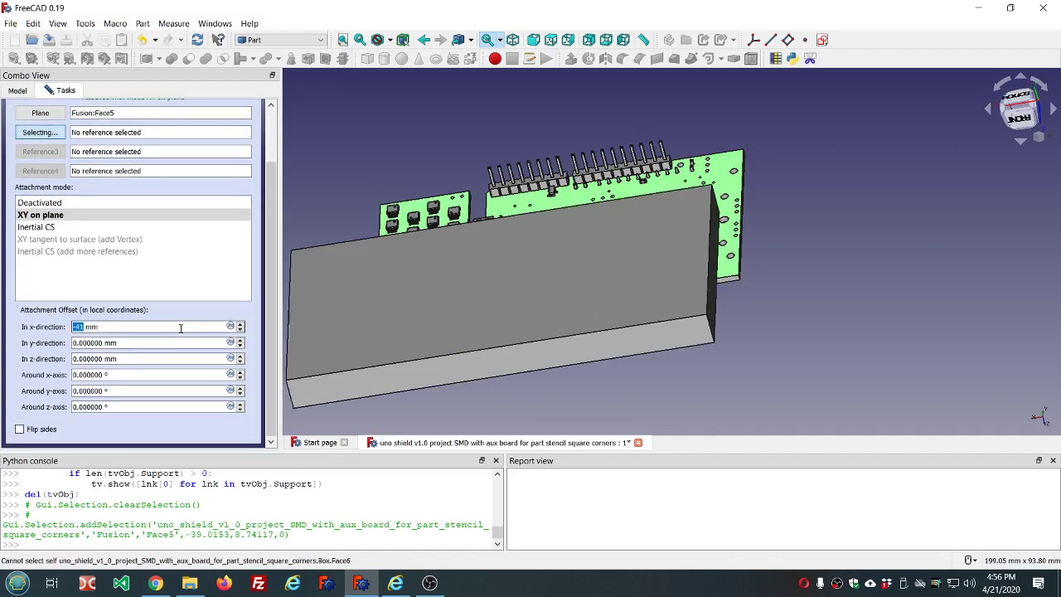
pyautogui.scroll(-9, 180, 328)
pyautogui.moveTo(383, 360); pyautogui.dragTo(732, 153, button='middle')
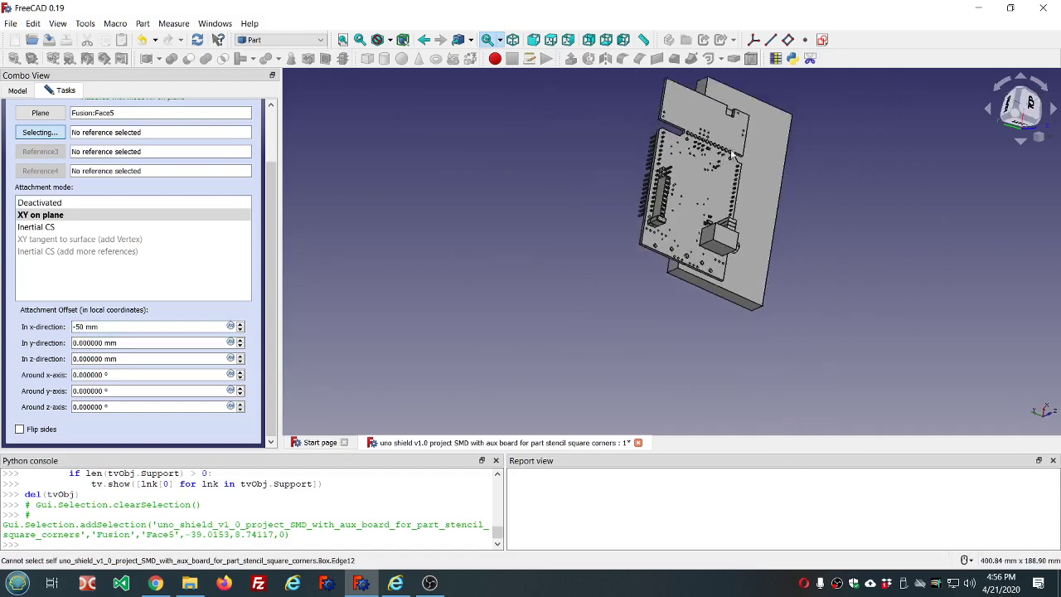
pyautogui.scroll(2, 734, 151)
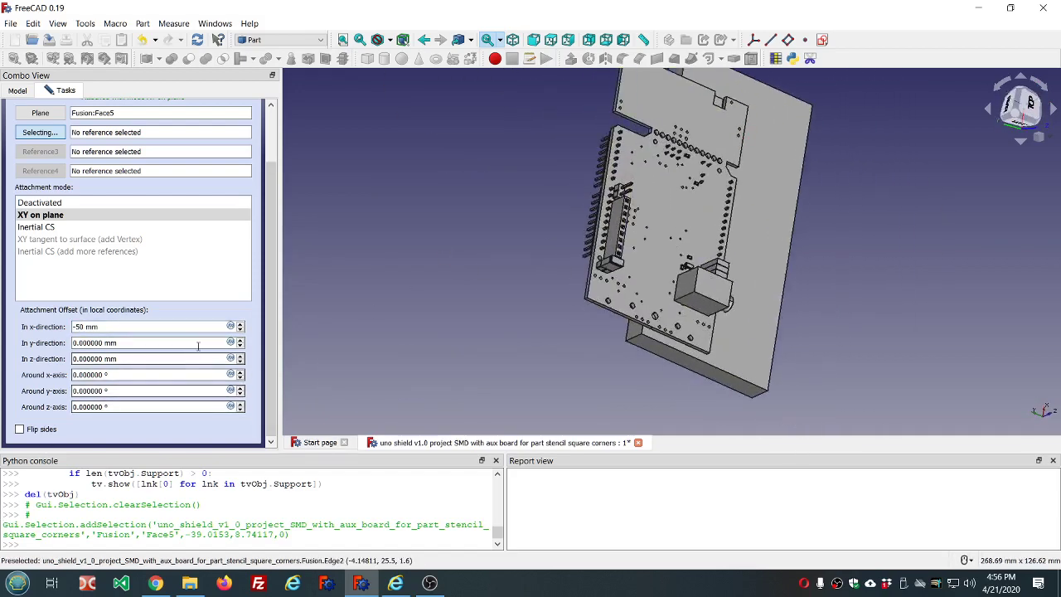
pyautogui.scroll(-7, 189, 327)
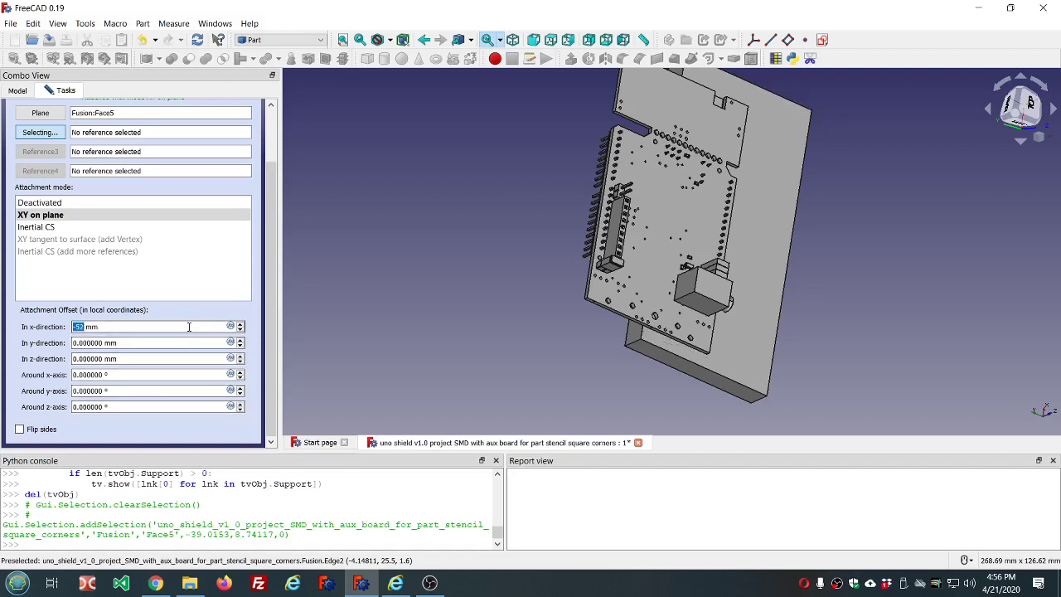
pyautogui.scroll(-1, 189, 326)
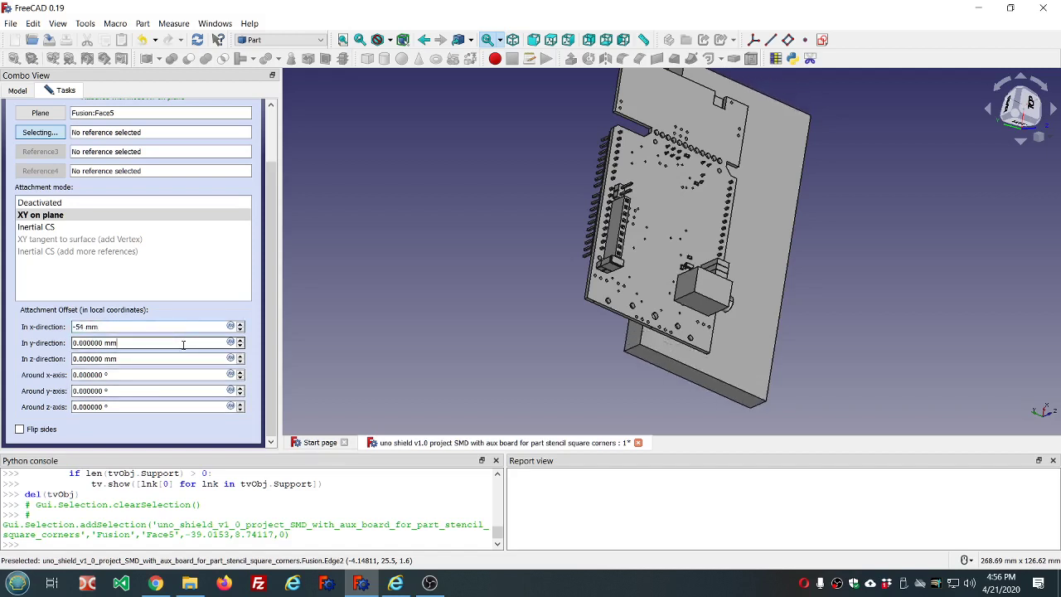
# Set the Cube box's attachment offset in the y-direction to -26 mm to bring it across the board's width
pyautogui.scroll(-10, 183, 343)
pyautogui.scroll(-6, 183, 345)
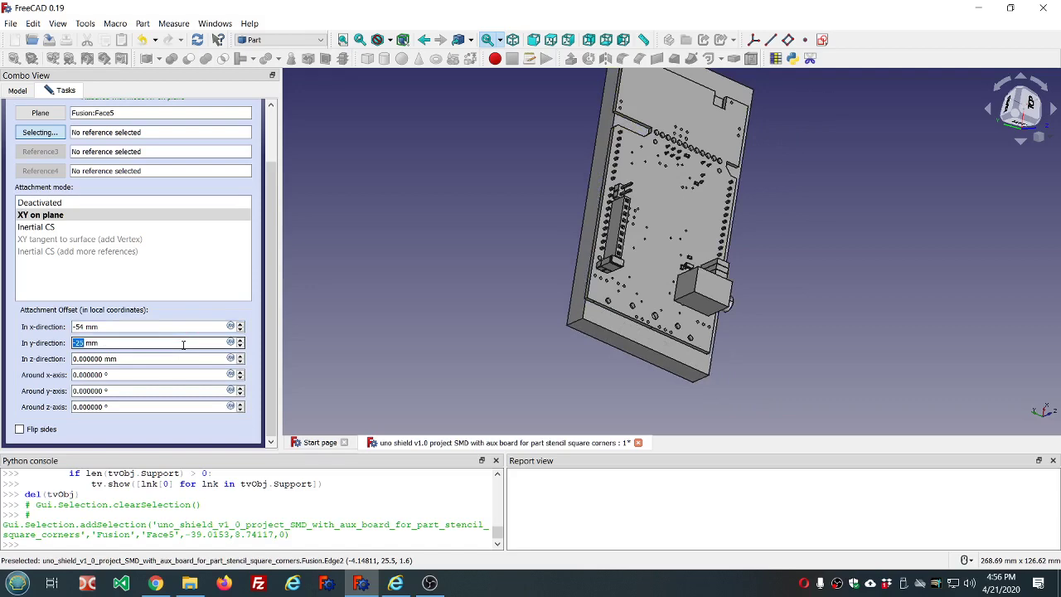
pyautogui.moveTo(580, 274)
pyautogui.mouseDown(button='middle')
pyautogui.moveTo(592, 253)
pyautogui.moveTo(599, 266)
pyautogui.mouseUp(button='middle')
pyautogui.click(149, 343)
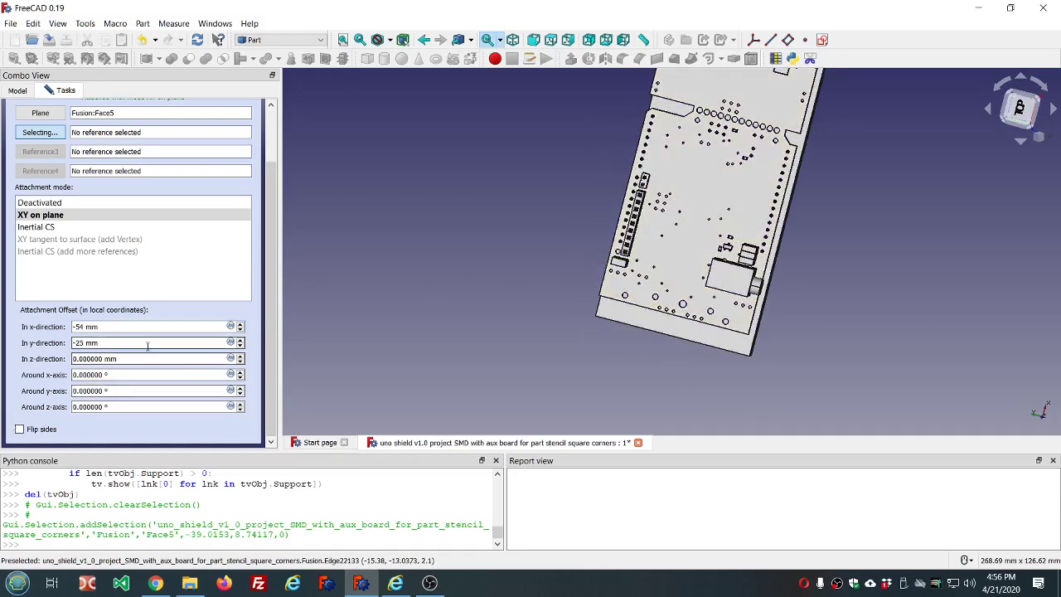
pyautogui.scroll(-1, 148, 343)
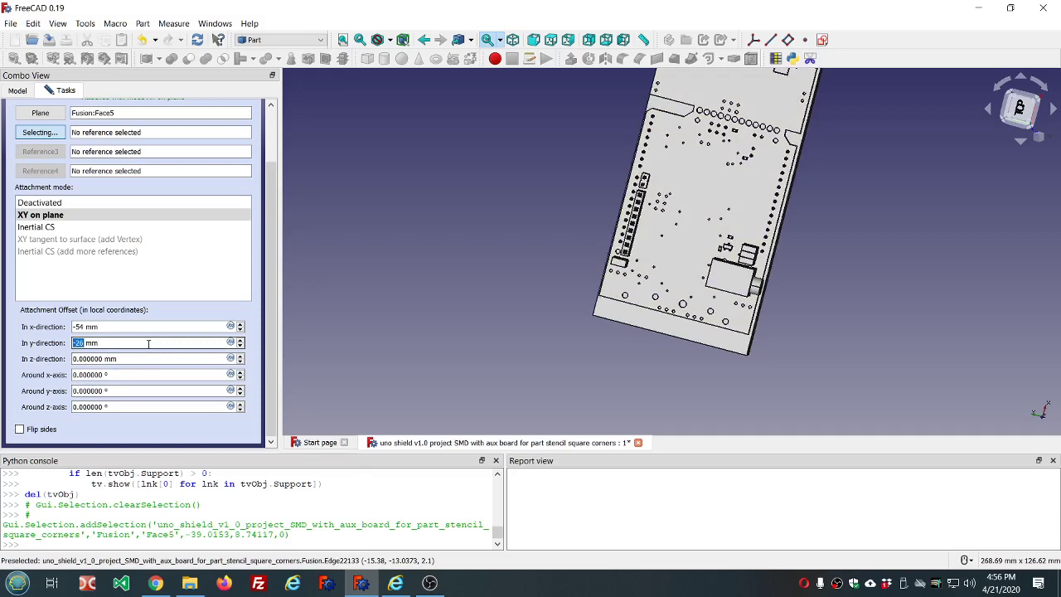
pyautogui.scroll(-1, 148, 343)
pyautogui.scroll(-1, 148, 343)
# Check the box's margin along the board's long edge and refine the y-direction attachment offset to -26.5 mm
pyautogui.scroll(4, 607, 231)
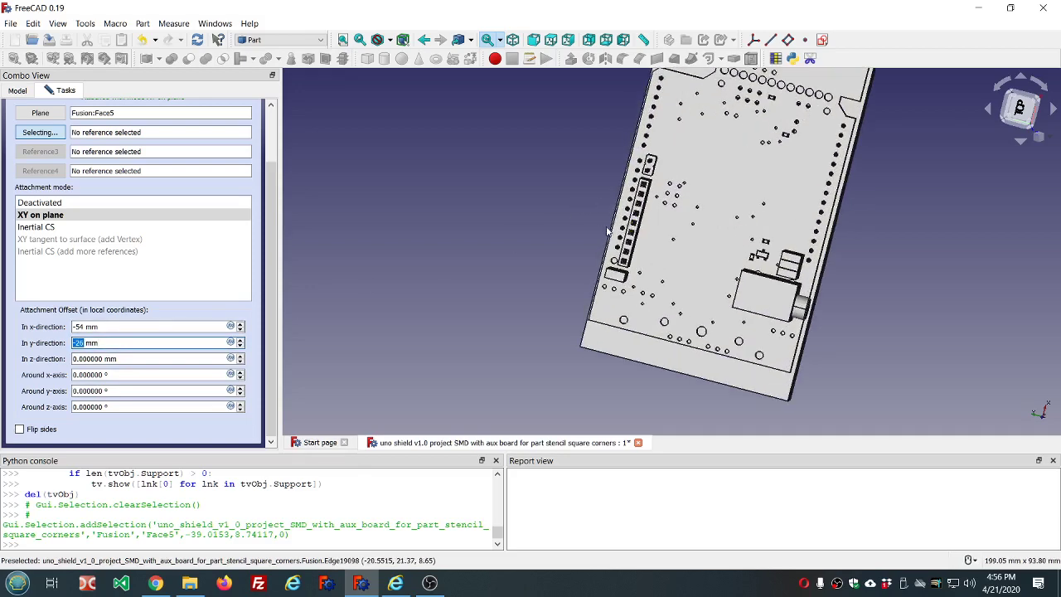
pyautogui.scroll(3, 606, 228)
pyautogui.scroll(-3, 639, 241)
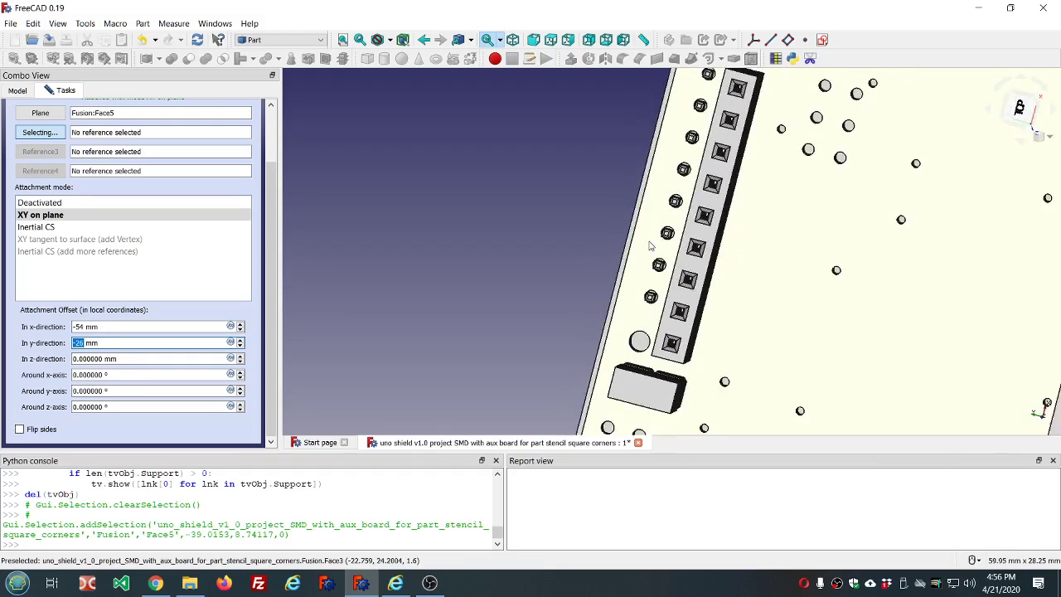
pyautogui.scroll(-2, 650, 246)
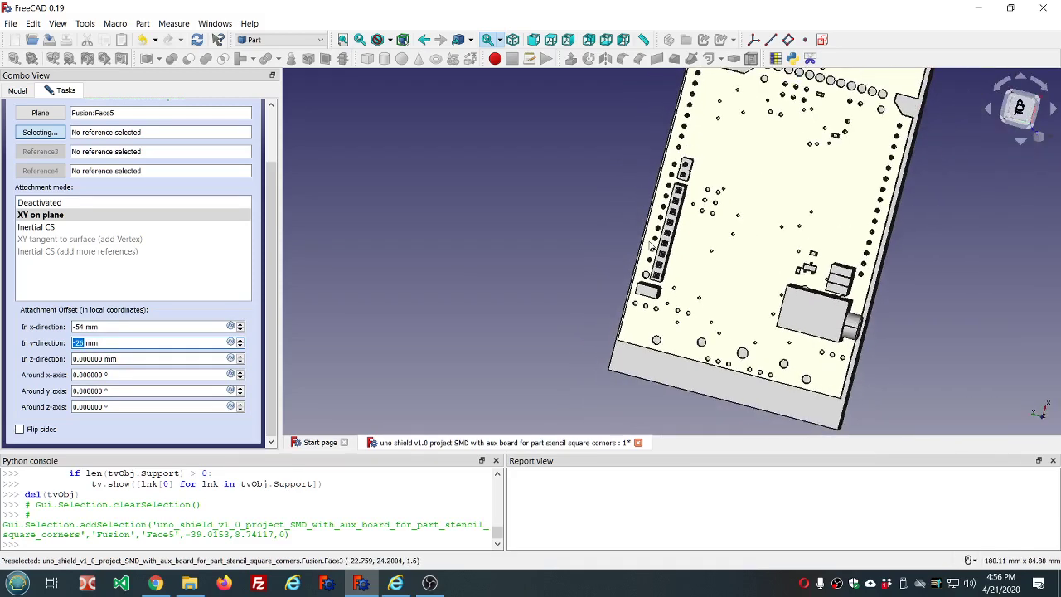
pyautogui.scroll(-2, 650, 247)
pyautogui.scroll(6, 673, 141)
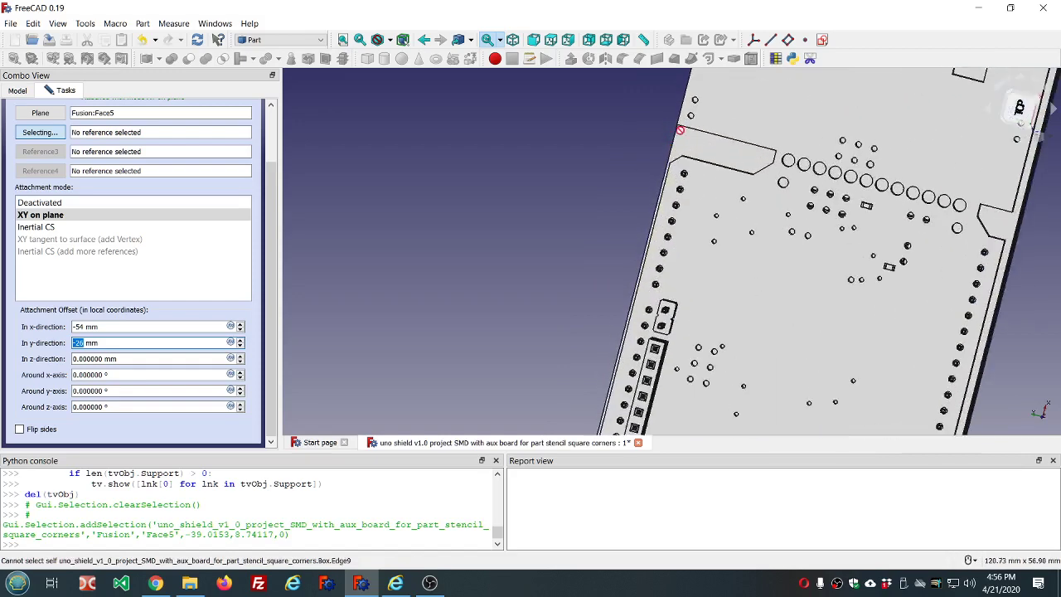
pyautogui.scroll(-2, 680, 130)
pyautogui.scroll(2, 683, 124)
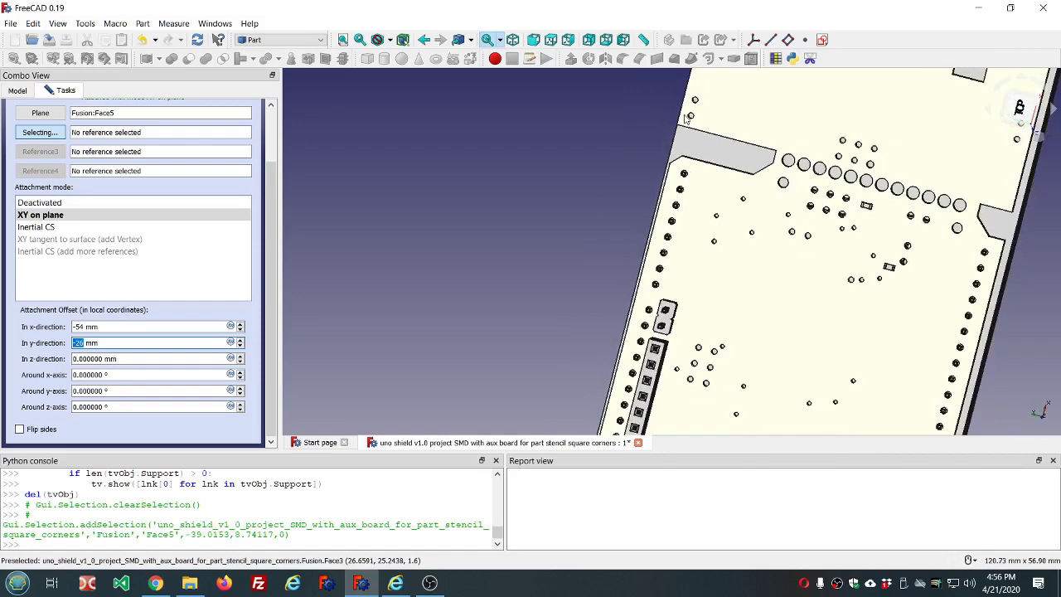
pyautogui.scroll(-2, 686, 119)
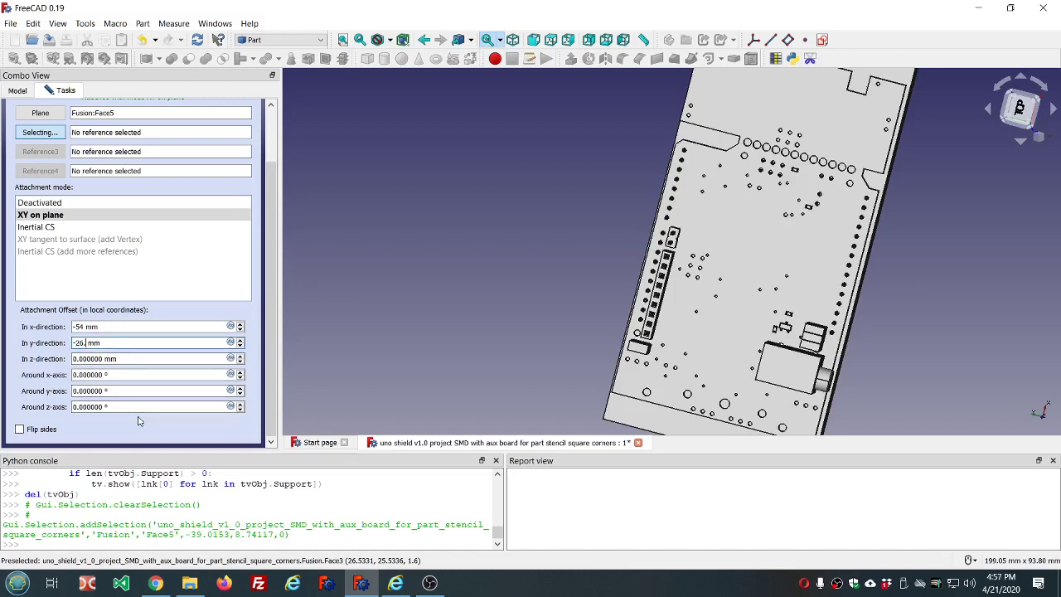
pyautogui.write('5')
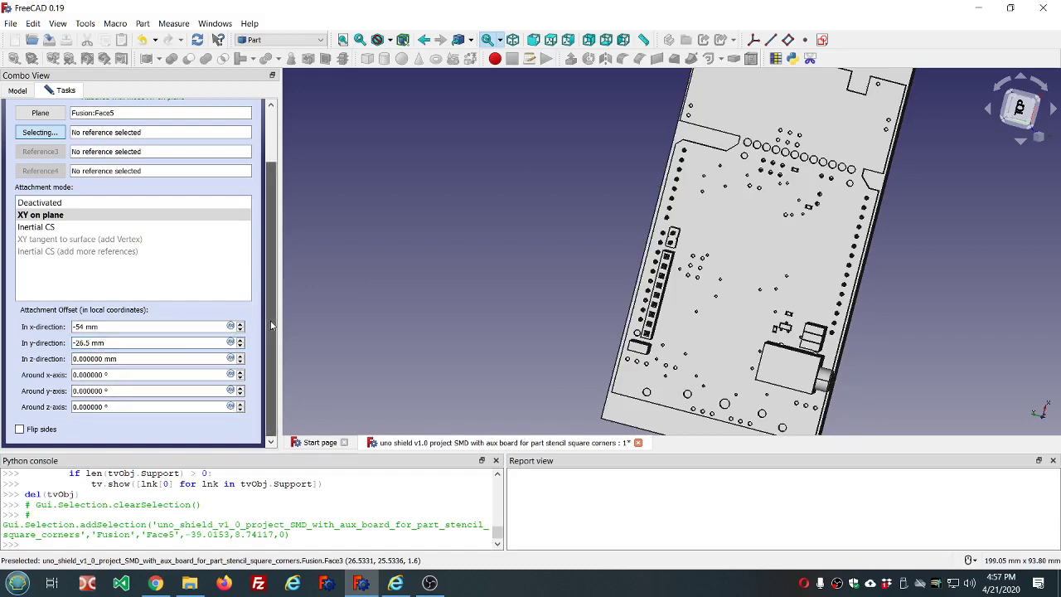
# Set the Cube box's attachment offset in the z-direction to 0.1 mm
pyautogui.moveTo(945, 318); pyautogui.dragTo(630, 328, button='middle')
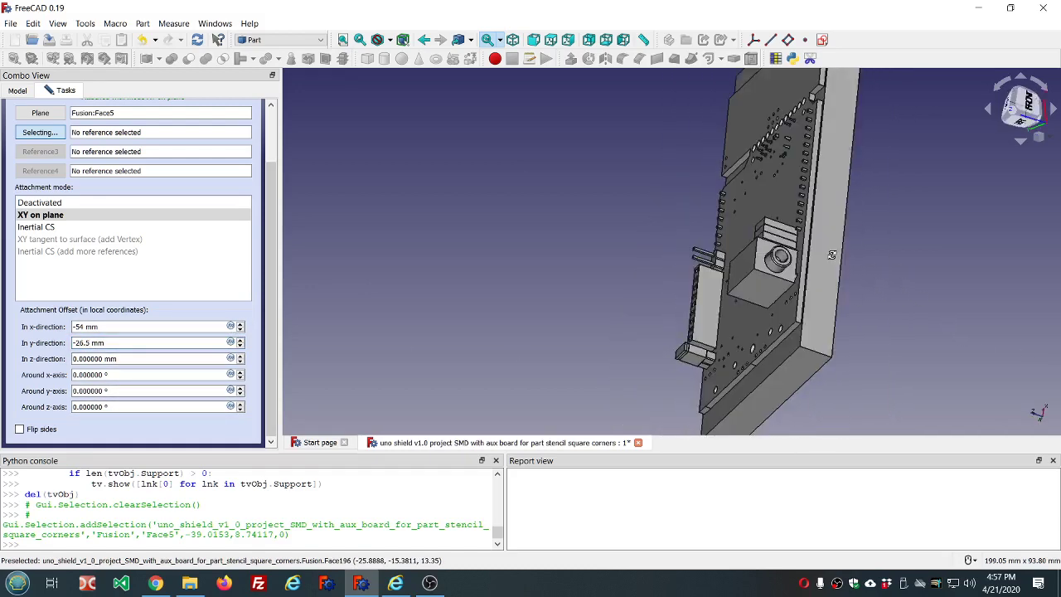
pyautogui.doubleClick(152, 359)
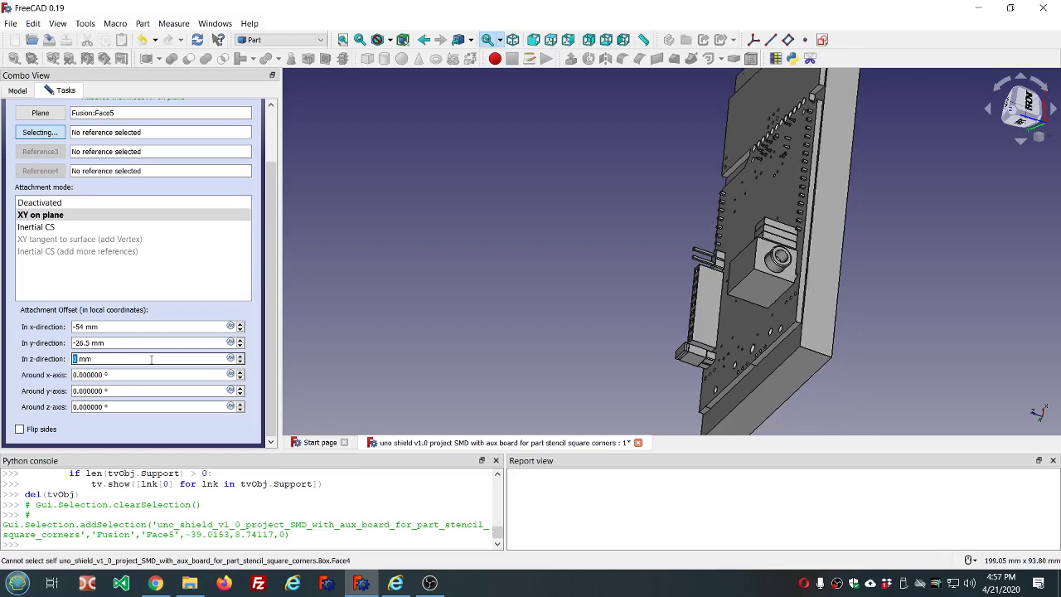
pyautogui.write('1')
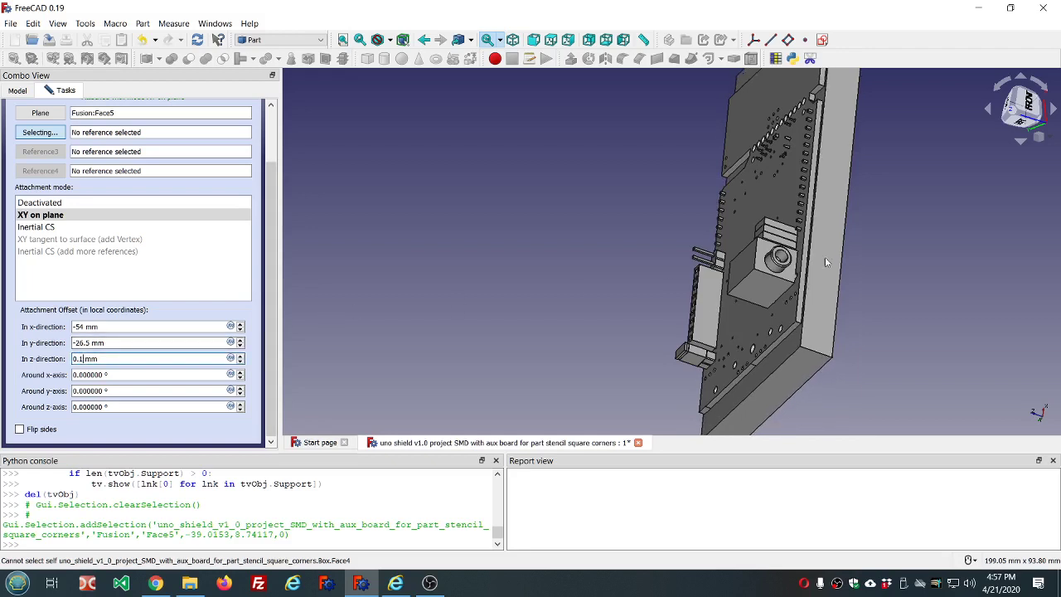
# Examine from the side how the Cube box's top face sits relative to the board's thickness along its long edge
pyautogui.moveTo(824, 263); pyautogui.dragTo(832, 311, button='middle')
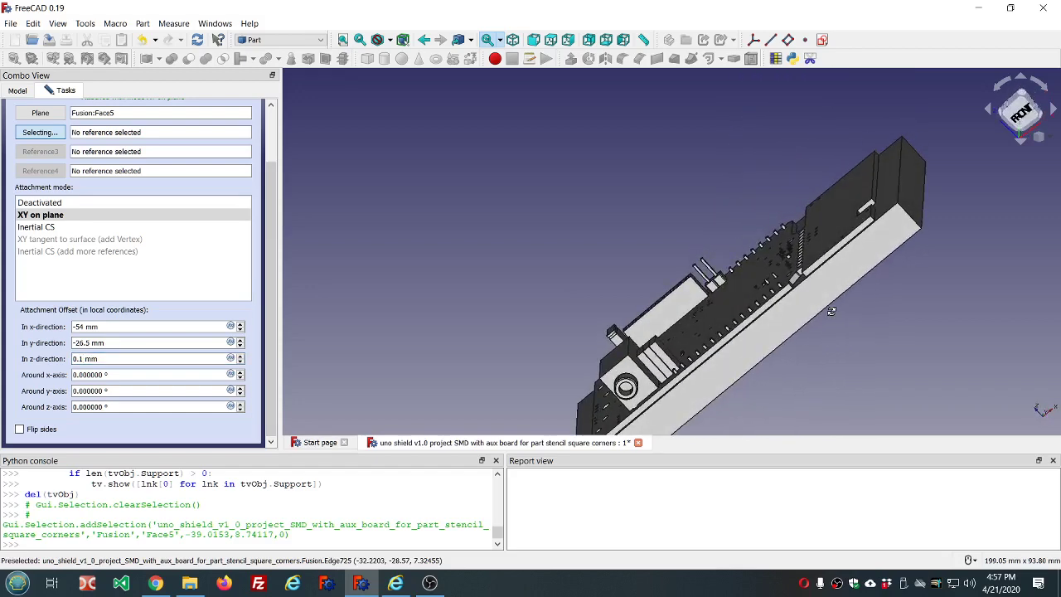
pyautogui.scroll(2, 748, 328)
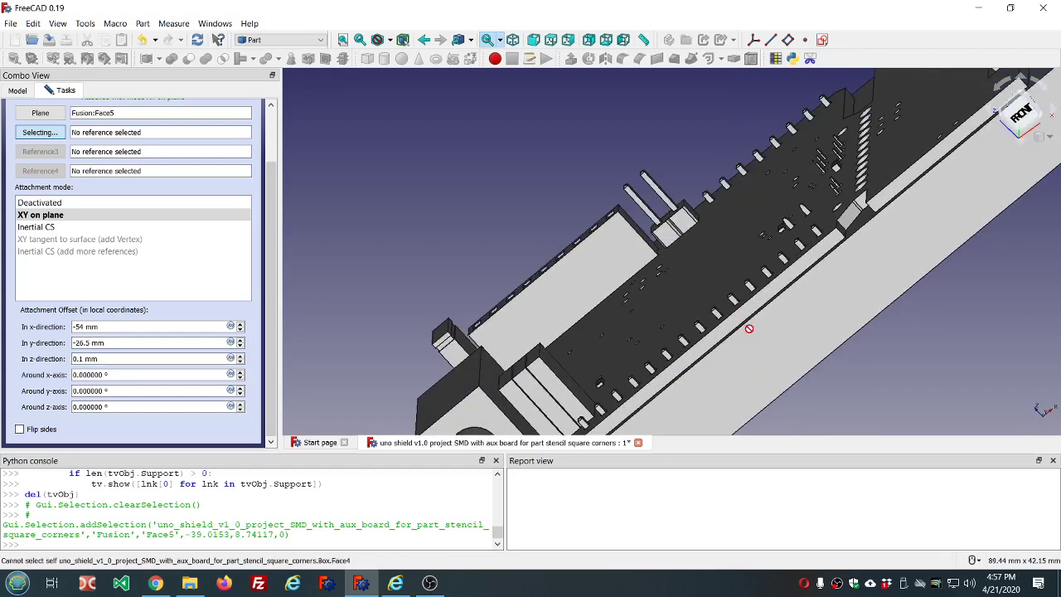
pyautogui.scroll(2, 748, 328)
pyautogui.moveTo(756, 328); pyautogui.dragTo(754, 318, button='middle')
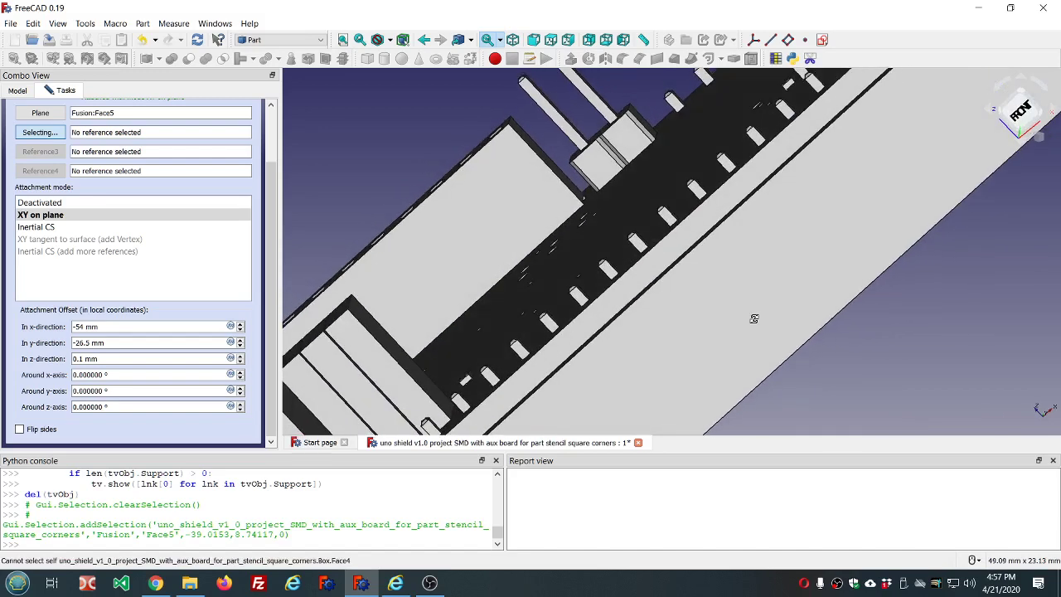
pyautogui.scroll(2, 723, 303)
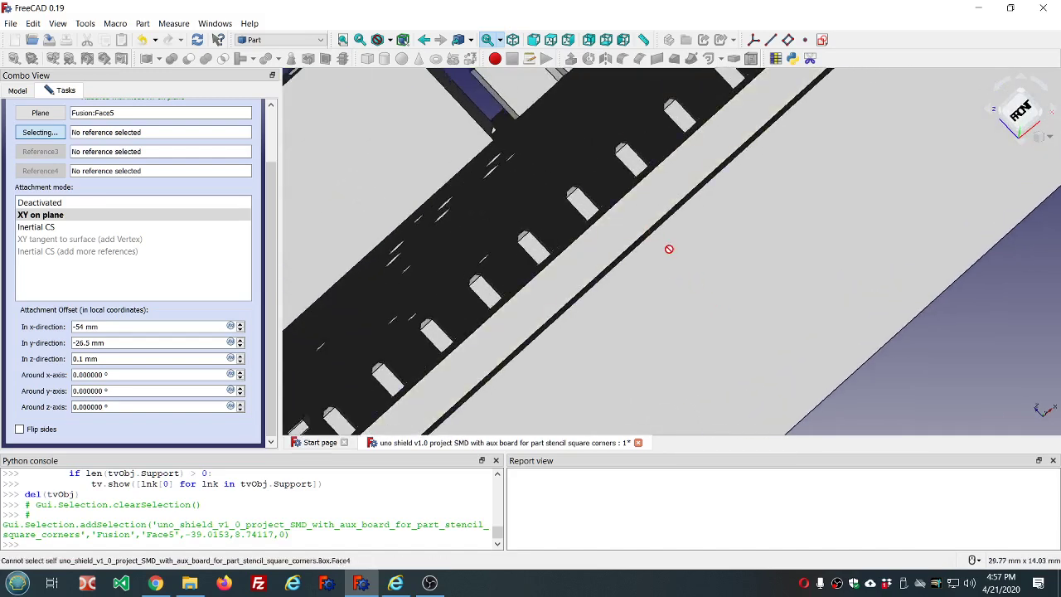
pyautogui.scroll(-2, 668, 247)
pyautogui.scroll(-2, 669, 248)
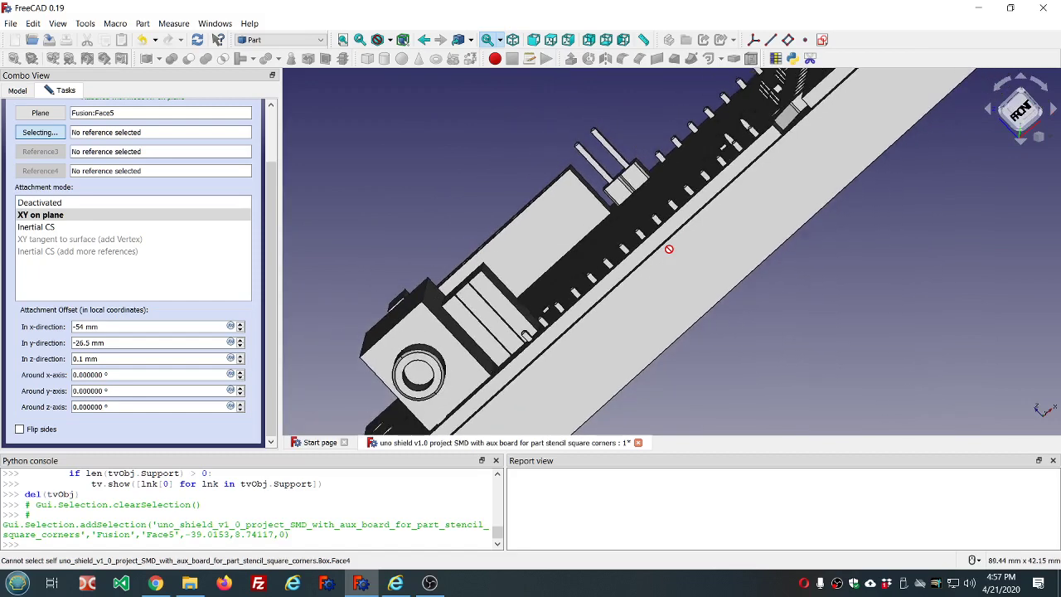
pyautogui.scroll(-3, 669, 249)
pyautogui.scroll(1, 708, 179)
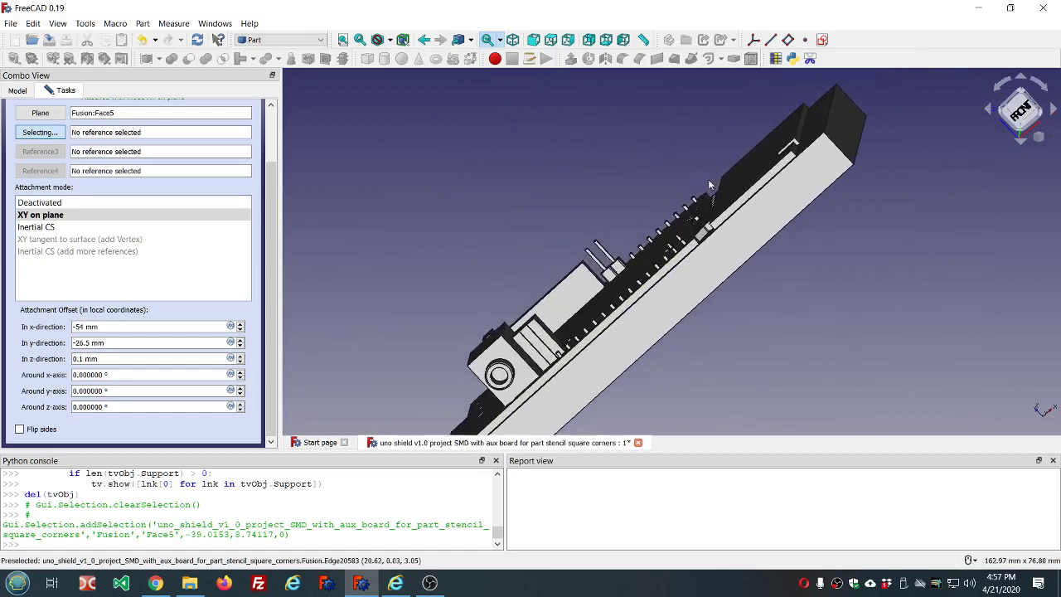
pyautogui.scroll(2, 709, 184)
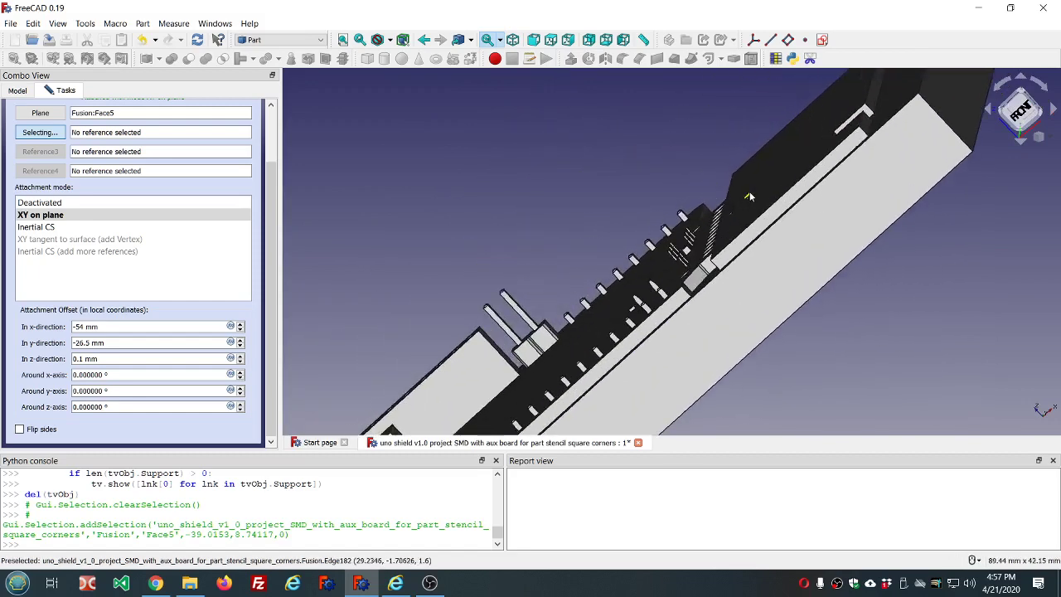
pyautogui.moveTo(762, 197); pyautogui.dragTo(721, 218, button='middle')
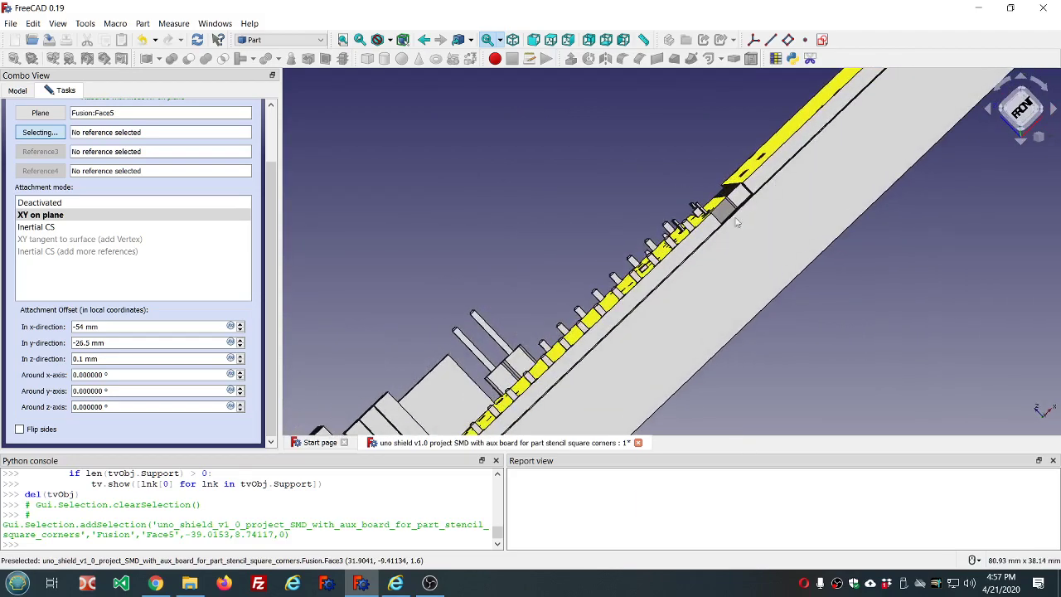
# Check the Cube box's fit along the board's long edge, accept its attachment settings and recompute the document
pyautogui.scroll(5, 676, 267)
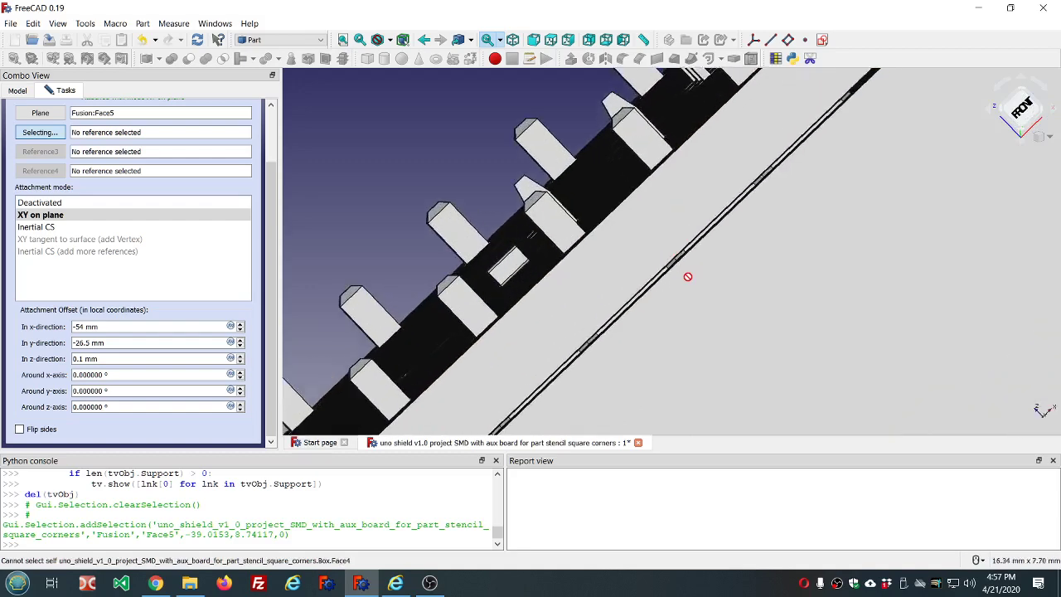
pyautogui.scroll(-5, 688, 276)
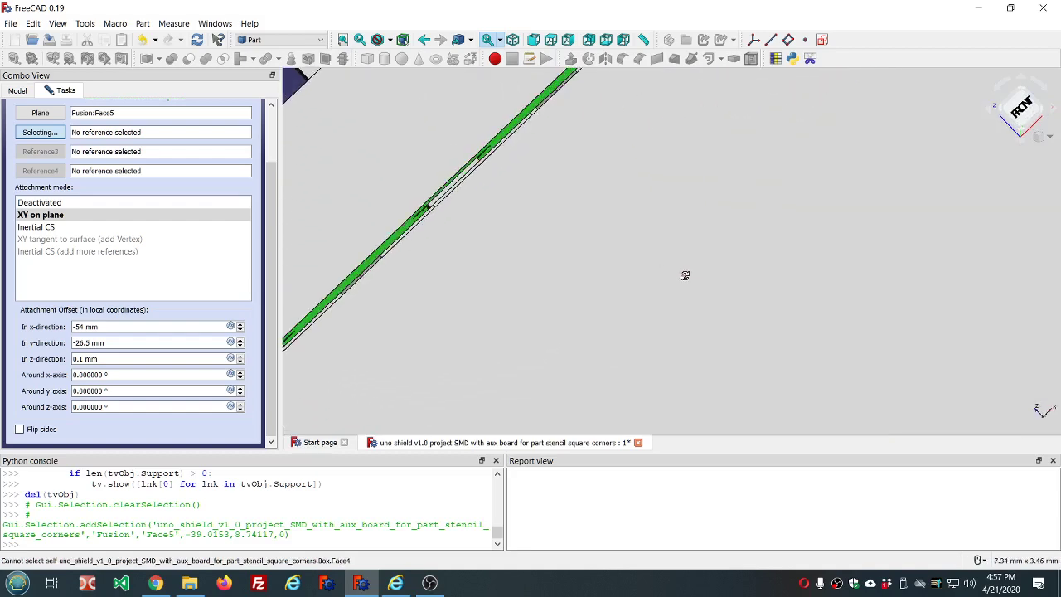
pyautogui.scroll(5, 525, 155)
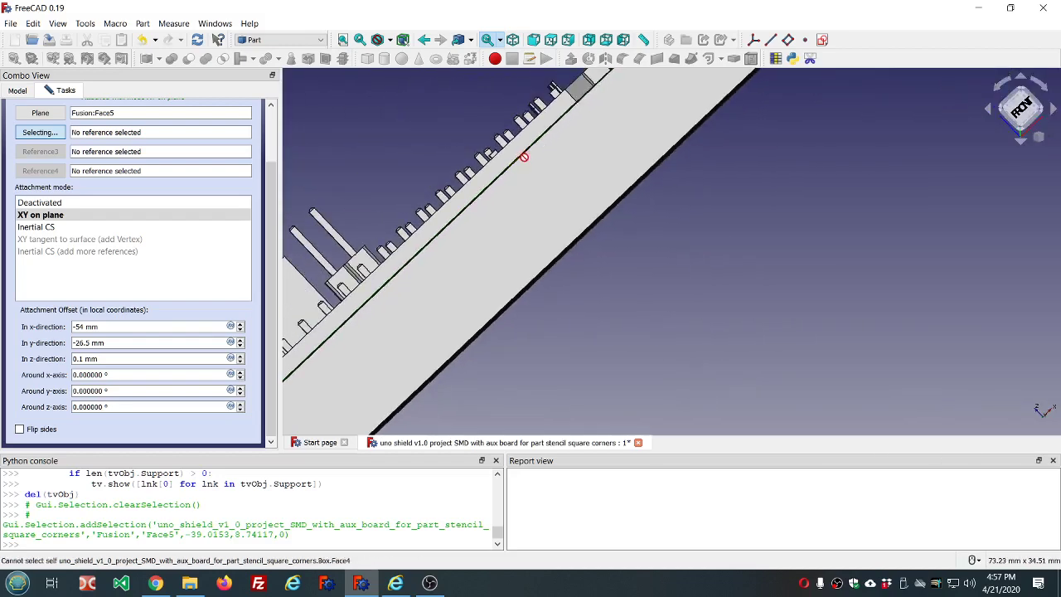
pyautogui.moveTo(524, 156); pyautogui.dragTo(551, 174, button='middle')
pyautogui.scroll(-2, 551, 177)
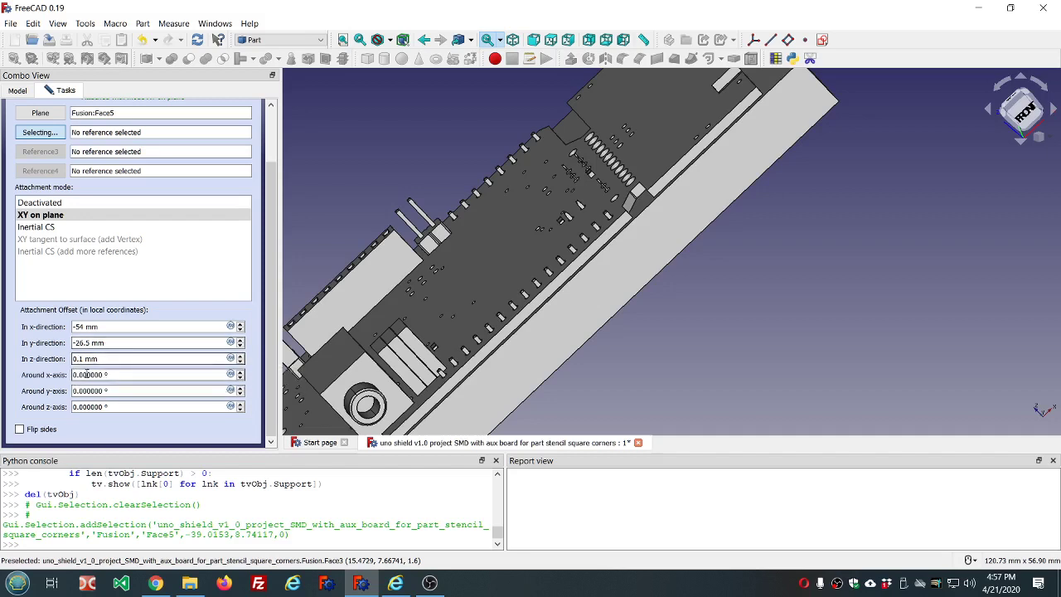
pyautogui.scroll(3, 277, 302)
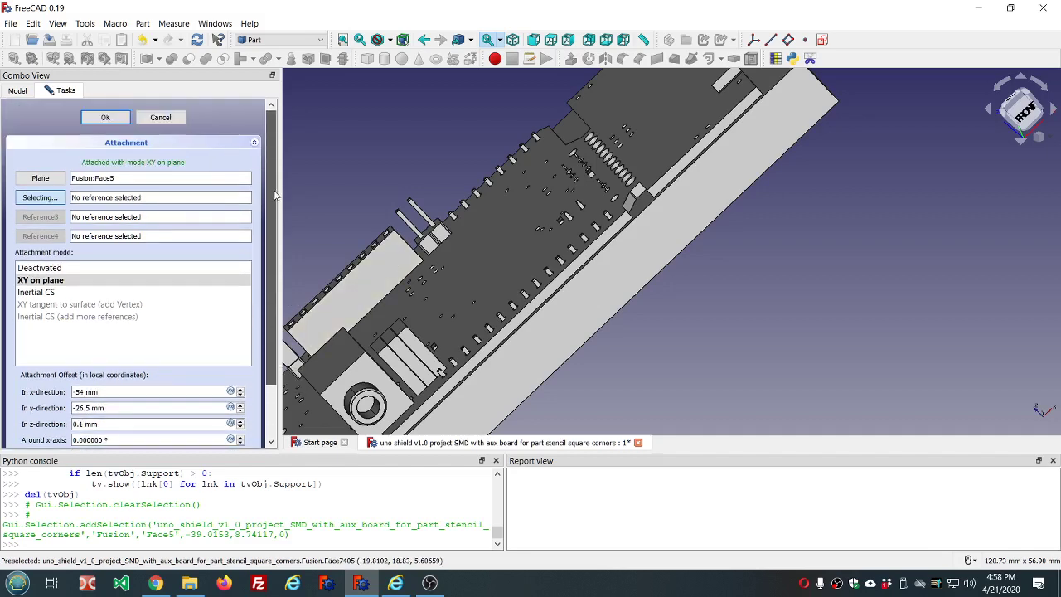
pyautogui.click(117, 122)
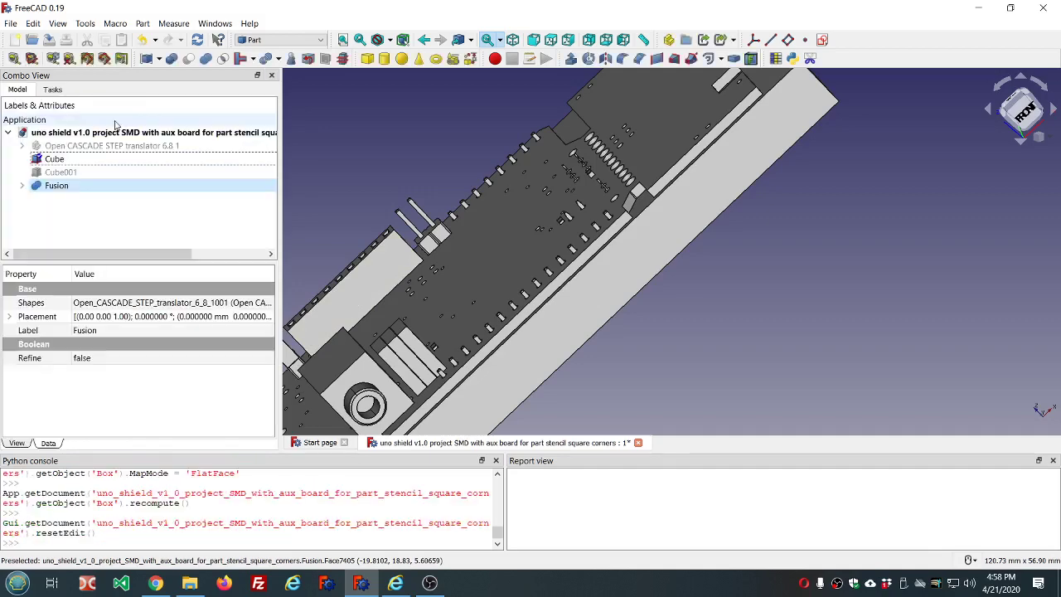
pyautogui.click(199, 41)
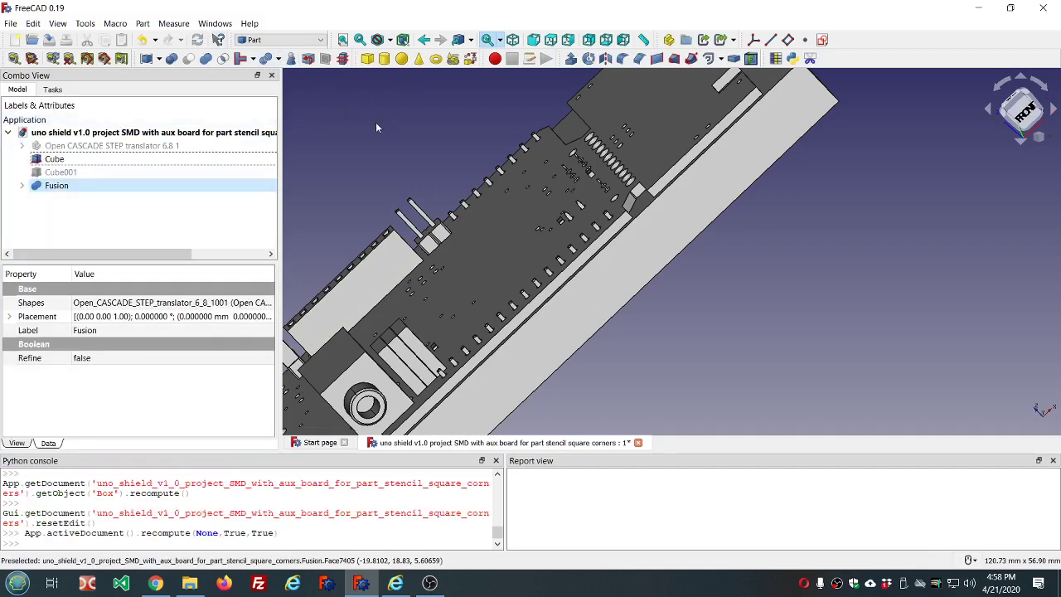
# Subtract the Fusion board from the Cube box with a Boolean Cut and examine the resulting header pockets
pyautogui.click(58, 162)
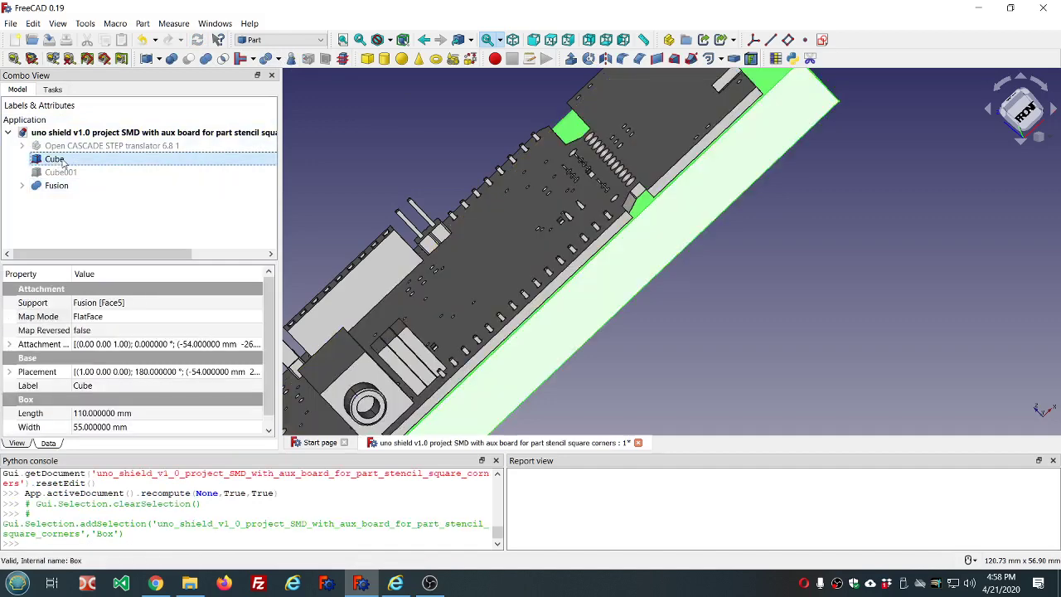
pyautogui.keyDown('ctrl'); pyautogui.click(58, 186); pyautogui.keyUp('ctrl')
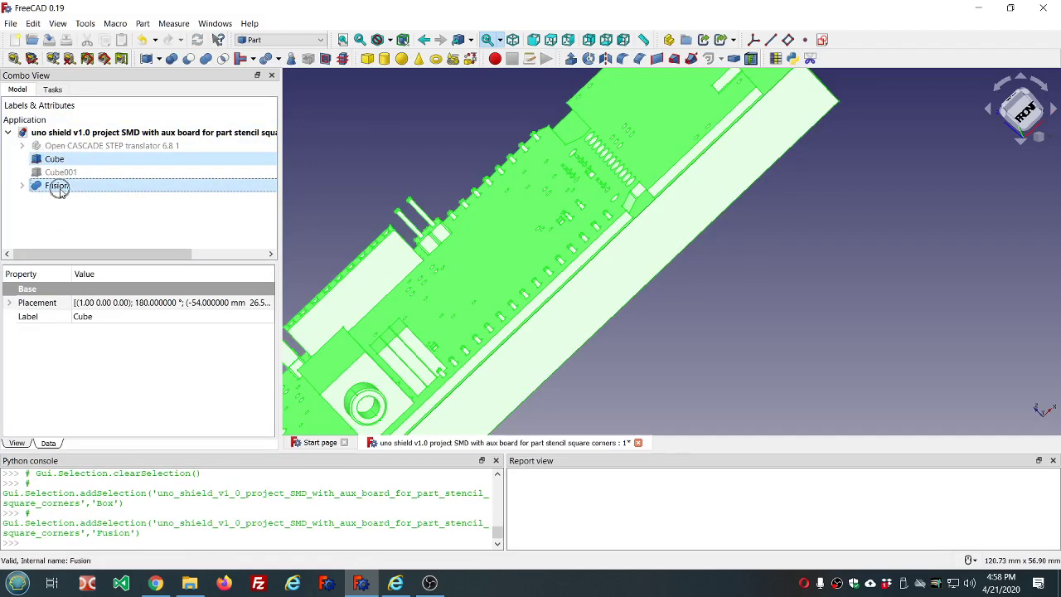
pyautogui.click(188, 60)
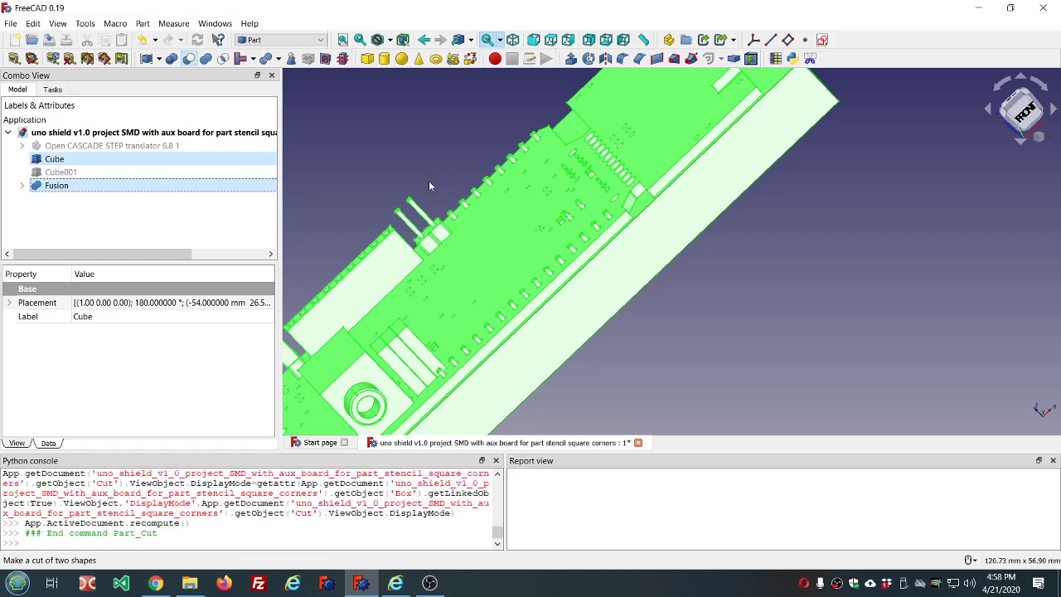
pyautogui.scroll(3, 428, 186)
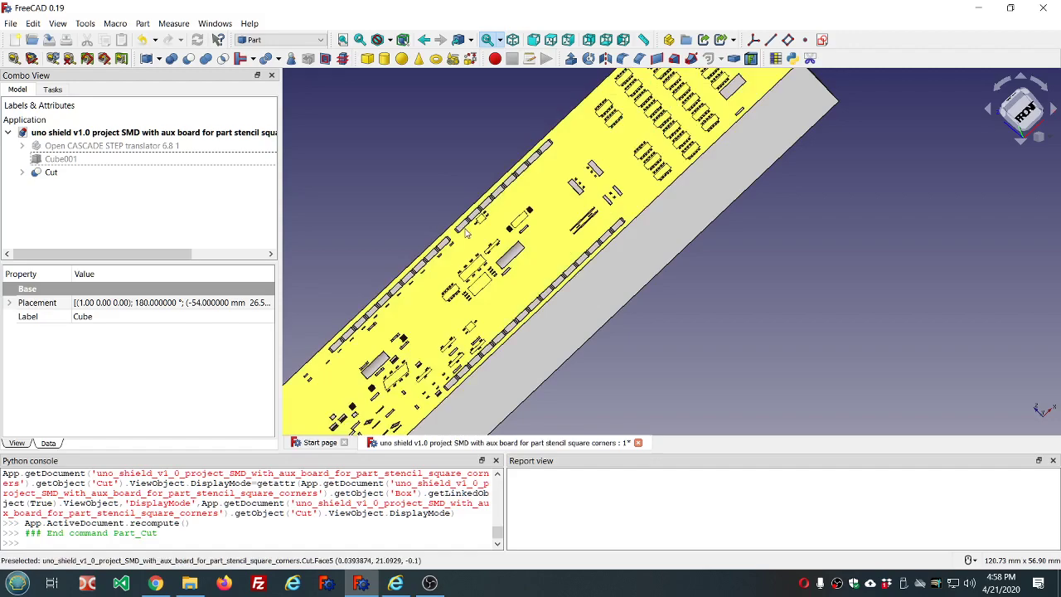
pyautogui.moveTo(429, 186); pyautogui.dragTo(533, 250, button='middle')
pyautogui.scroll(-3, 532, 251)
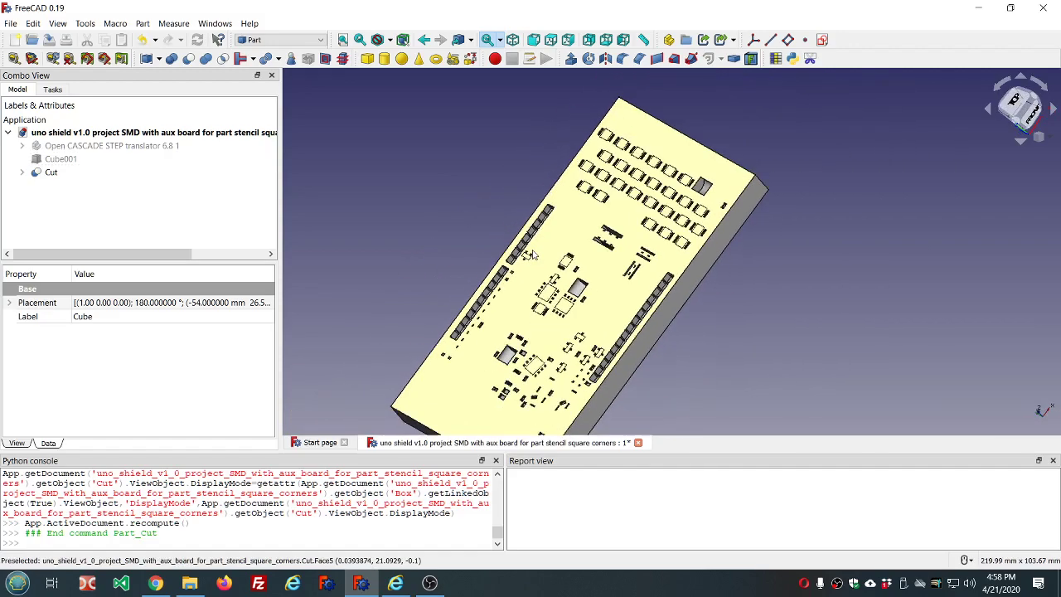
pyautogui.scroll(6, 529, 252)
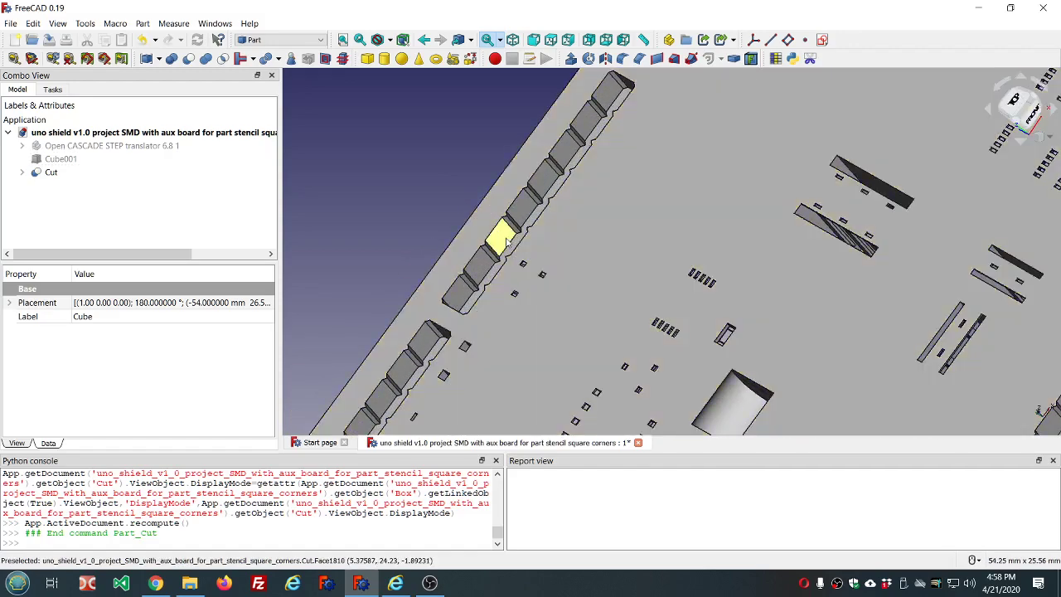
pyautogui.moveTo(507, 243); pyautogui.dragTo(660, 252, button='middle')
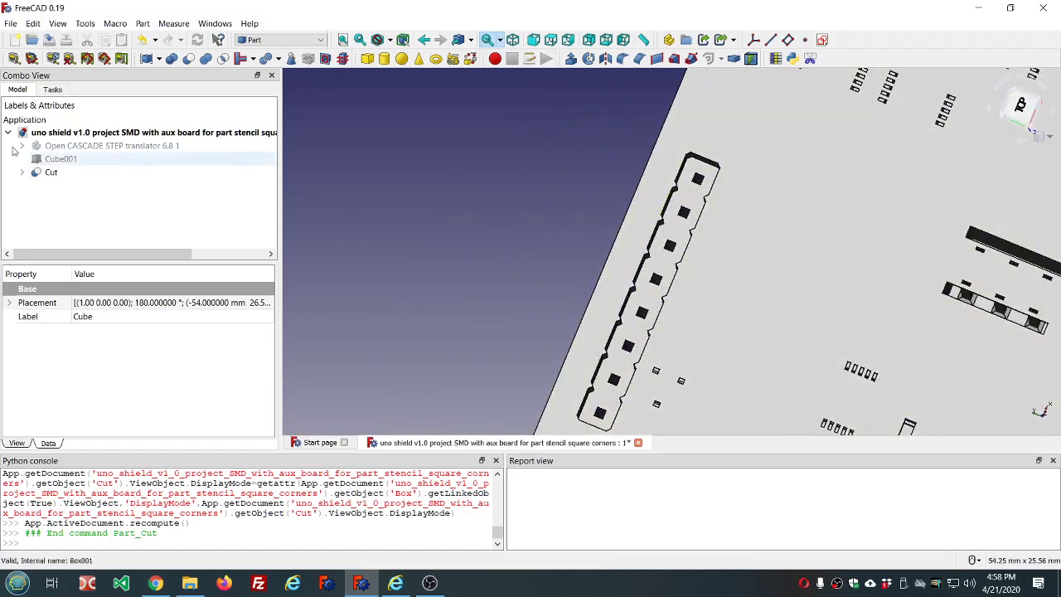
# Show the Fusion board in place of the Cut and examine the housings and pins of its header strips
pyautogui.click(22, 172)
pyautogui.click(83, 199)
pyautogui.press('space')
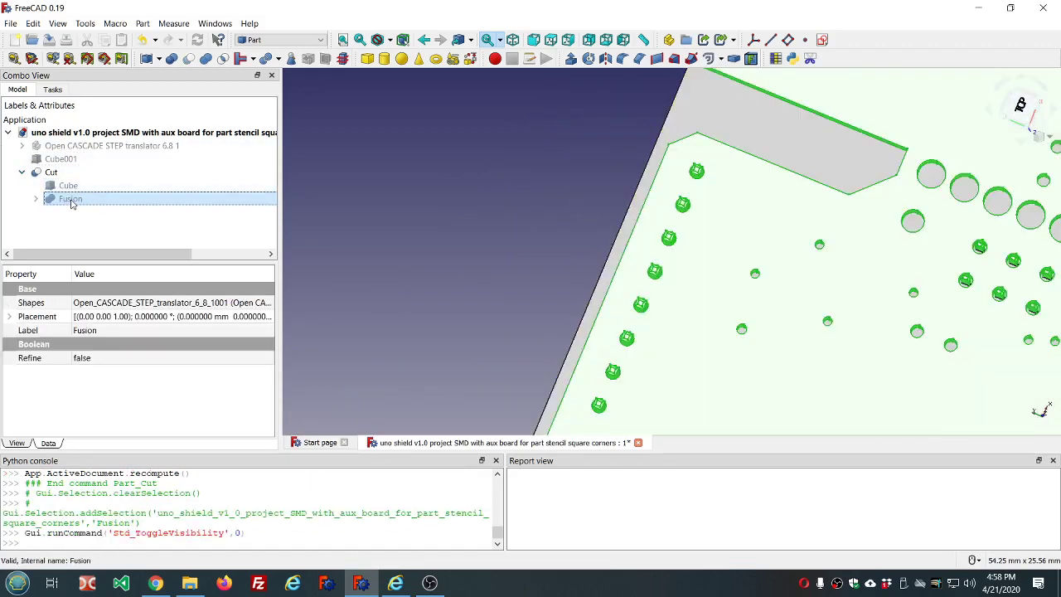
pyautogui.moveTo(387, 237); pyautogui.dragTo(582, 232, button='middle')
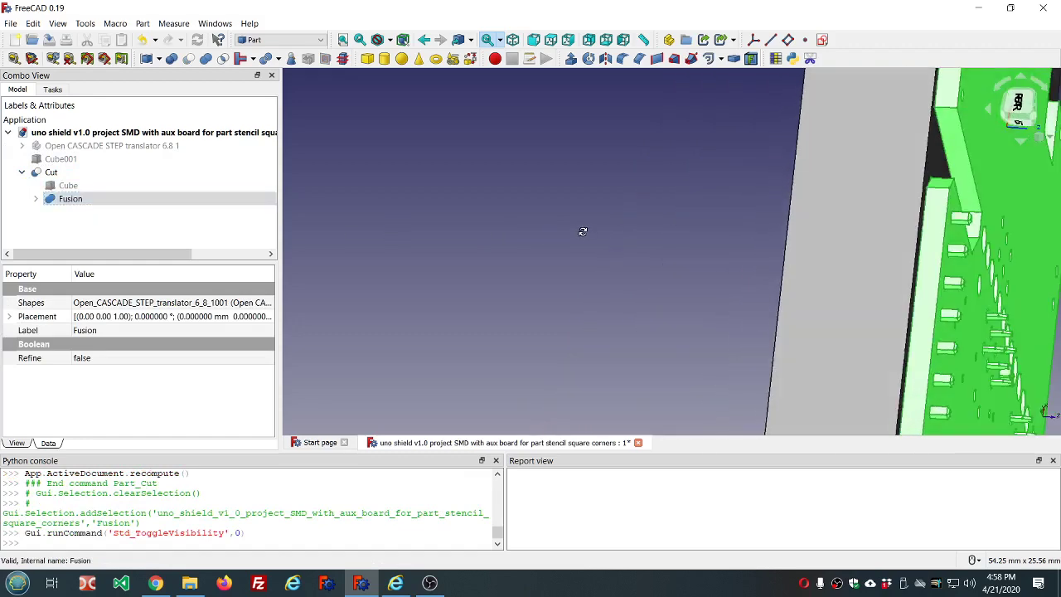
pyautogui.click(71, 173)
pyautogui.press('space')
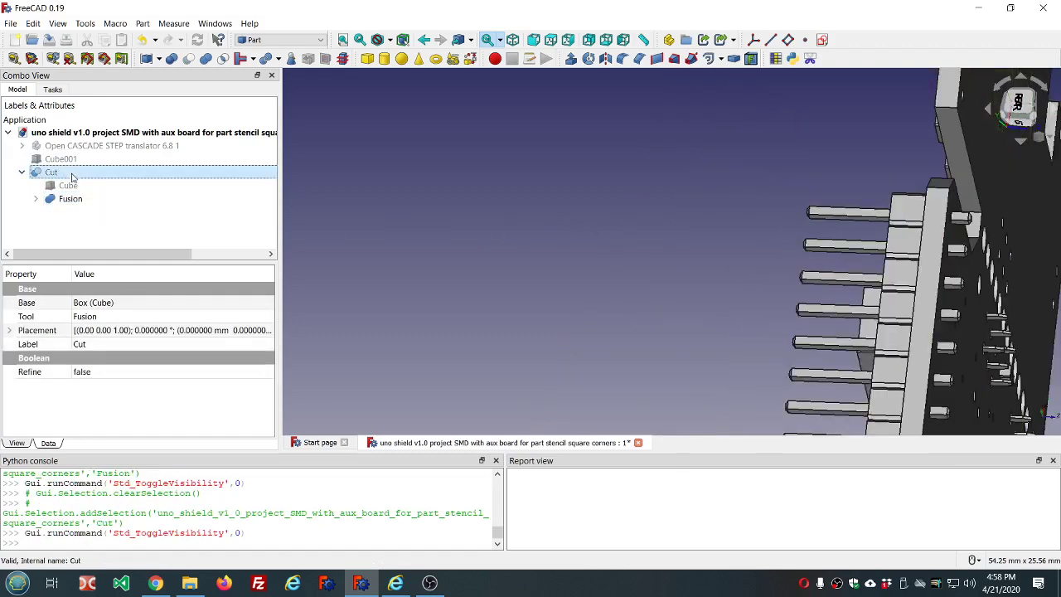
pyautogui.moveTo(352, 216); pyautogui.dragTo(505, 276, button='middle')
pyautogui.scroll(6, 505, 276)
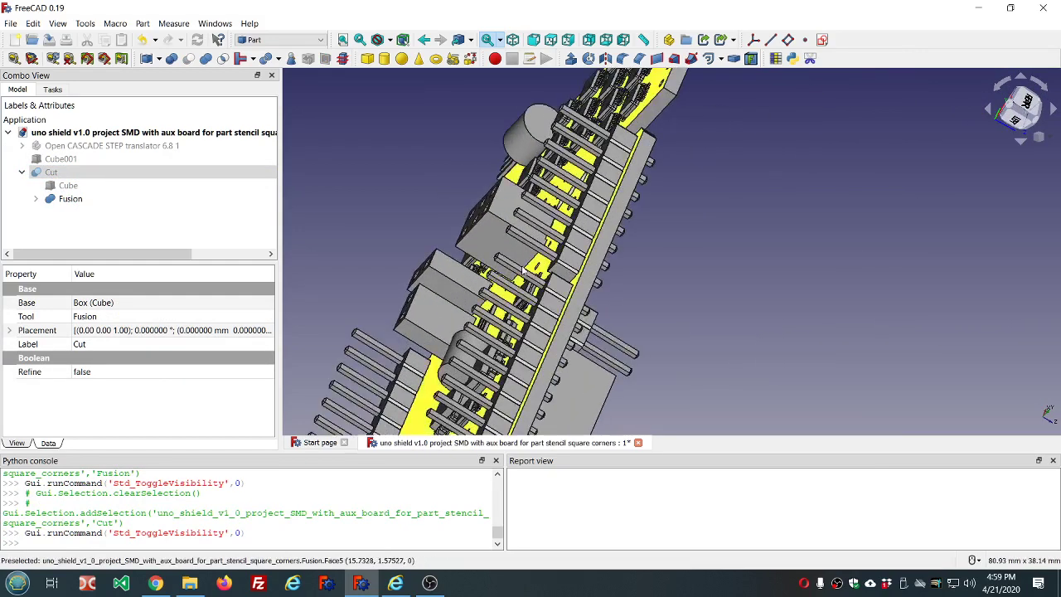
pyautogui.scroll(3, 522, 271)
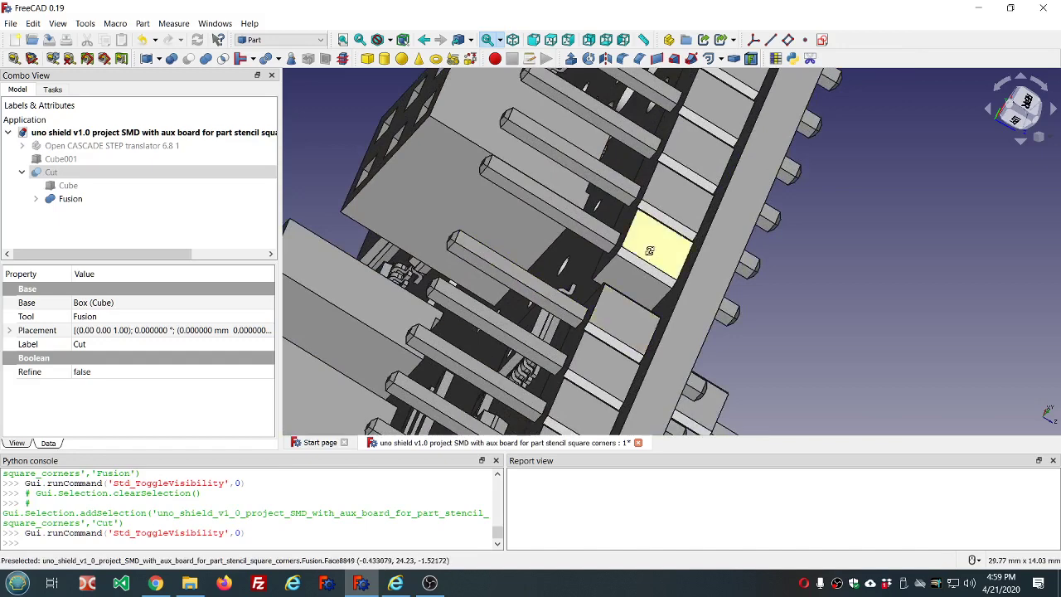
pyautogui.moveTo(650, 253); pyautogui.dragTo(701, 272, button='middle')
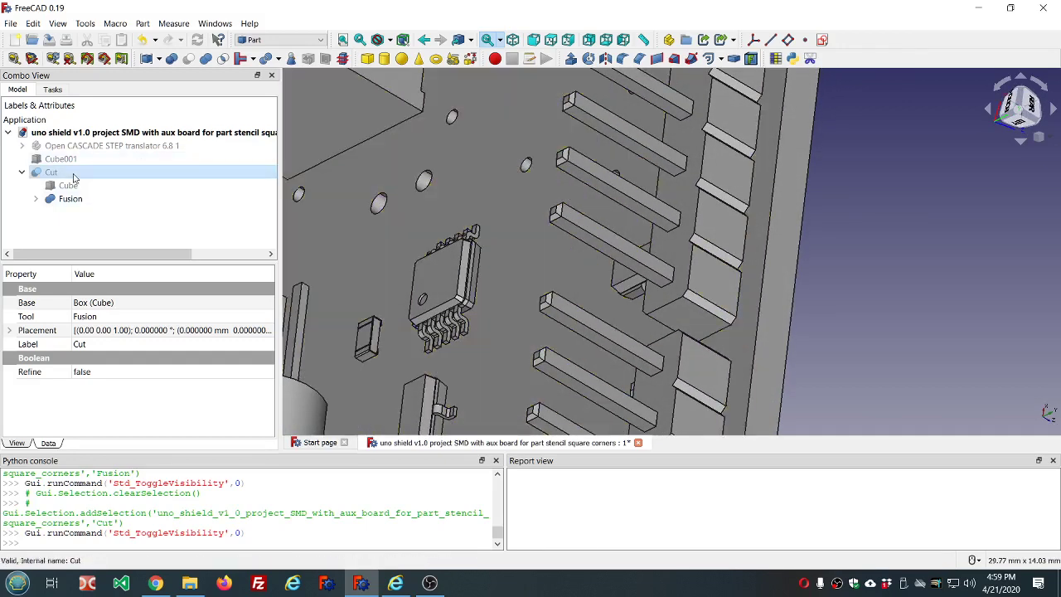
# Redisplay the Cut in place of the Fusion and examine the square pin holes inside the header pocket
pyautogui.press('space')
pyautogui.click(70, 199)
pyautogui.press('space')
pyautogui.moveTo(688, 179); pyautogui.dragTo(458, 228, button='middle')
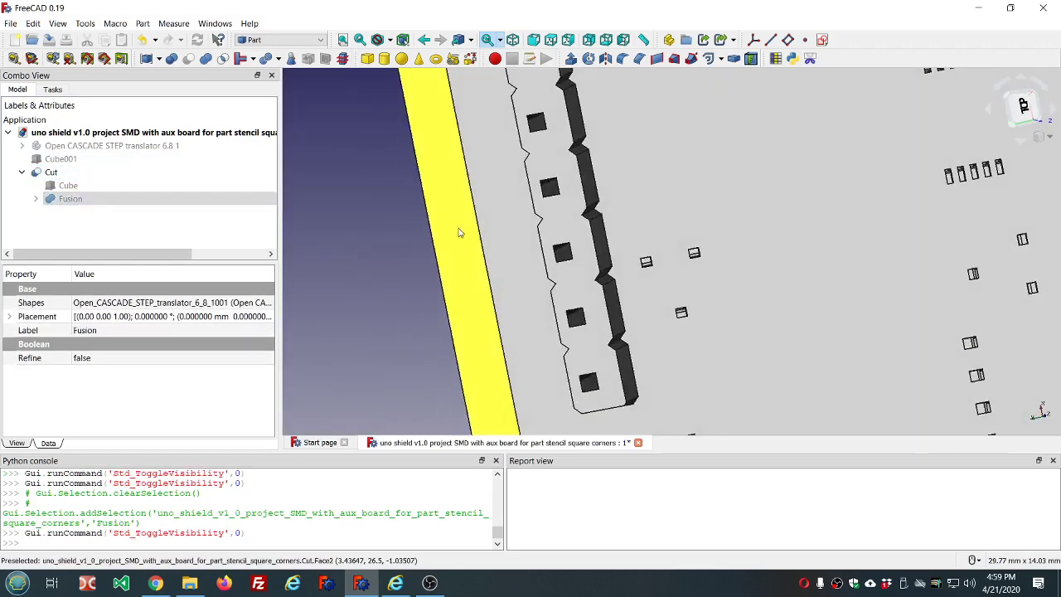
pyautogui.scroll(5, 480, 228)
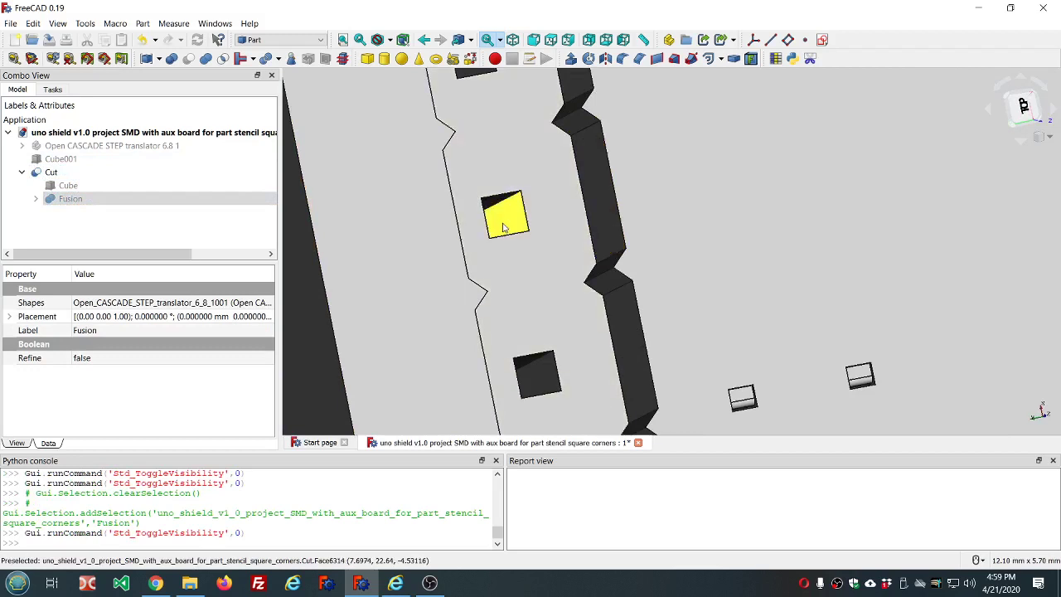
pyautogui.scroll(4, 497, 227)
pyautogui.moveTo(493, 227); pyautogui.dragTo(588, 201, button='middle')
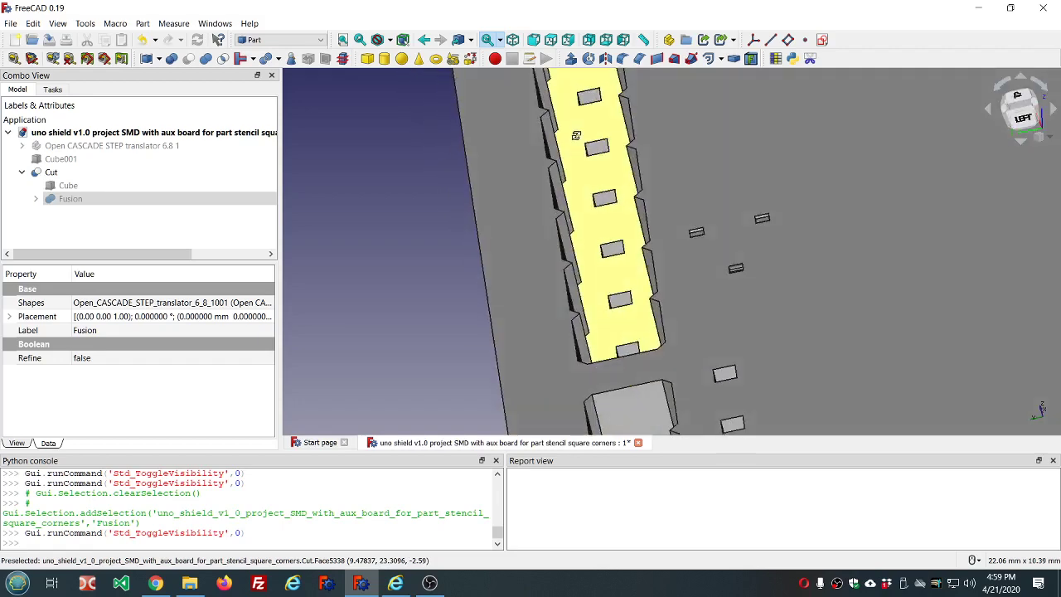
# Examine the component pockets across the Cut block and check which offset tools are available
pyautogui.scroll(-10, 576, 135)
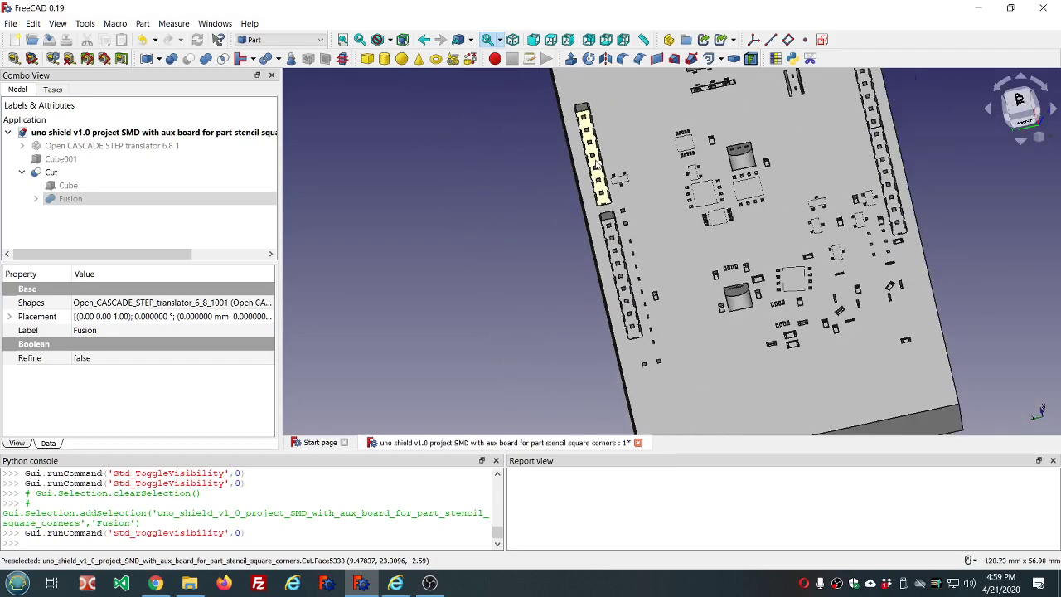
pyautogui.moveTo(596, 166); pyautogui.dragTo(688, 300, button='middle')
pyautogui.scroll(-3, 692, 308)
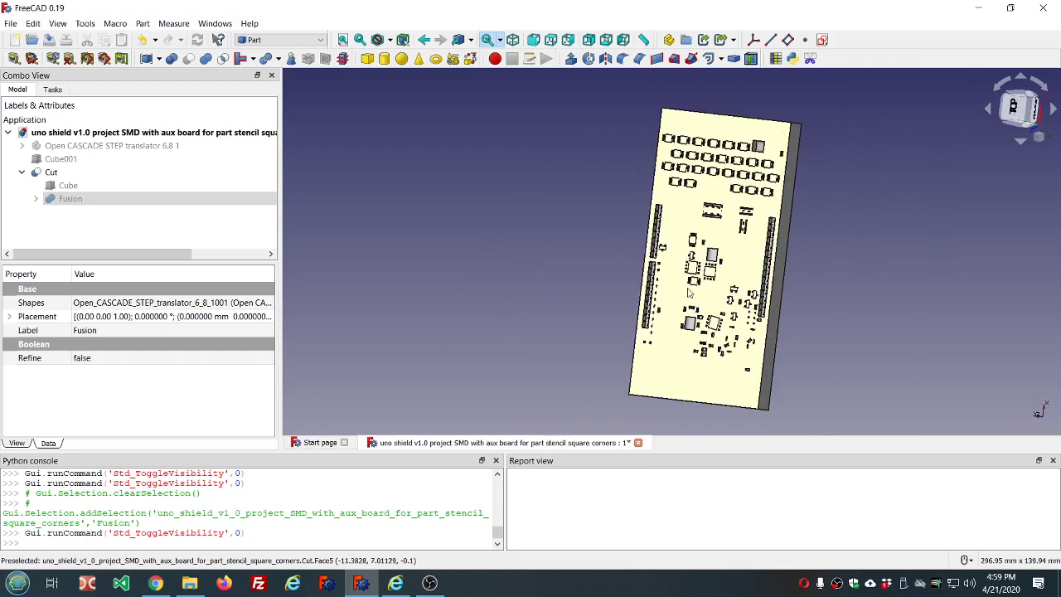
pyautogui.scroll(3, 733, 174)
pyautogui.scroll(-2, 738, 170)
pyautogui.scroll(5, 738, 170)
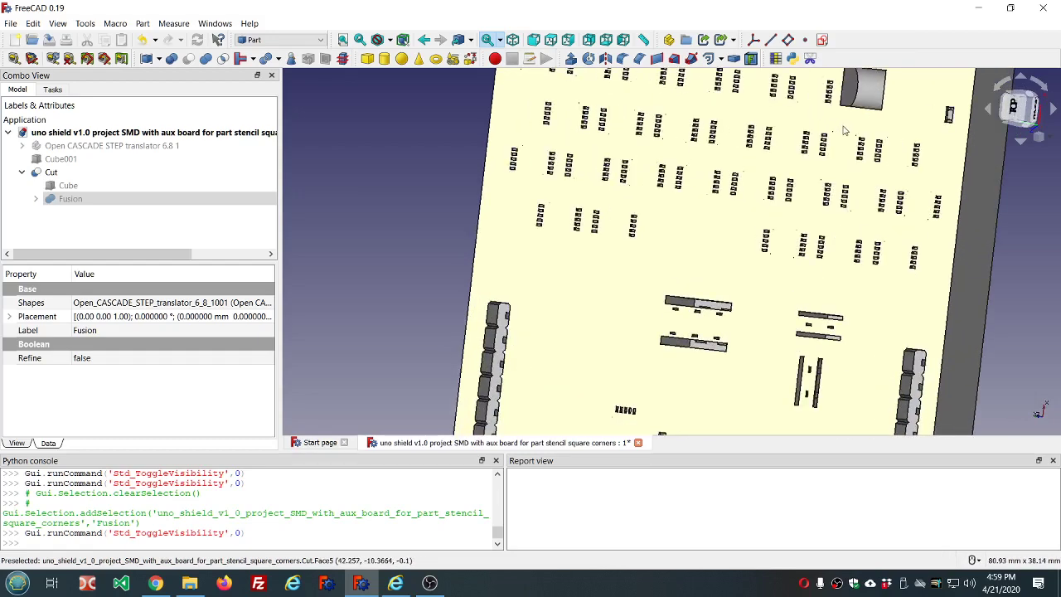
pyautogui.scroll(-3, 845, 128)
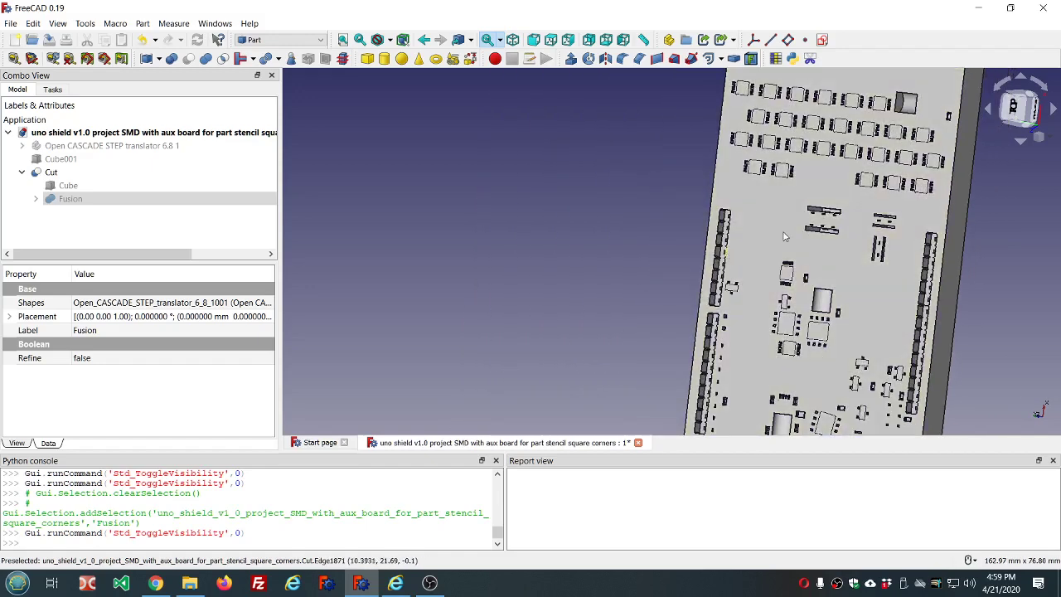
pyautogui.click(721, 58)
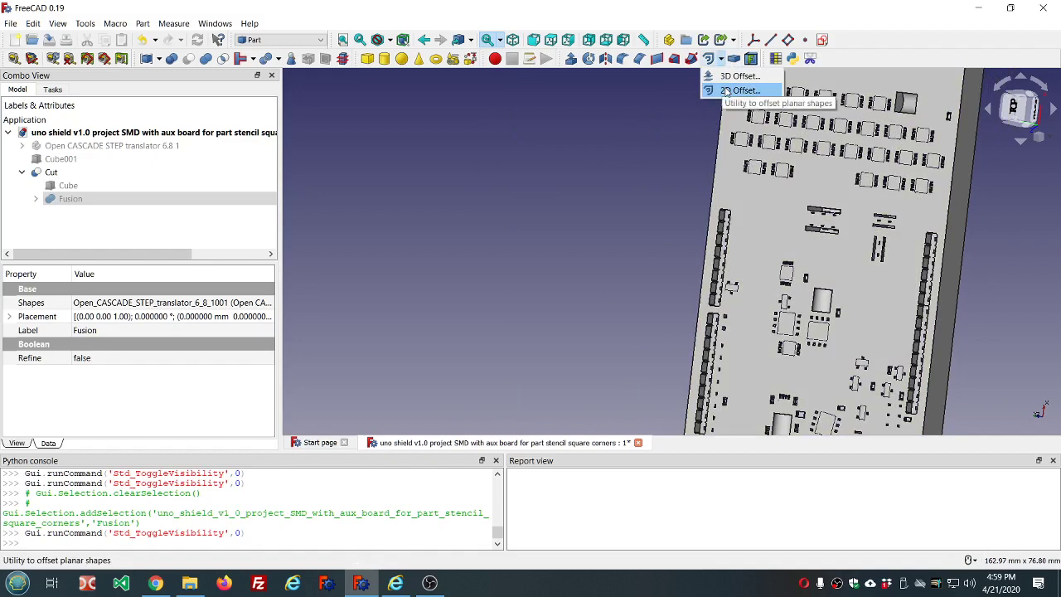
pyautogui.click(618, 141)
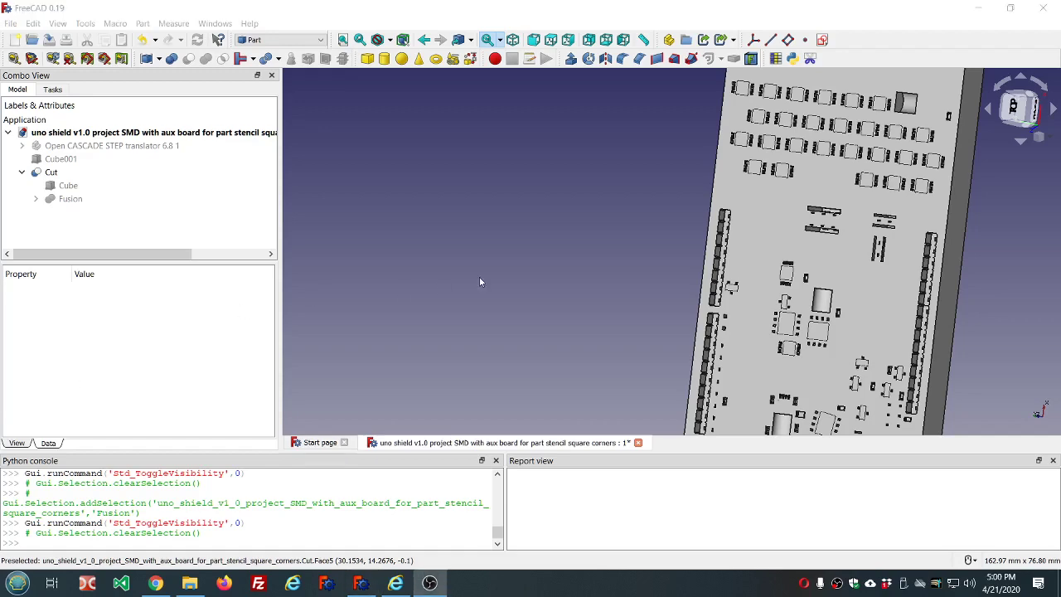
# Inspect the header pocket's pin holes from above and compare them with the other pockets across the Cut block
pyautogui.scroll(5, 713, 248)
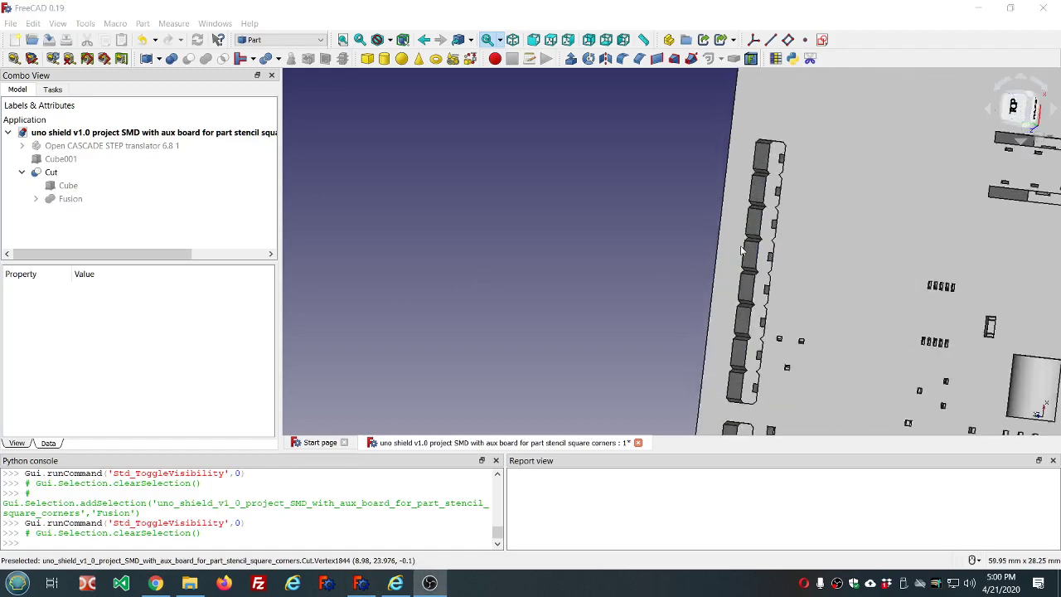
pyautogui.moveTo(742, 248); pyautogui.dragTo(782, 192, button='middle')
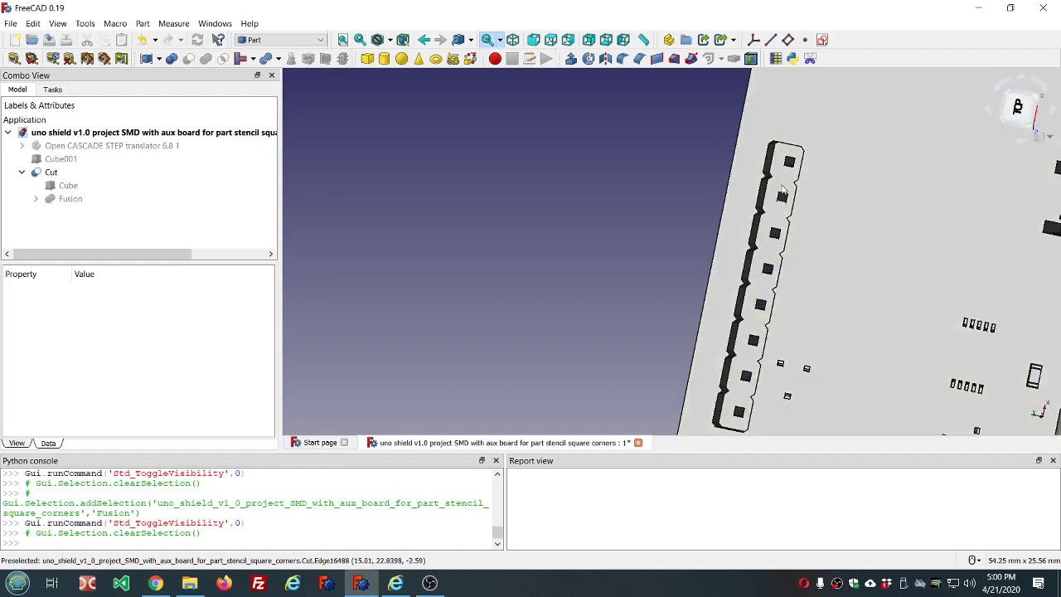
pyautogui.scroll(2, 780, 203)
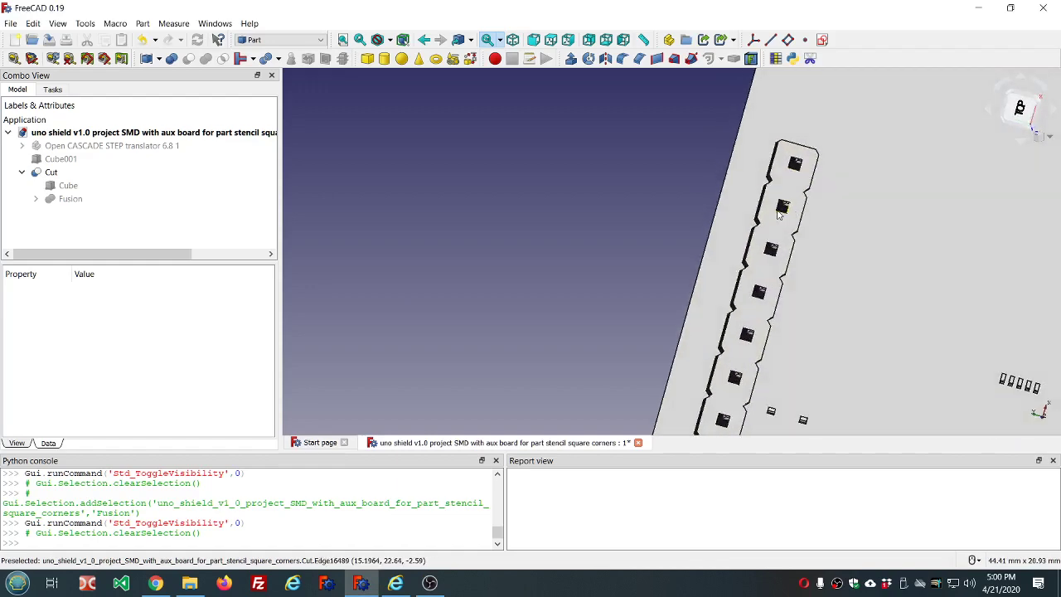
pyautogui.scroll(4, 780, 213)
pyautogui.scroll(-2, 780, 214)
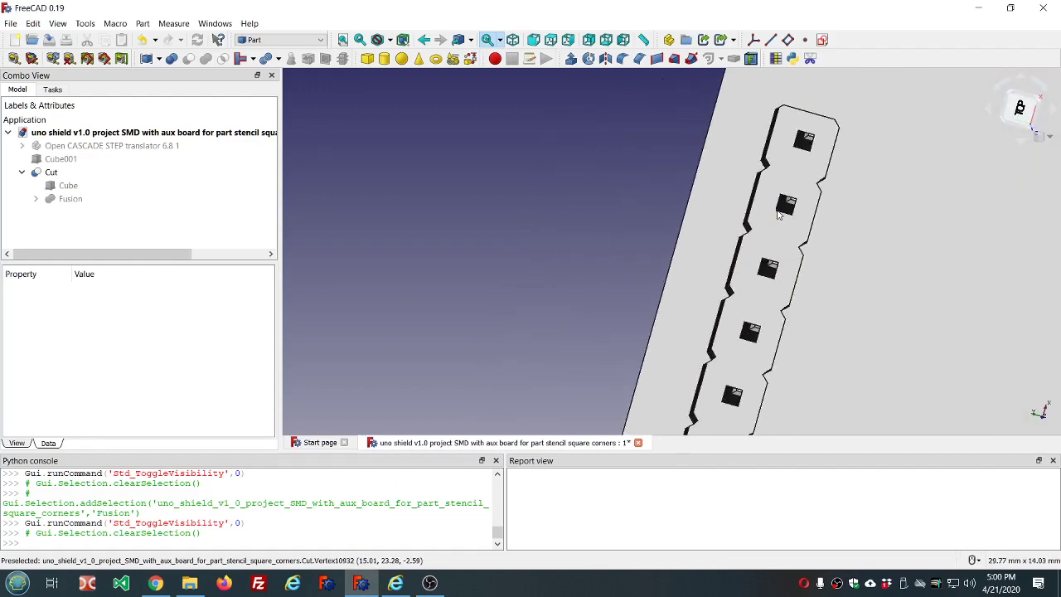
pyautogui.scroll(-10, 779, 214)
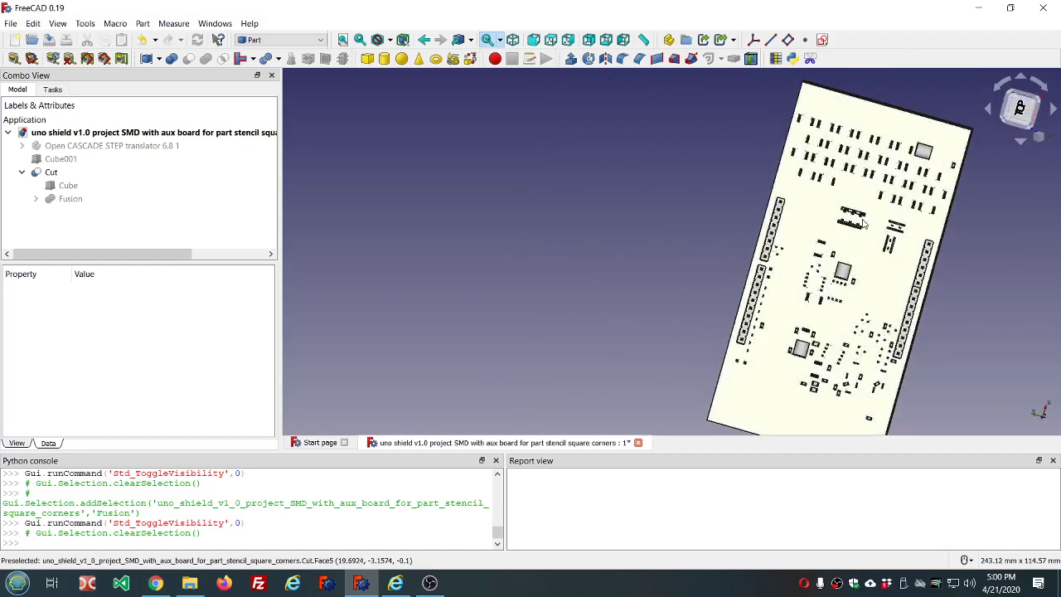
pyautogui.scroll(2, 961, 289)
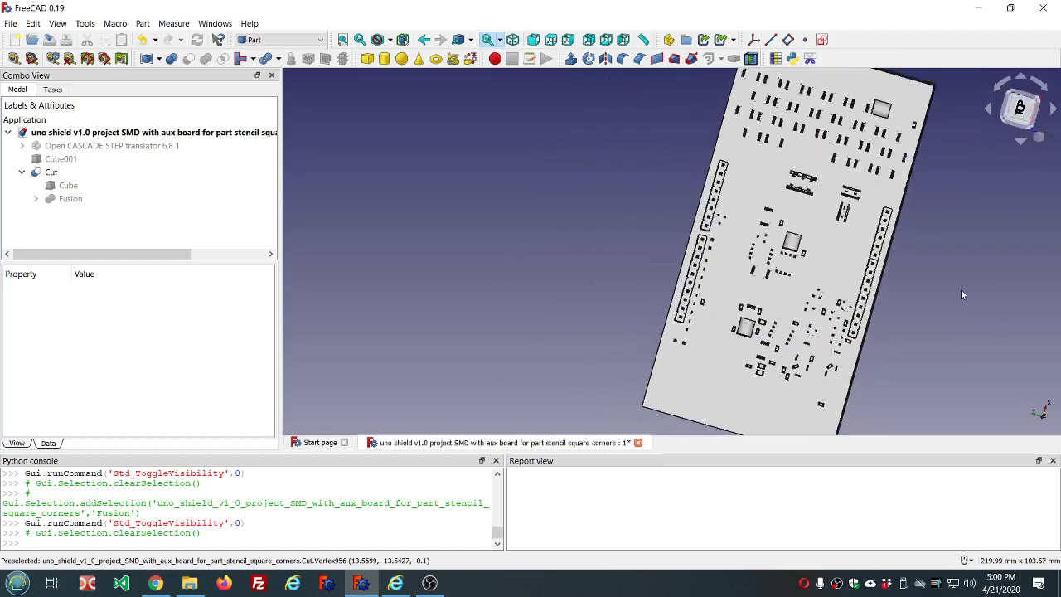
# Create a shape element copy of the Cut block's large face containing the component pockets
pyautogui.scroll(-3, 962, 292)
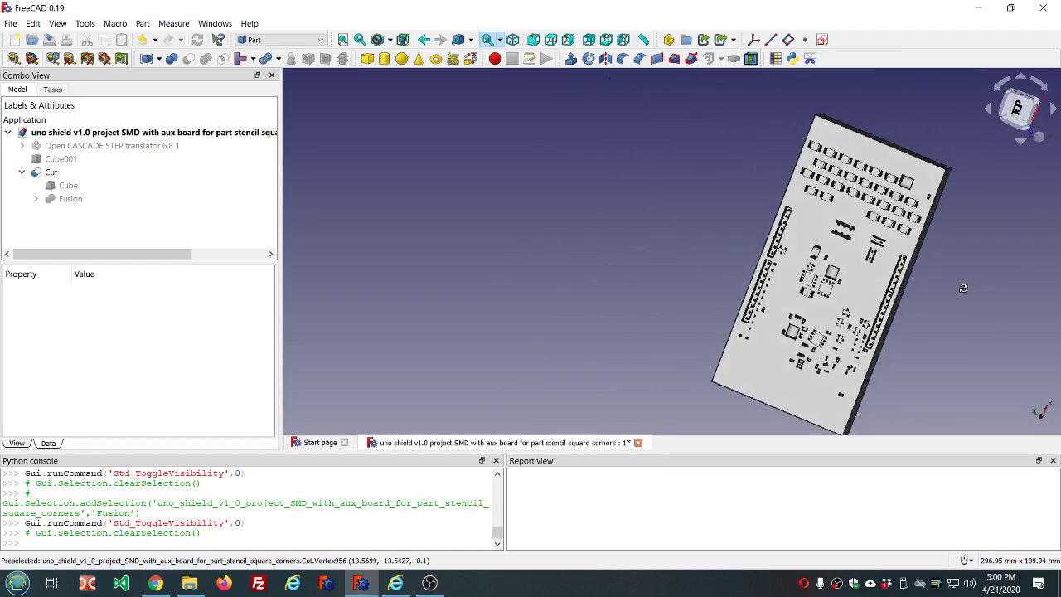
pyautogui.moveTo(959, 288); pyautogui.dragTo(911, 275, button='middle')
pyautogui.click(831, 272)
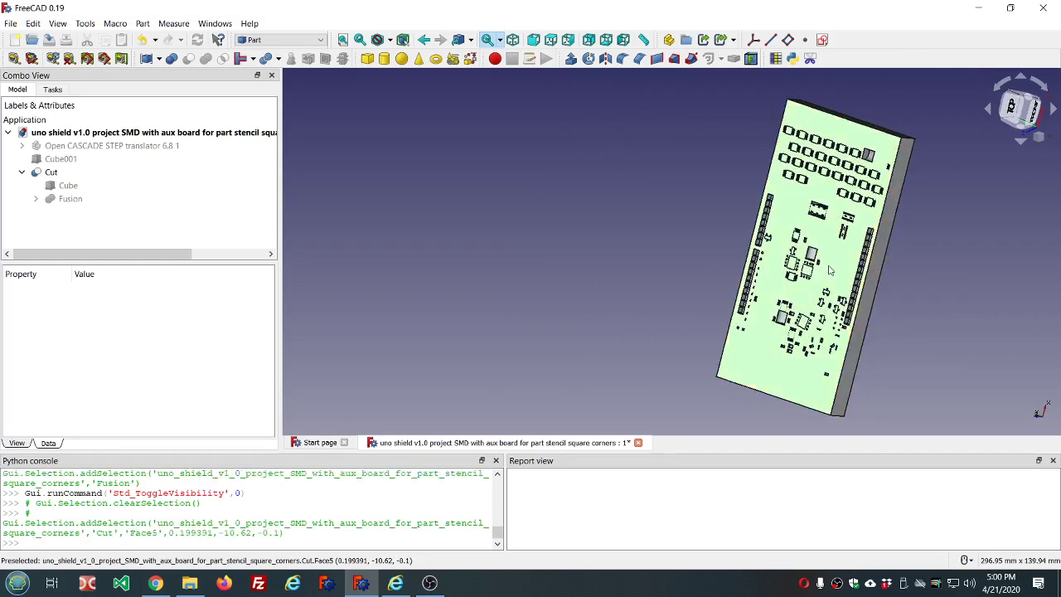
pyautogui.click(143, 23)
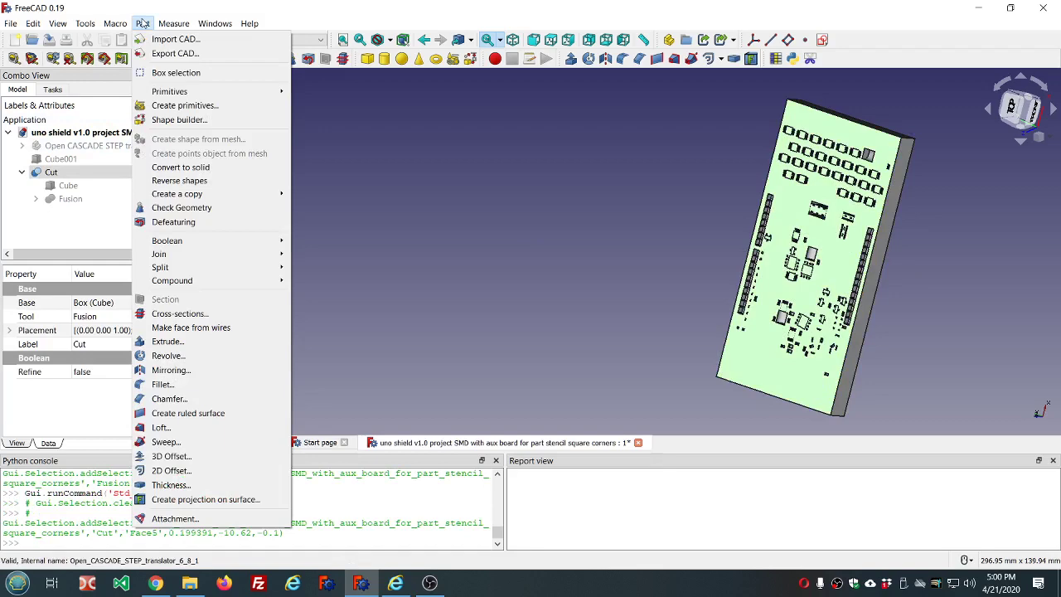
pyautogui.moveTo(166, 194)
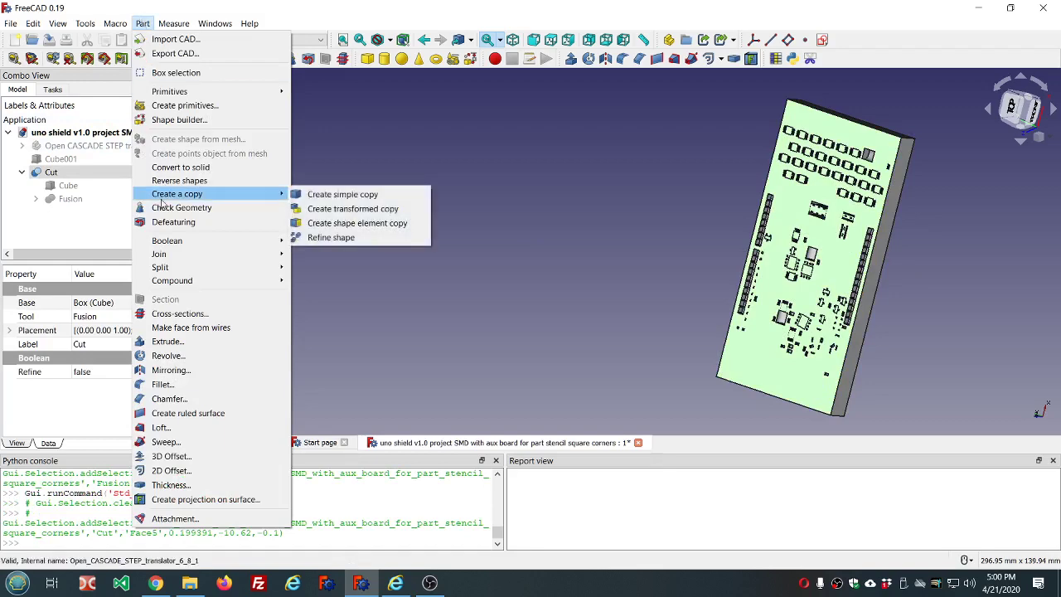
pyautogui.click(335, 226)
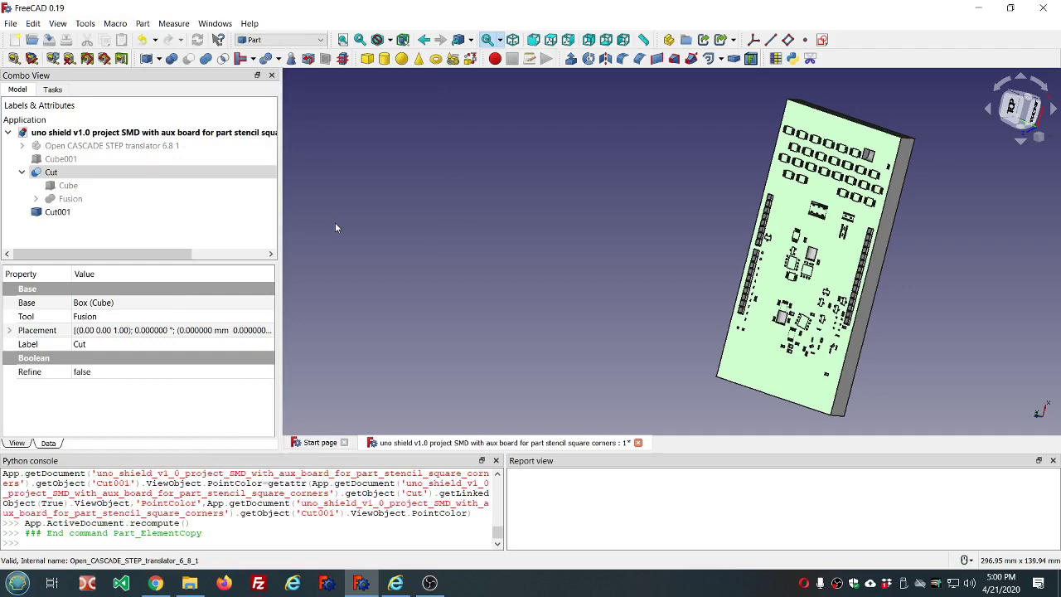
# Hide the Cut solid and examine the header and component openings in the copied face
pyautogui.click(96, 173)
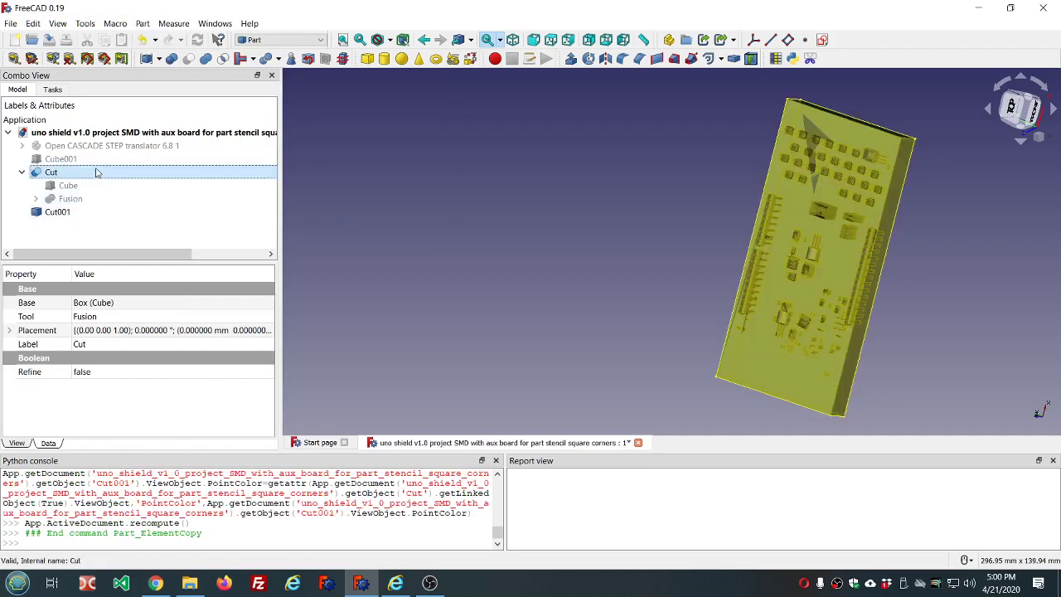
pyautogui.press('space')
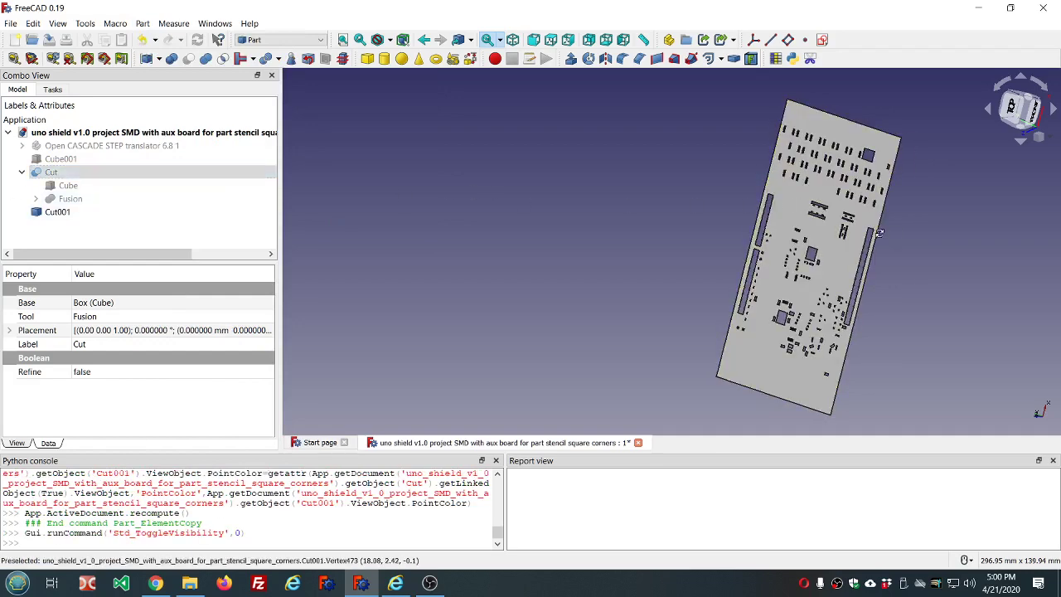
pyautogui.moveTo(879, 233); pyautogui.dragTo(908, 228, button='middle')
pyautogui.scroll(5, 914, 228)
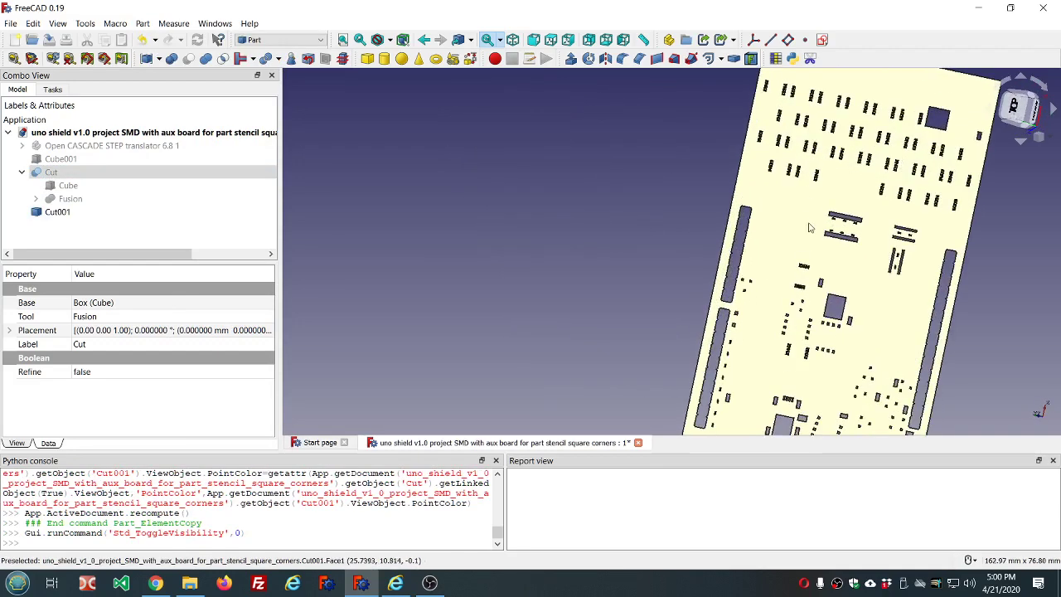
pyautogui.moveTo(810, 228); pyautogui.dragTo(869, 238, button='middle')
pyautogui.scroll(-2, 849, 235)
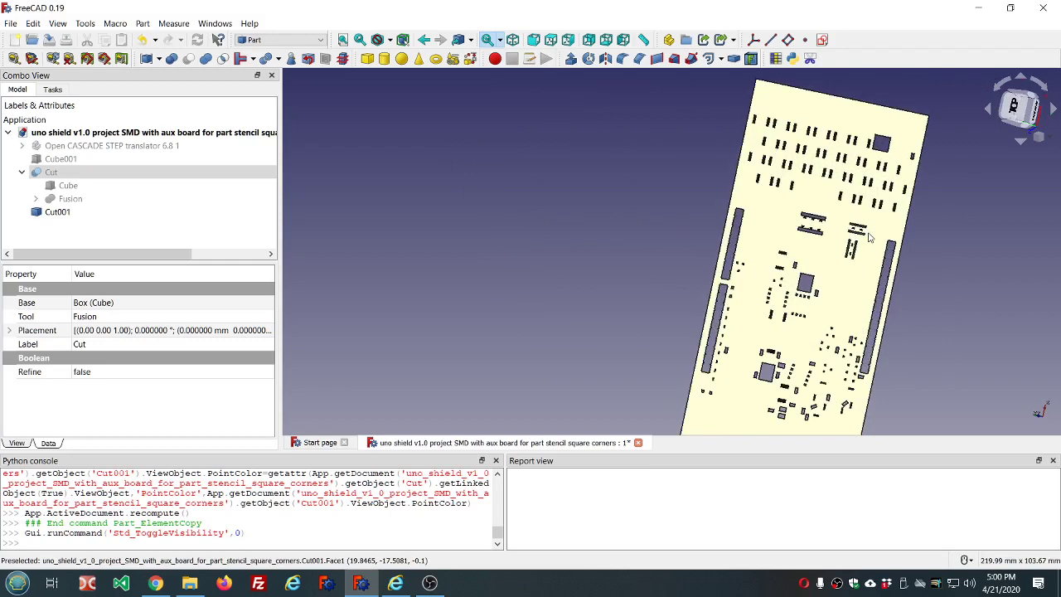
# Try a 2D Offset of -0.1 mm on the Cut solid and clear the report messages
pyautogui.click(721, 59)
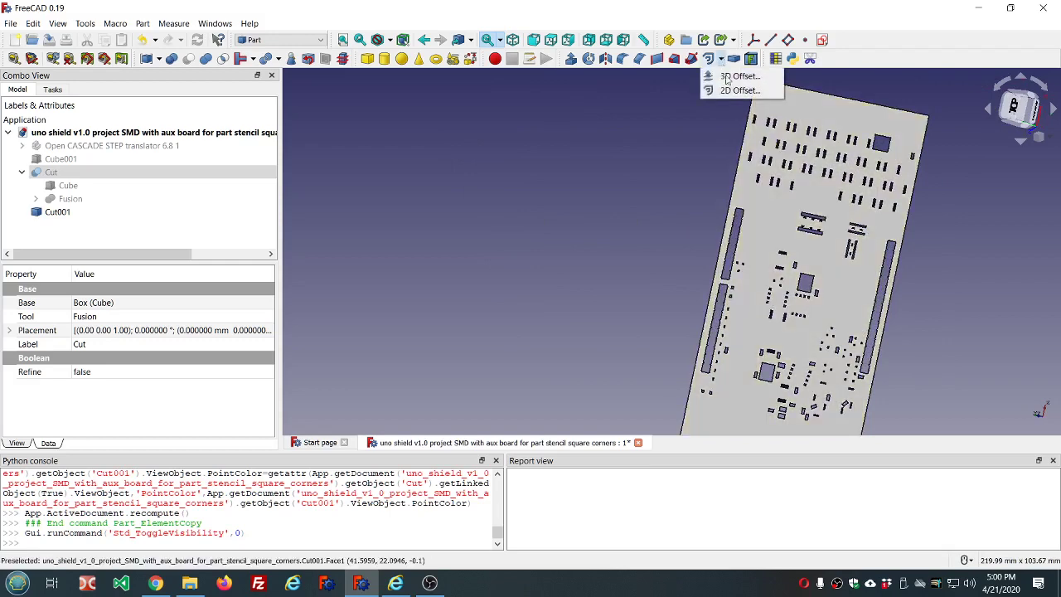
pyautogui.click(734, 89)
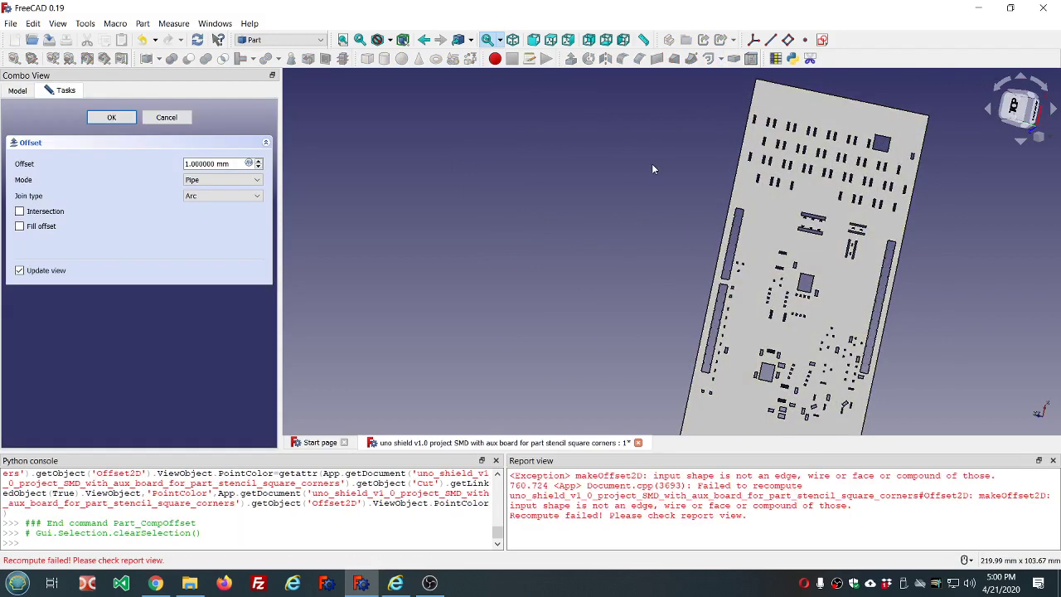
pyautogui.click(186, 164)
pyautogui.write('-')
pyautogui.press('Delete')
pyautogui.press('Delete')
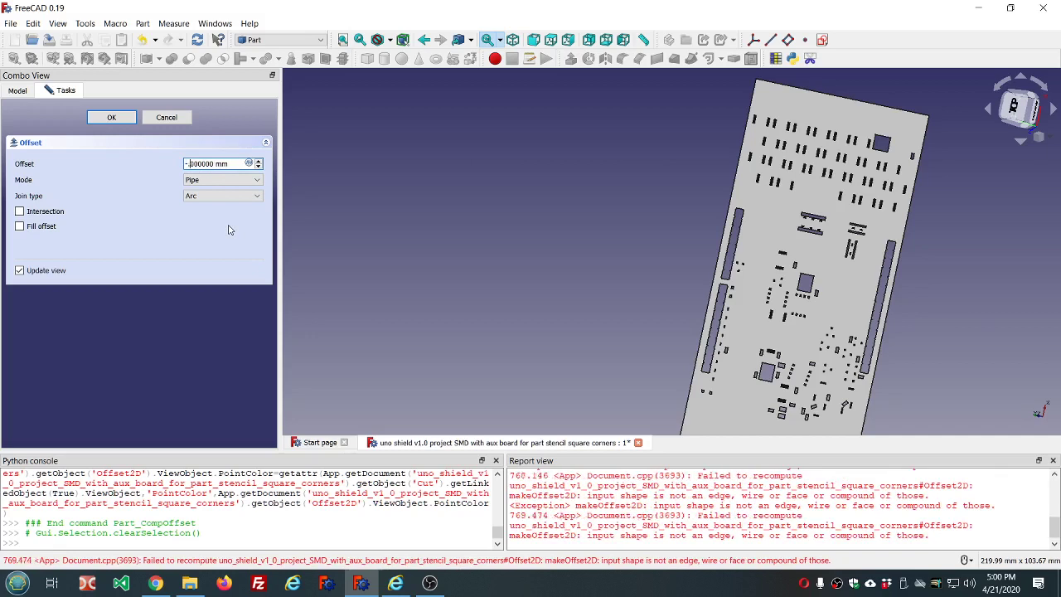
pyautogui.write('.1')
pyautogui.rightClick(634, 514)
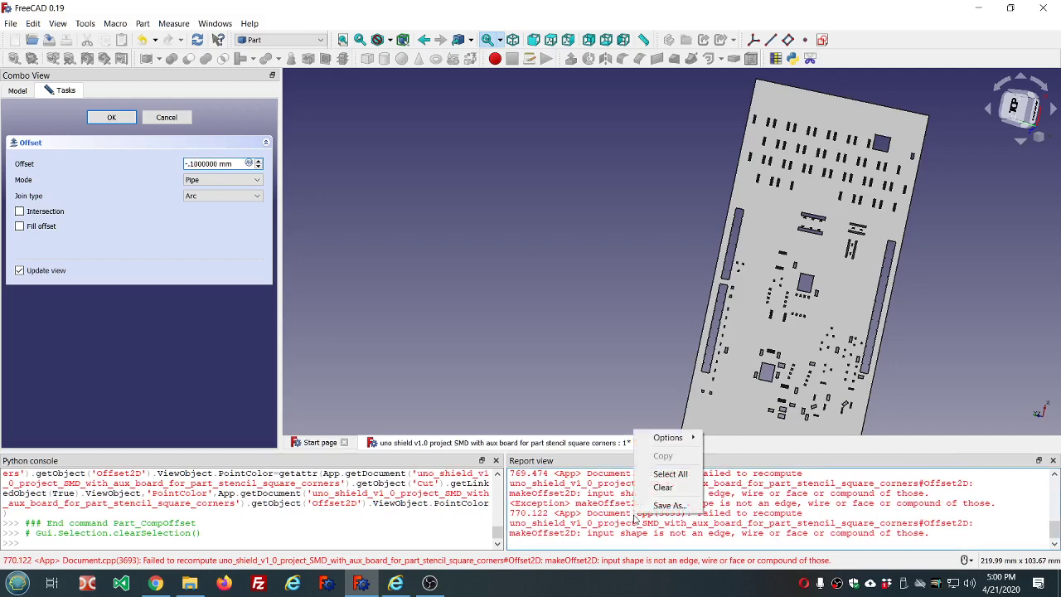
pyautogui.click(663, 487)
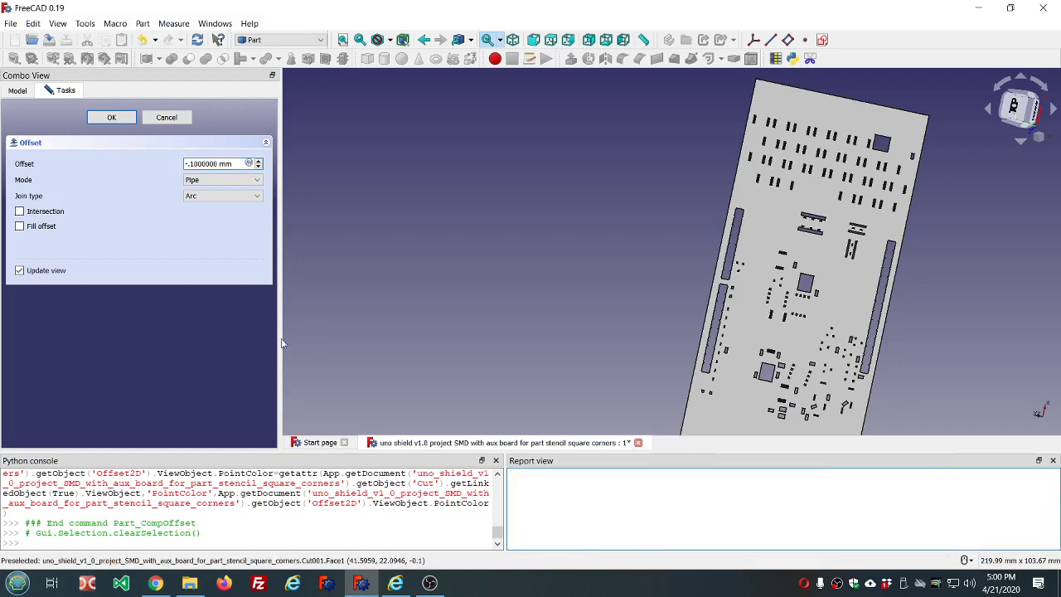
# Try the Intersection join type for the 2D offset and return it to Arc
pyautogui.click(258, 198)
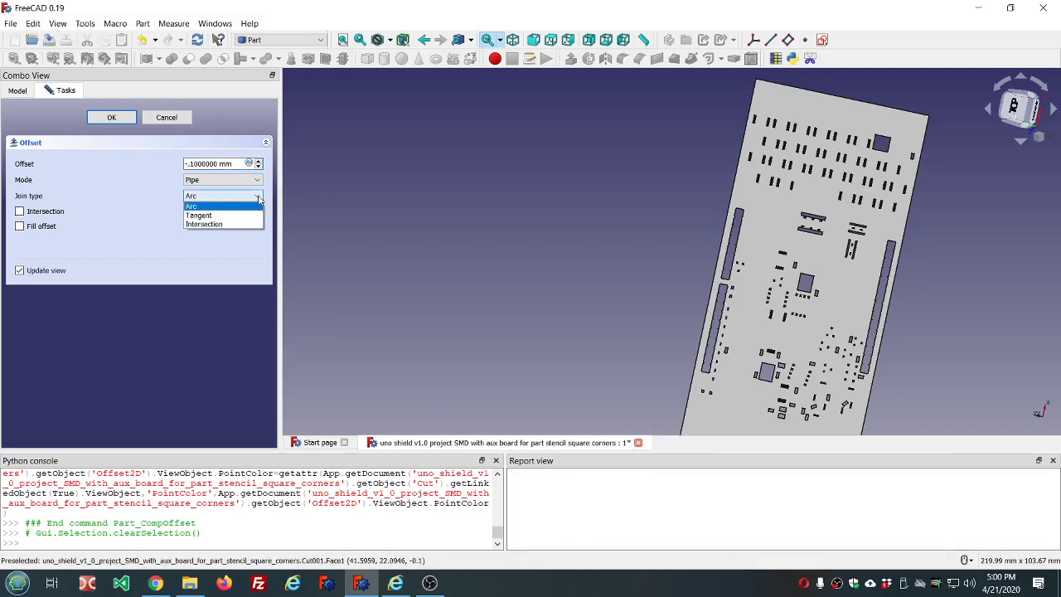
pyautogui.click(246, 225)
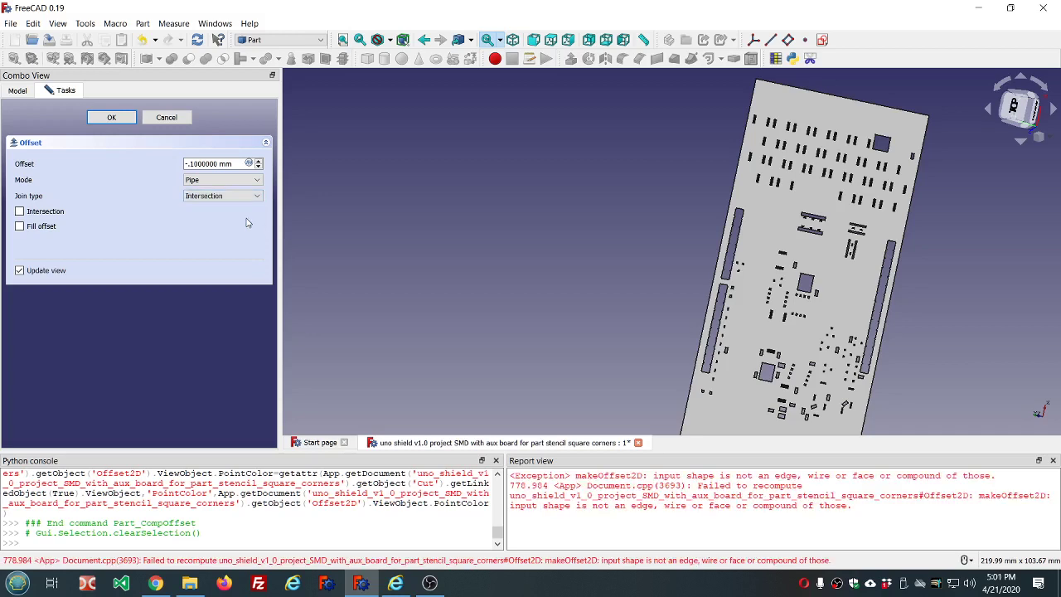
pyautogui.click(254, 198)
pyautogui.click(246, 215)
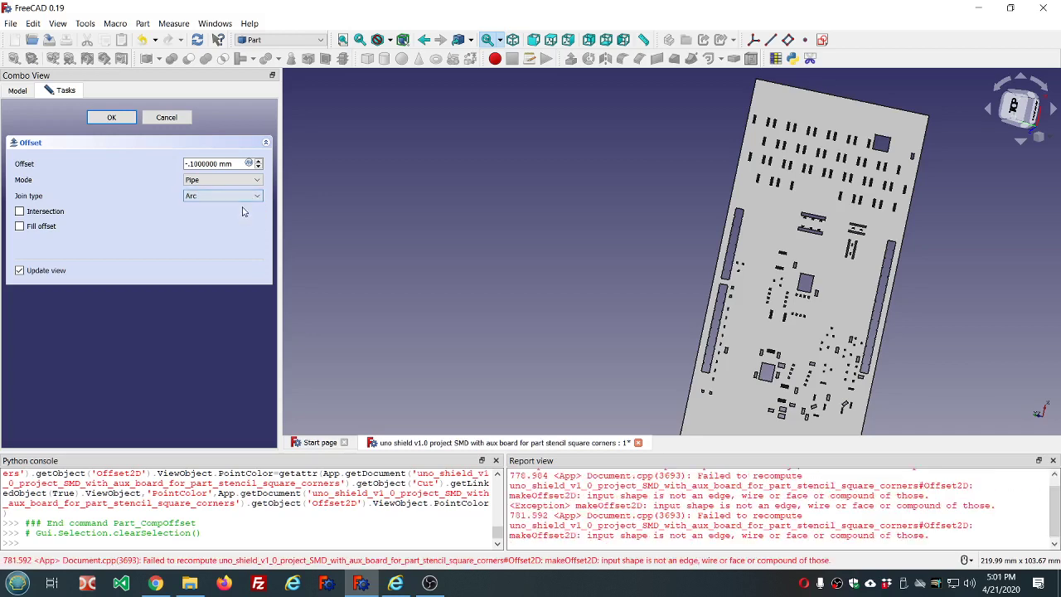
# Try Skin mode with the Intersection option enabled, testing the Intersection join type before returning to Arc
pyautogui.click(258, 181)
pyautogui.click(254, 185)
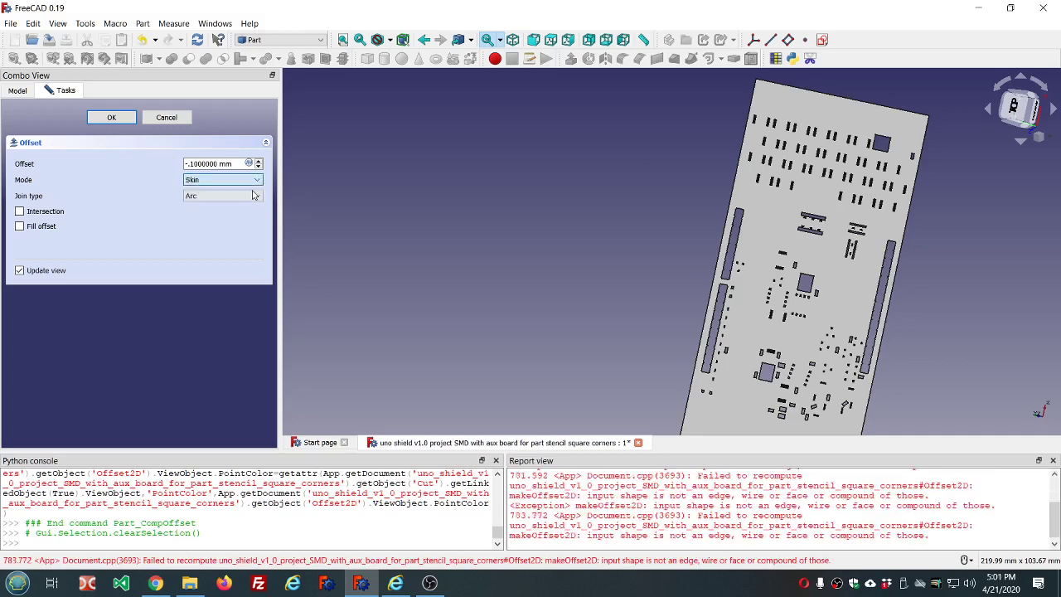
pyautogui.click(20, 213)
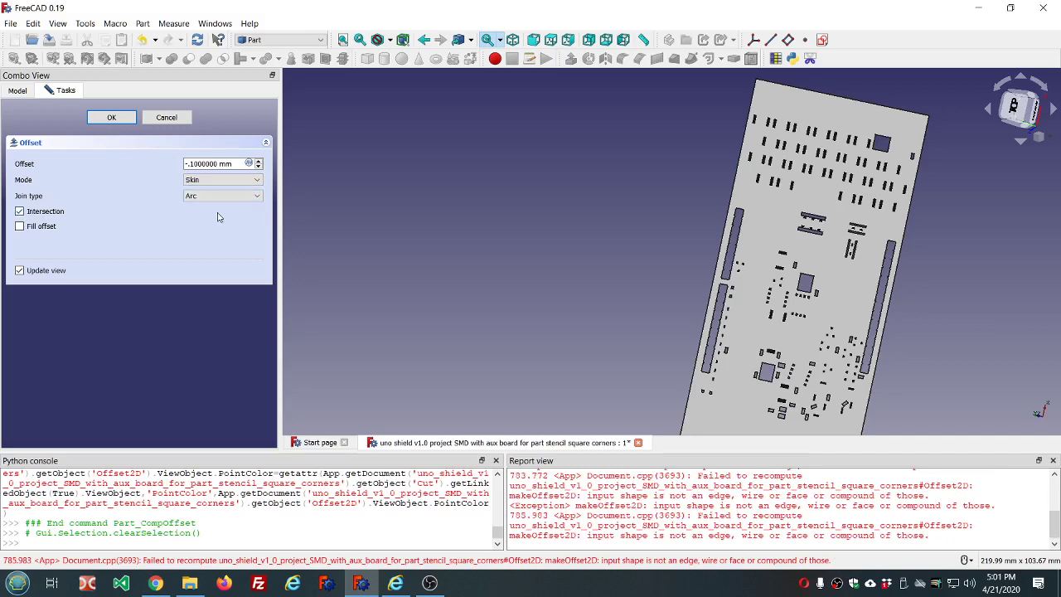
pyautogui.click(258, 196)
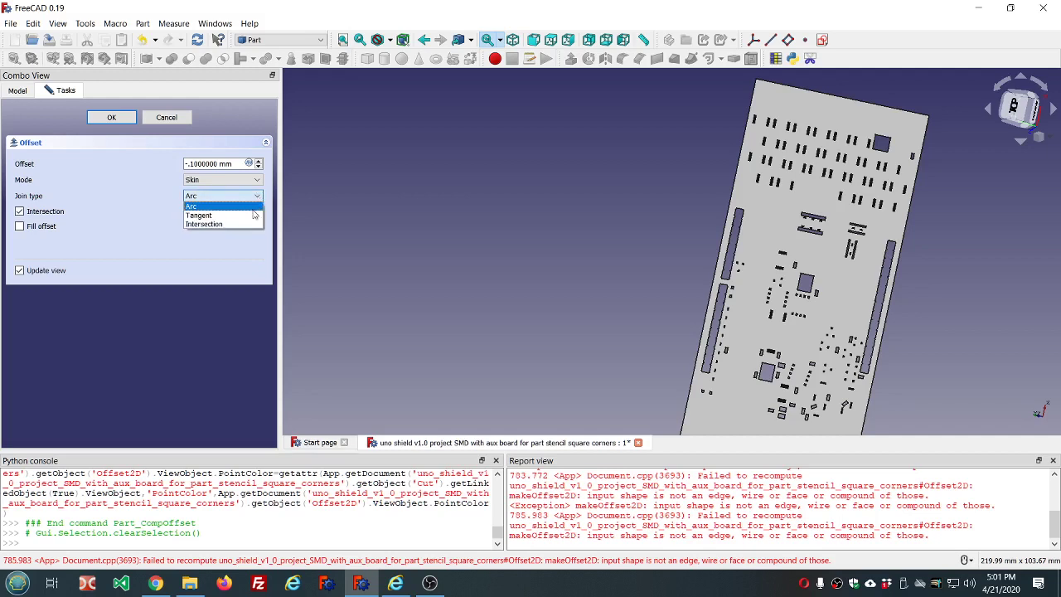
pyautogui.click(250, 223)
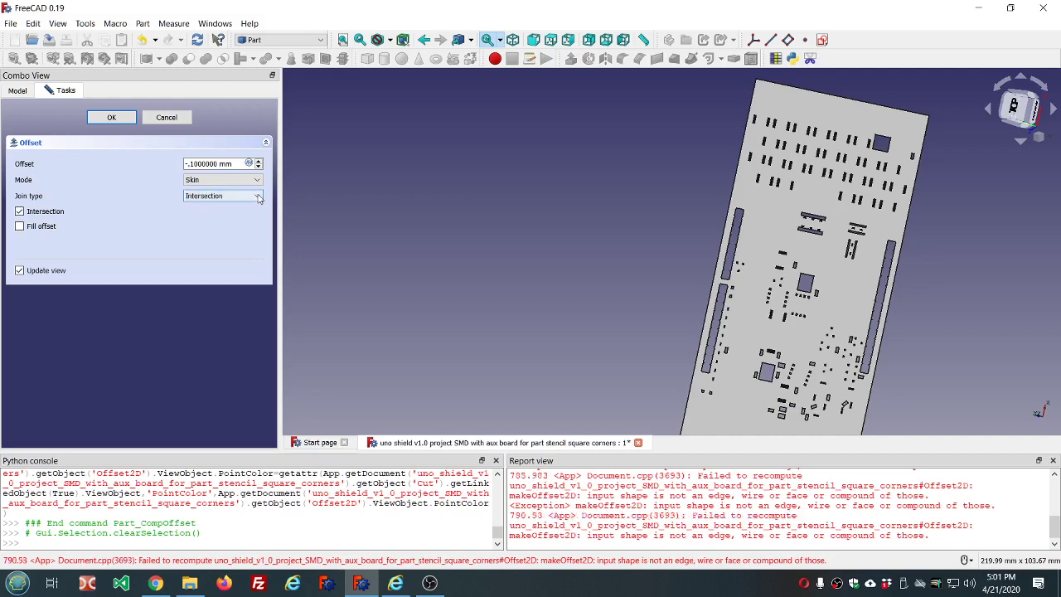
pyautogui.click(257, 197)
pyautogui.click(255, 209)
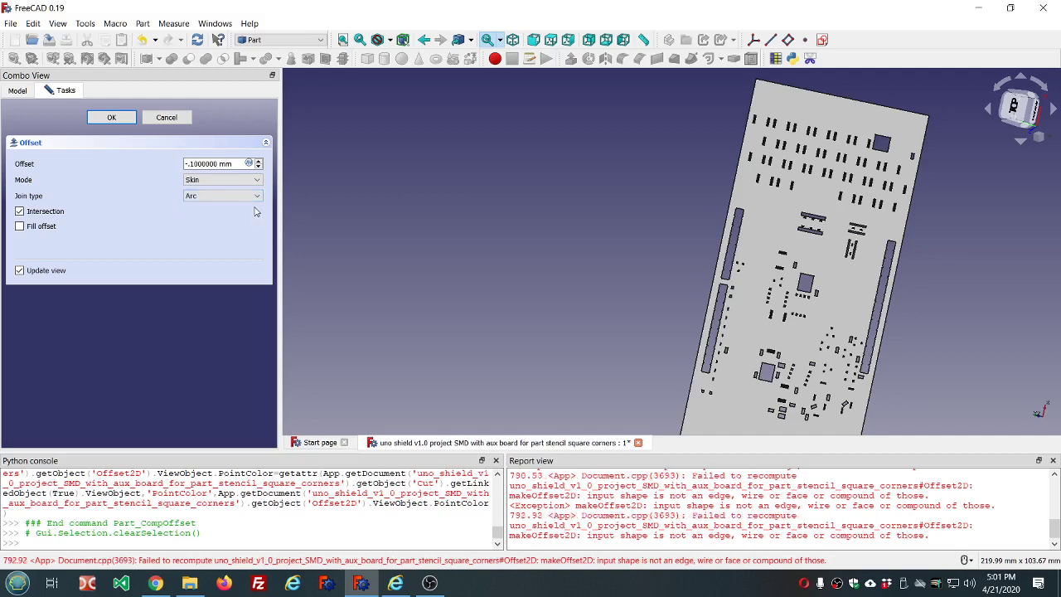
# Return the 2D offset to Pipe mode, retry the Intersection join type, and restore Arc with the Intersection option disabled
pyautogui.click(257, 180)
pyautogui.click(255, 197)
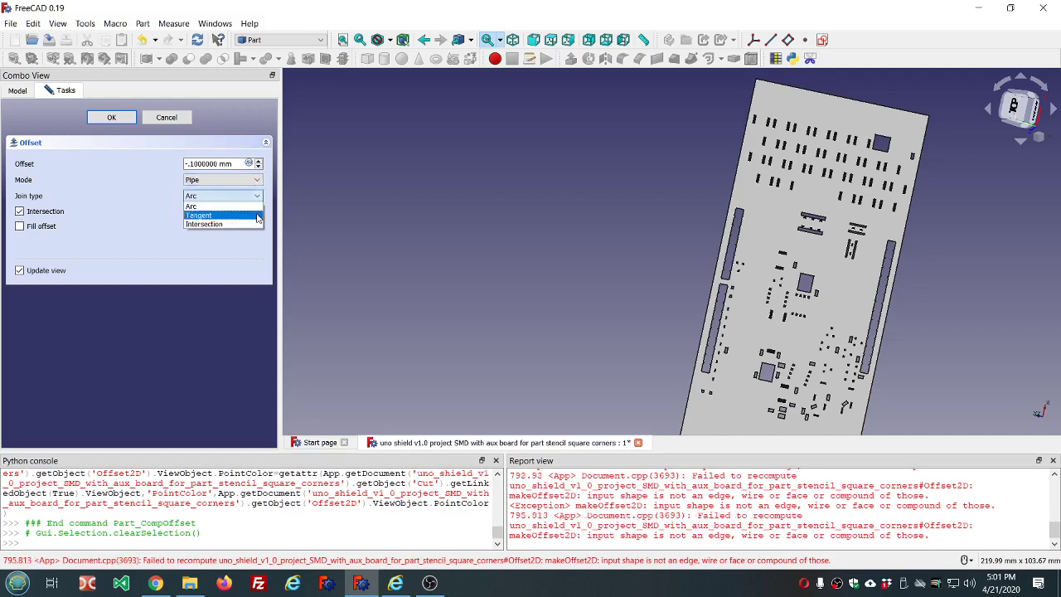
pyautogui.click(257, 224)
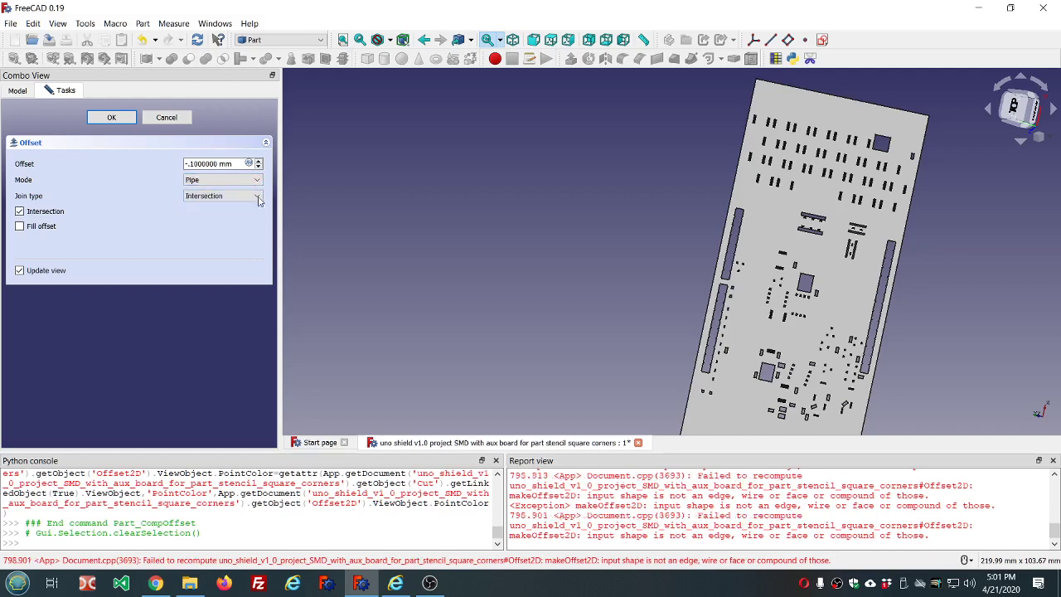
pyautogui.click(257, 198)
pyautogui.click(219, 199)
pyautogui.click(195, 166)
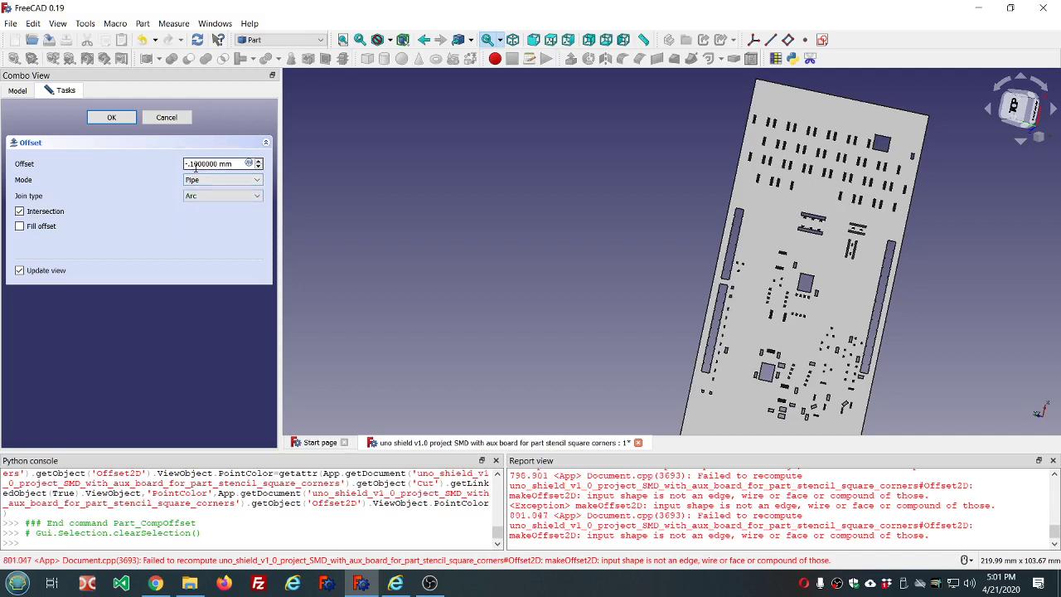
pyautogui.write('.')
pyautogui.click(19, 211)
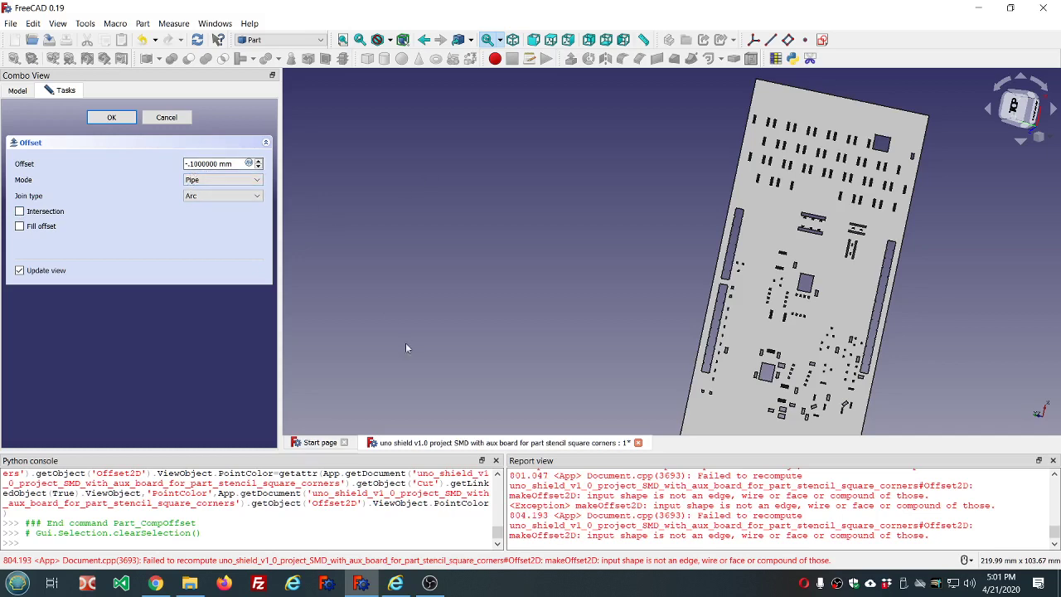
# Try a 2D offset of positive 0.1 mm in Pipe mode with Arc joins, and cancel the offset
pyautogui.click(192, 165)
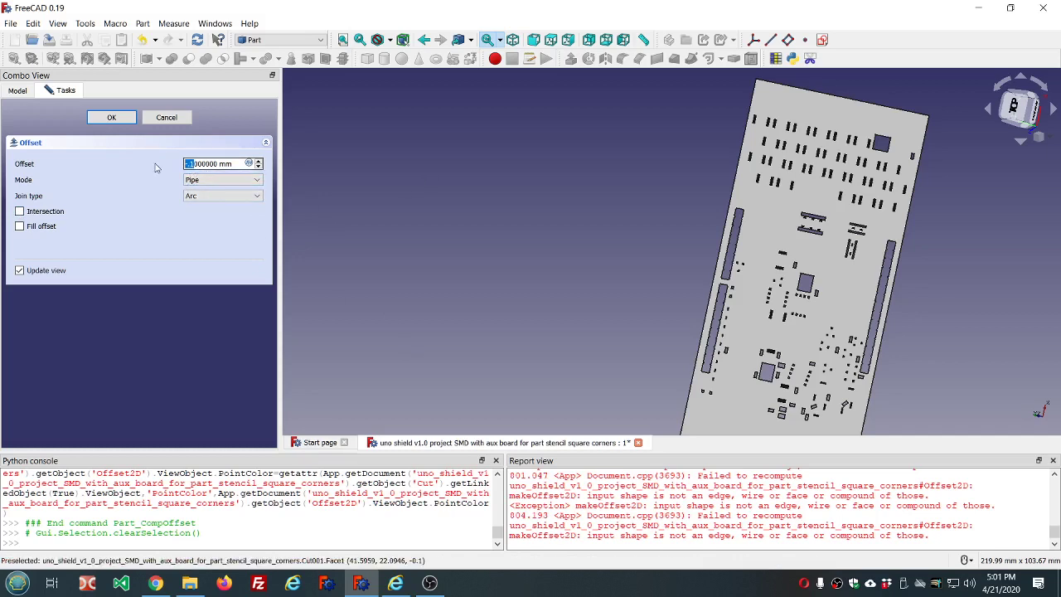
pyautogui.press('BackSpace')
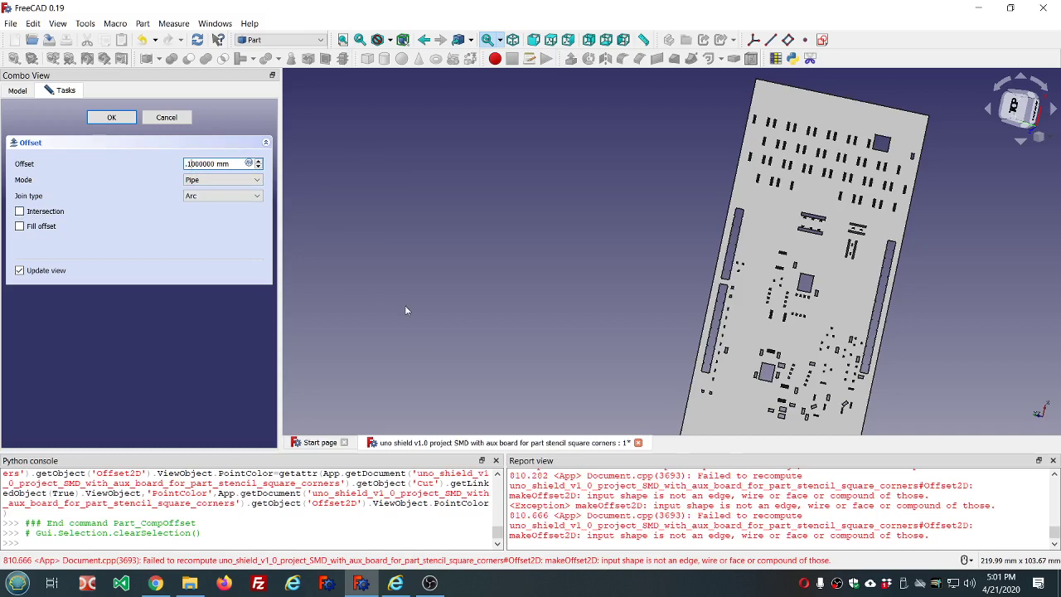
pyautogui.rightClick(583, 514)
pyautogui.press('Escape')
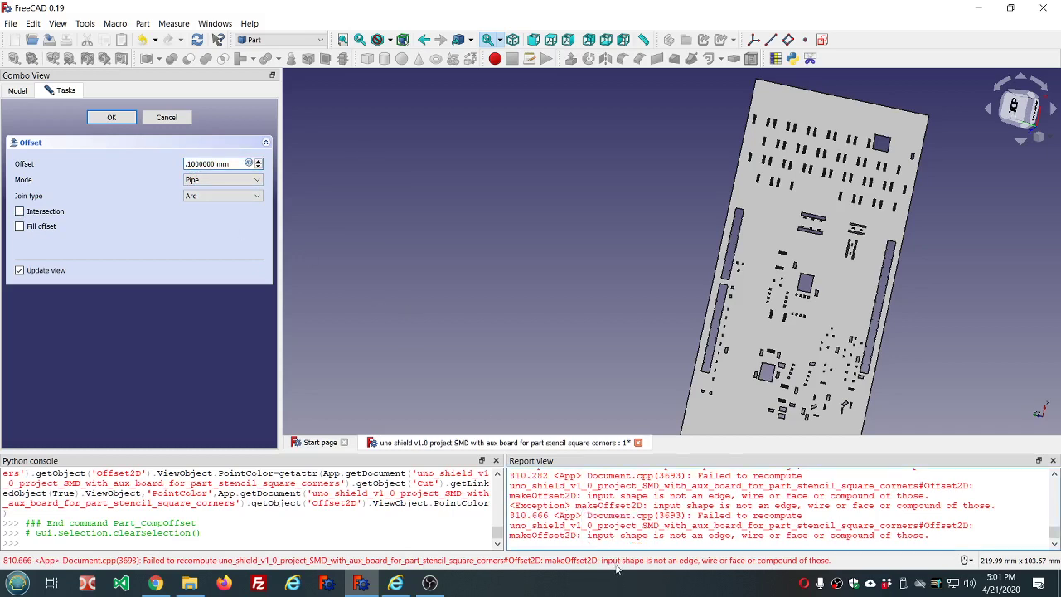
pyautogui.rightClick(616, 522)
pyautogui.click(644, 498)
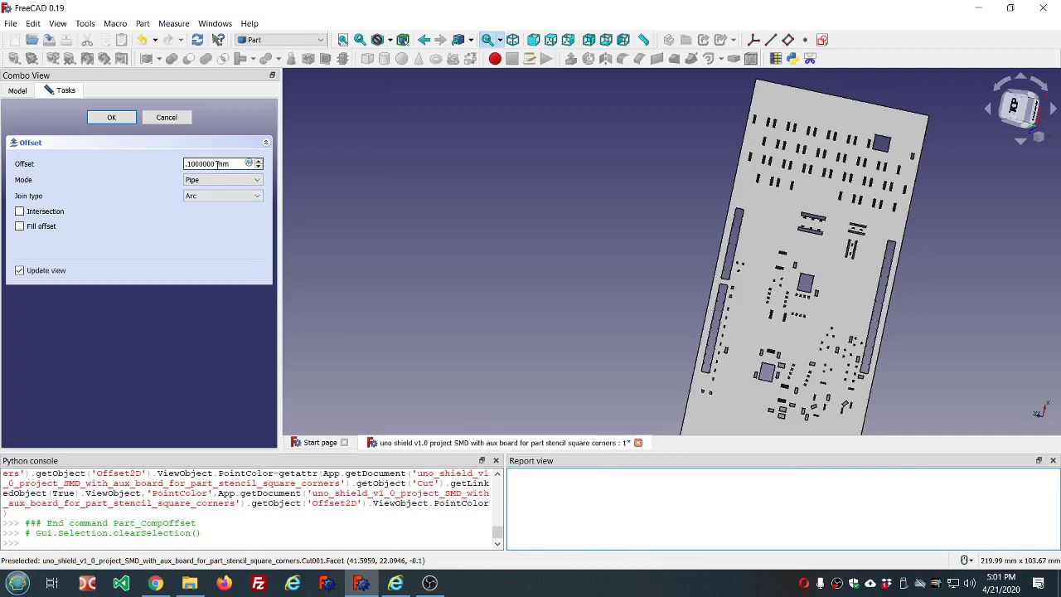
pyautogui.click(111, 117)
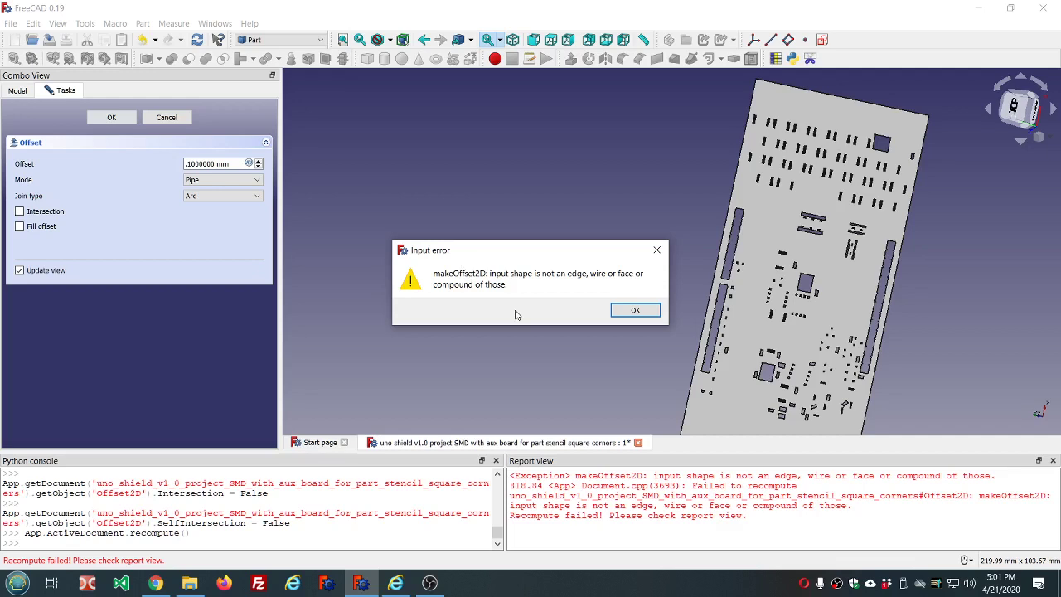
pyautogui.click(635, 310)
pyautogui.click(166, 117)
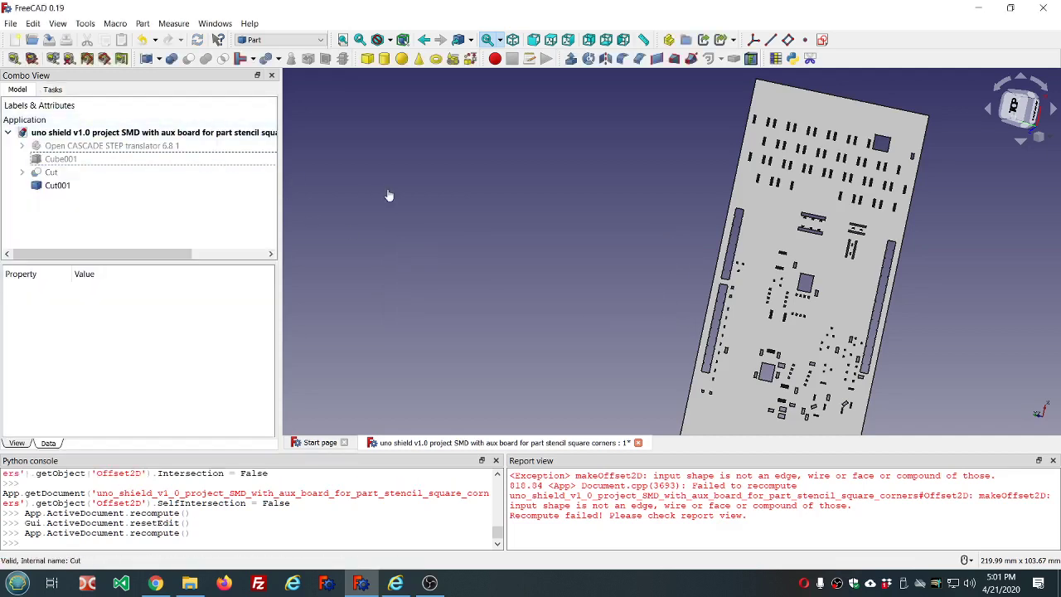
# Clear the report messages and start a 2D offset of the copied board face Cut001
pyautogui.rightClick(623, 488)
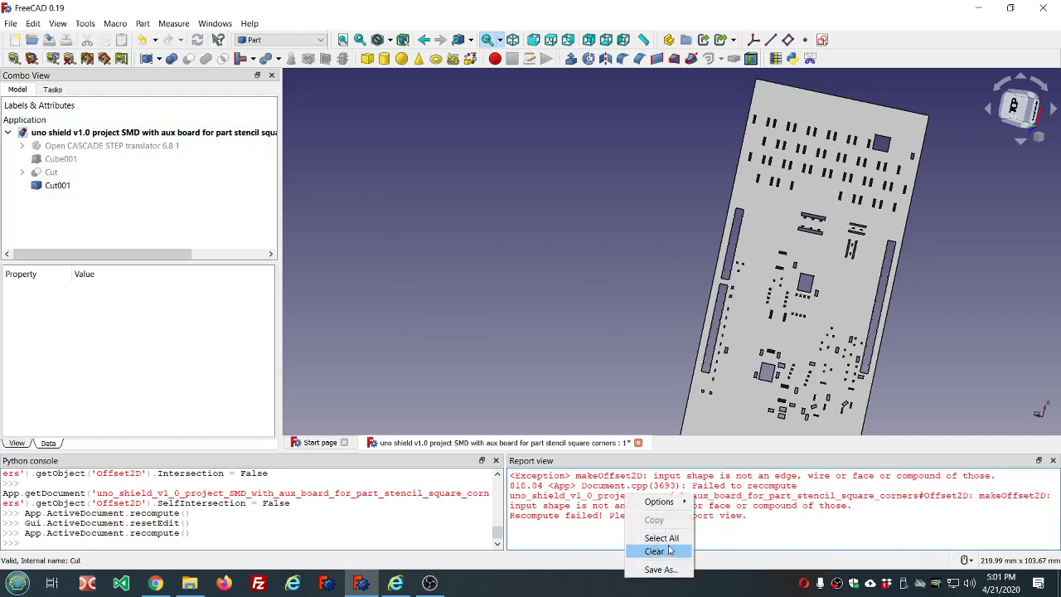
pyautogui.click(669, 548)
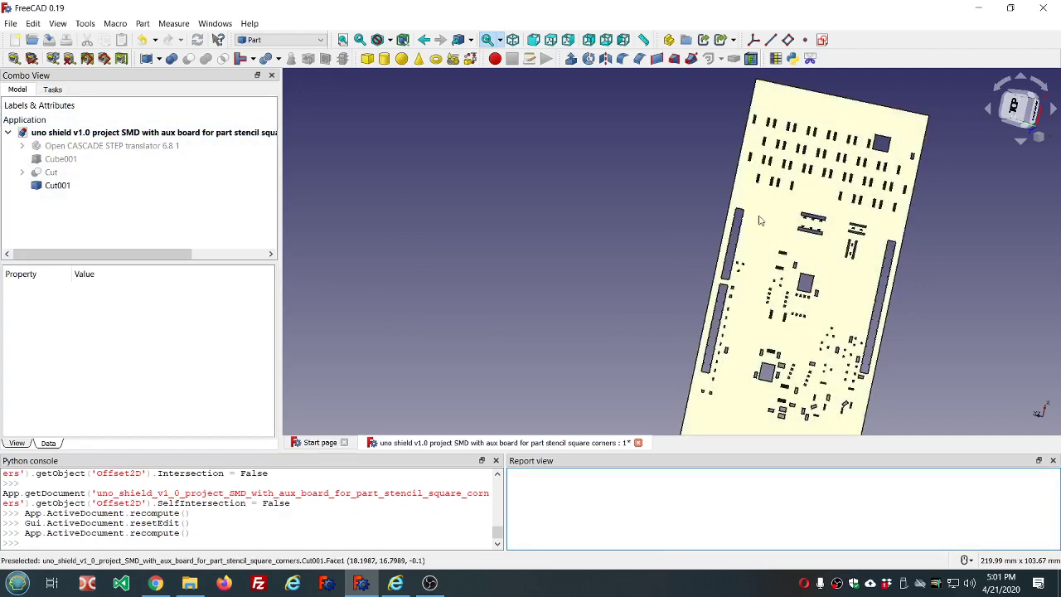
pyautogui.click(759, 220)
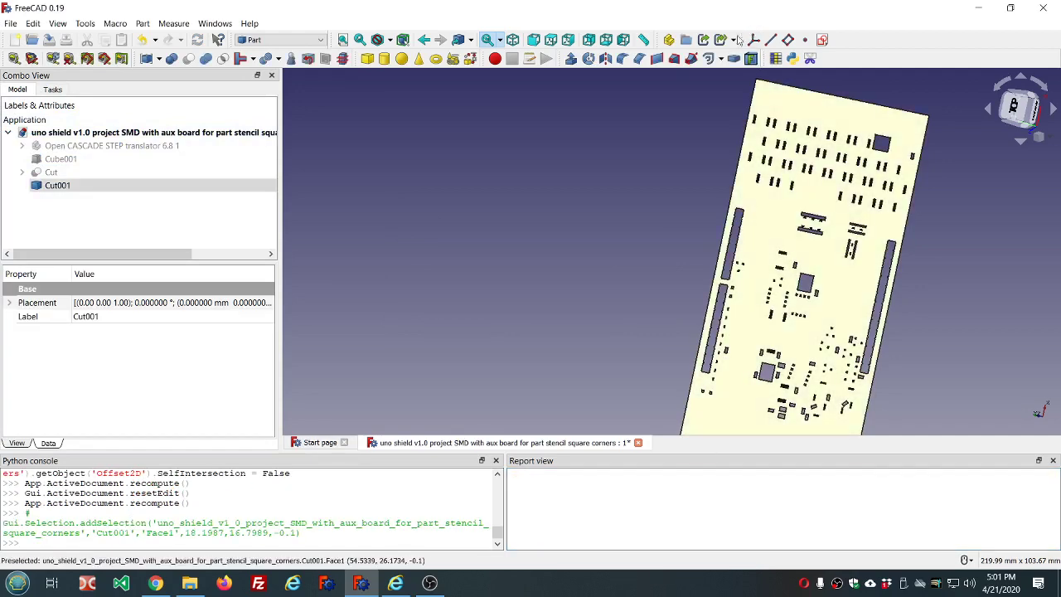
pyautogui.click(722, 59)
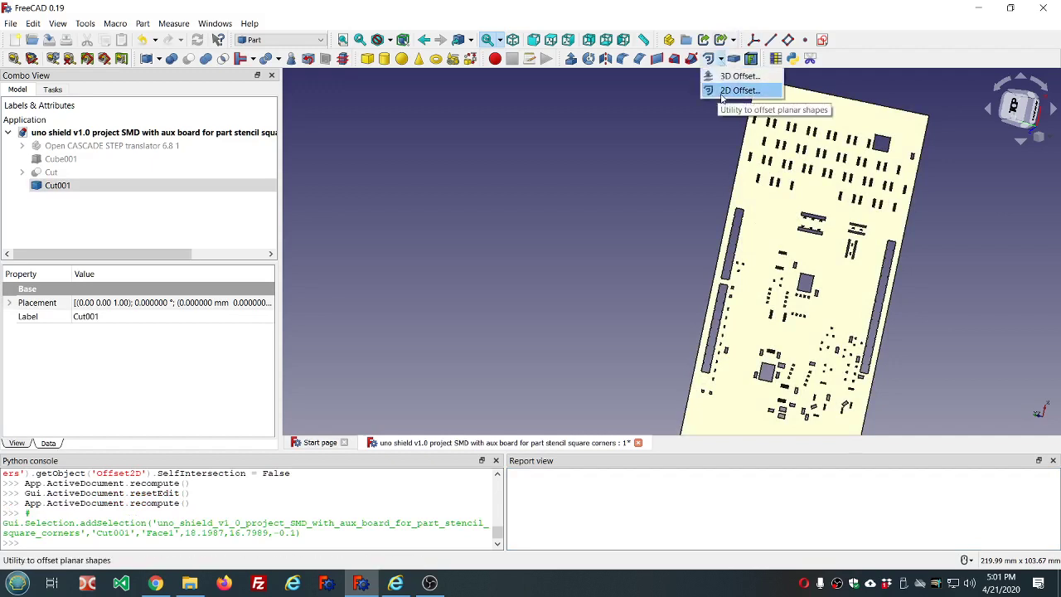
pyautogui.click(734, 90)
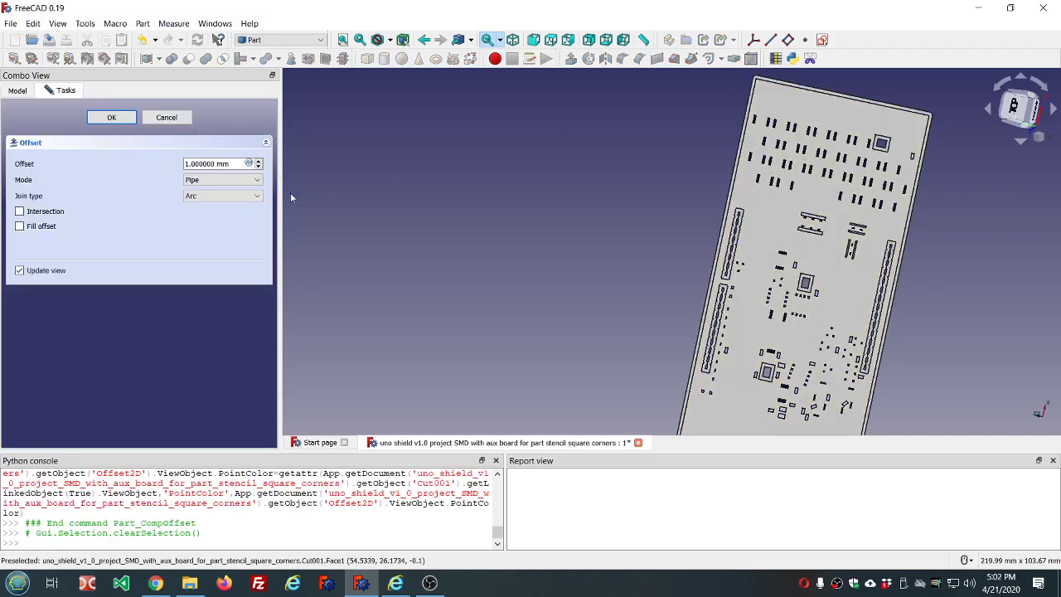
pyautogui.scroll(2, 829, 265)
pyautogui.scroll(-2, 862, 299)
pyautogui.scroll(3, 882, 332)
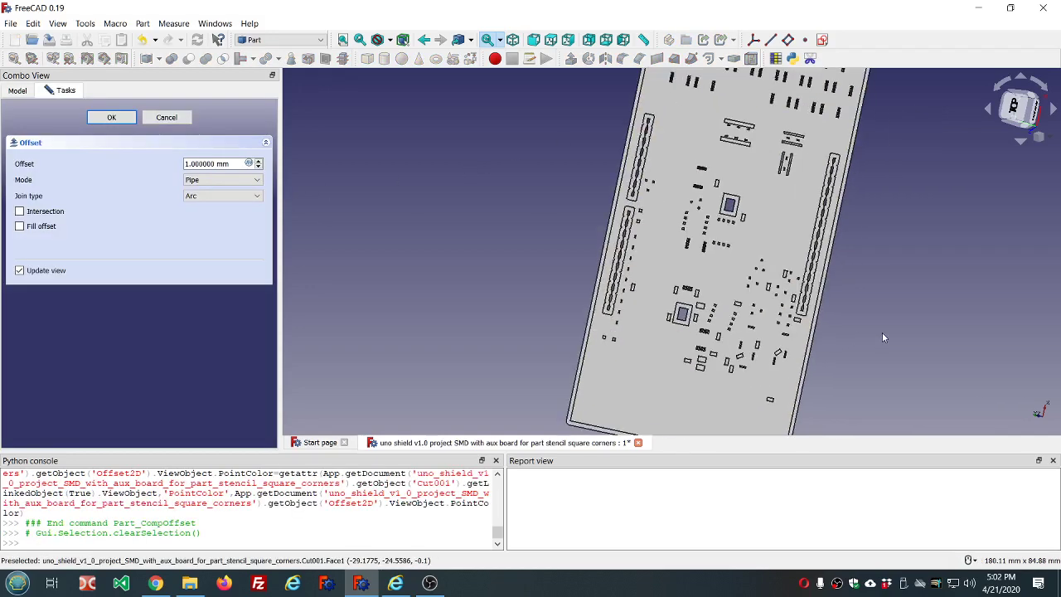
# Turn off the offset's automatic view update and set the offset distance to -0.1 mm
pyautogui.click(187, 164)
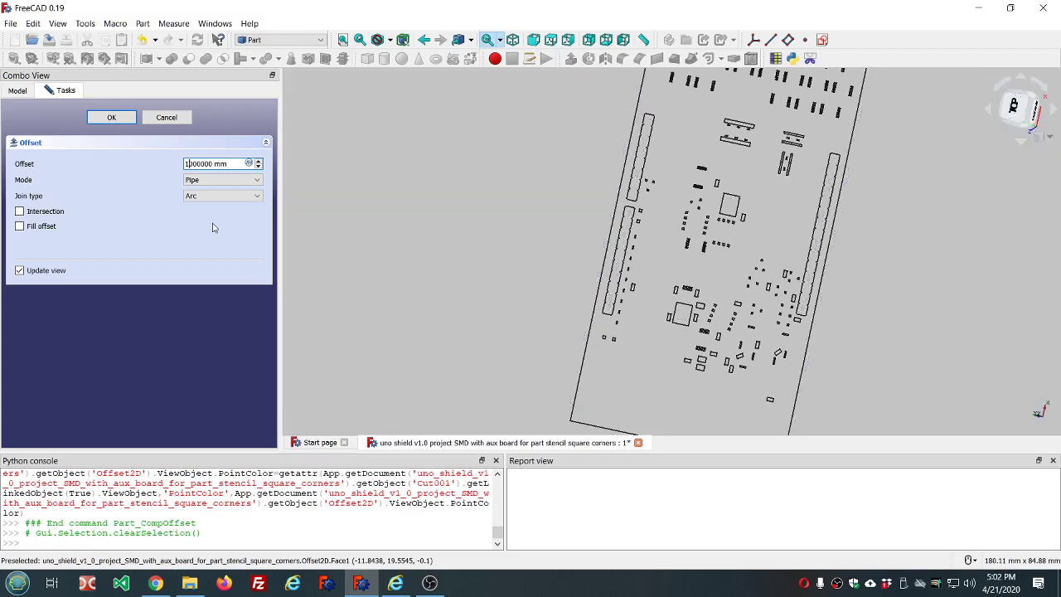
pyautogui.click(22, 272)
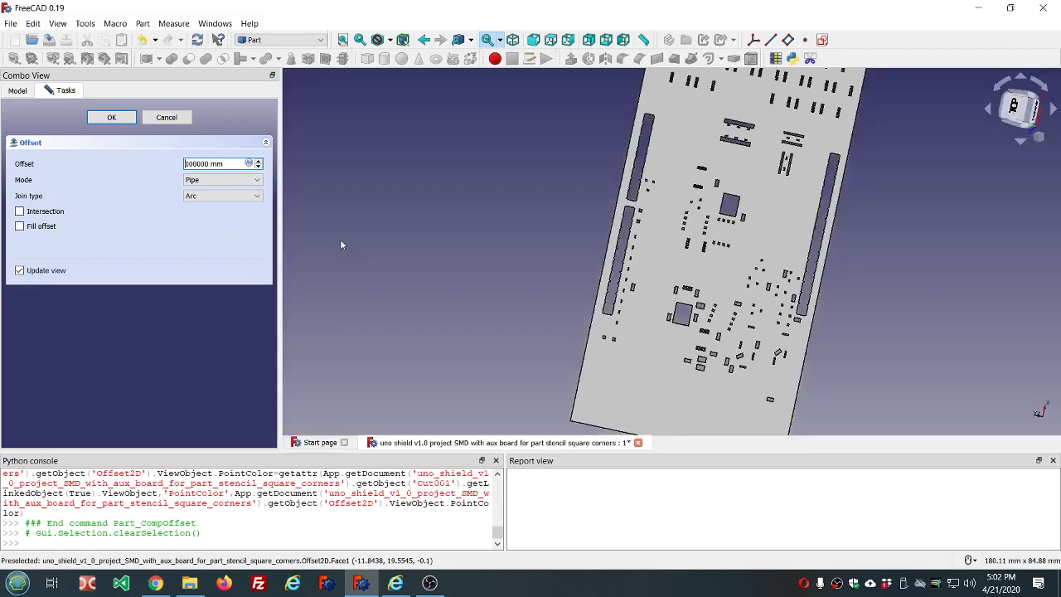
pyautogui.click(20, 271)
pyautogui.press('1')
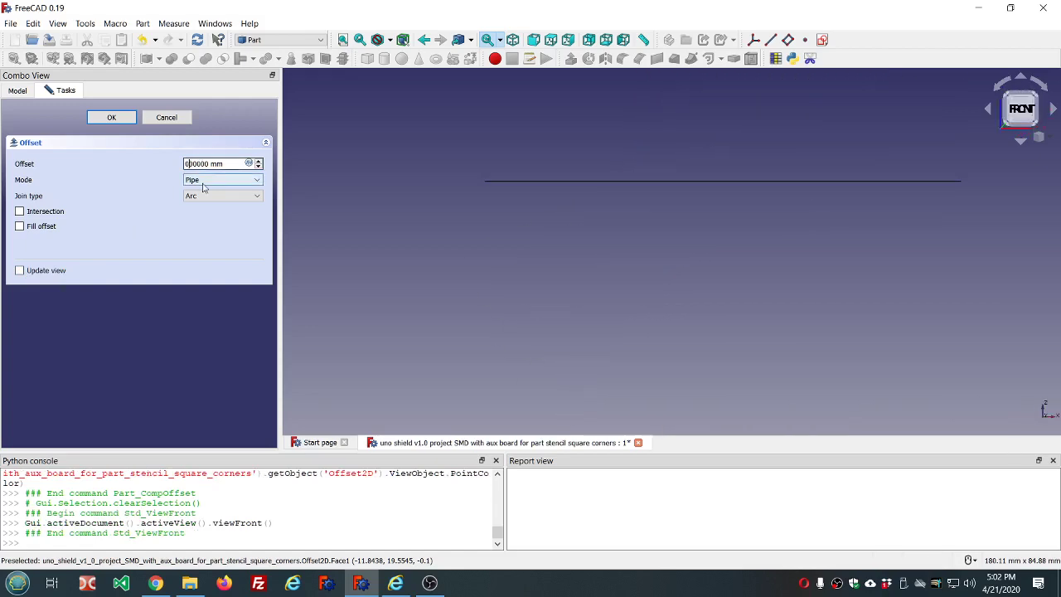
pyautogui.write('.1')
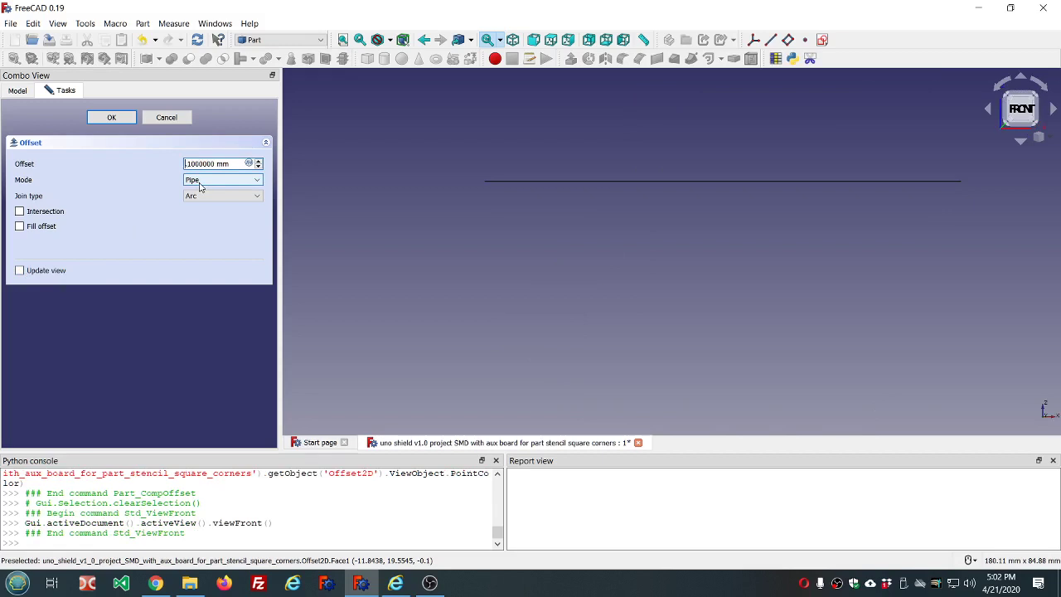
pyautogui.press('Home')
pyautogui.write('-')
# Try the Intersection join type with view updating enabled, restore the Arc join type, and clear the report messages
pyautogui.click(222, 196)
pyautogui.click(247, 224)
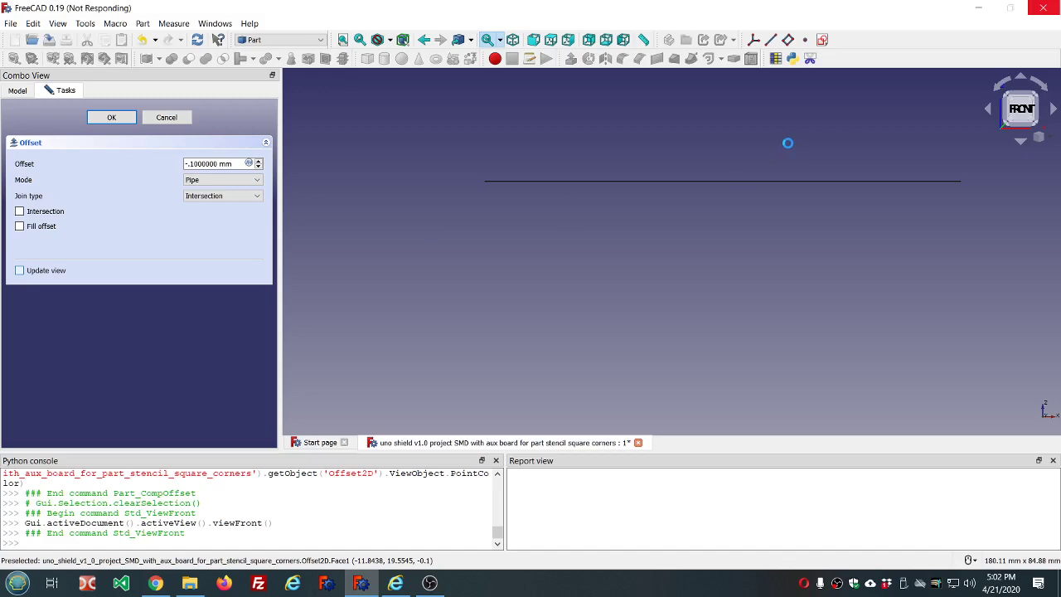
pyautogui.moveTo(788, 149); pyautogui.dragTo(786, 195, button='middle')
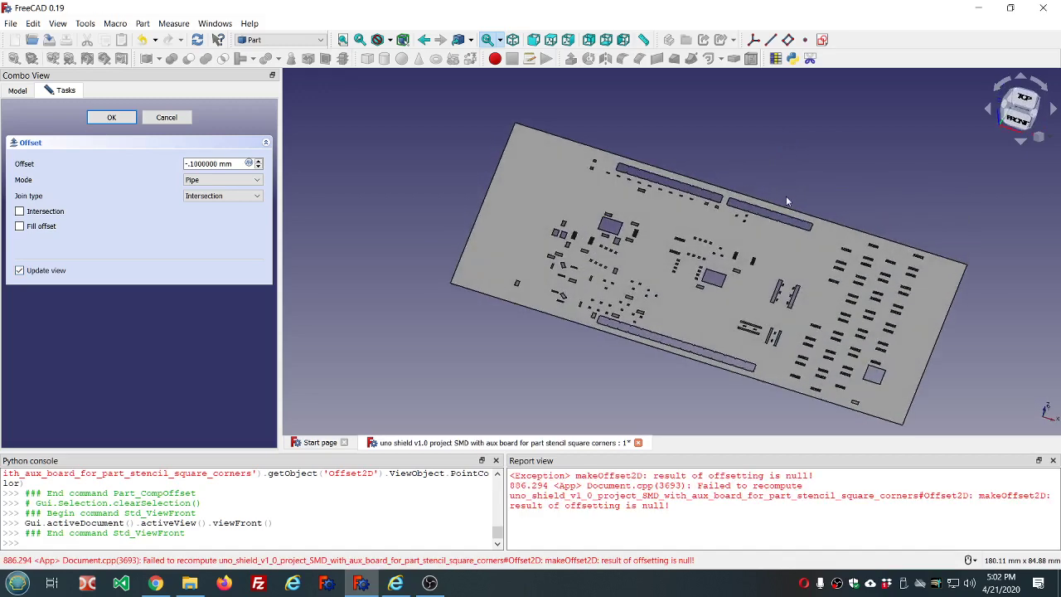
pyautogui.click(251, 196)
pyautogui.press('Escape')
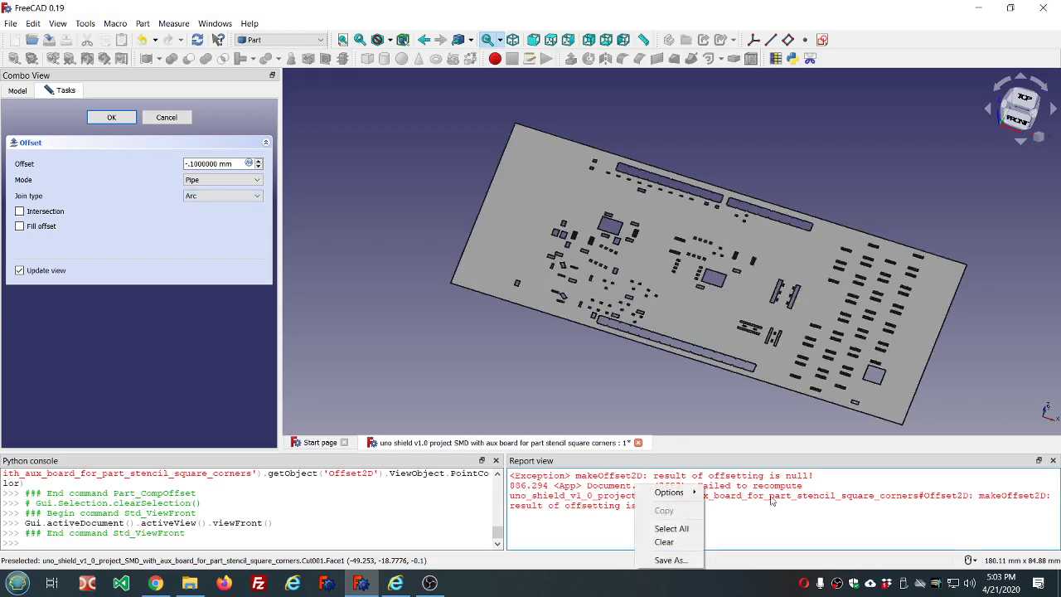
pyautogui.rightClick(788, 511)
pyautogui.click(811, 569)
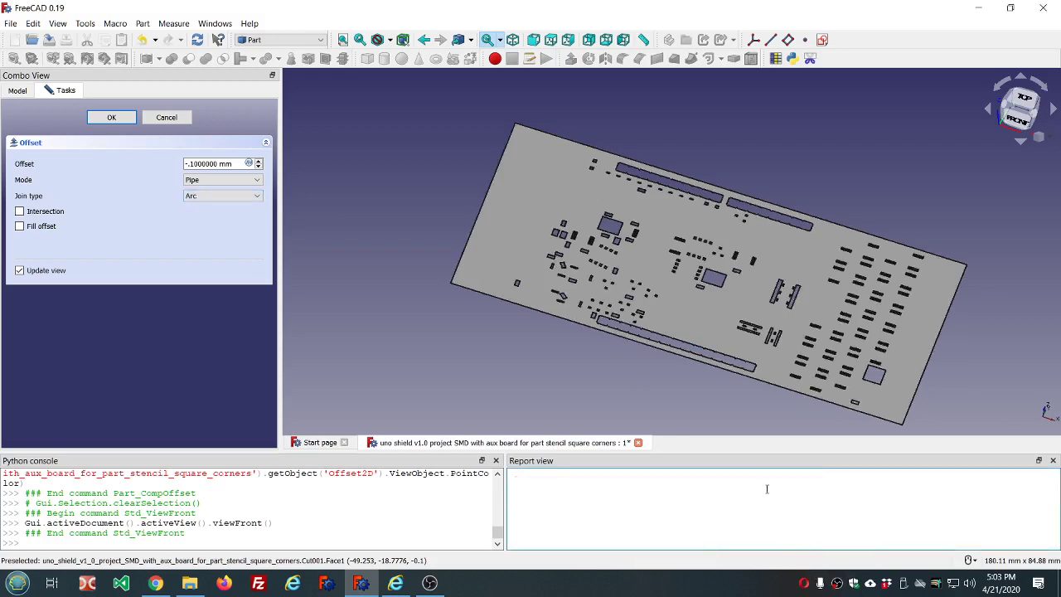
# Inspect the openings along the board edge and accept the -0.1 mm 2D offset in Pipe mode with Arc joins
pyautogui.scroll(3, 756, 394)
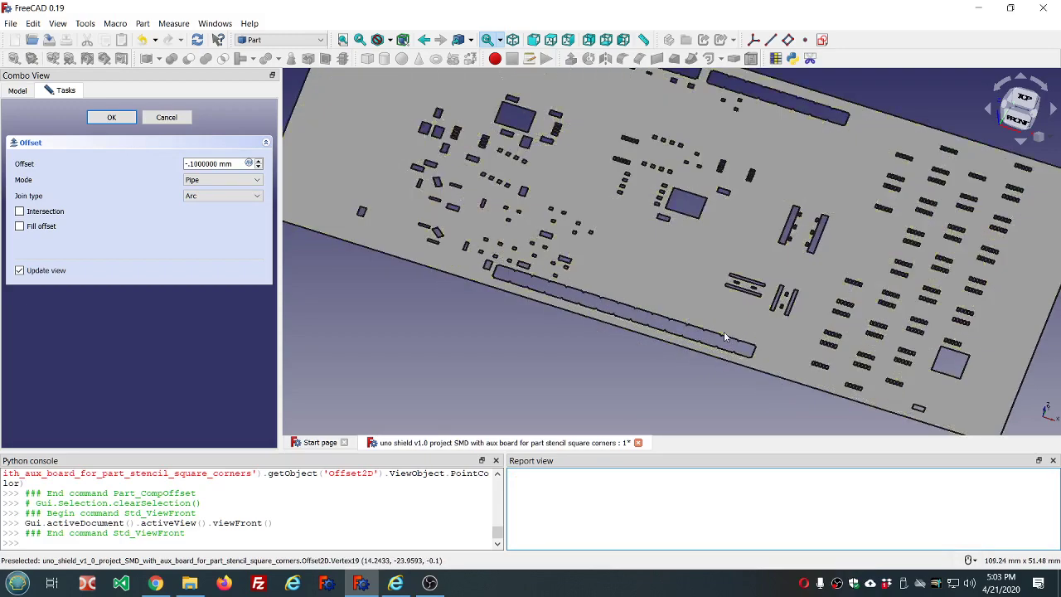
pyautogui.scroll(3, 723, 332)
pyautogui.moveTo(724, 331); pyautogui.dragTo(722, 296, button='middle')
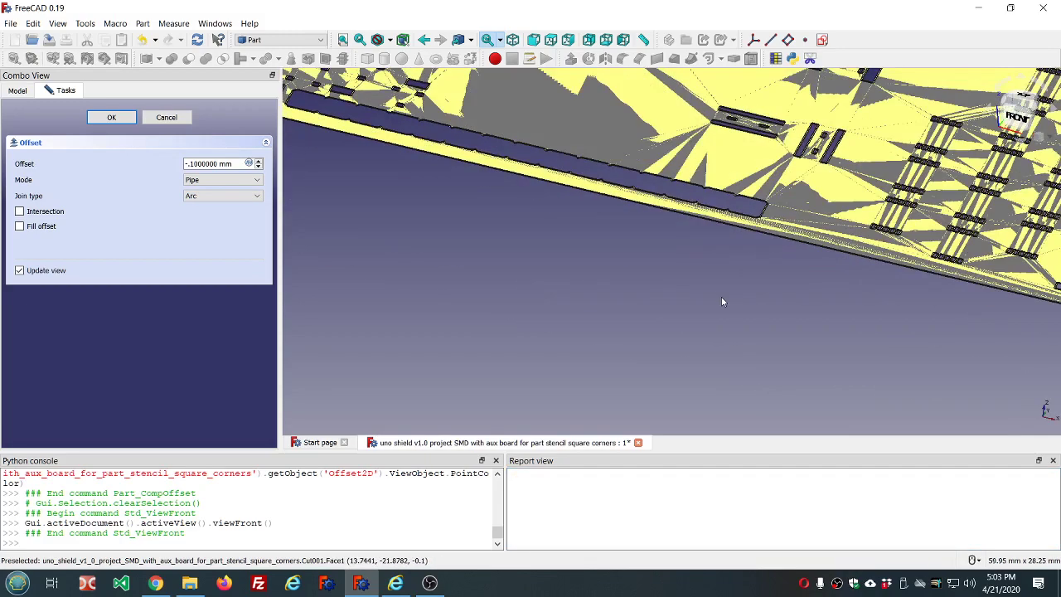
pyautogui.scroll(-5, 636, 271)
pyautogui.click(110, 120)
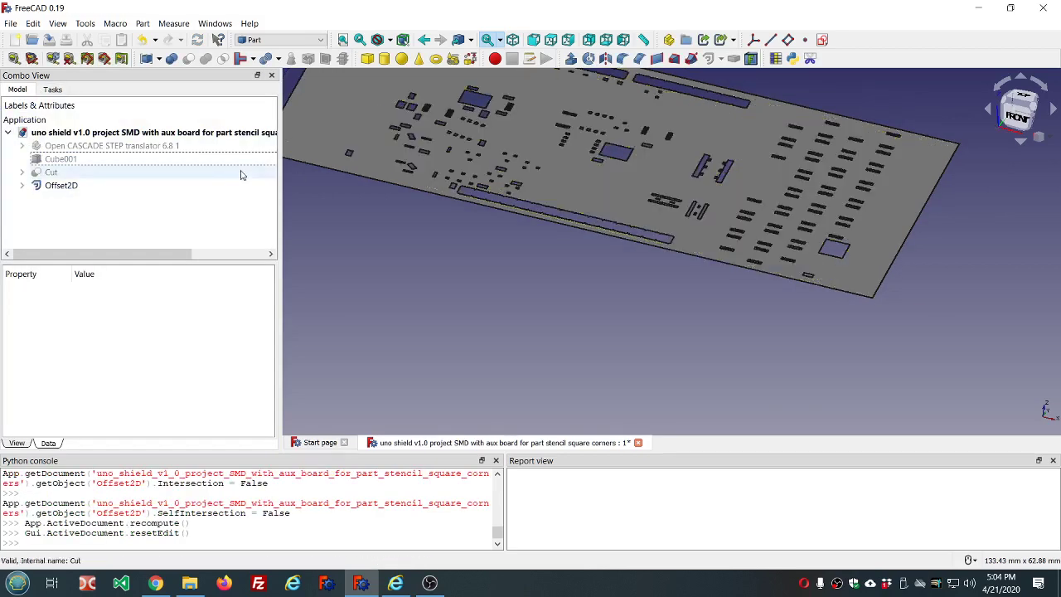
# Hide the source face Cut001 beneath Offset2D and view the offset board's header openings from the top
pyautogui.click(22, 185)
pyautogui.click(71, 199)
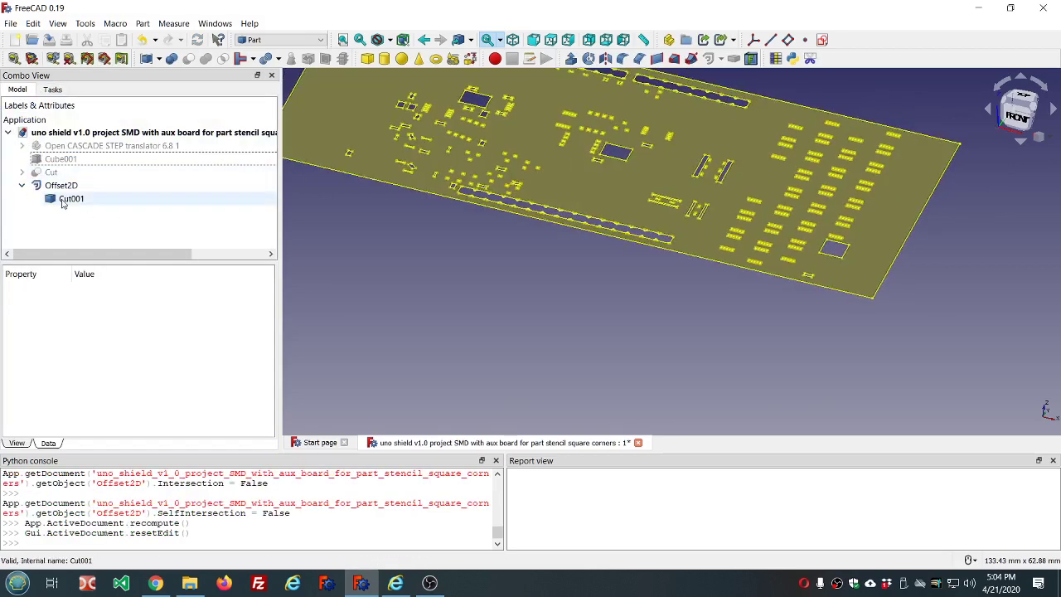
pyautogui.press('space')
pyautogui.scroll(-3, 442, 212)
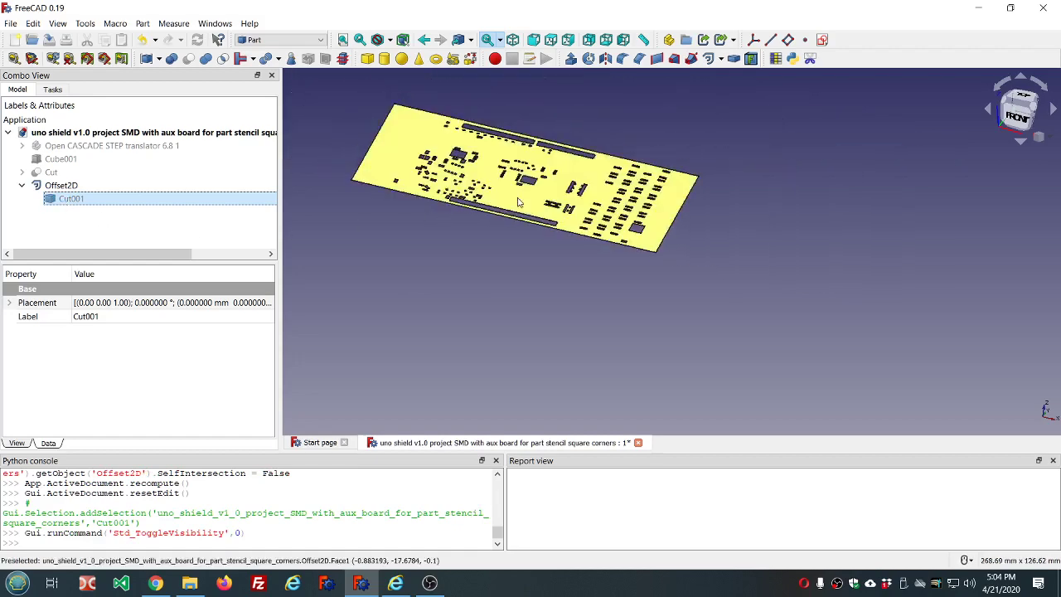
pyautogui.click(1031, 98)
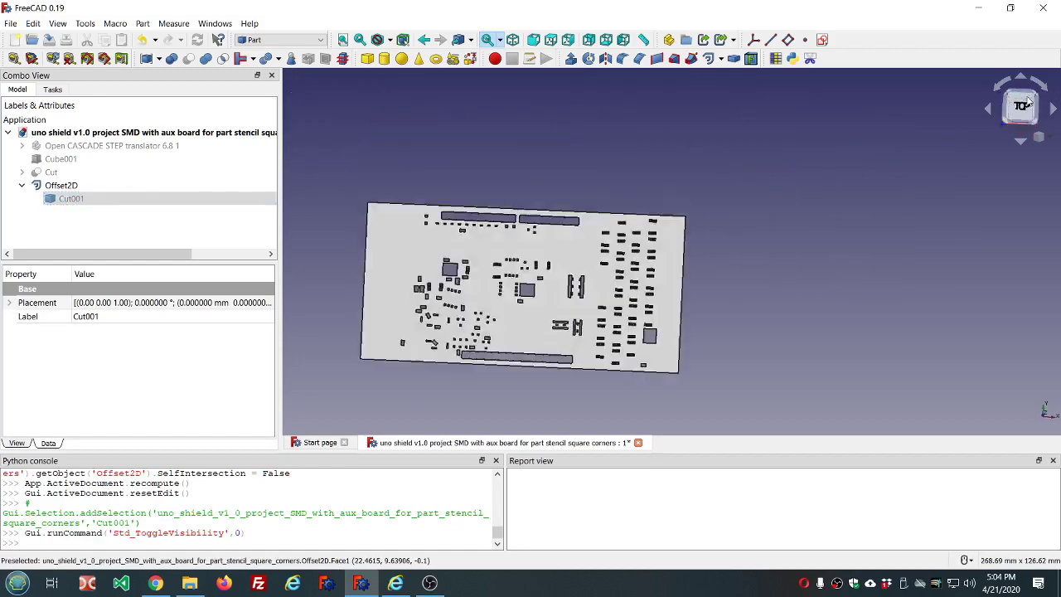
pyautogui.scroll(5, 466, 241)
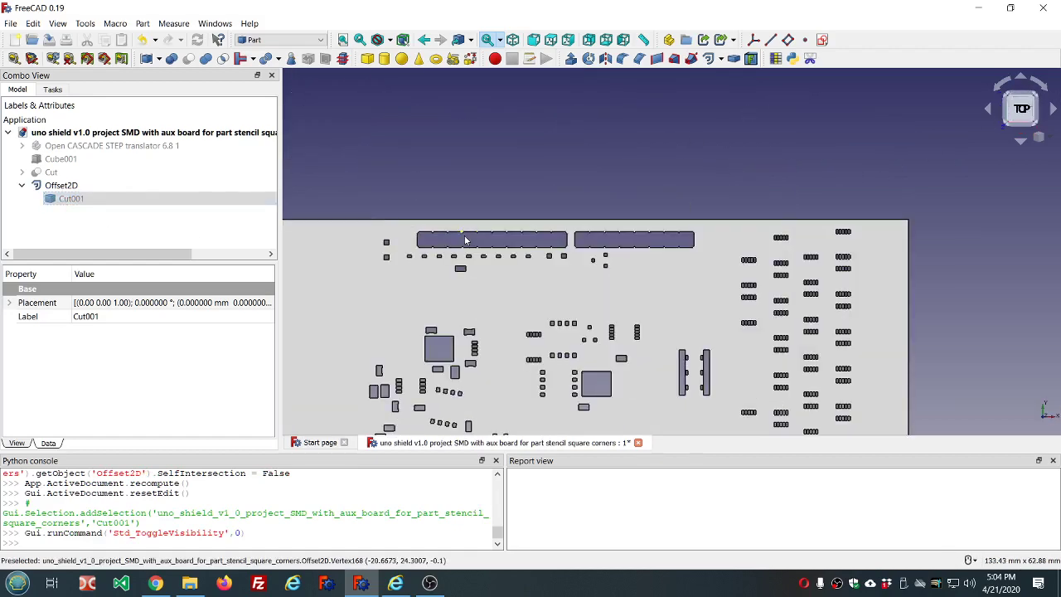
# Toggle the visibility of Cut001 repeatedly to compare the original openings with the offset ones
pyautogui.click(92, 199)
pyautogui.press('space')
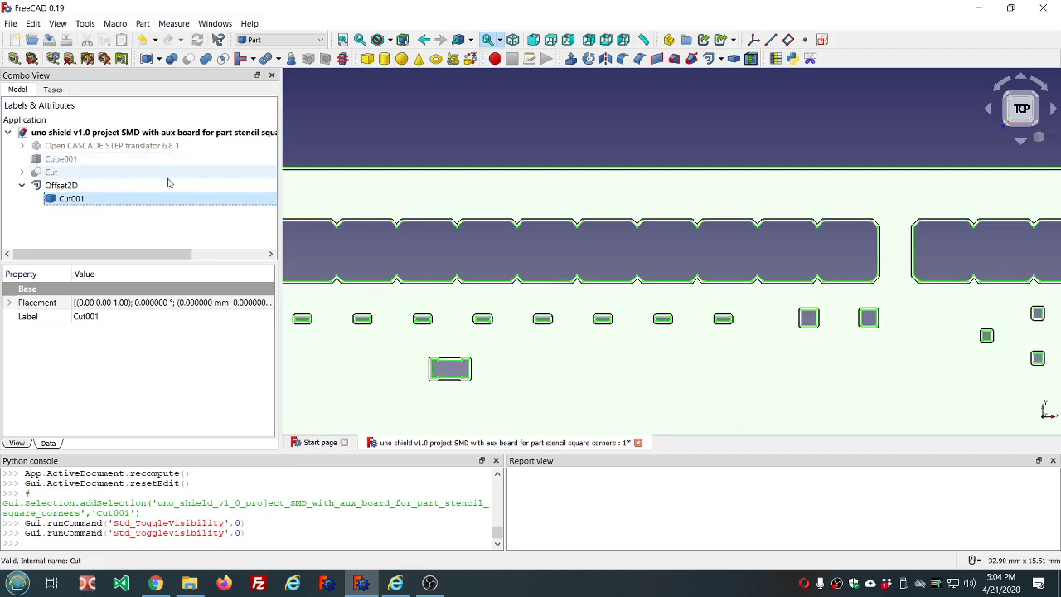
pyautogui.press('space')
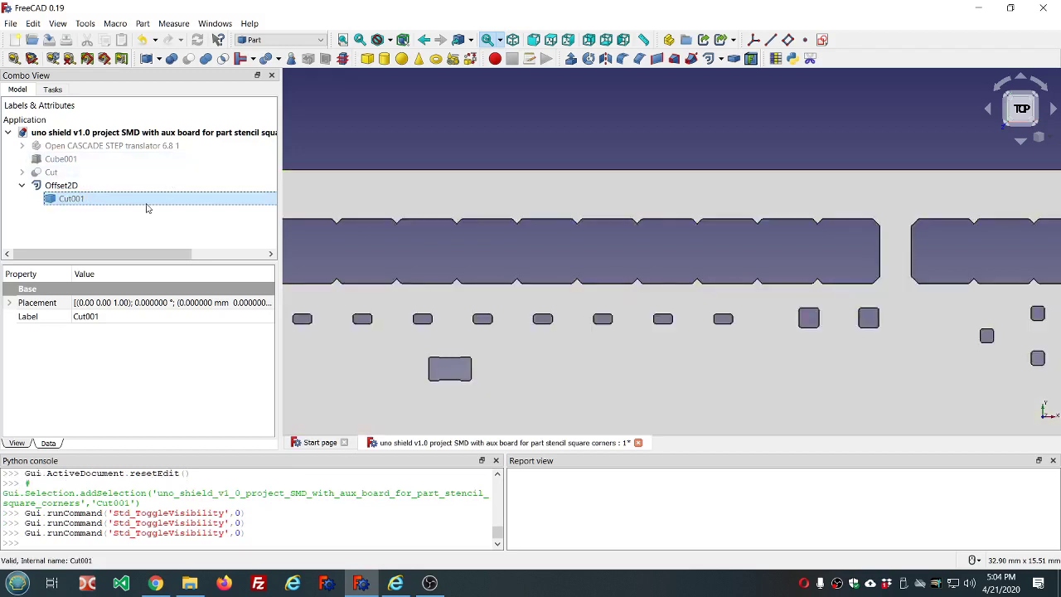
pyautogui.press('space')
pyautogui.press('space')
pyautogui.press('space')
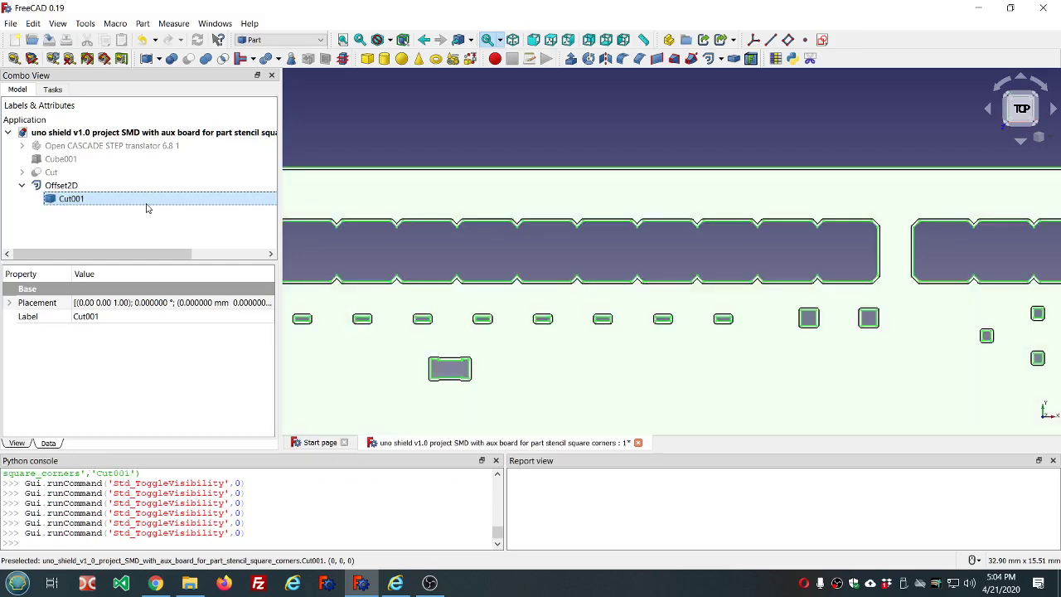
pyautogui.press('space')
pyautogui.press('space')
# Toggle the visibility of Offset2D repeatedly to examine the gap between original and offset edges at the header notches
pyautogui.click(102, 187)
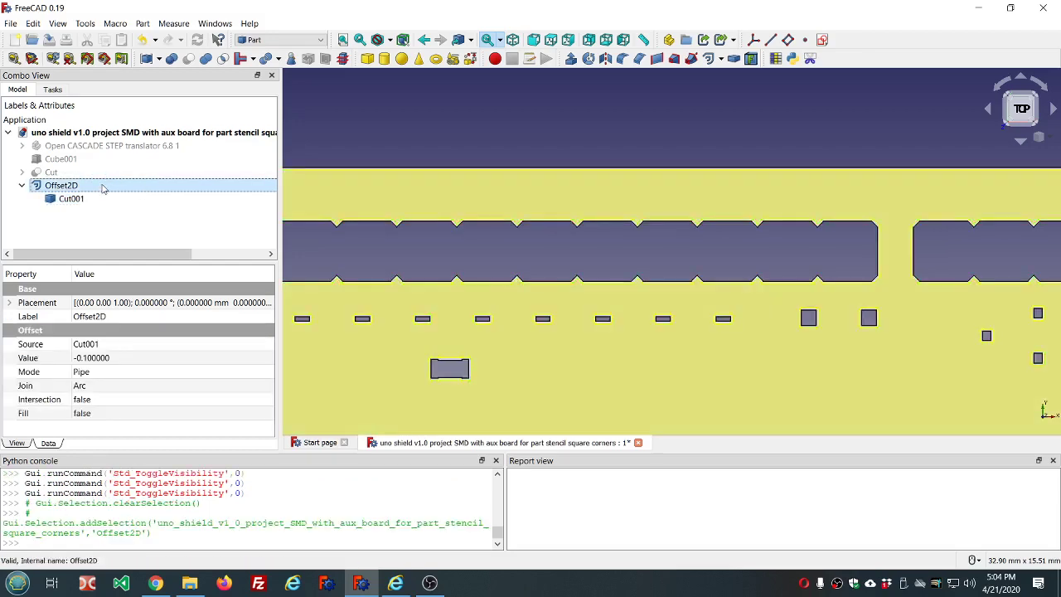
pyautogui.press('space')
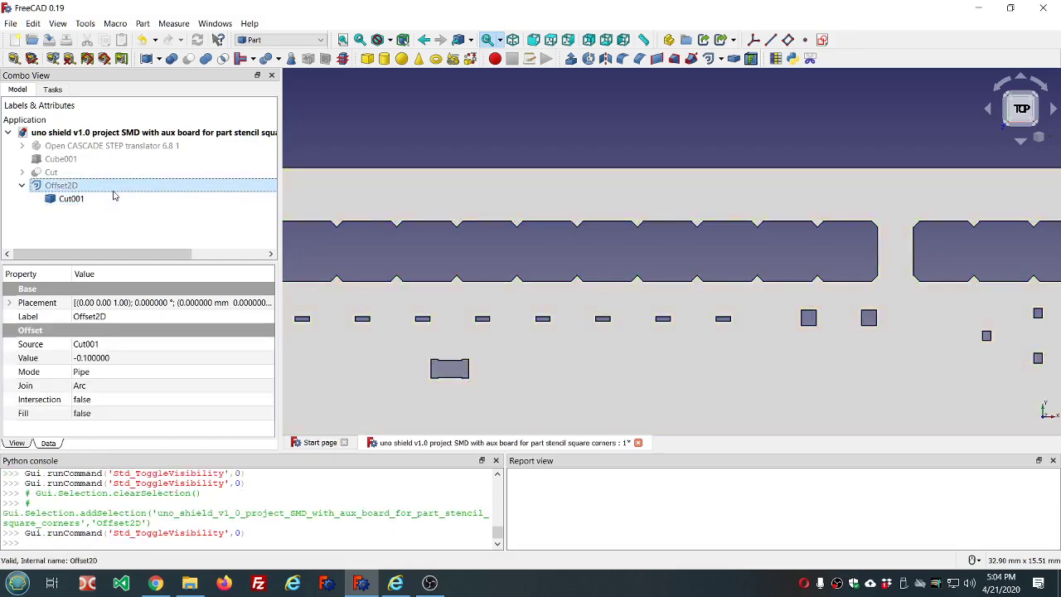
pyautogui.press('space')
pyautogui.press('space')
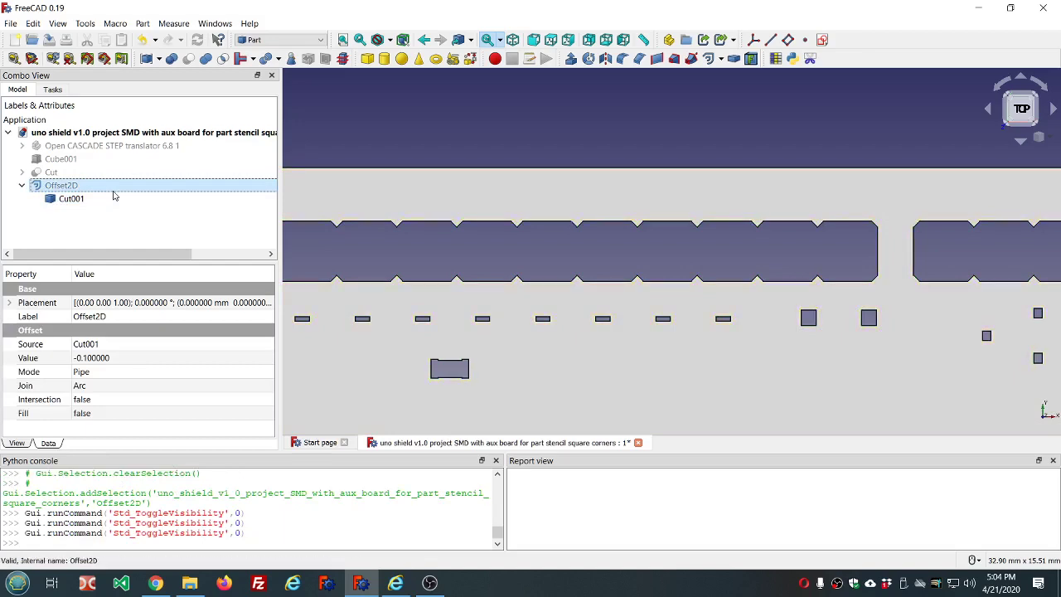
pyautogui.press('space')
pyautogui.scroll(5, 412, 228)
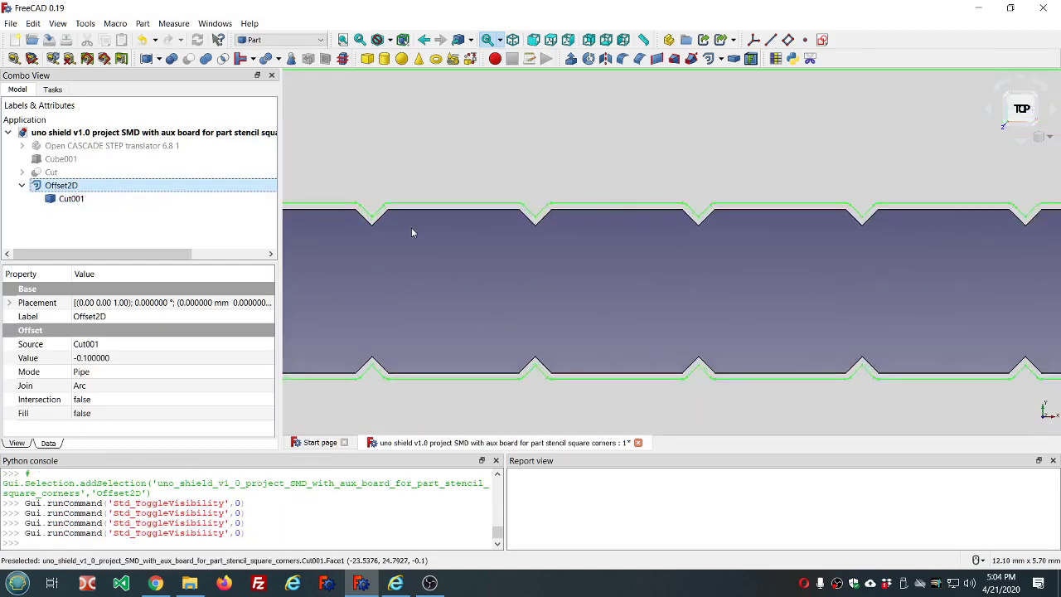
pyautogui.press('space')
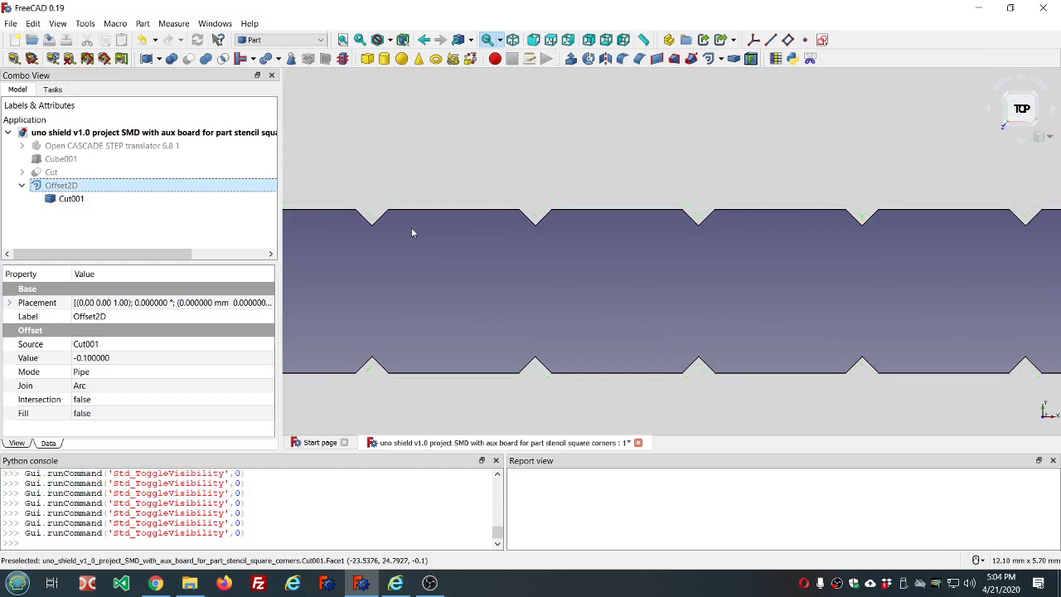
# Compare the header openings by toggling Cut001 again, leave Cut001 hidden, and select Offset2D
pyautogui.click(71, 199)
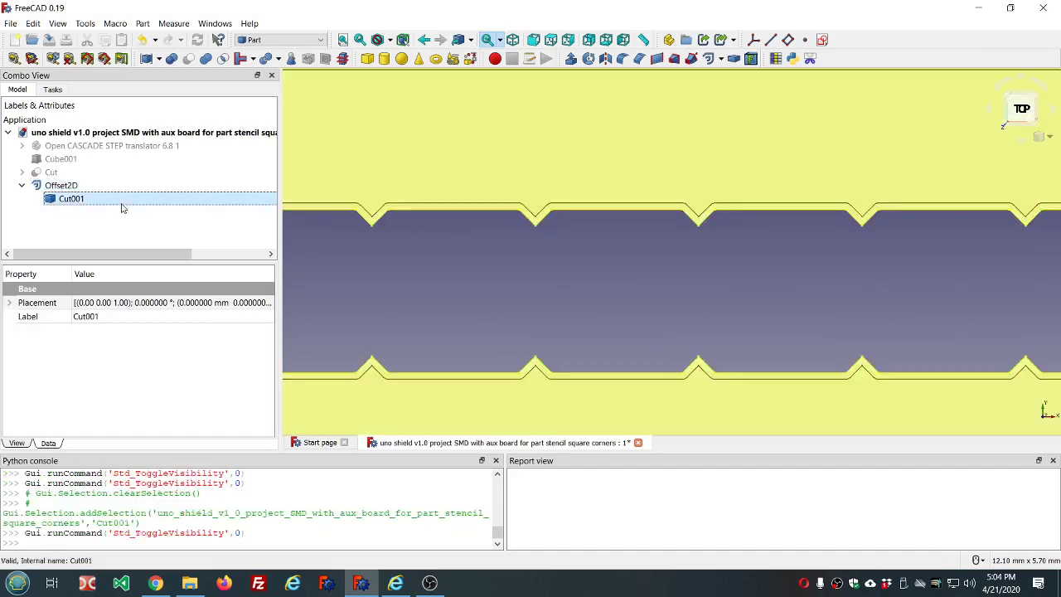
pyautogui.press('space')
pyautogui.press('space')
pyautogui.press('space')
pyautogui.scroll(-5, 356, 246)
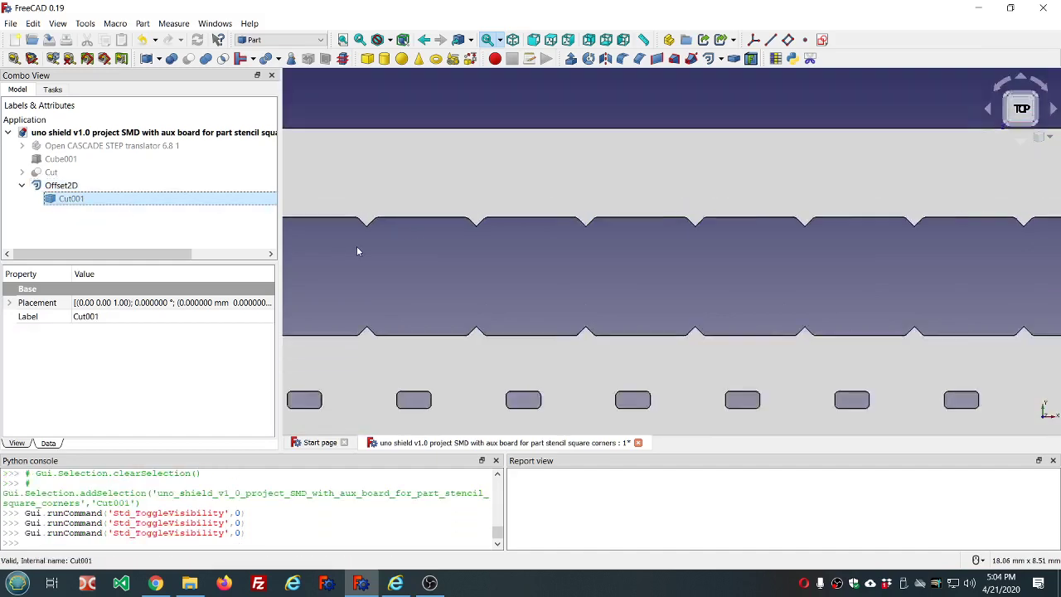
pyautogui.press('space')
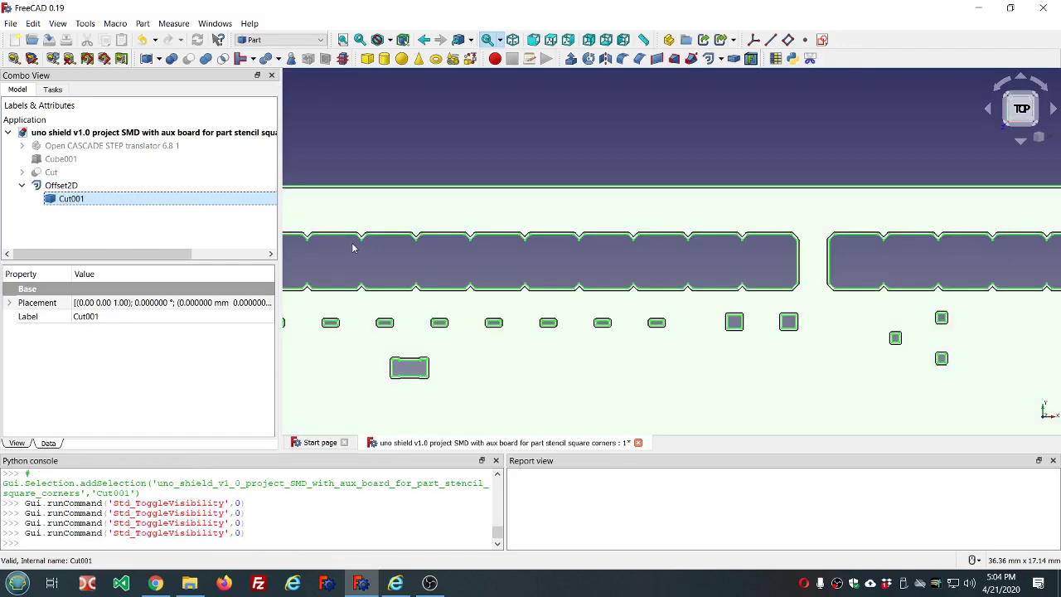
pyautogui.press('space')
pyautogui.scroll(-2, 478, 262)
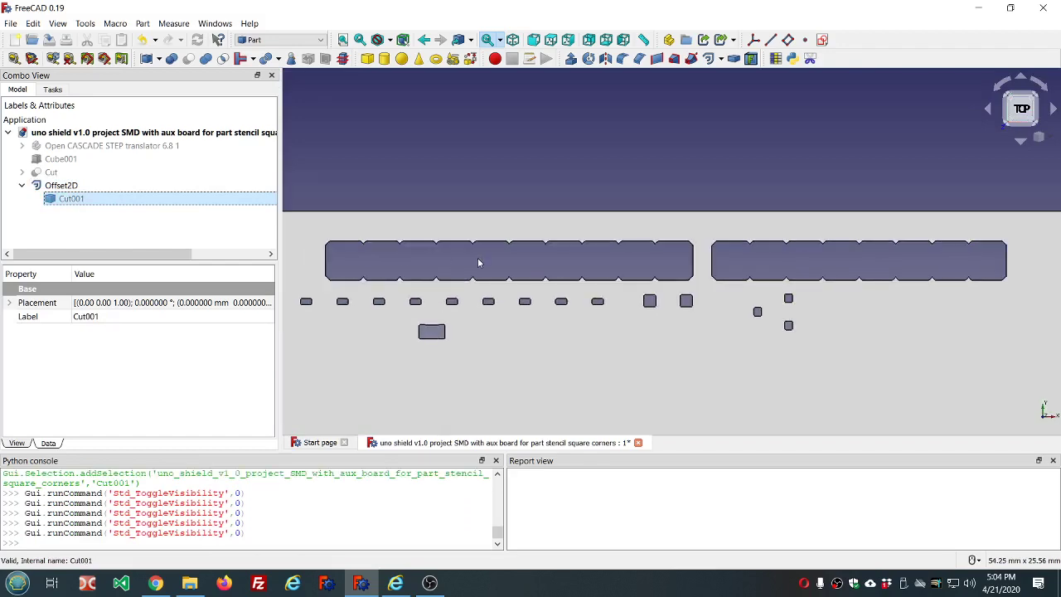
pyautogui.scroll(-1, 478, 263)
pyautogui.scroll(5, 479, 263)
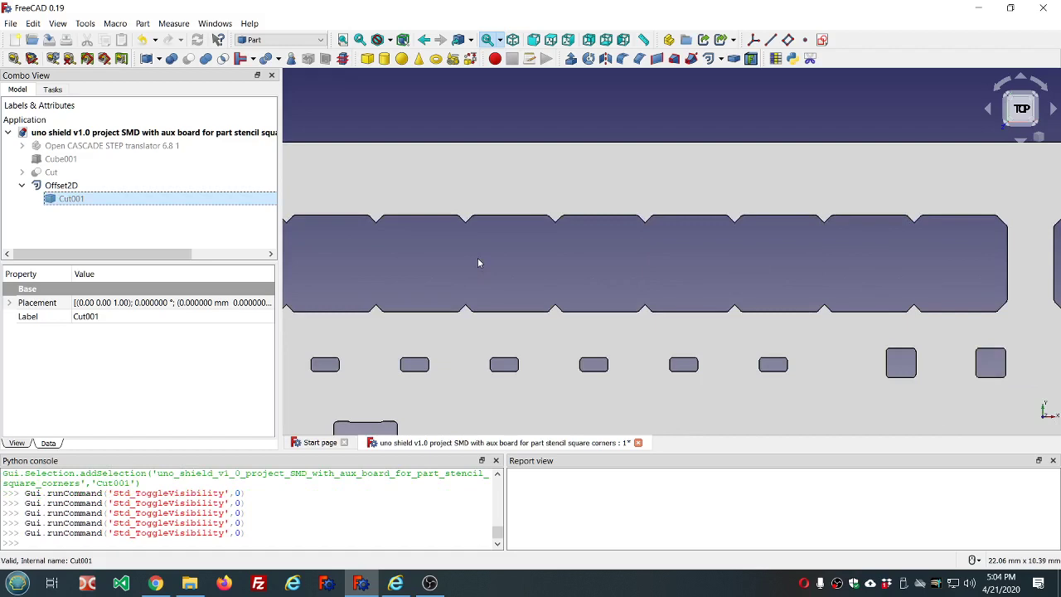
pyautogui.click(61, 184)
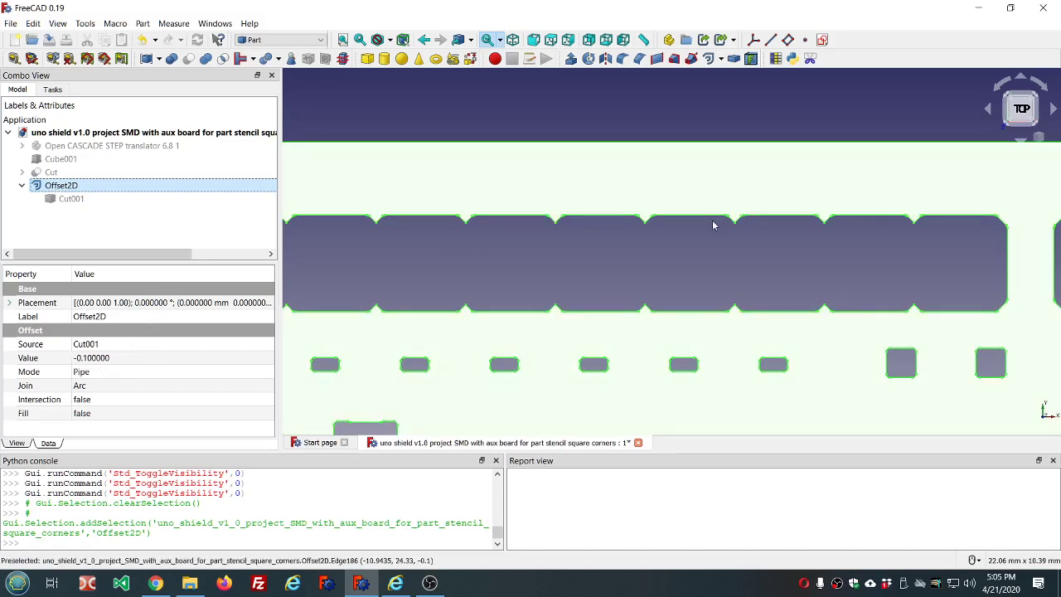
# Extrude Offset2D along its normal by 10 mm without creating a solid
pyautogui.scroll(-8, 713, 225)
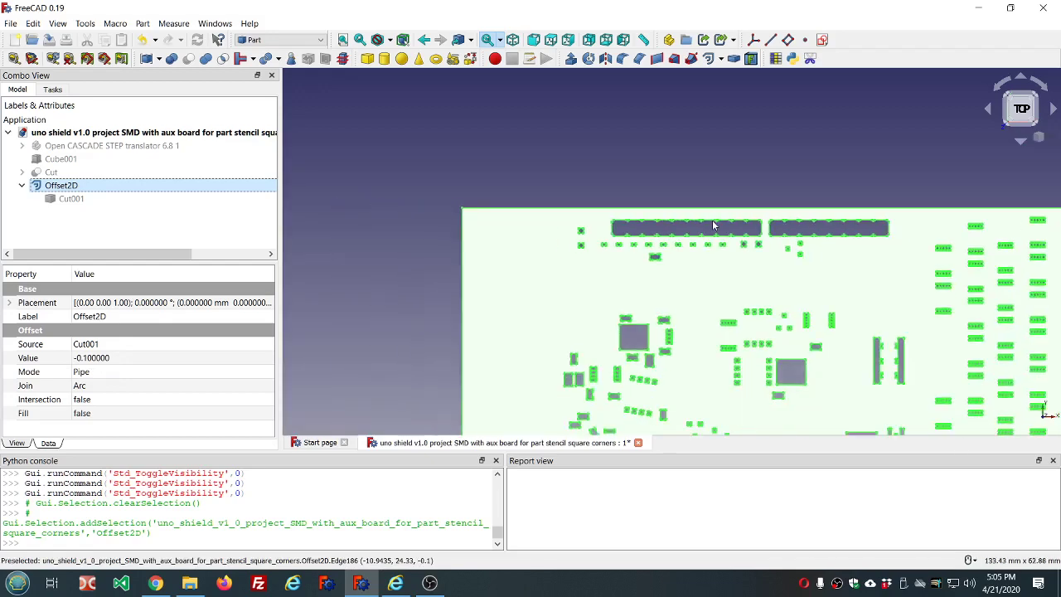
pyautogui.scroll(-1, 713, 224)
pyautogui.click(93, 210)
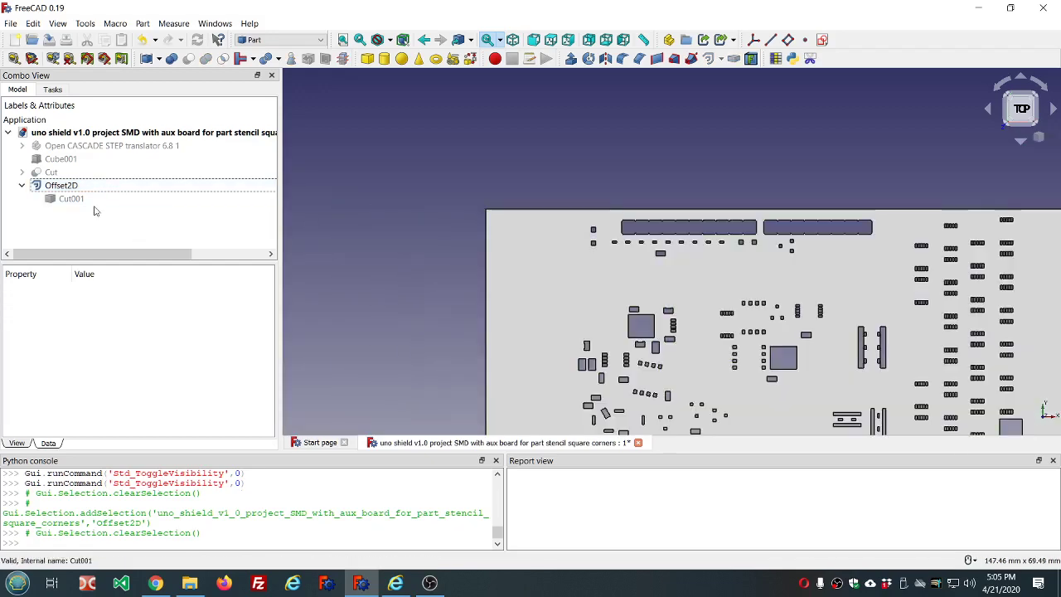
pyautogui.click(61, 185)
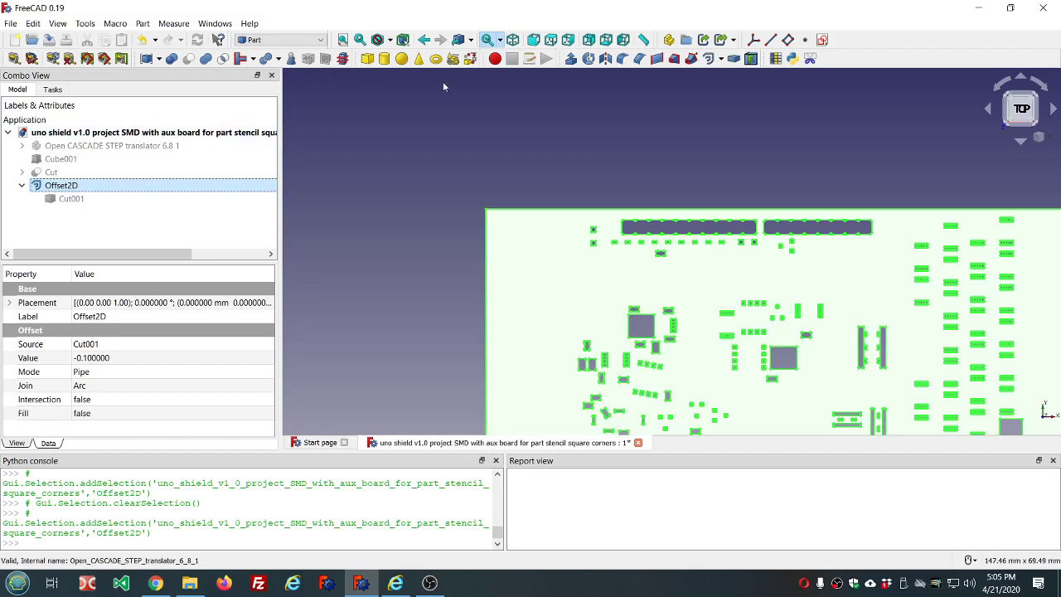
pyautogui.click(570, 59)
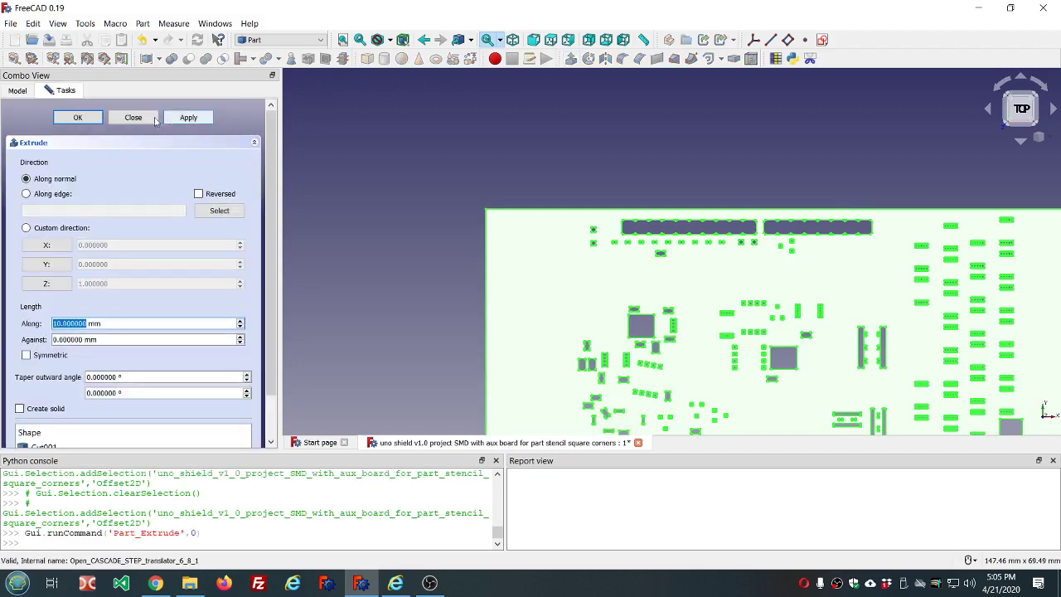
pyautogui.click(73, 116)
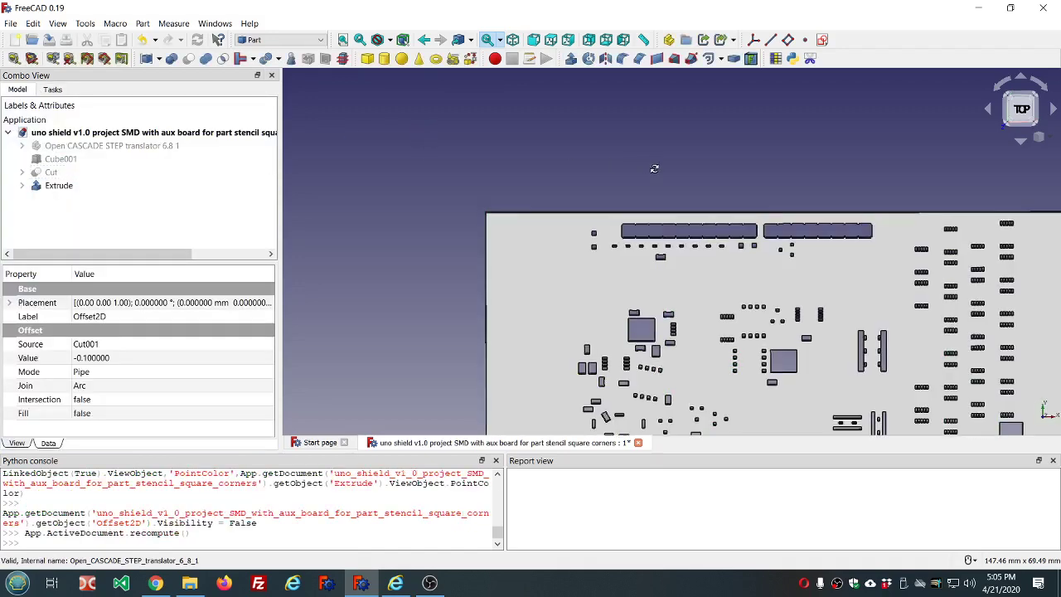
# Examine the extruded board's header and component openings up close and from several angles
pyautogui.moveTo(651, 166); pyautogui.dragTo(594, 166, button='middle')
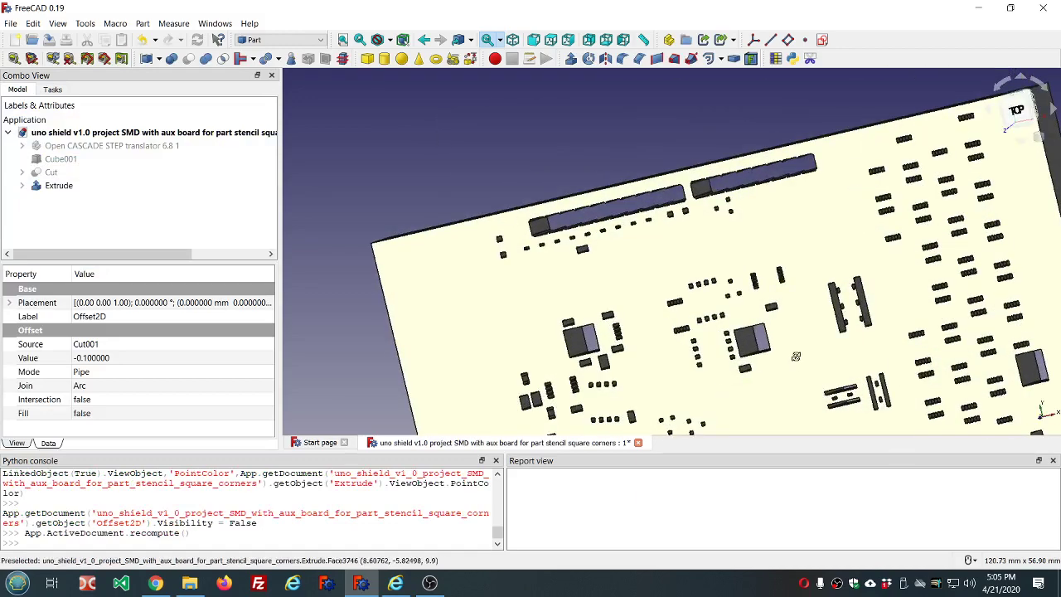
pyautogui.scroll(-5, 718, 390)
pyautogui.scroll(8, 863, 203)
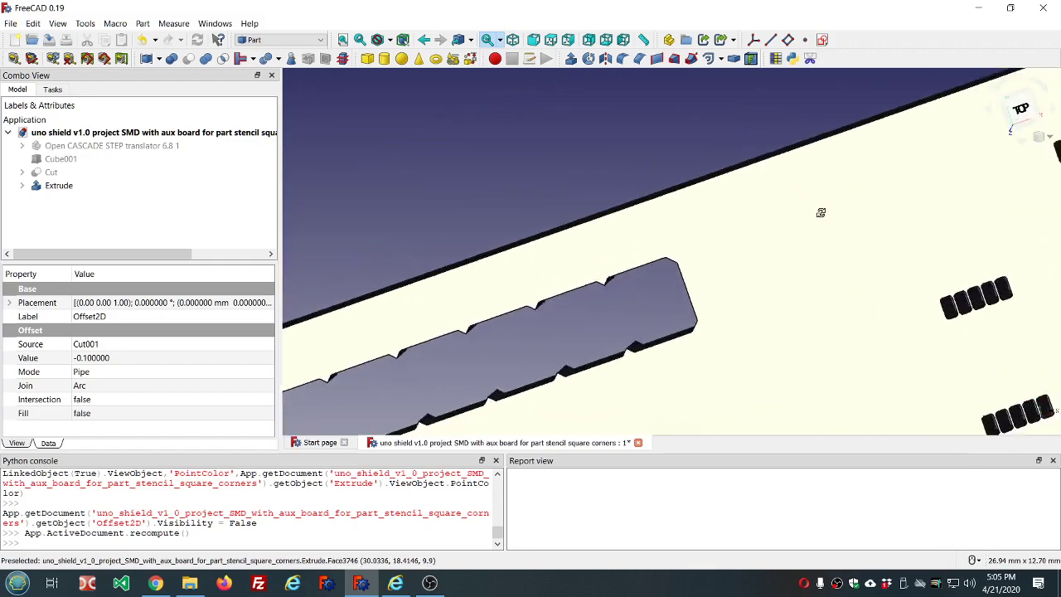
pyautogui.scroll(-5, 808, 208)
pyautogui.scroll(-4, 796, 205)
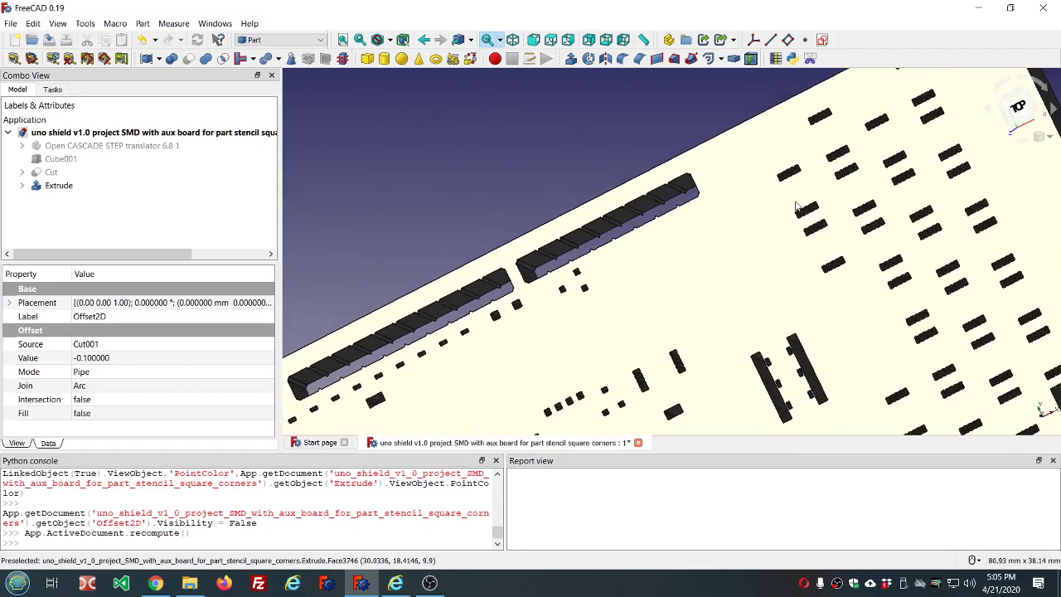
pyautogui.scroll(4, 381, 349)
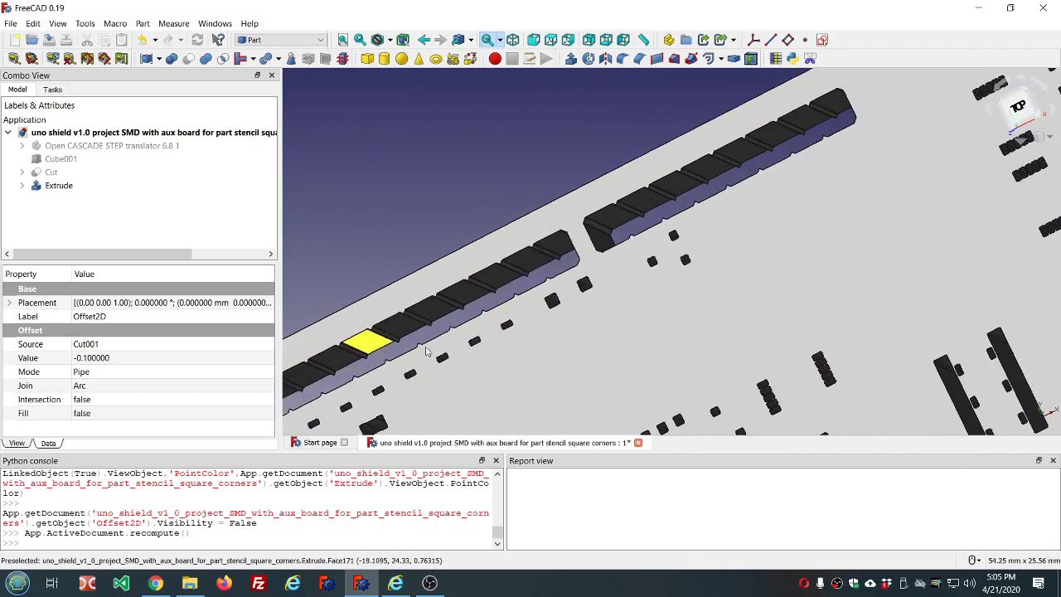
pyautogui.scroll(-3, 579, 352)
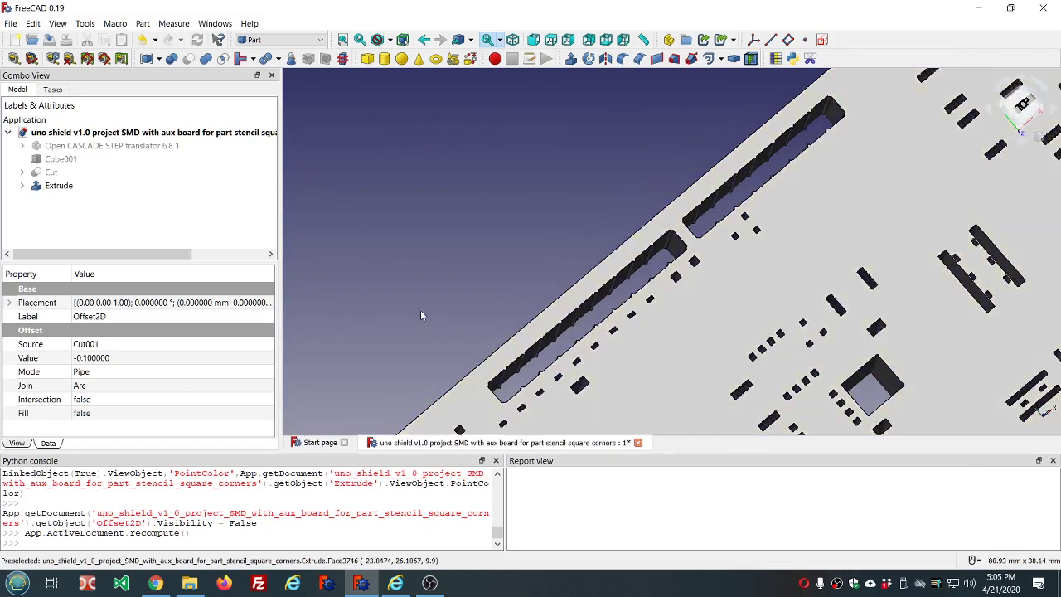
pyautogui.moveTo(538, 306); pyautogui.dragTo(674, 260, button='middle')
pyautogui.scroll(-3, 674, 262)
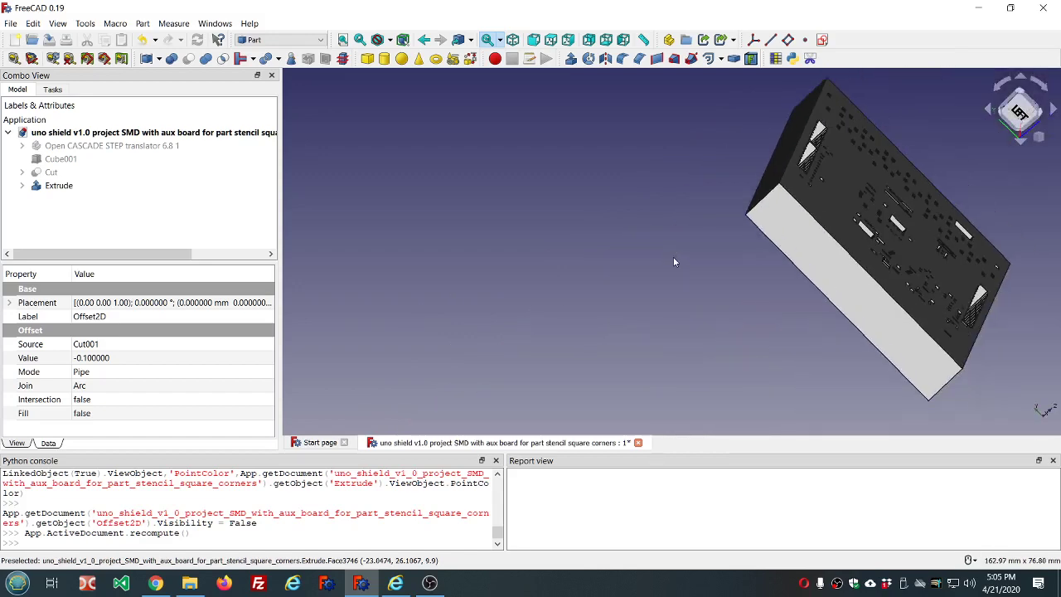
pyautogui.scroll(-3, 674, 262)
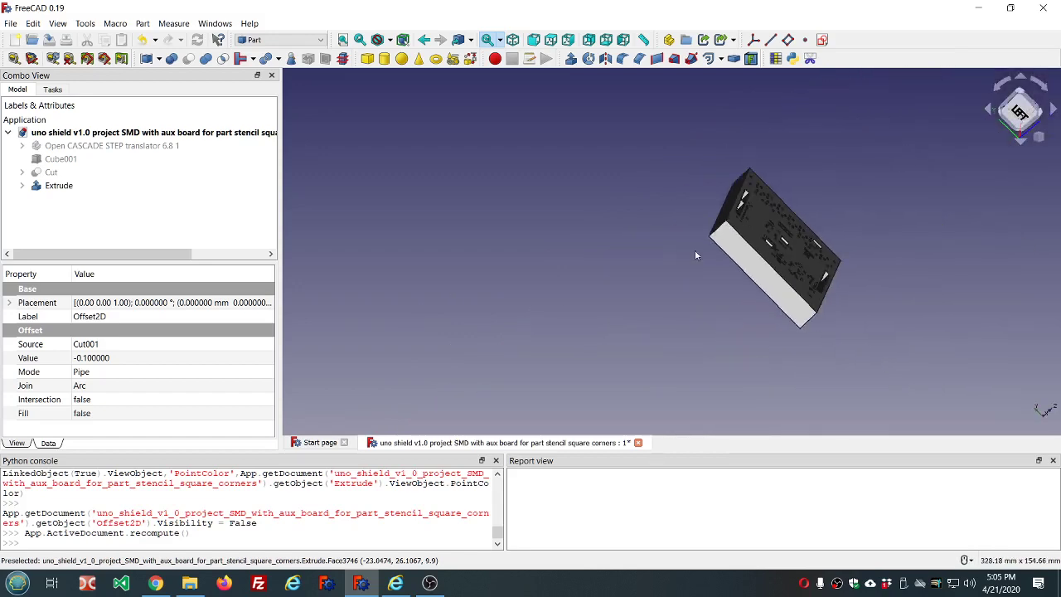
# Expand Cut and toggle the visibility of its Cube to compare that box with the extrusion
pyautogui.click(66, 158)
pyautogui.click(22, 172)
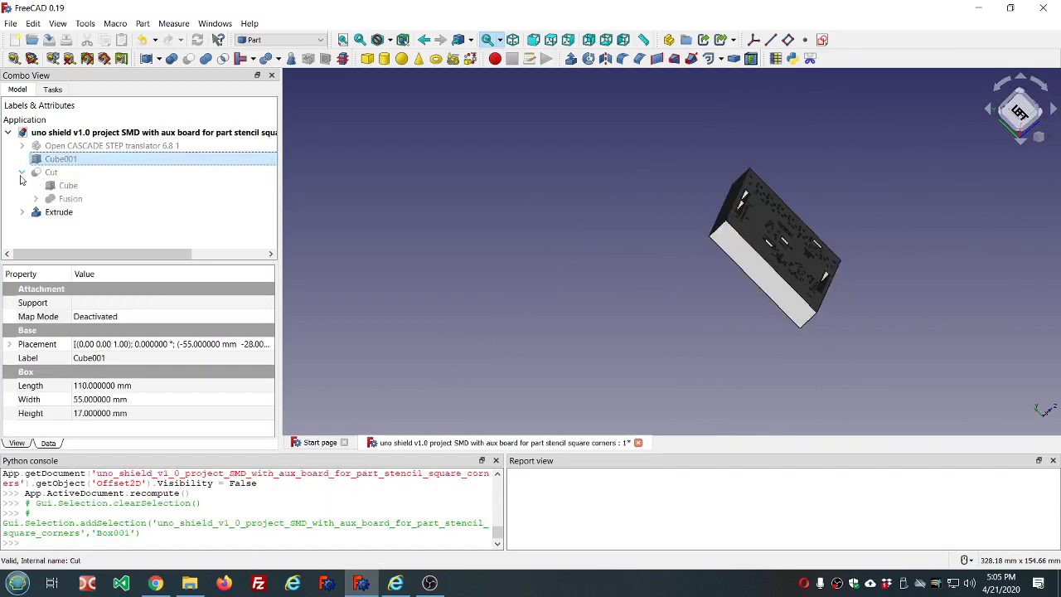
pyautogui.click(56, 188)
pyautogui.press('space')
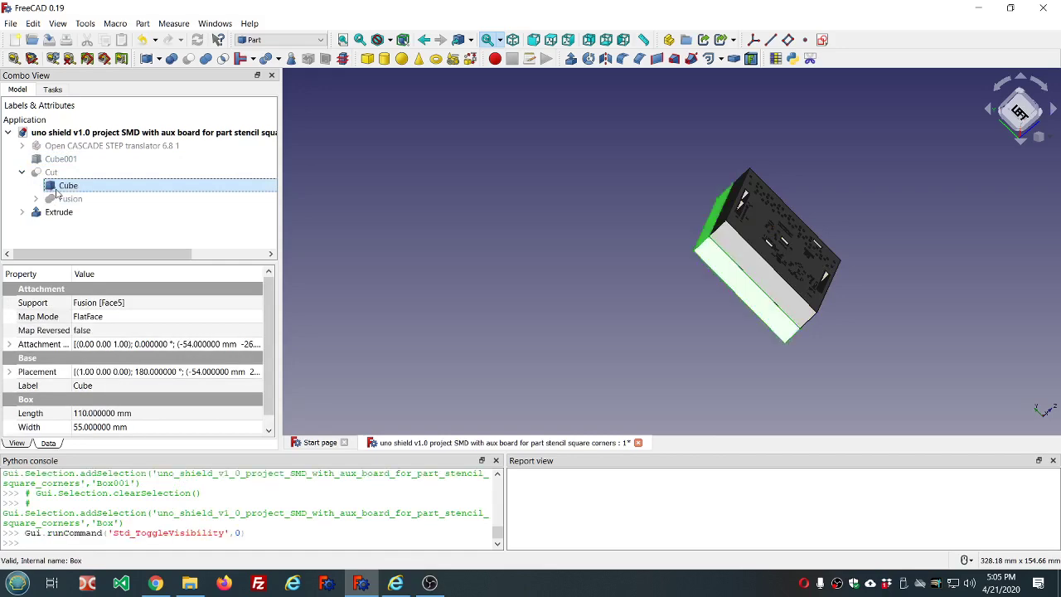
pyautogui.press('space')
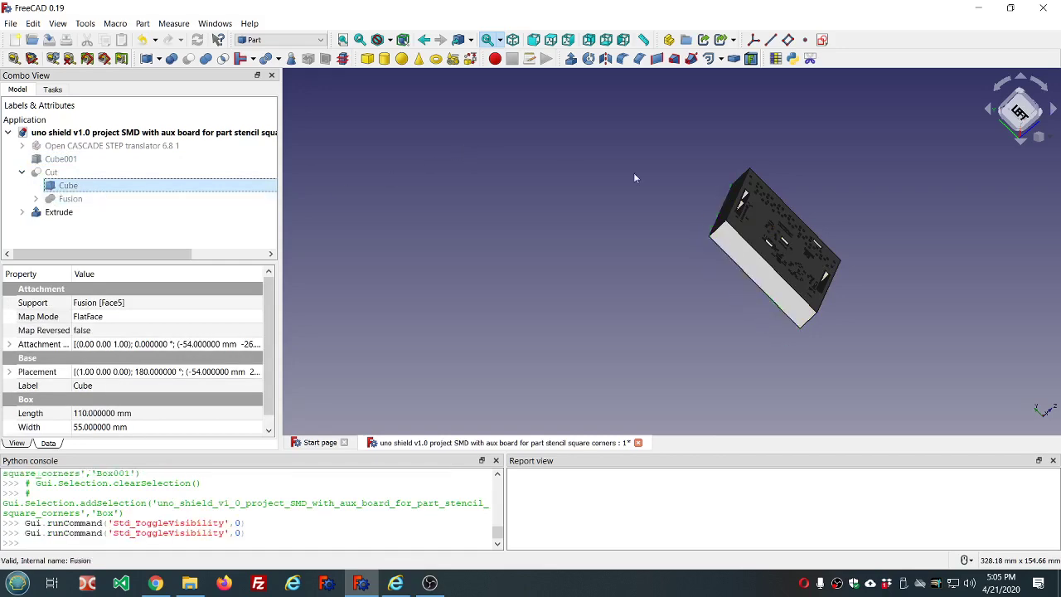
# Hide Extrude and show the box Cube001 in its place
pyautogui.scroll(2, 780, 179)
pyautogui.press('2')
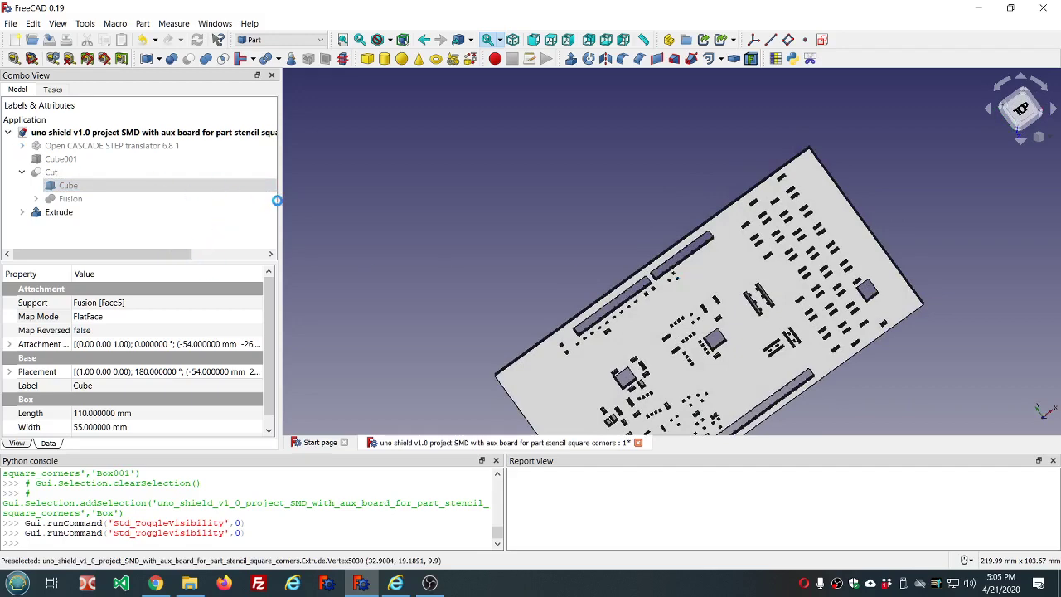
pyautogui.click(62, 213)
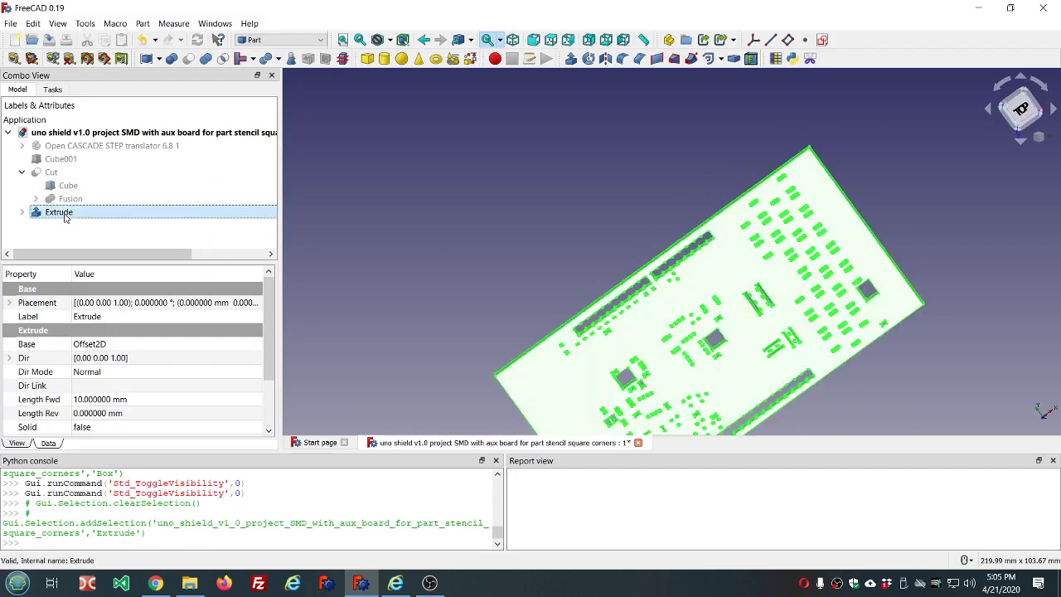
pyautogui.press('space')
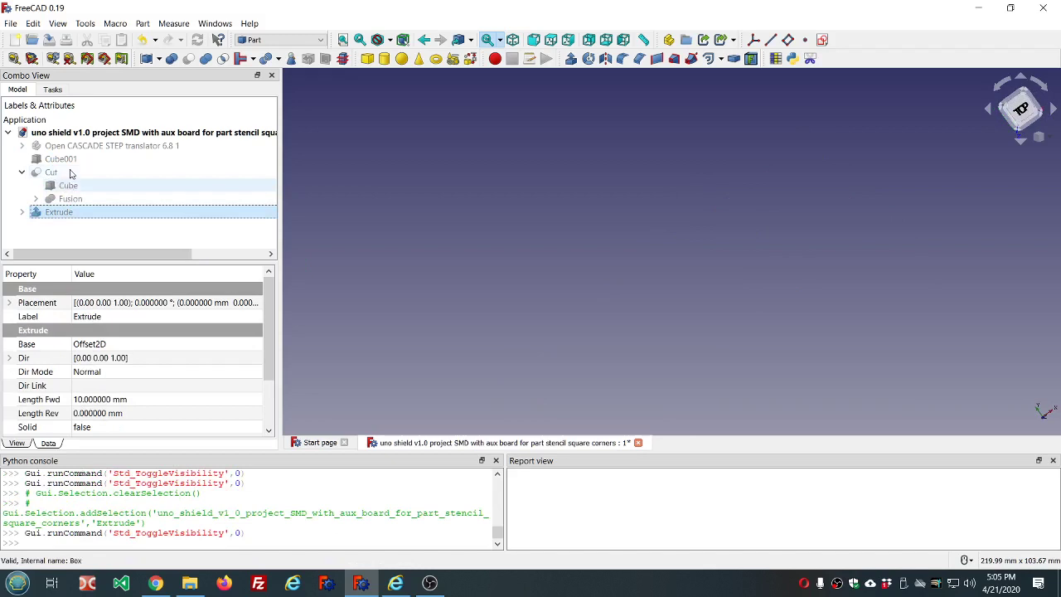
pyautogui.click(173, 160)
pyautogui.press('space')
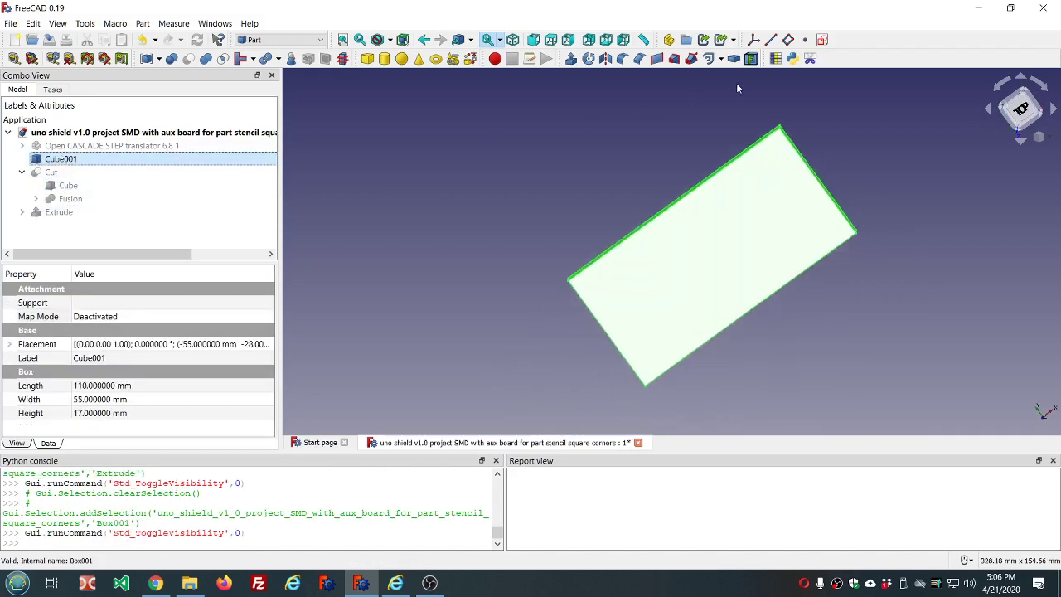
pyautogui.moveTo(736, 86); pyautogui.dragTo(759, 181, button='middle')
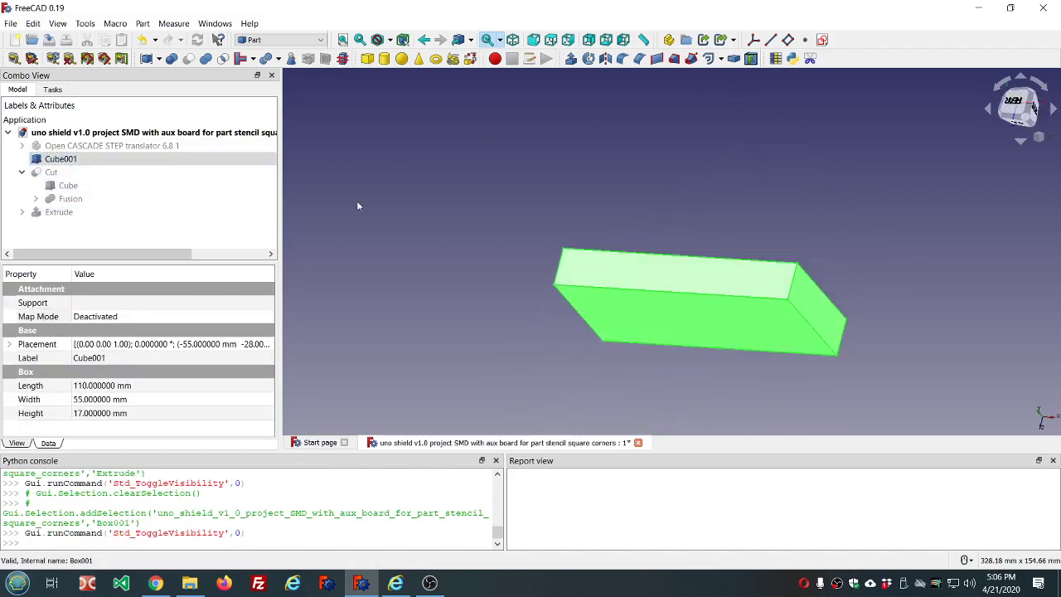
# Show the Fusion board together with Cube001 and examine how the box's edge meets the board
pyautogui.click(75, 199)
pyautogui.press('space')
pyautogui.moveTo(521, 134); pyautogui.dragTo(578, 166, button='middle')
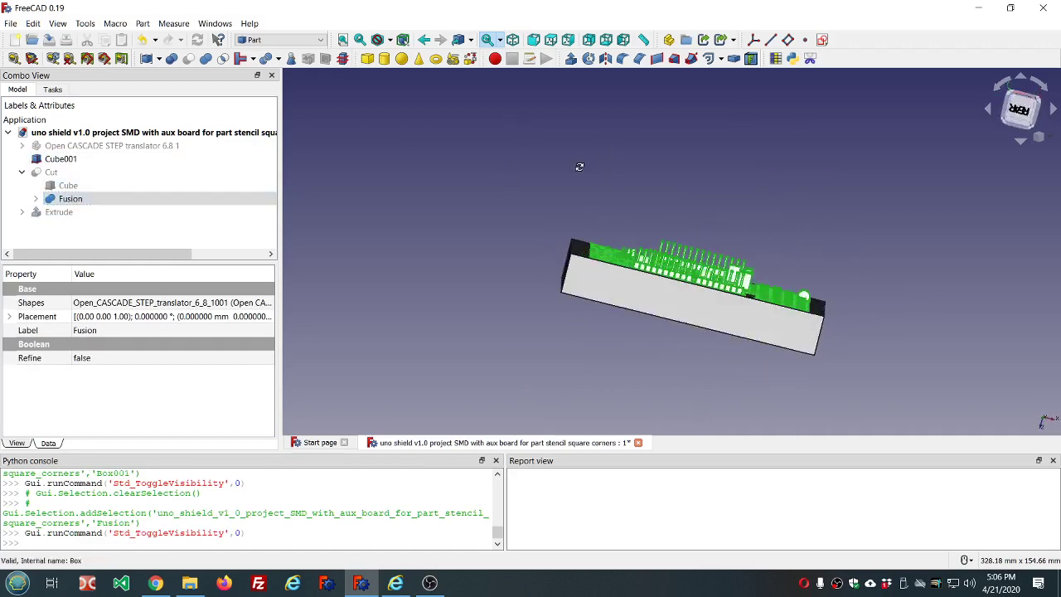
pyautogui.scroll(5, 609, 265)
pyautogui.scroll(2, 580, 254)
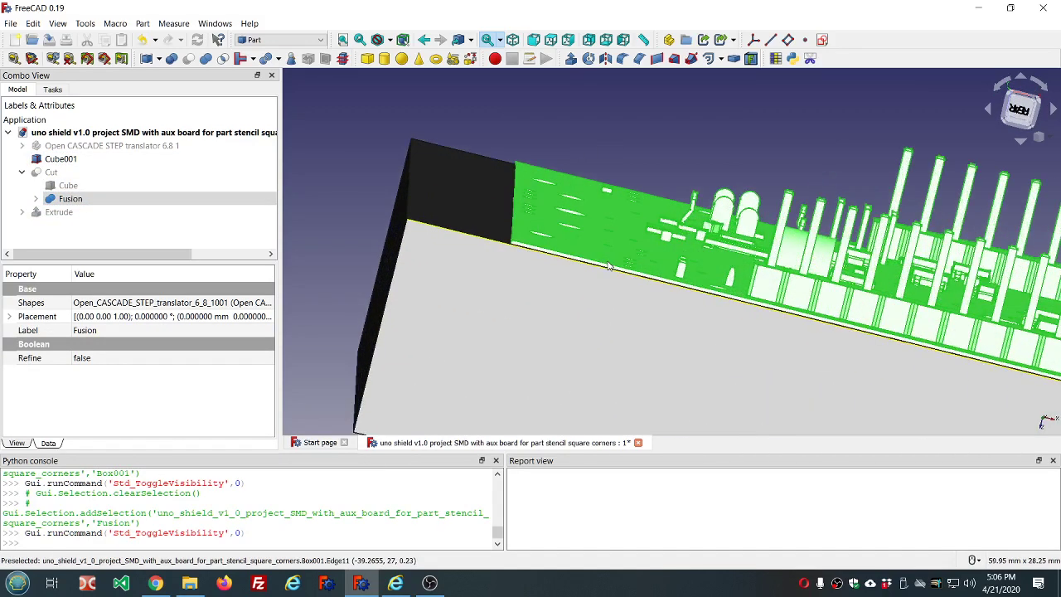
pyautogui.moveTo(572, 250); pyautogui.dragTo(566, 231, button='middle')
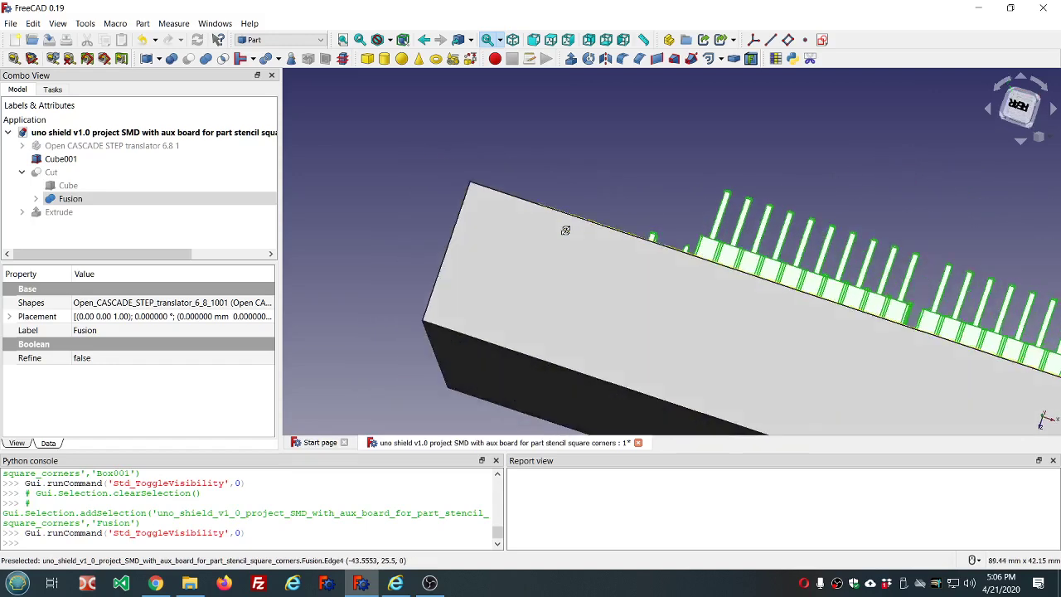
pyautogui.scroll(-3, 565, 236)
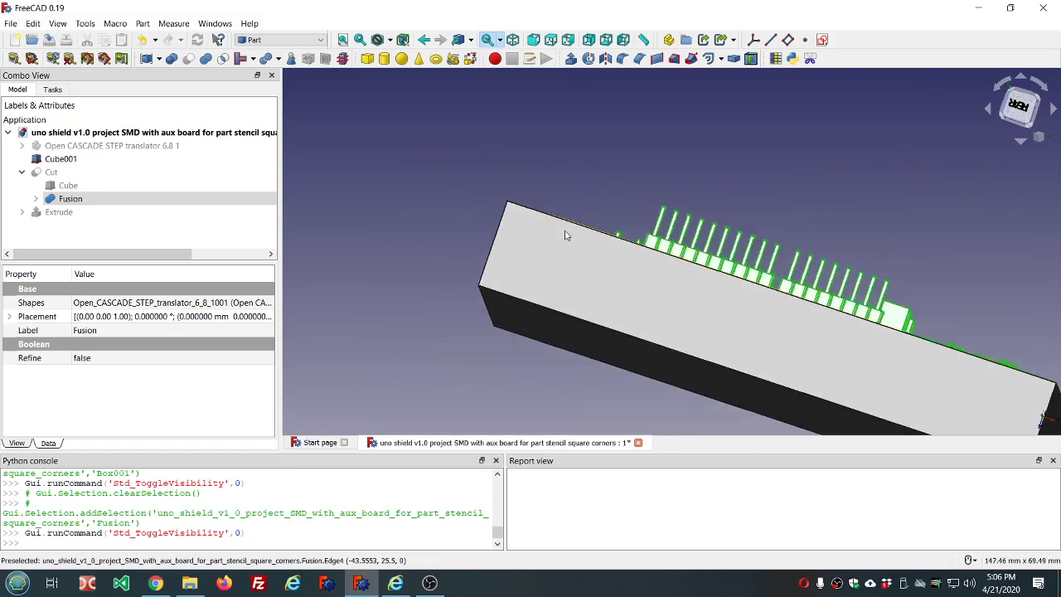
# Reset the placement of Cube001 to zero translation and rotation
pyautogui.click(84, 165)
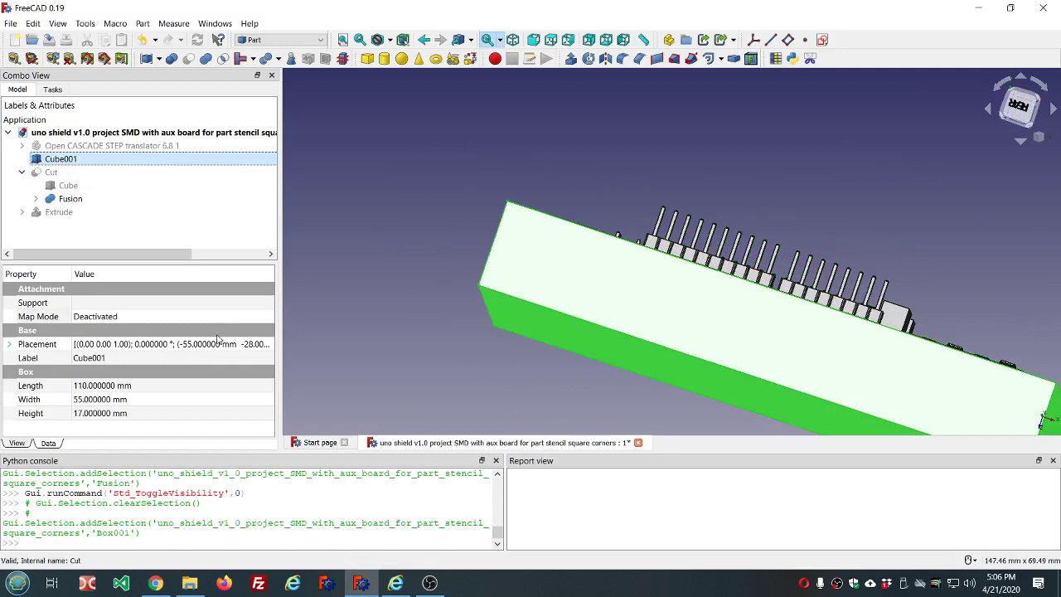
pyautogui.click(218, 342)
pyautogui.click(266, 344)
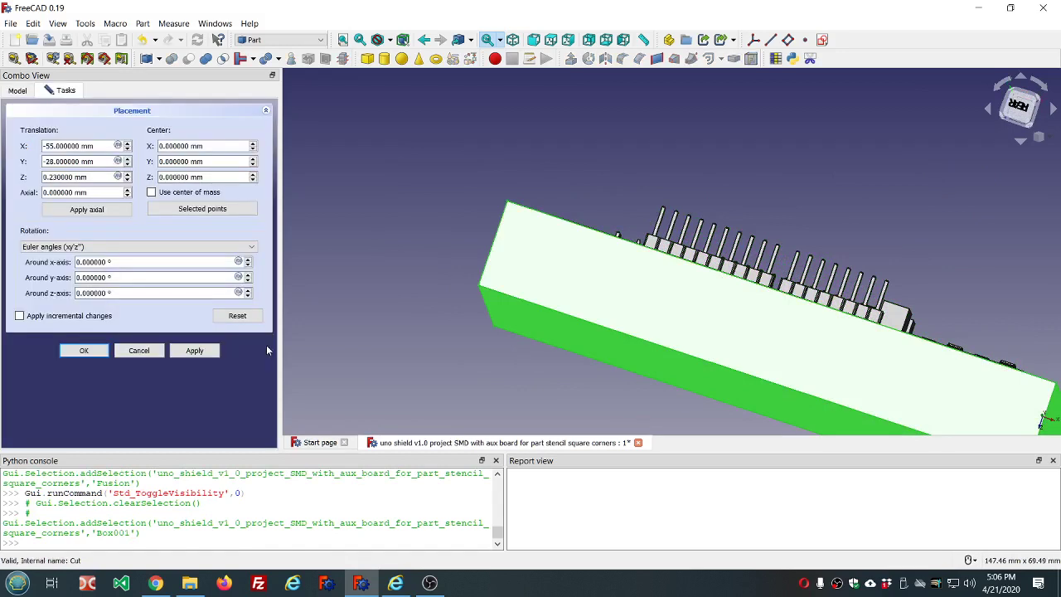
pyautogui.click(237, 315)
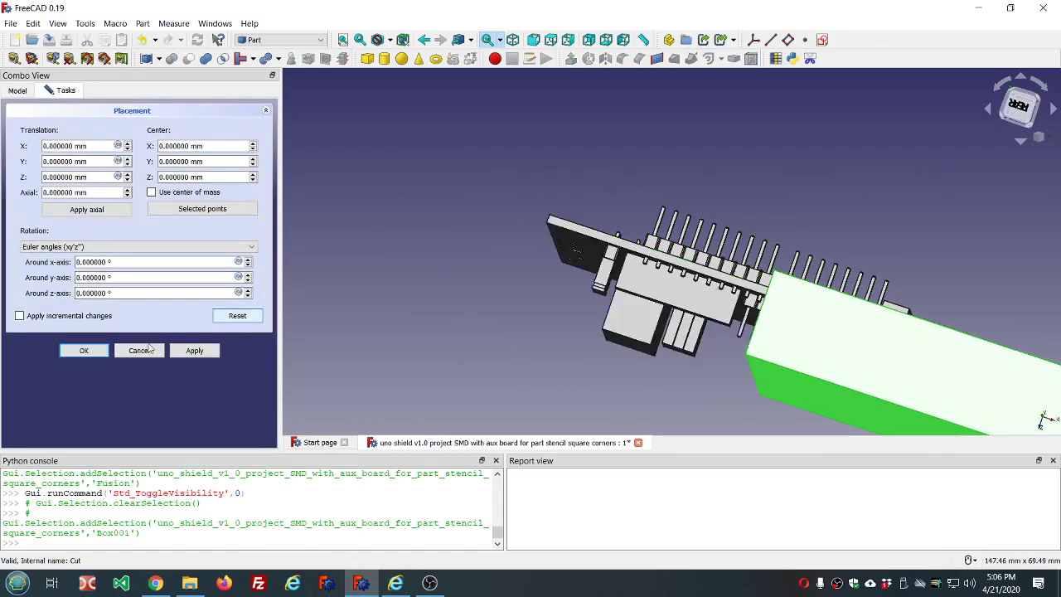
pyautogui.click(83, 351)
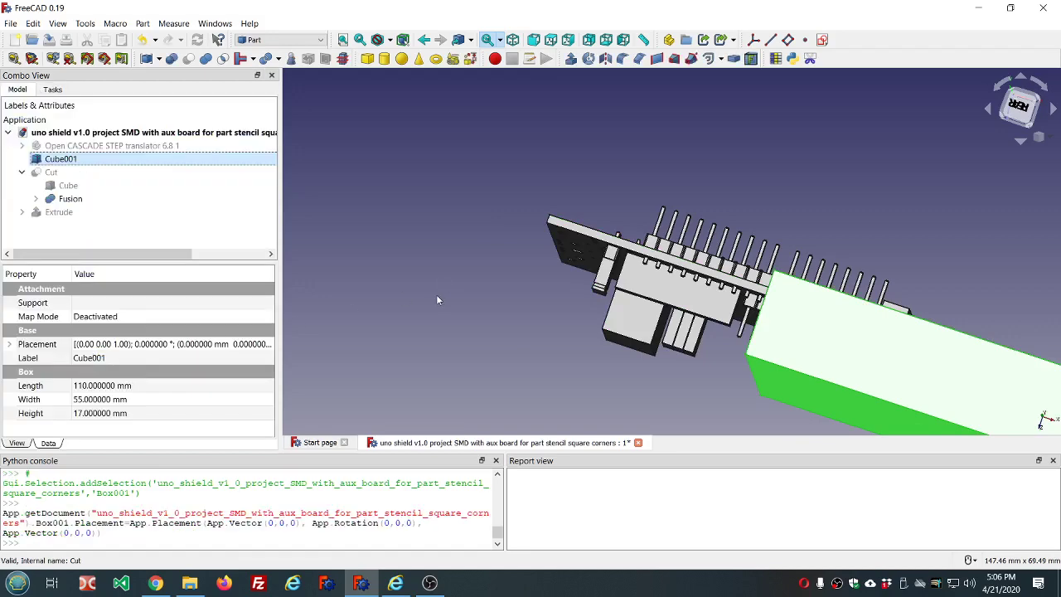
pyautogui.moveTo(438, 300)
pyautogui.mouseDown(button='middle')
pyautogui.moveTo(497, 274)
pyautogui.moveTo(583, 282)
pyautogui.moveTo(398, 232)
pyautogui.moveTo(412, 365)
pyautogui.moveTo(471, 357)
pyautogui.moveTo(416, 273)
pyautogui.moveTo(424, 307)
pyautogui.mouseUp(button='middle')
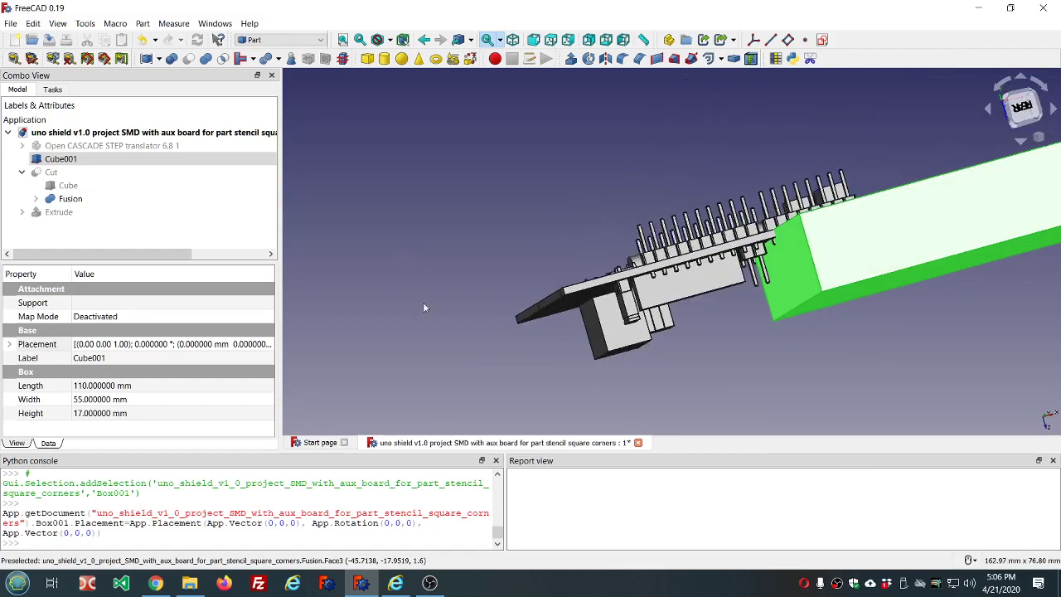
# Toggle the visibility of Cut's Cube to check its position on the board, leaving it hidden
pyautogui.click(69, 188)
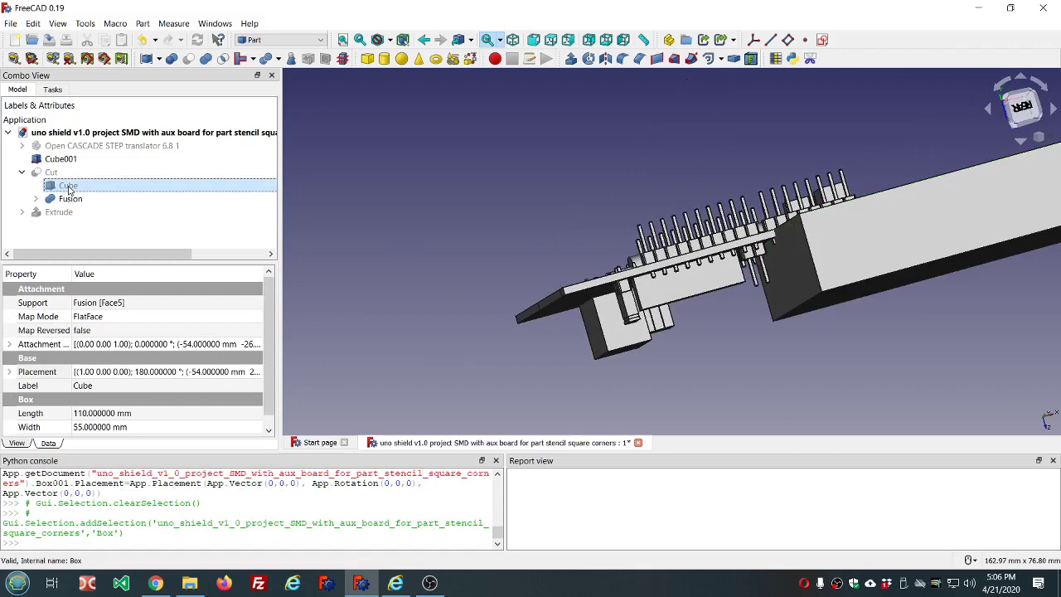
pyautogui.press('space')
pyautogui.press('space')
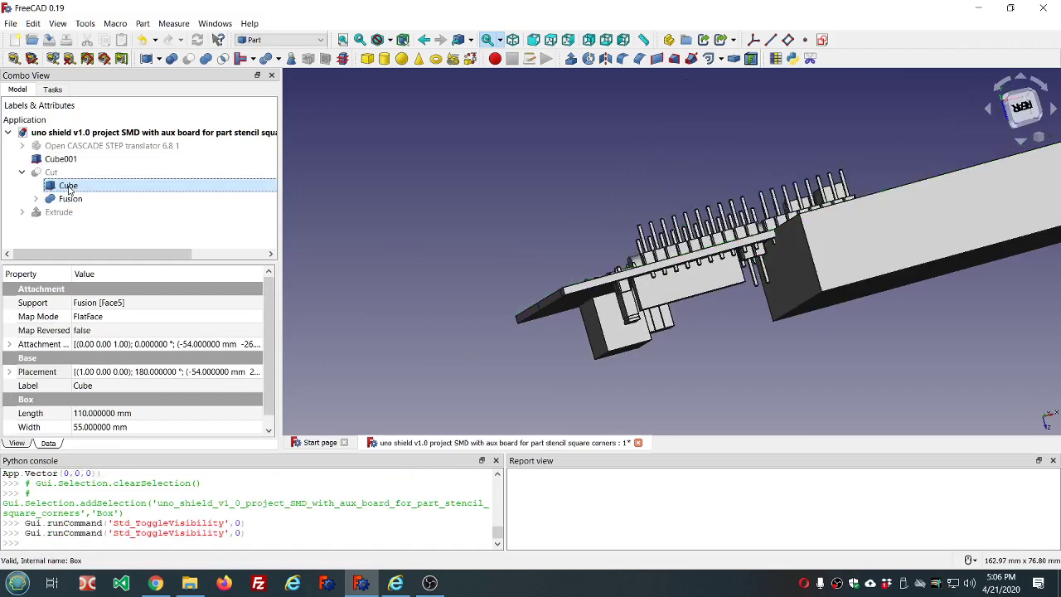
pyautogui.press('space')
pyautogui.press('space')
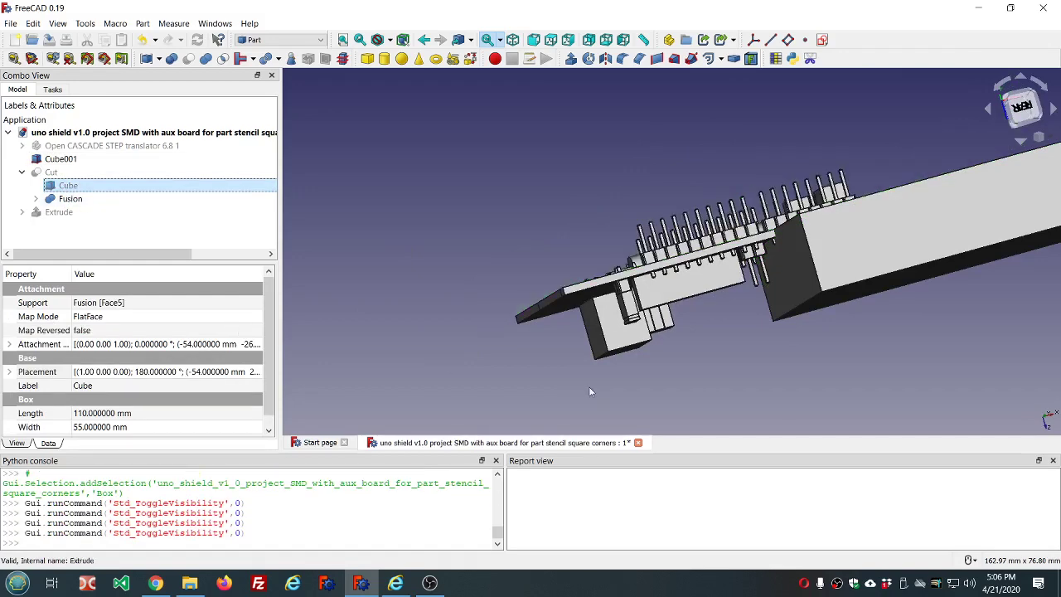
pyautogui.moveTo(590, 391); pyautogui.dragTo(569, 267, button='middle')
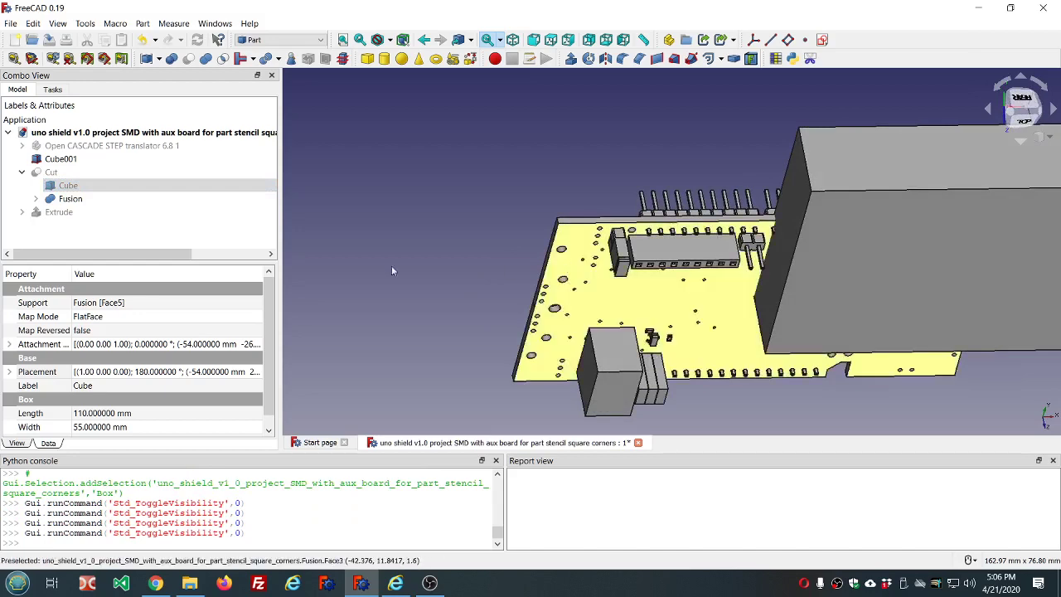
# Attach Cube001 to the Fusion board's large flat face using the XY on plane mode
pyautogui.click(60, 158)
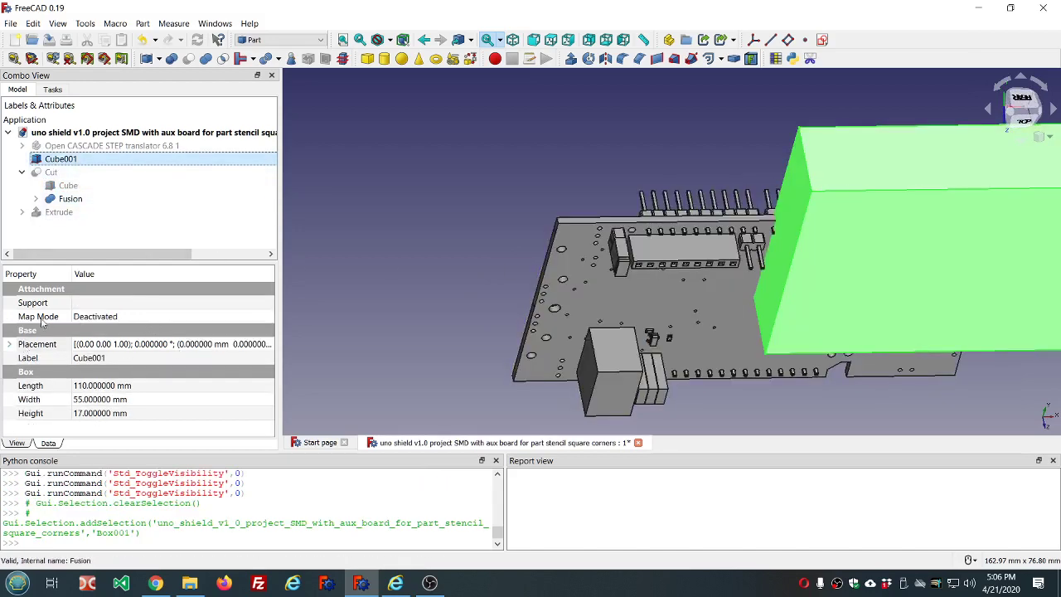
pyautogui.click(170, 320)
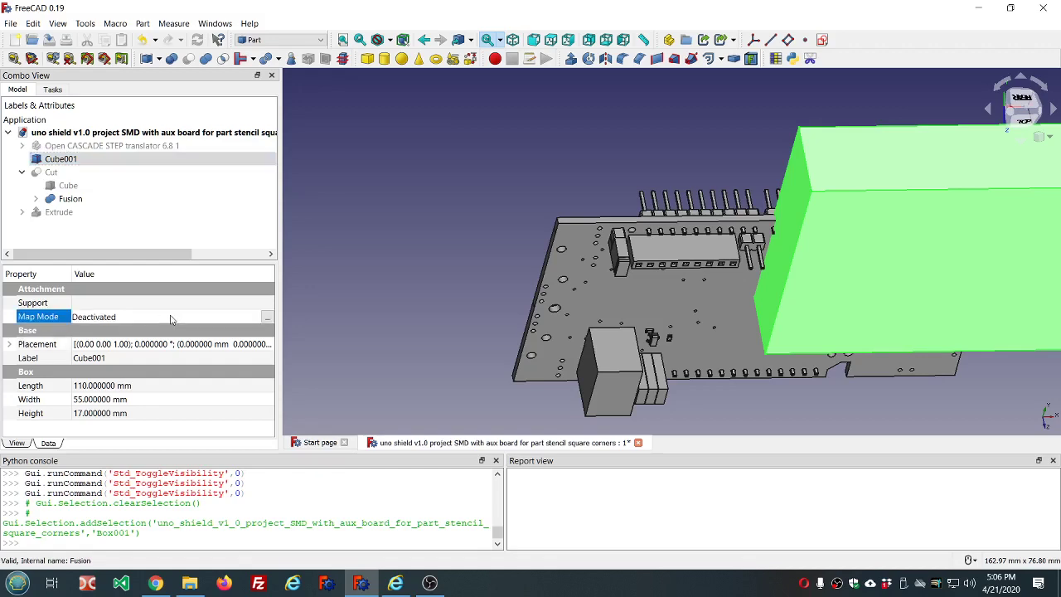
pyautogui.click(266, 319)
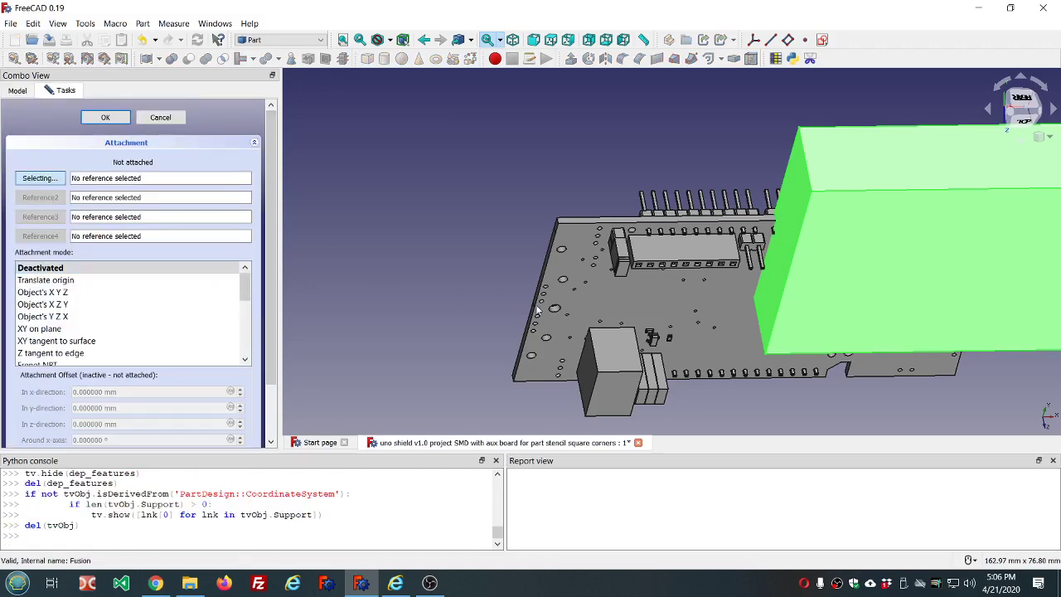
pyautogui.click(616, 307)
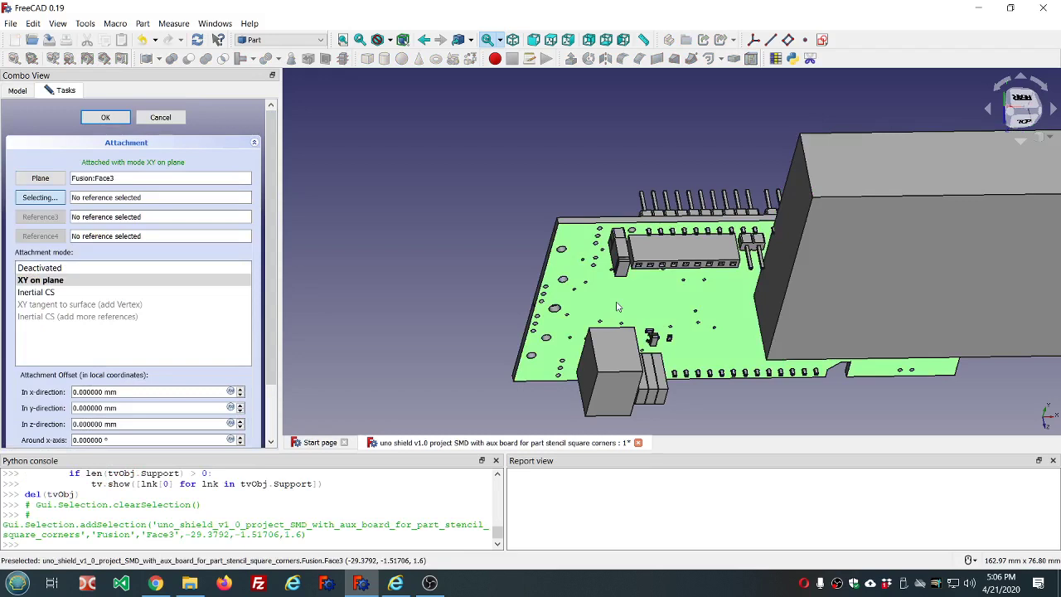
# Set Cube001's attachment offset in the x-direction to -55 mm
pyautogui.scroll(-2, 166, 332)
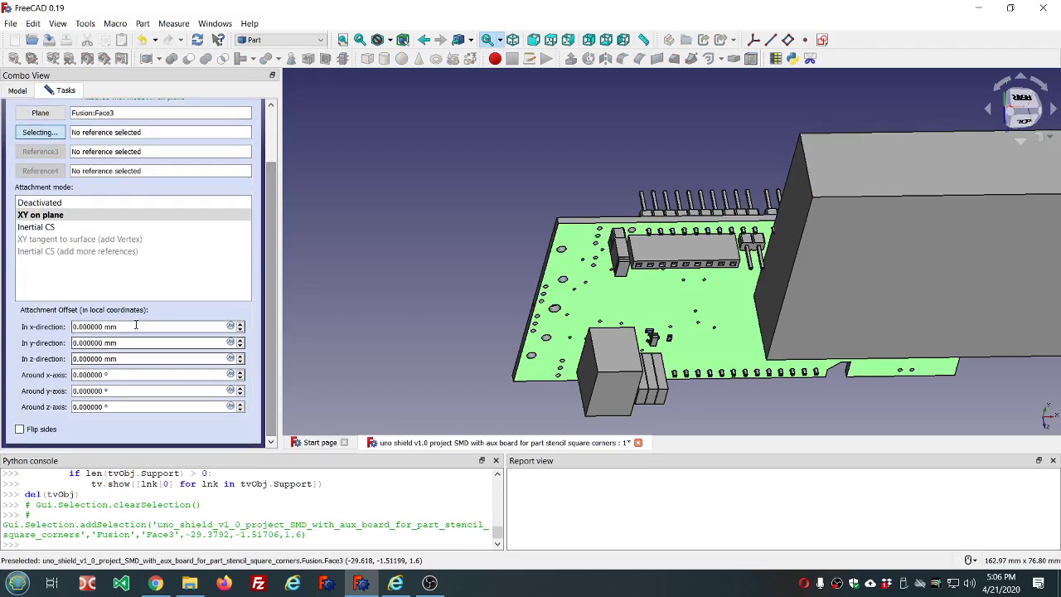
pyautogui.scroll(-20, 138, 326)
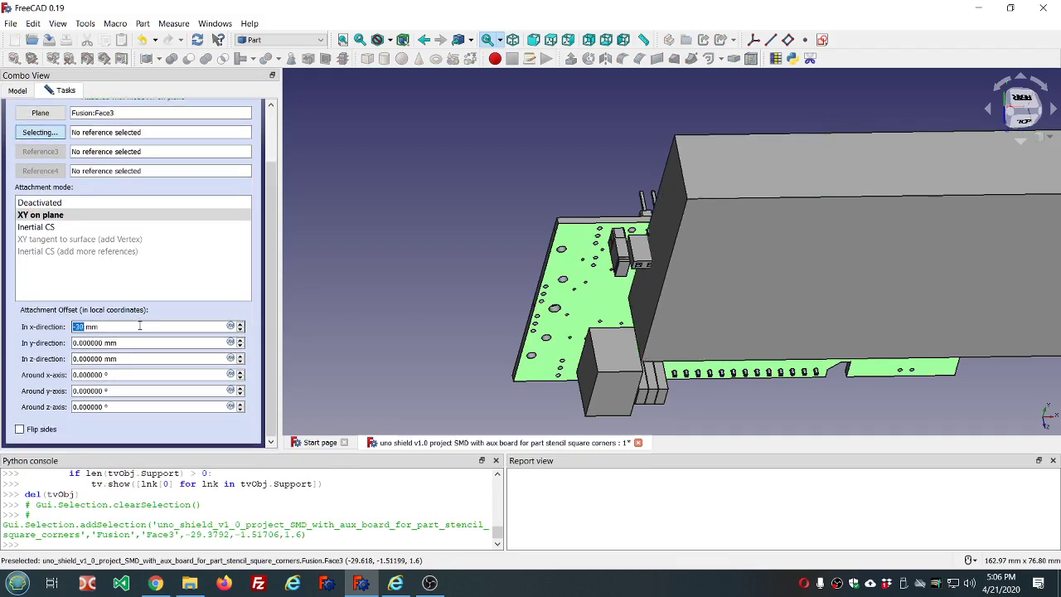
pyautogui.scroll(-20, 139, 326)
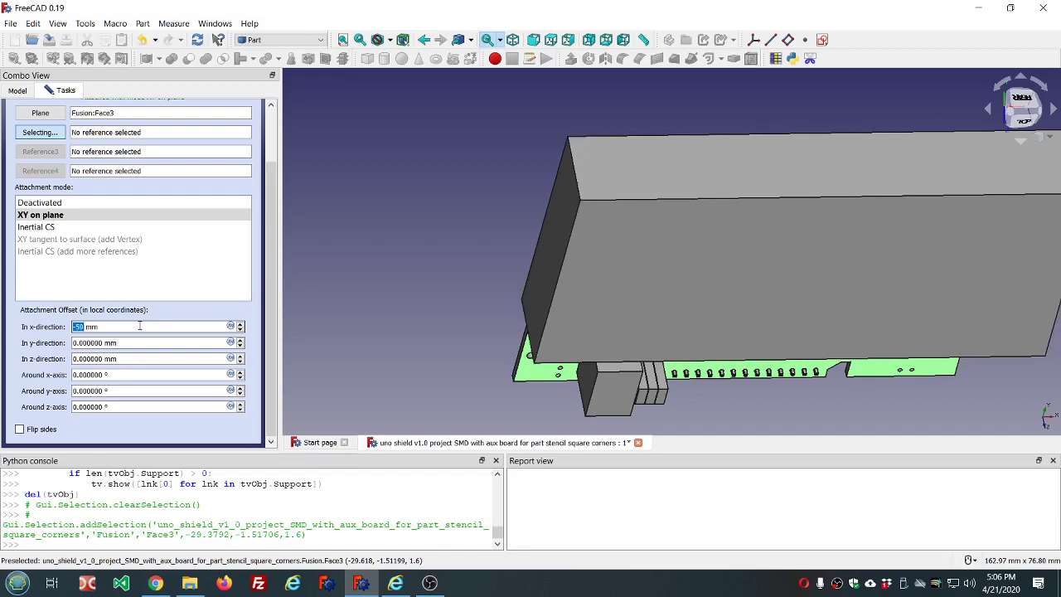
pyautogui.click(687, 97)
pyautogui.press('5')
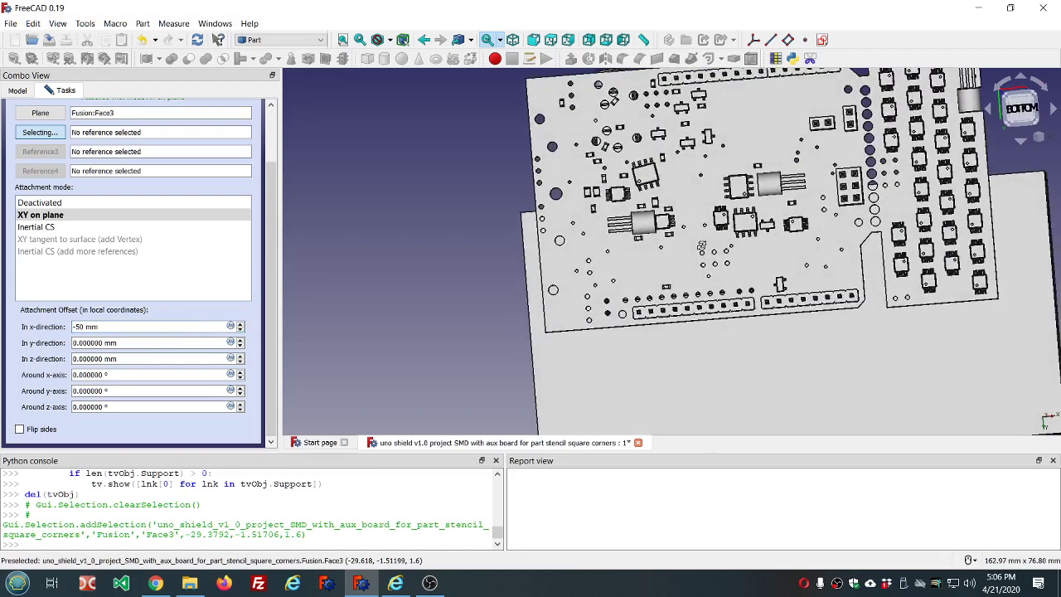
pyautogui.scroll(-5, 182, 326)
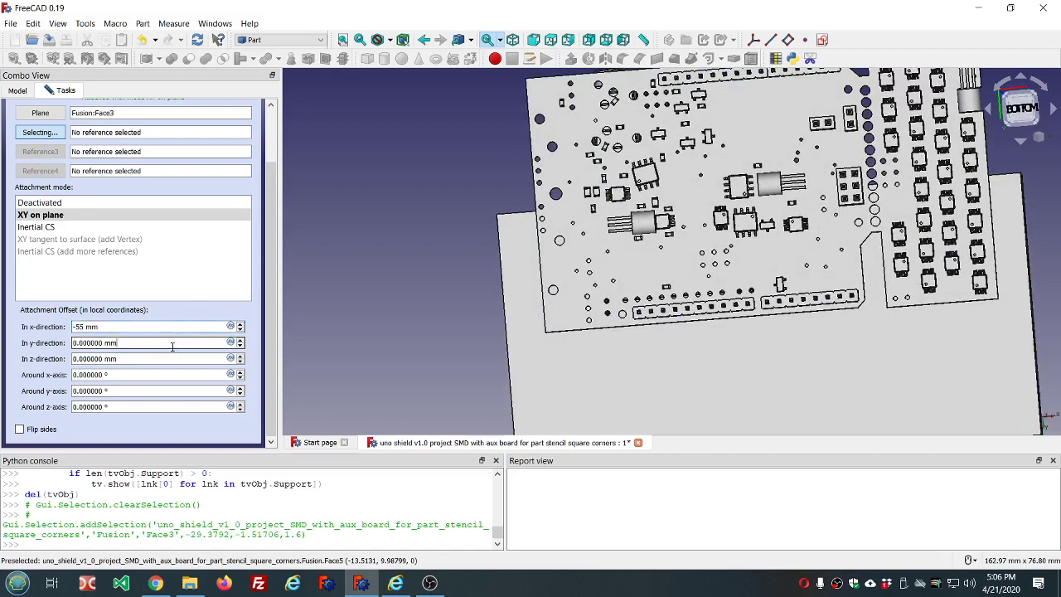
# Set Cube001's attachment offset in the y-direction to -28.5 mm so the box covers both long edges of the board
pyautogui.scroll(-20, 172, 346)
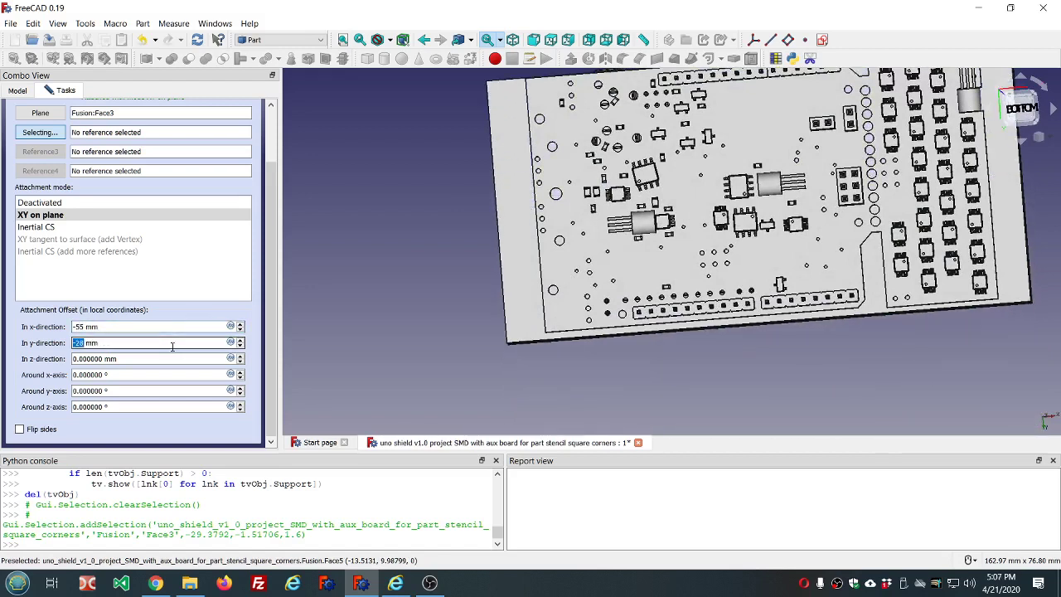
pyautogui.scroll(-1, 173, 347)
pyautogui.moveTo(357, 316); pyautogui.dragTo(403, 315, button='middle')
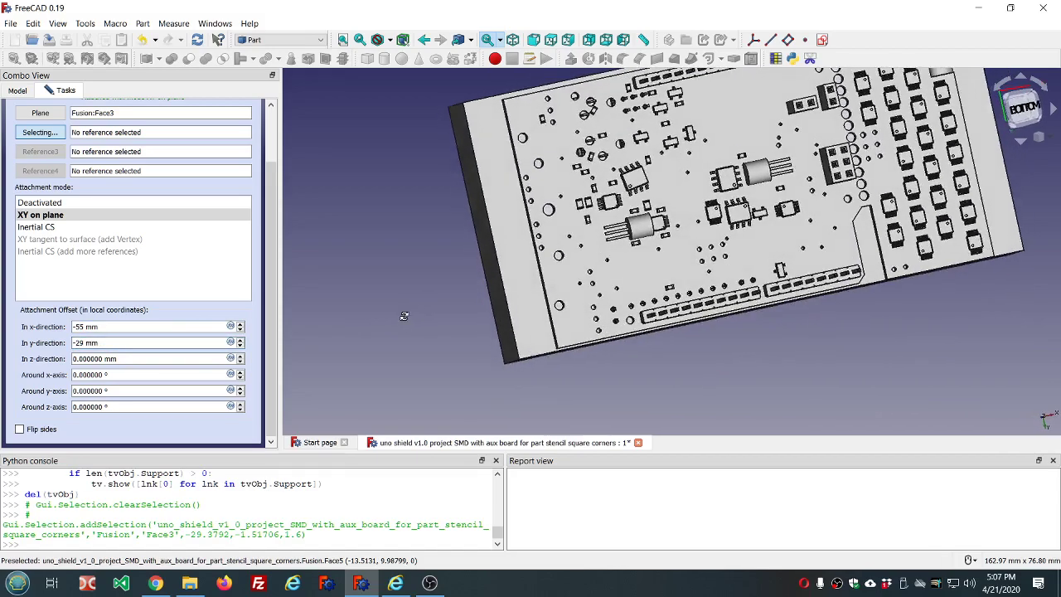
pyautogui.scroll(-3, 403, 315)
pyautogui.scroll(-2, 403, 315)
pyautogui.scroll(3, 710, 186)
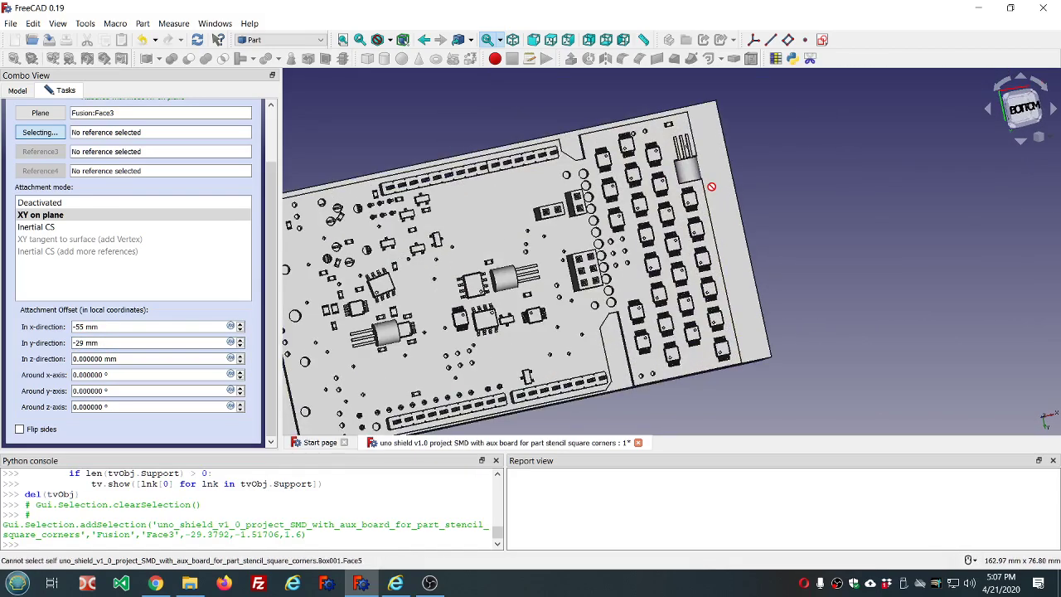
pyautogui.click(144, 340)
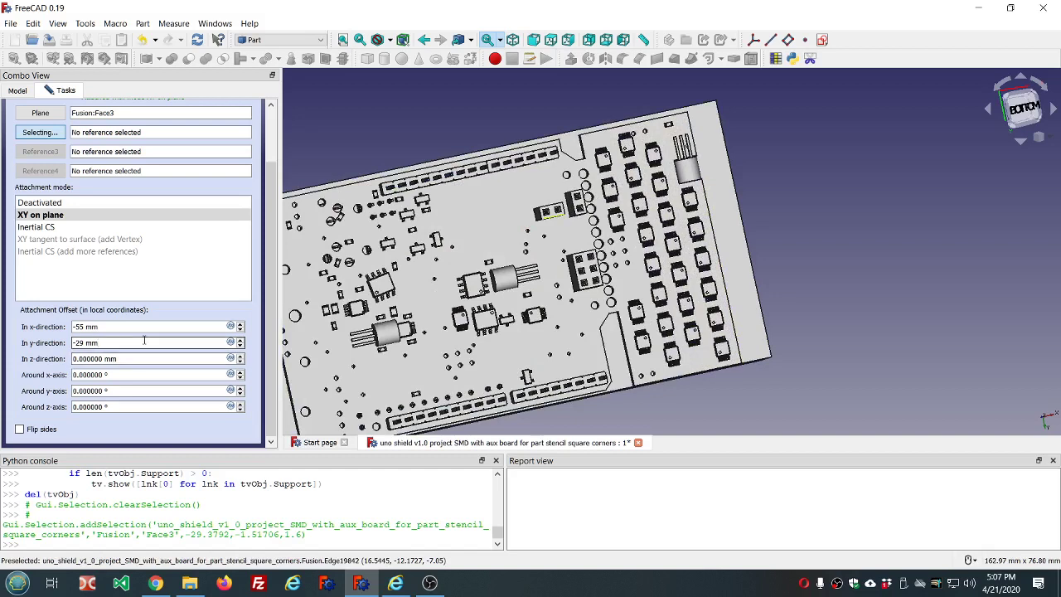
pyautogui.doubleClick(144, 340)
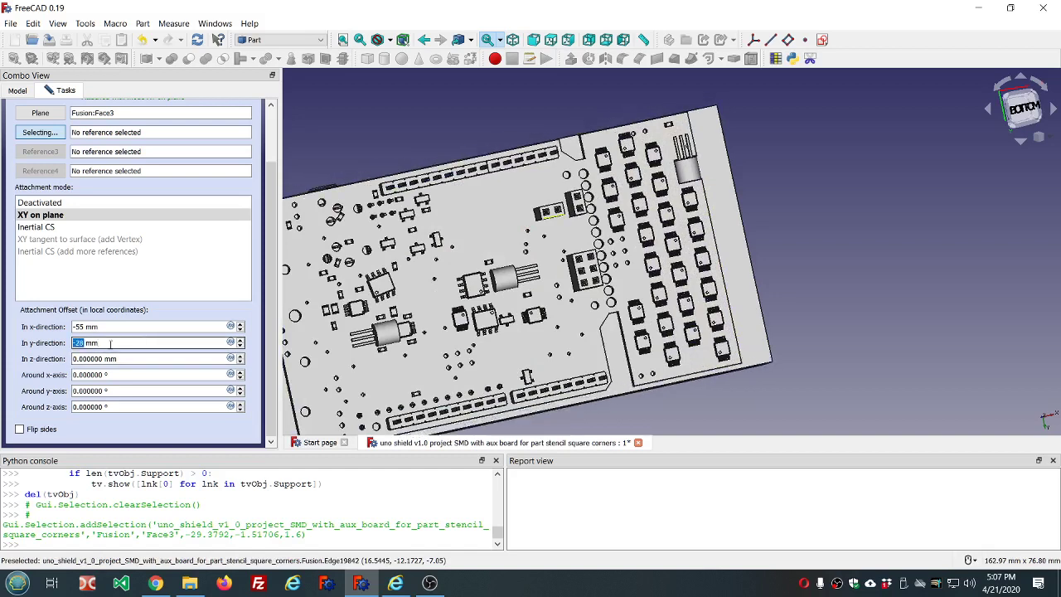
pyautogui.write('-28')
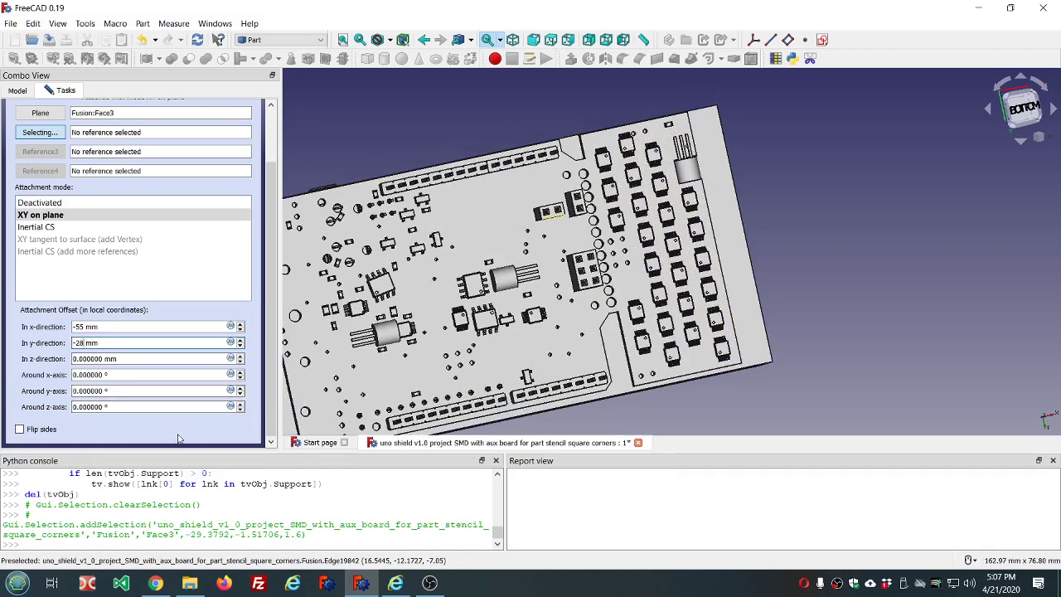
pyautogui.write('.5')
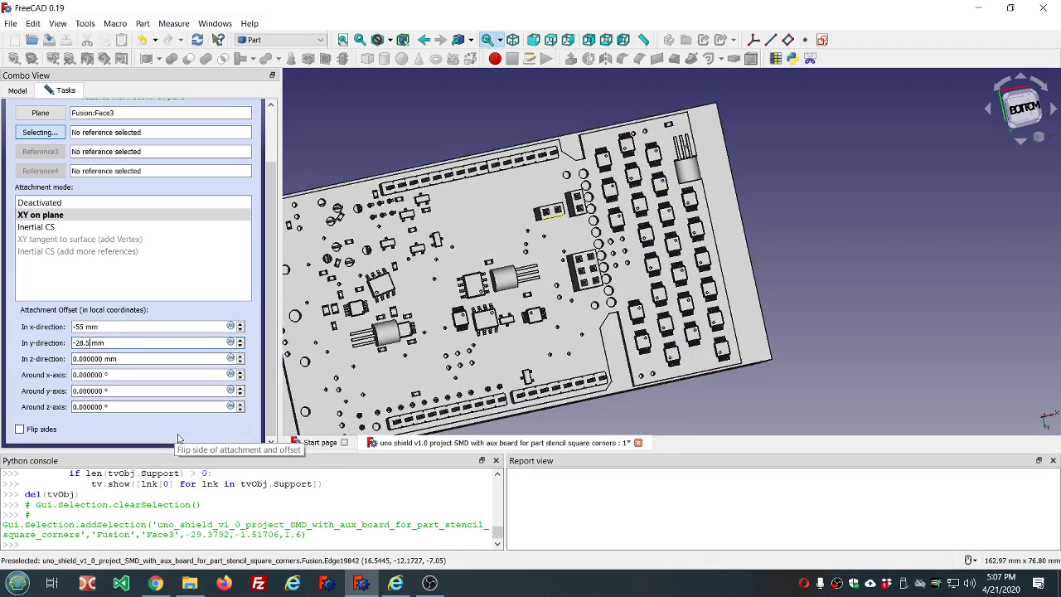
# Set Cube001's attachment offset in the z-direction to 0.1 mm and accept the attachment
pyautogui.doubleClick(161, 358)
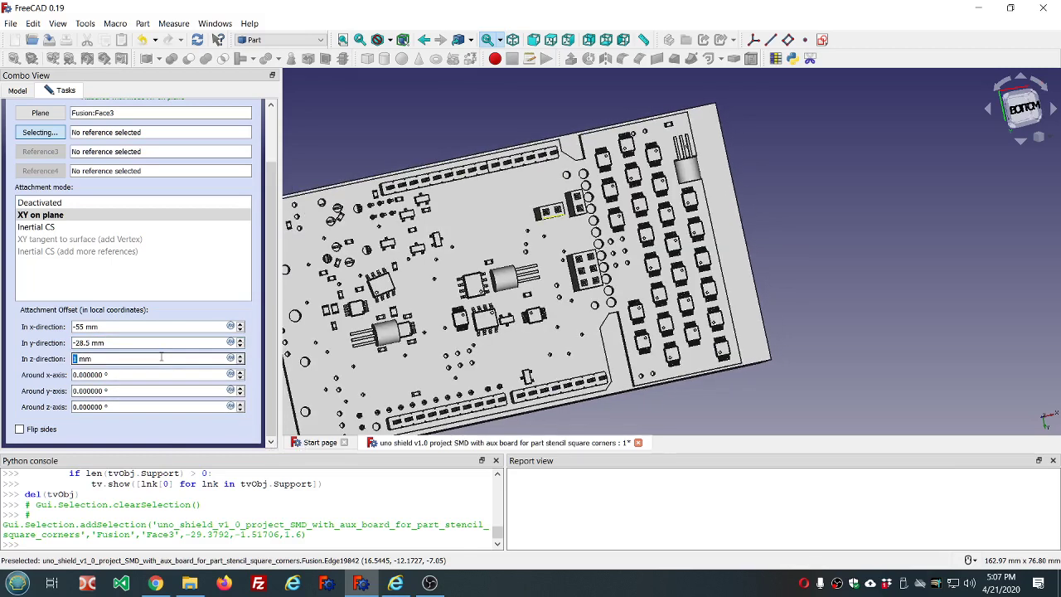
pyautogui.write('0.')
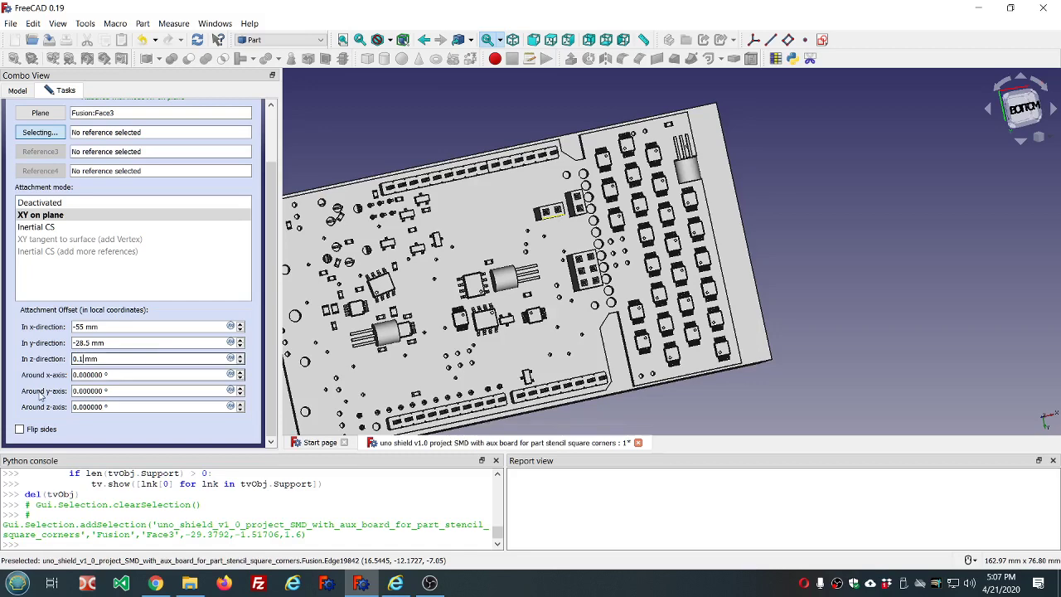
pyautogui.moveTo(534, 98); pyautogui.dragTo(585, 185, button='middle')
pyautogui.scroll(2, 255, 113)
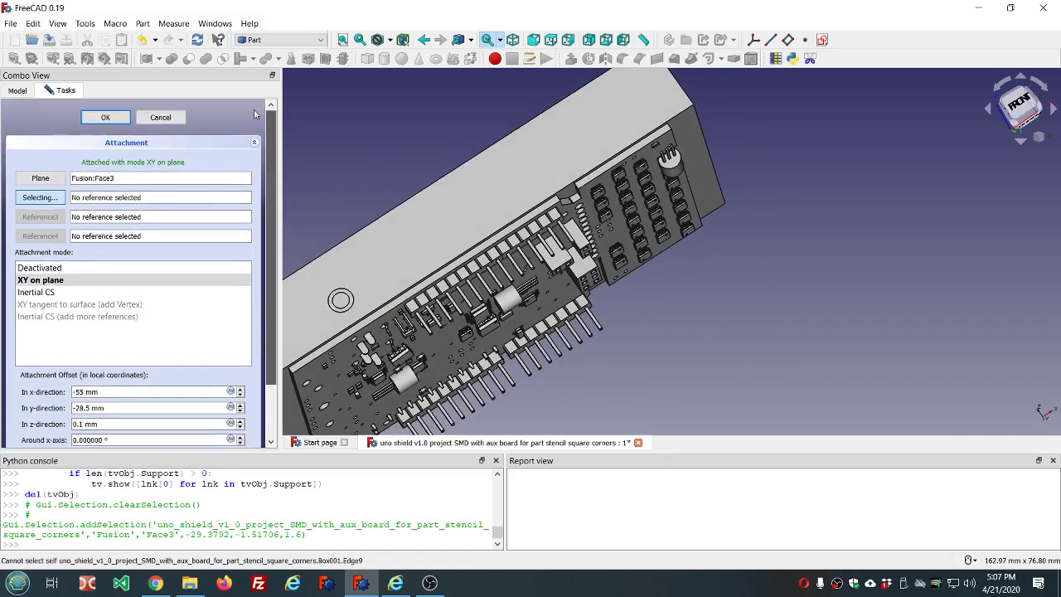
pyautogui.click(105, 117)
# Cut the Fusion board out of Cube001 and inspect the pockets on the resulting solid's underside
pyautogui.click(84, 159)
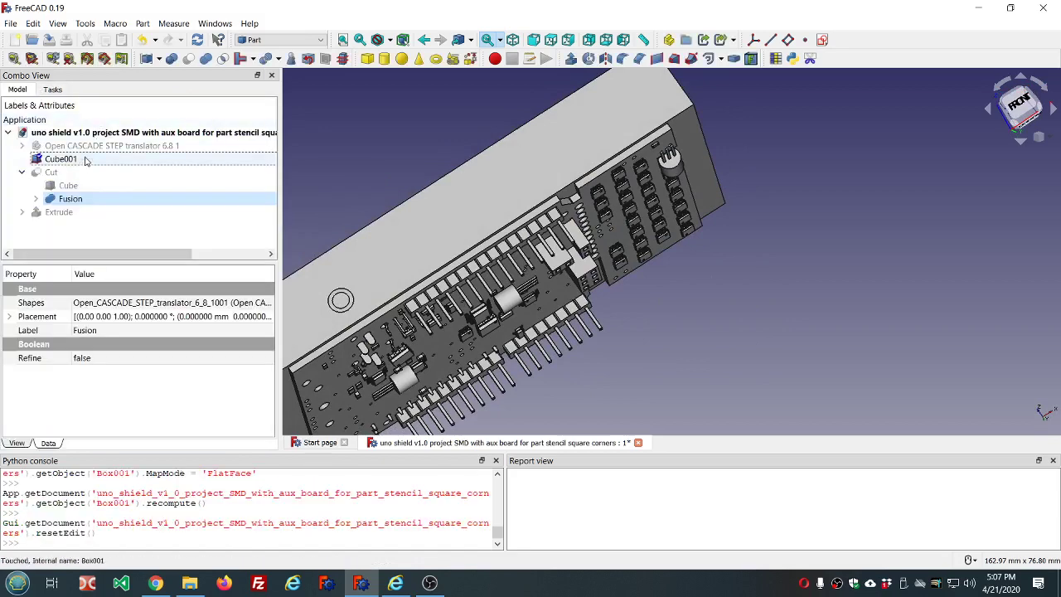
pyautogui.keyDown('ctrl'); pyautogui.click(82, 199); pyautogui.keyUp('ctrl')
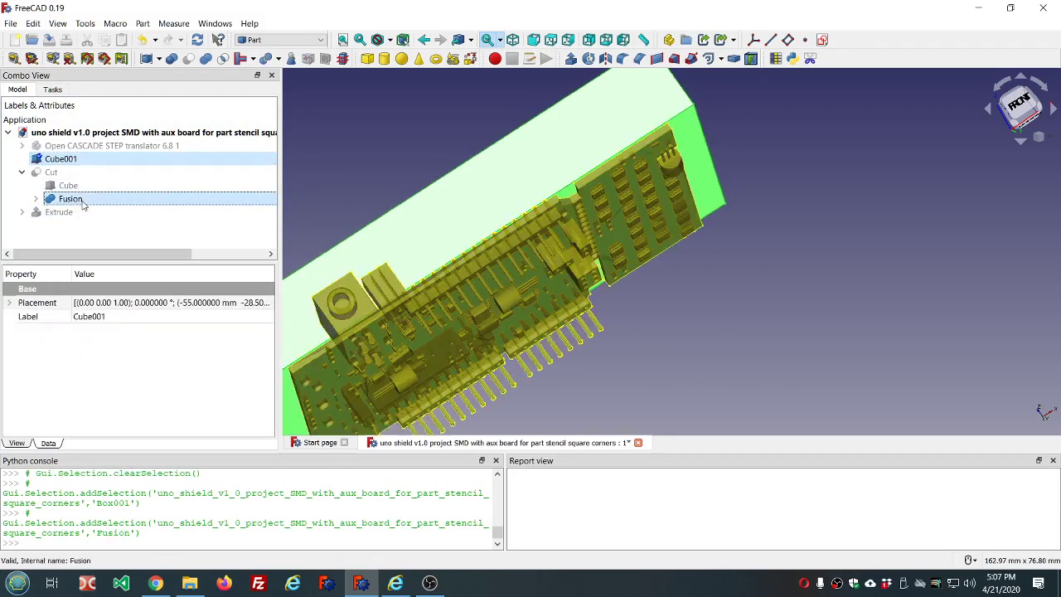
pyautogui.click(189, 59)
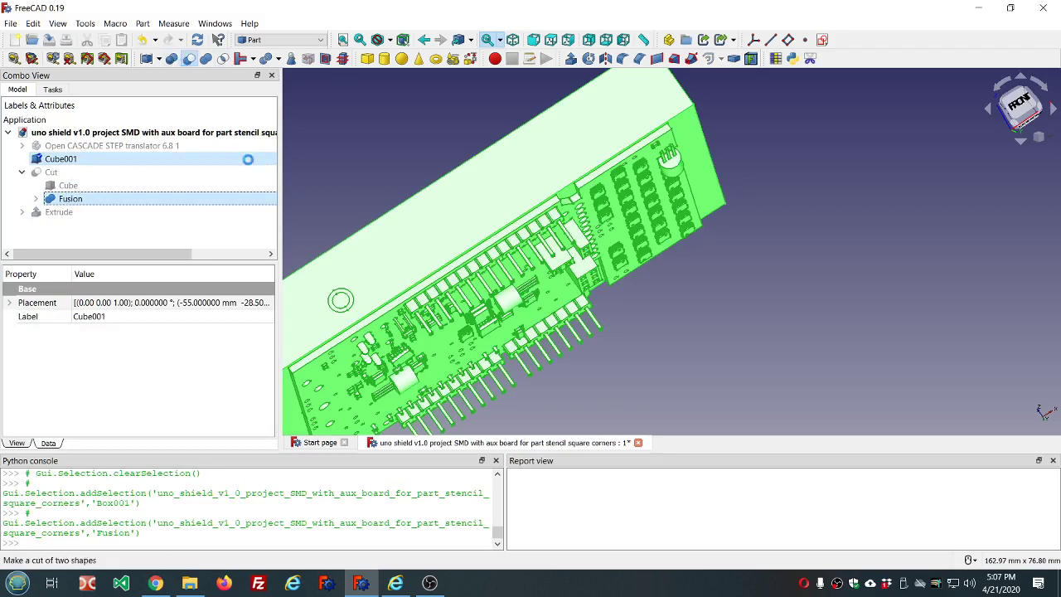
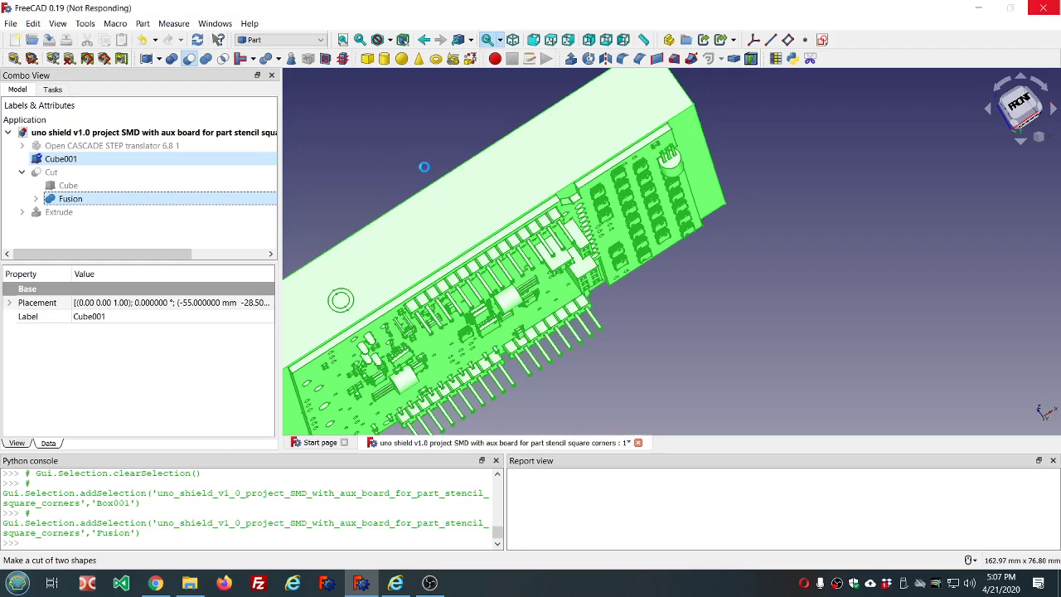
pyautogui.moveTo(425, 172); pyautogui.dragTo(493, 240, button='middle')
pyautogui.scroll(5, 443, 141)
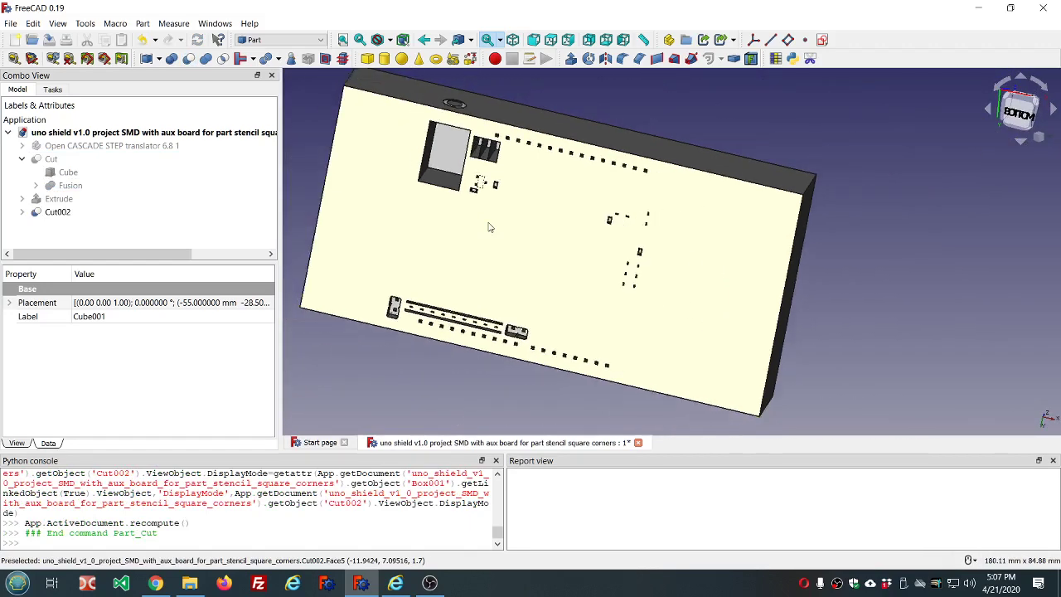
pyautogui.scroll(-3, 525, 164)
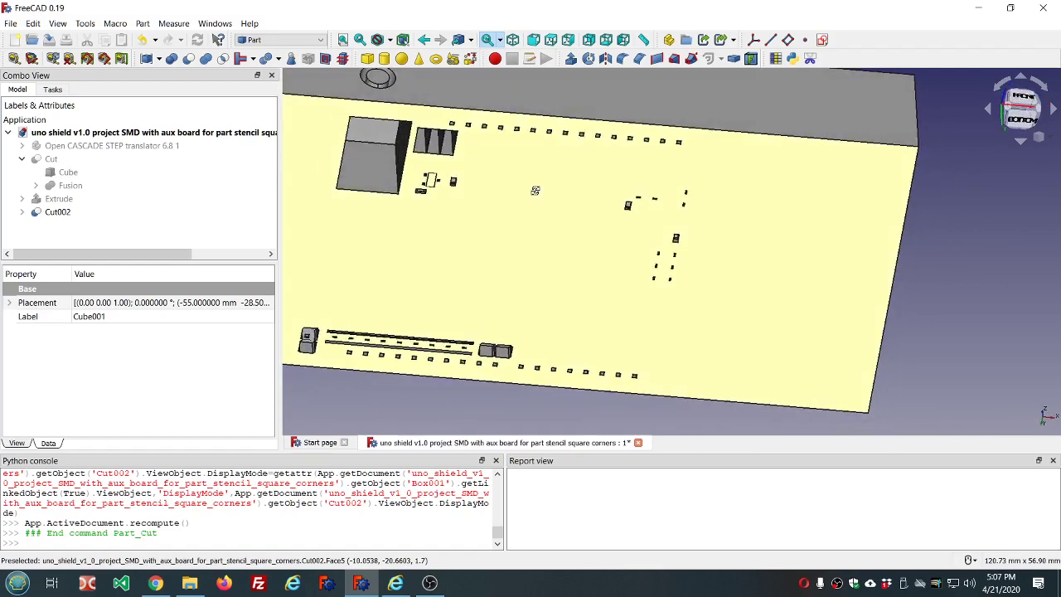
# Show Fusion and toggle the visibility of Cut002 to compare the cut box with the board, leaving both shown
pyautogui.click(97, 184)
pyautogui.press('space')
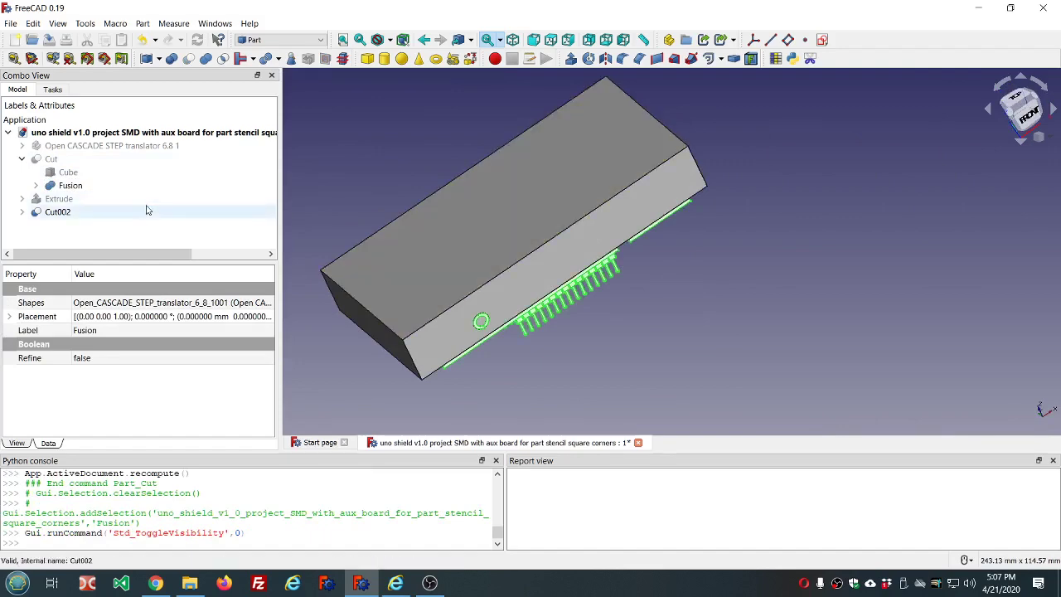
pyautogui.click(95, 210)
pyautogui.press('space')
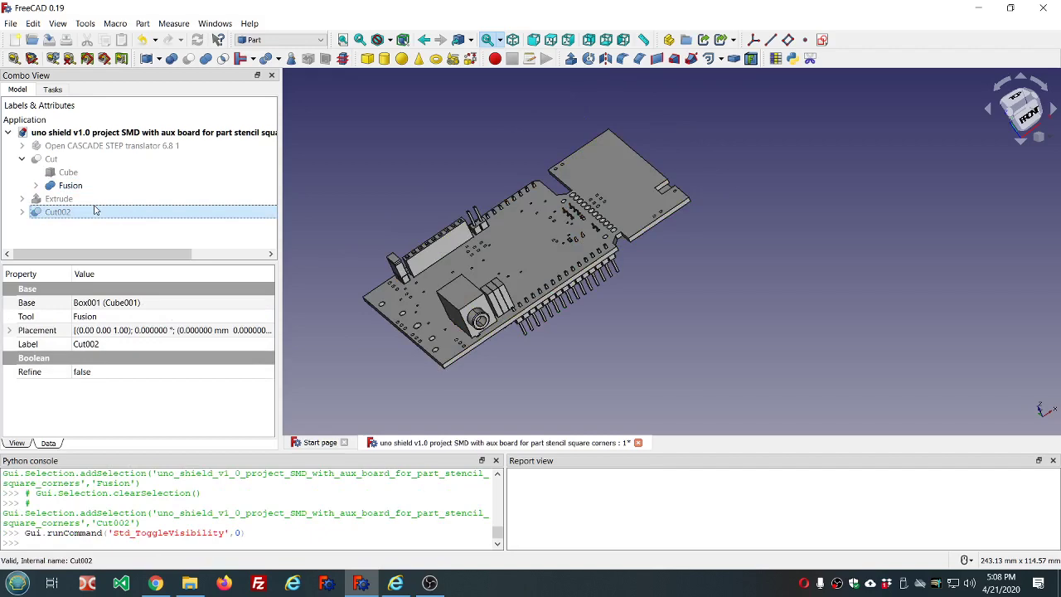
pyautogui.press('space')
pyautogui.press('space')
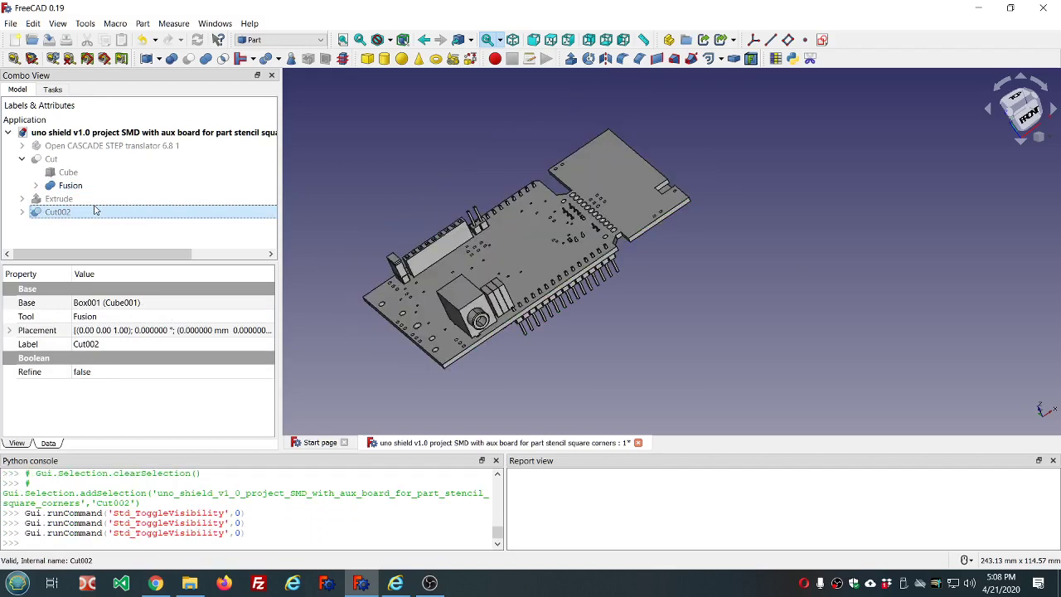
pyautogui.scroll(5, 572, 226)
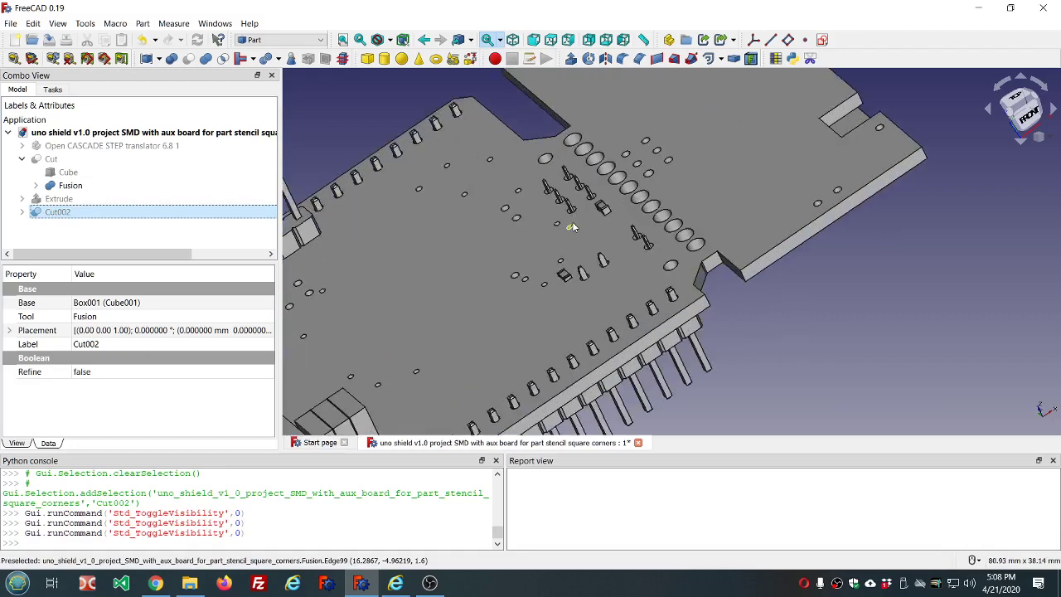
pyautogui.press('space')
pyautogui.scroll(6, 572, 226)
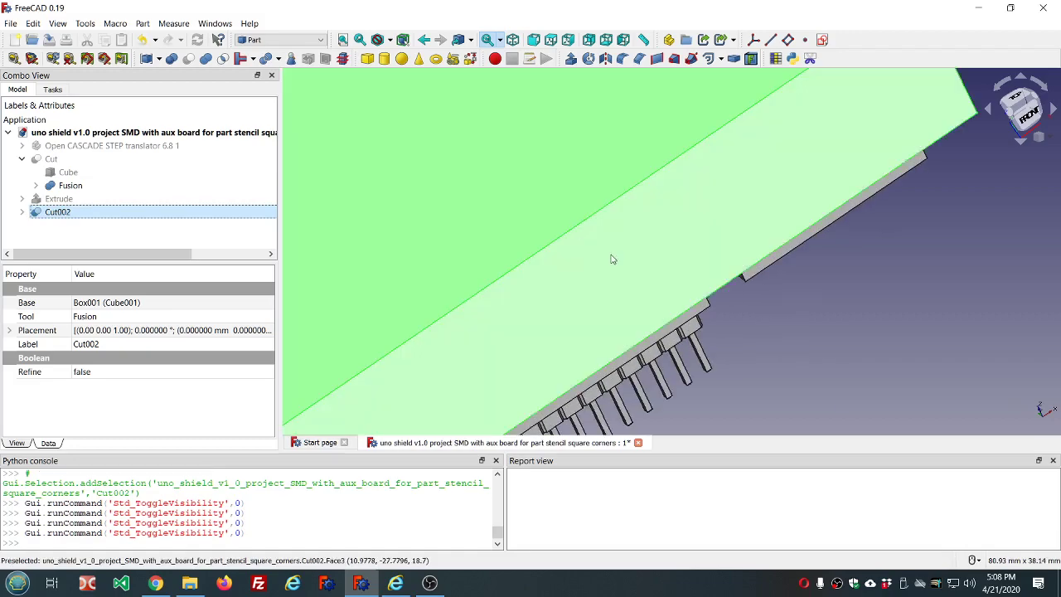
pyautogui.scroll(-6, 566, 197)
pyautogui.moveTo(560, 189); pyautogui.dragTo(497, 207, button='middle')
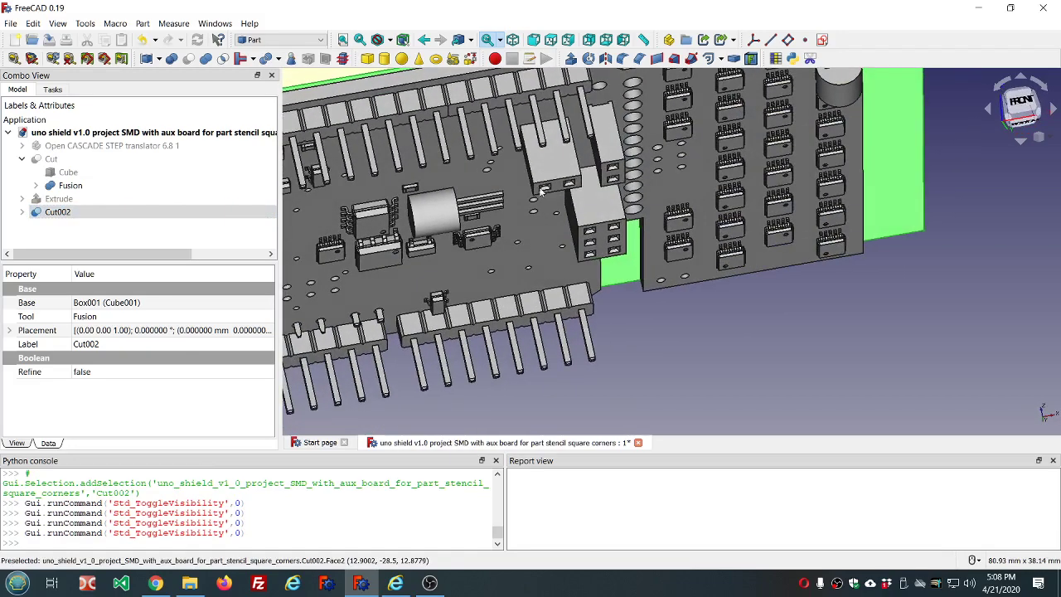
# Toggle the visibility of Fusion to compare its components with the pockets in Cut002, leaving Fusion hidden
pyautogui.click(184, 188)
pyautogui.press('space')
pyautogui.press('space')
pyautogui.press('space')
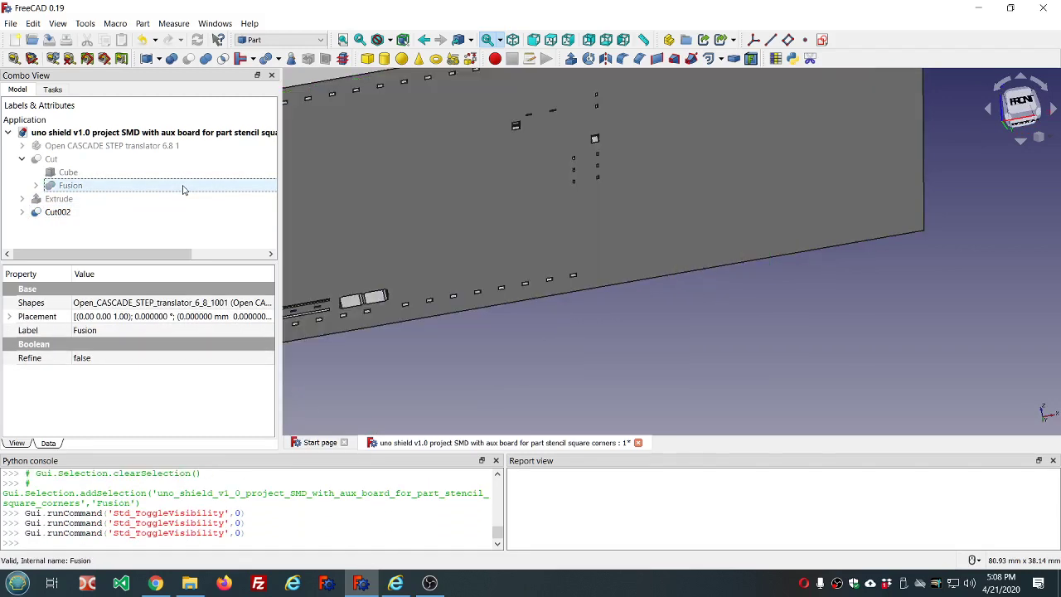
pyautogui.press('space')
pyautogui.press('space')
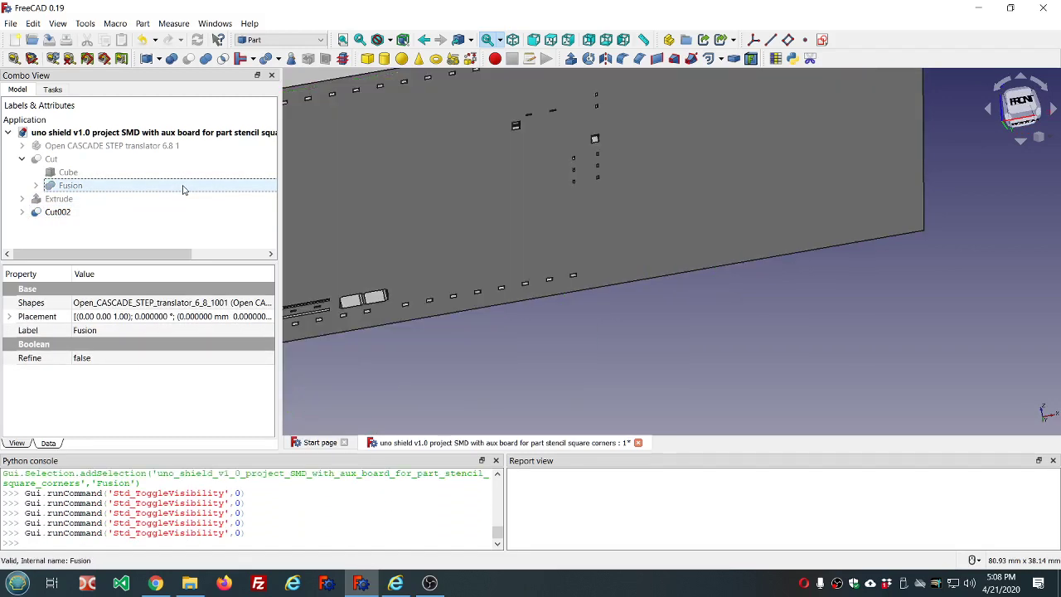
# Create a shape element copy of Cut002's pocketed underside face and hide Cut002
pyautogui.scroll(-6, 398, 199)
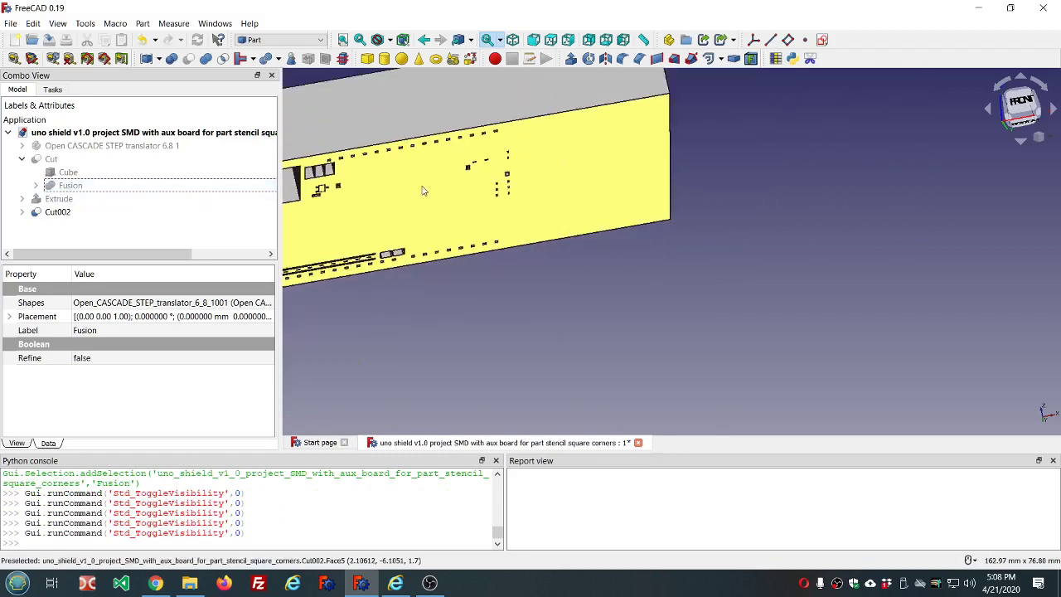
pyautogui.click(581, 341)
pyautogui.click(554, 176)
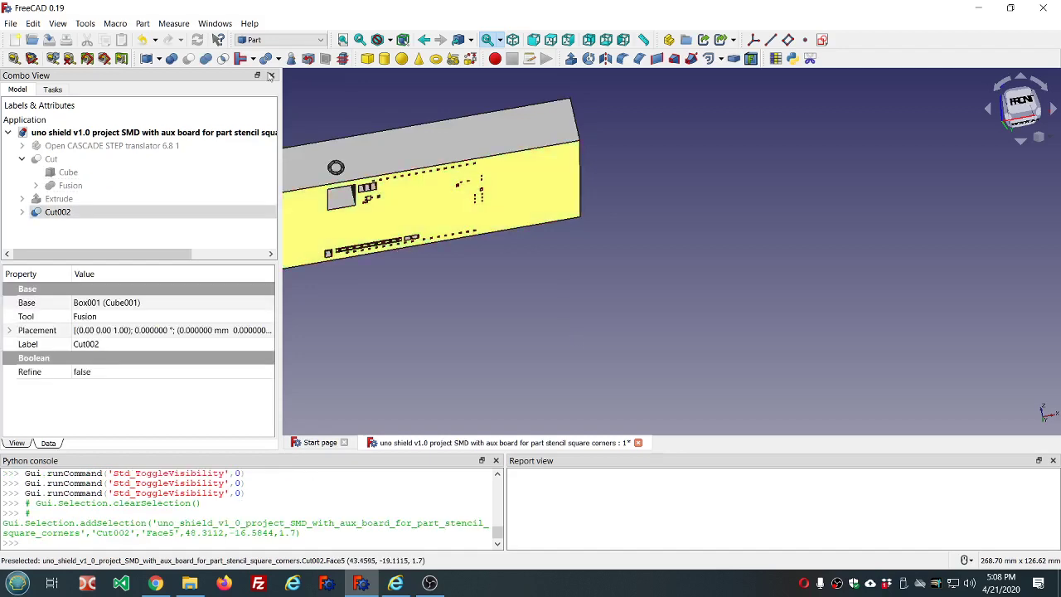
pyautogui.click(145, 23)
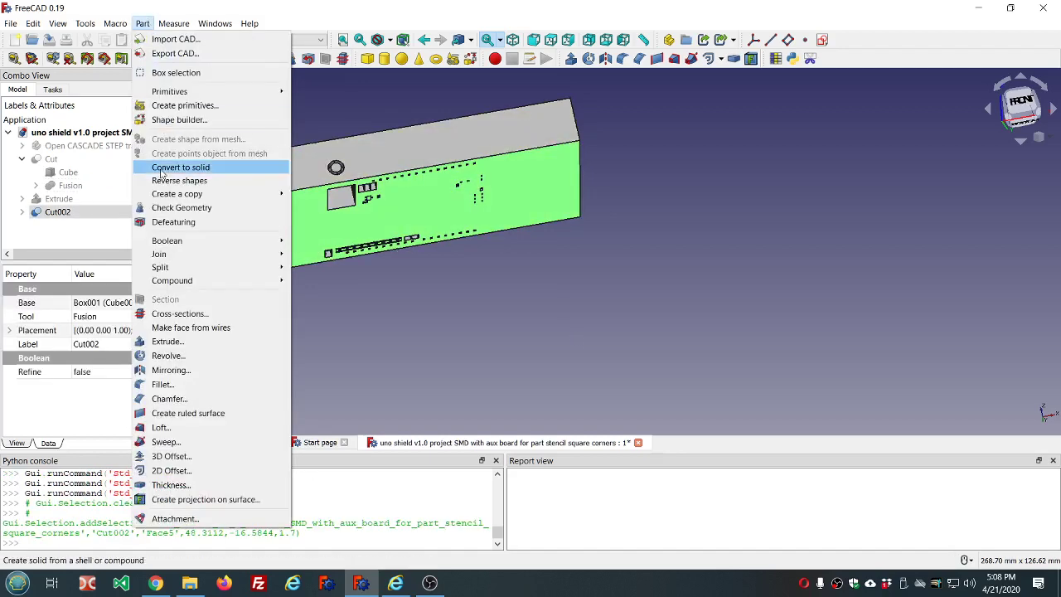
pyautogui.moveTo(164, 195)
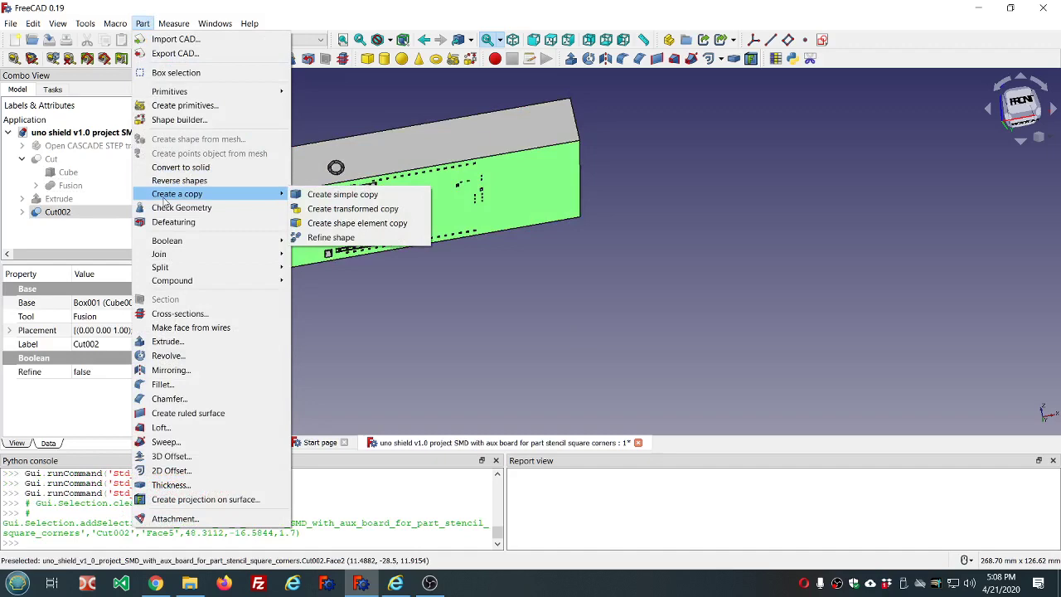
pyautogui.click(340, 230)
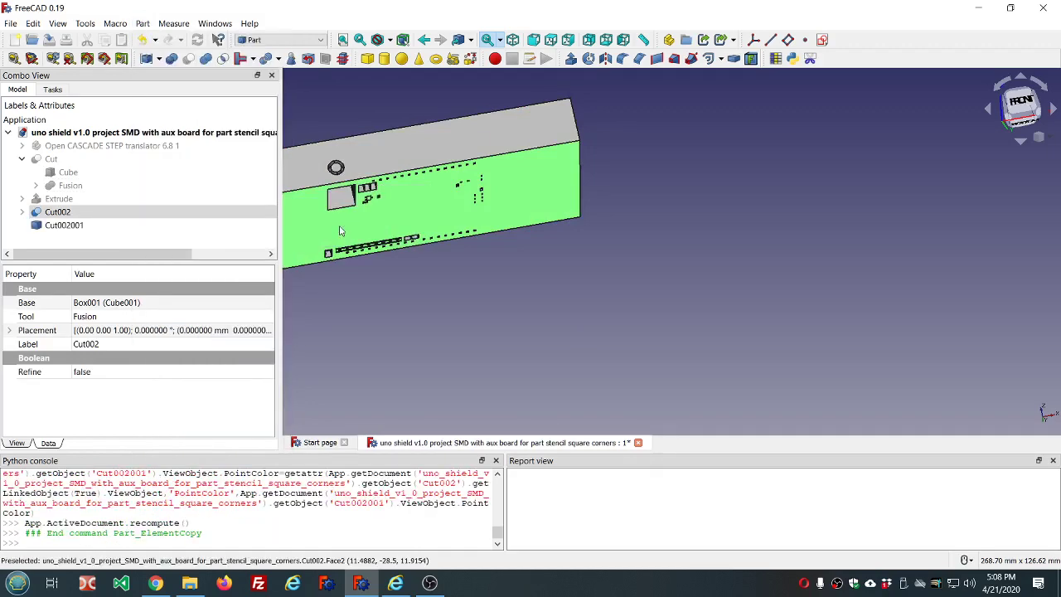
pyautogui.click(113, 217)
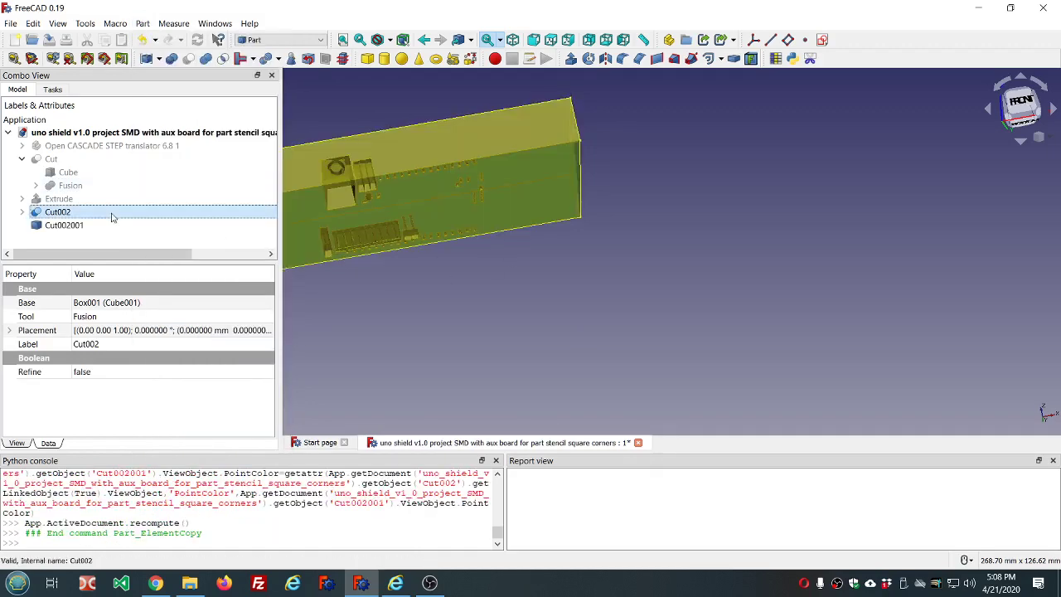
pyautogui.press('space')
# Apply a 2D Offset of -0.1 mm to the copied face, keeping Pipe mode and Arc joins
pyautogui.click(497, 209)
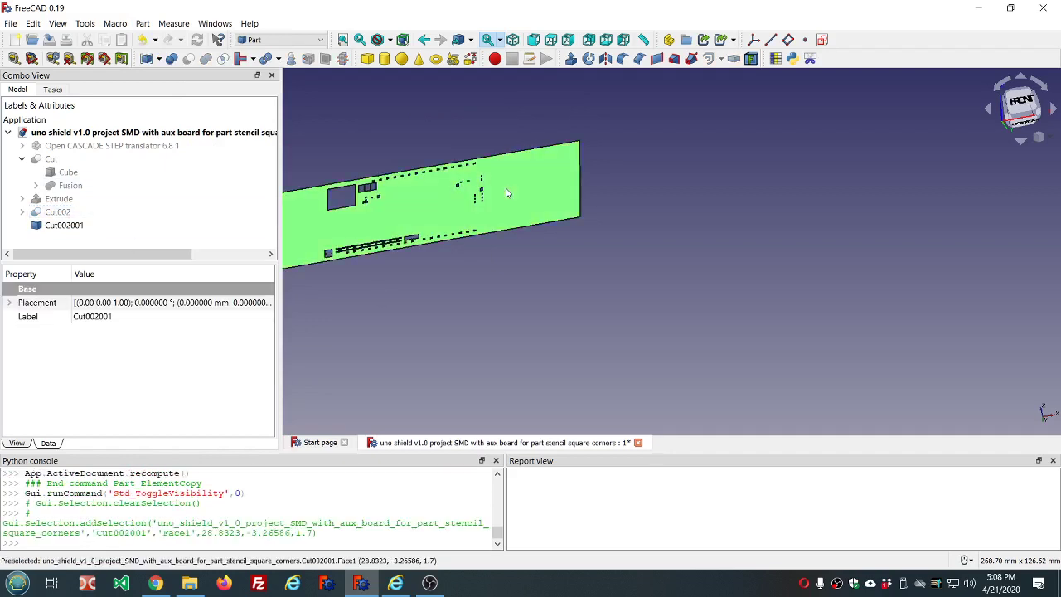
pyautogui.click(721, 60)
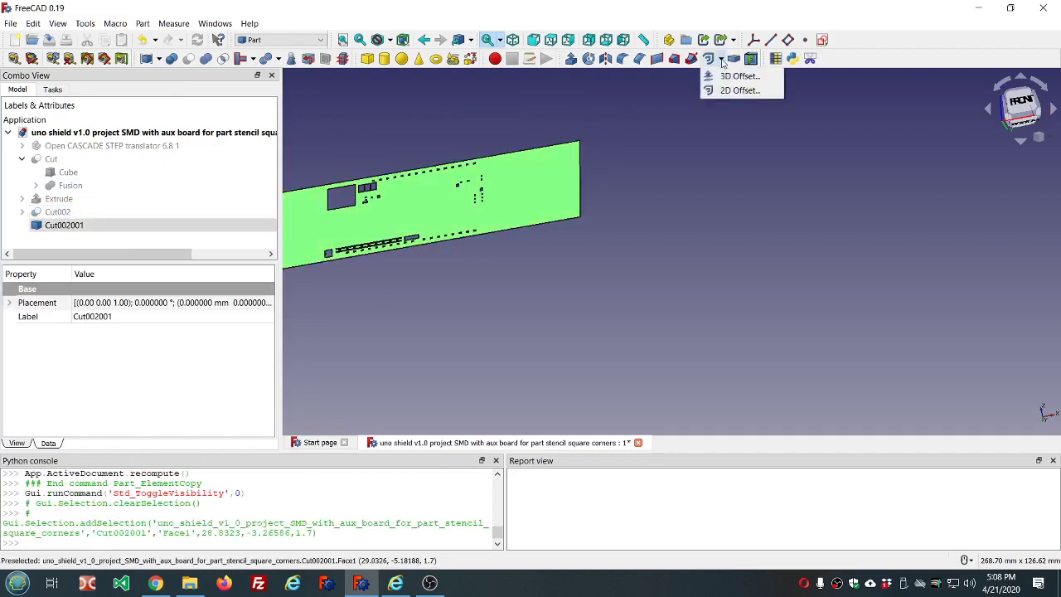
pyautogui.click(723, 91)
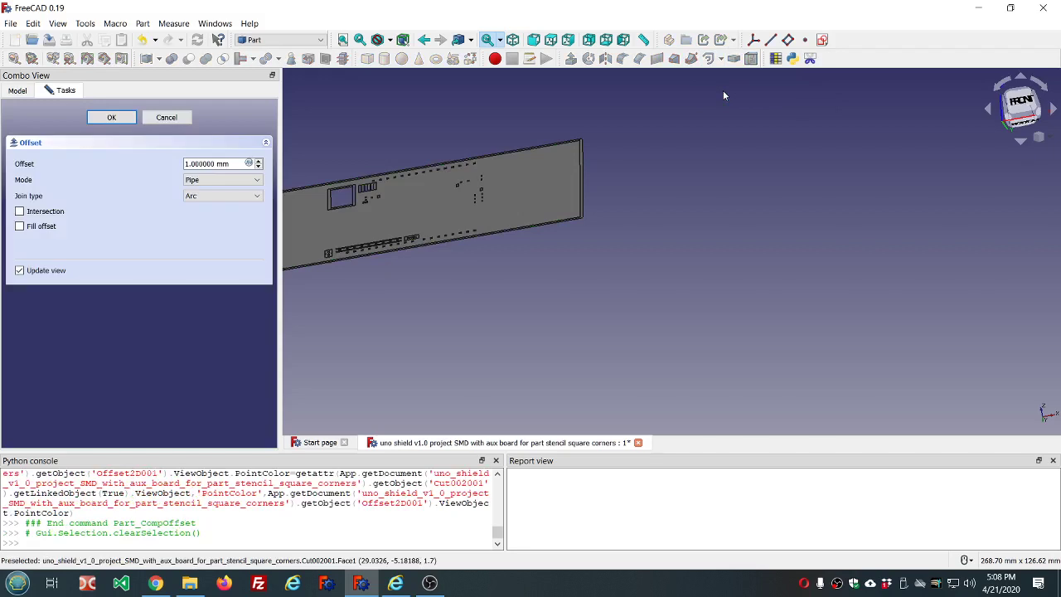
pyautogui.click(185, 163)
pyautogui.write('-')
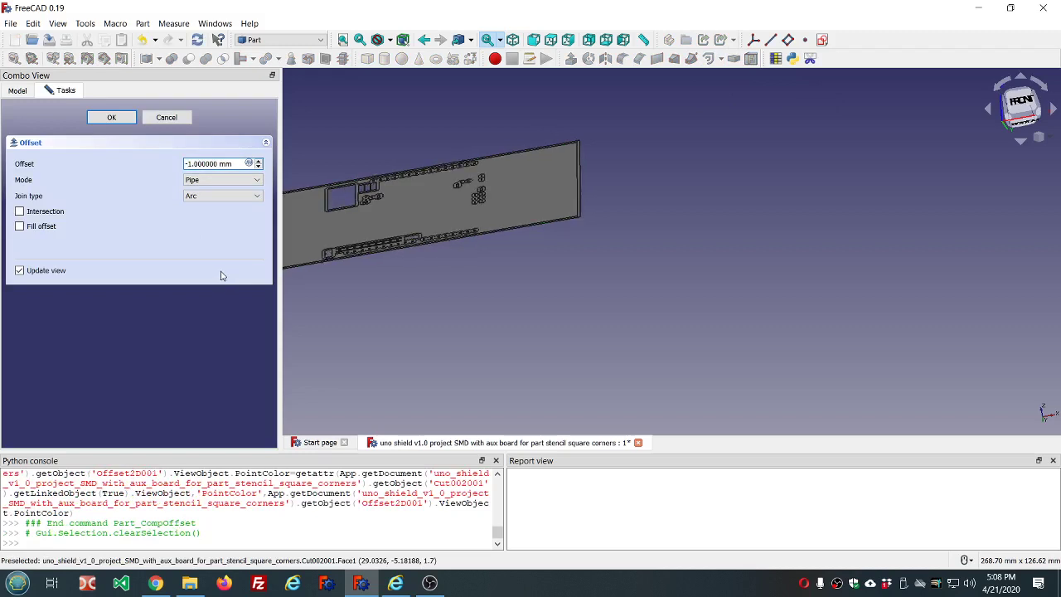
pyautogui.press('Delete')
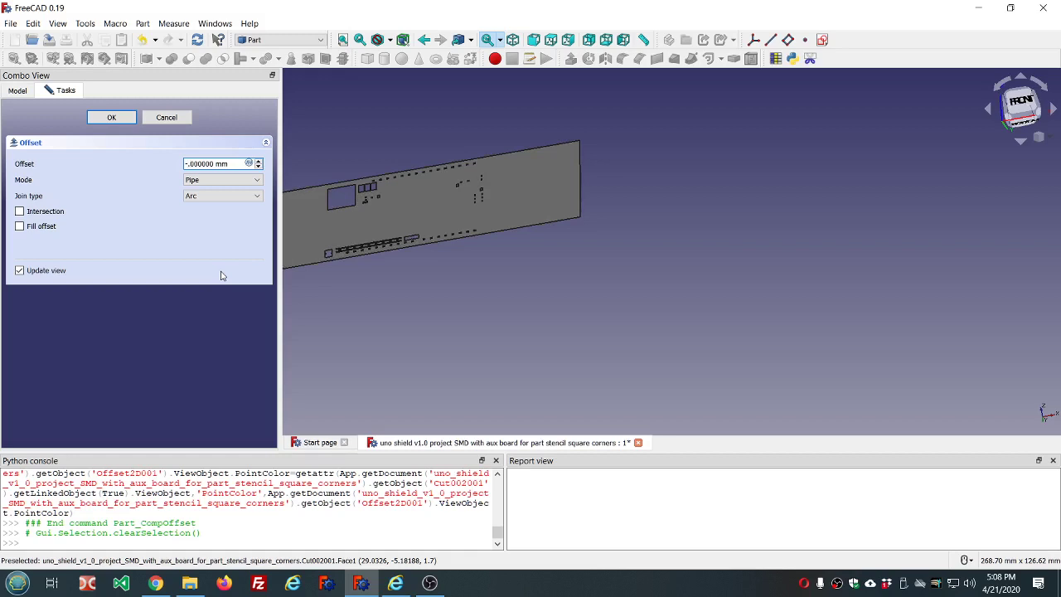
pyautogui.write('1')
pyautogui.click(116, 118)
# Examine the offset face from the bottom view, closing in on the row of small square openings and the three adjacent rectangles
pyautogui.moveTo(389, 191); pyautogui.dragTo(407, 77, button='middle')
pyautogui.scroll(5, 420, 114)
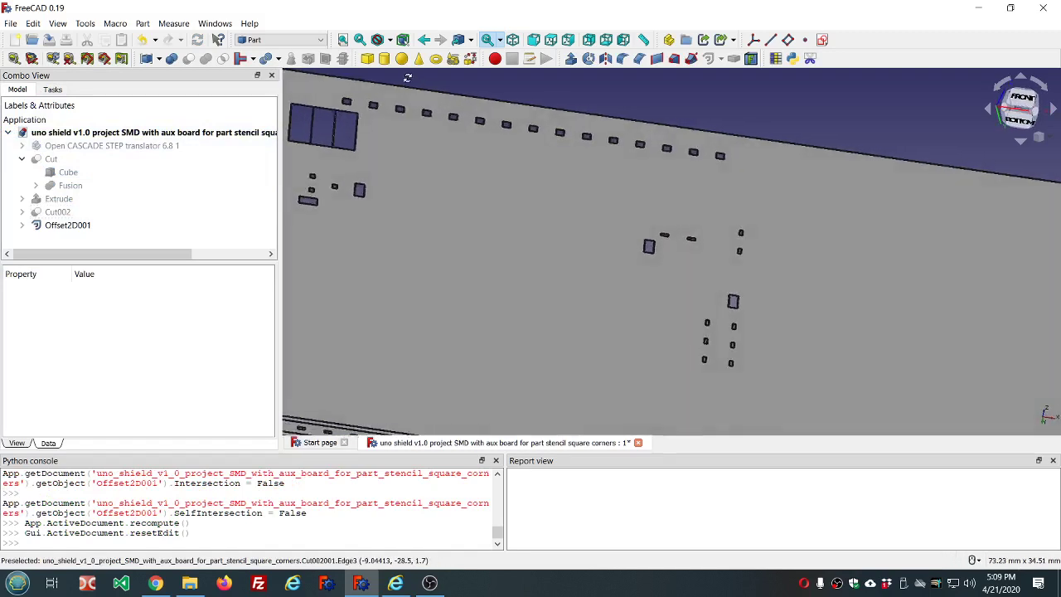
pyautogui.scroll(-2, 407, 77)
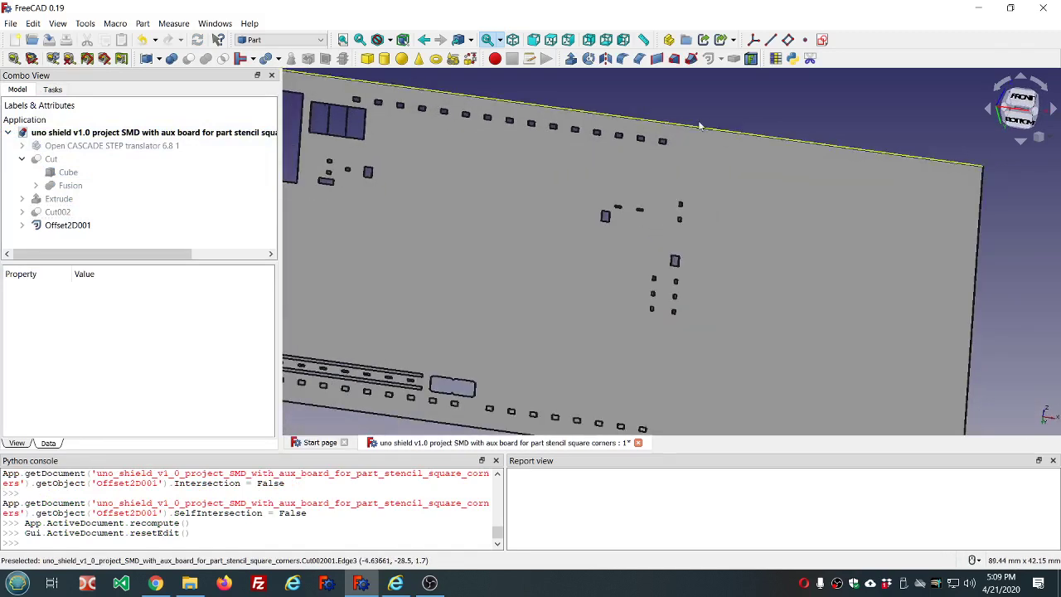
pyautogui.click(1022, 103)
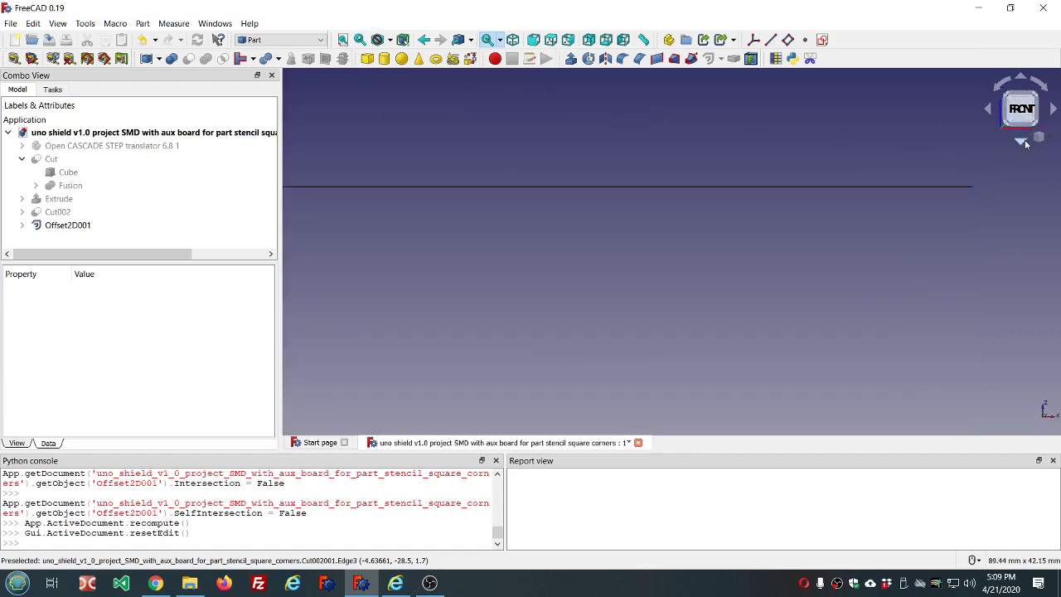
pyautogui.click(1022, 139)
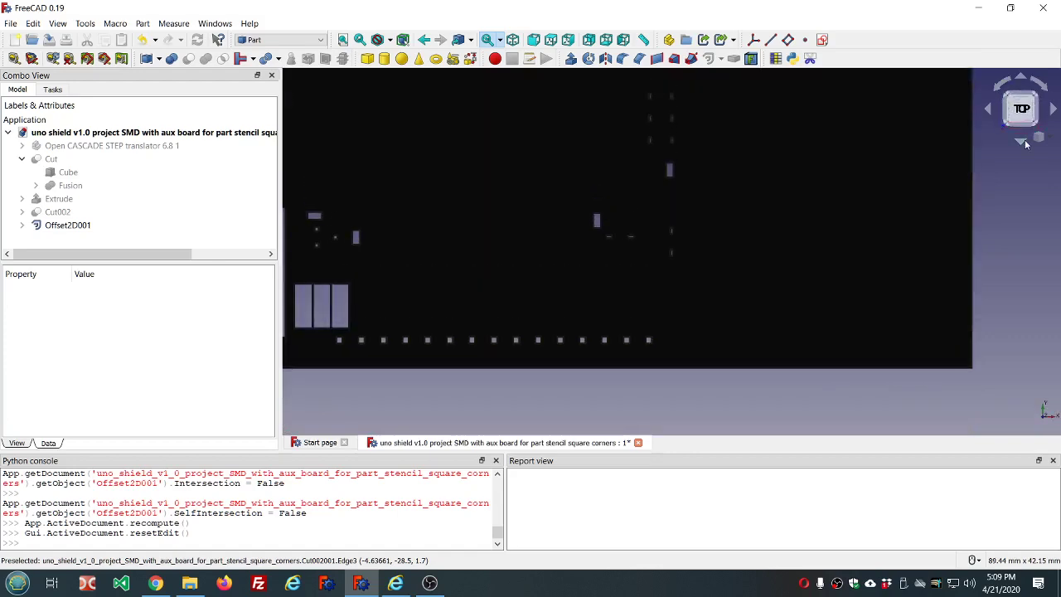
pyautogui.click(1019, 77)
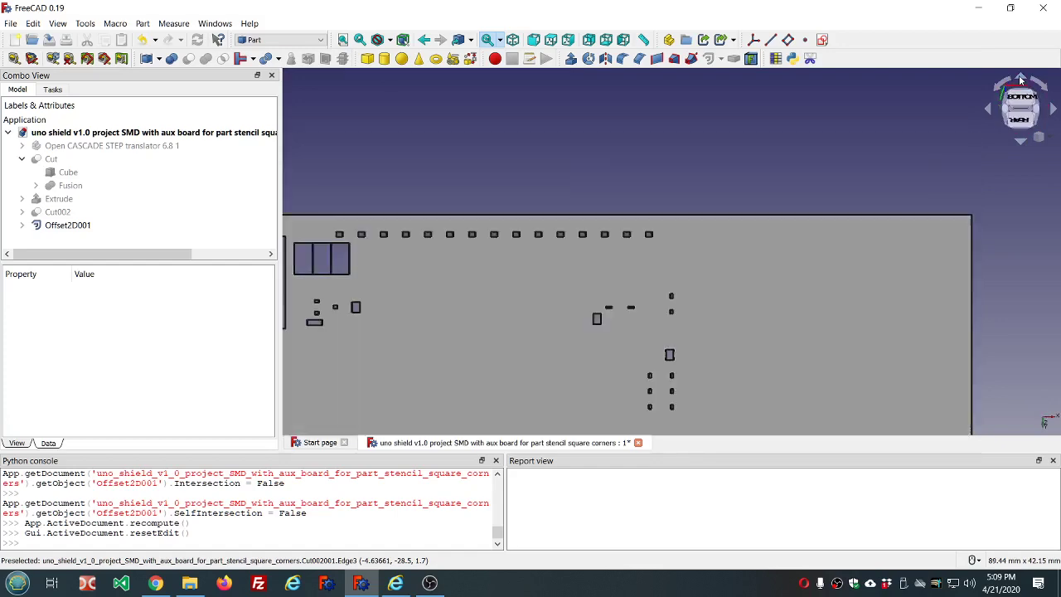
pyautogui.click(1021, 111)
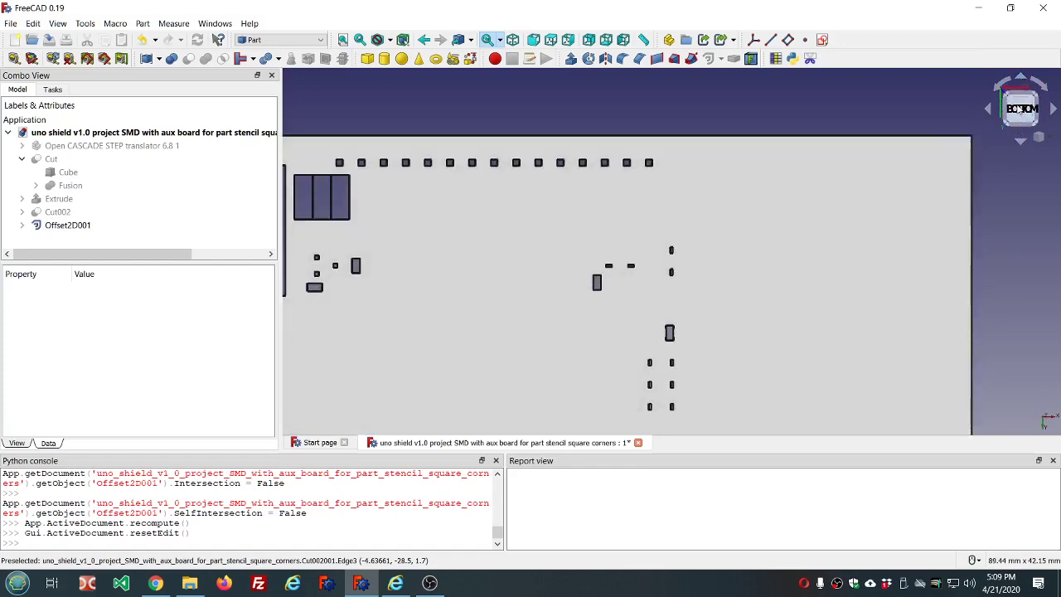
pyautogui.scroll(-3, 821, 199)
pyautogui.scroll(3, 591, 184)
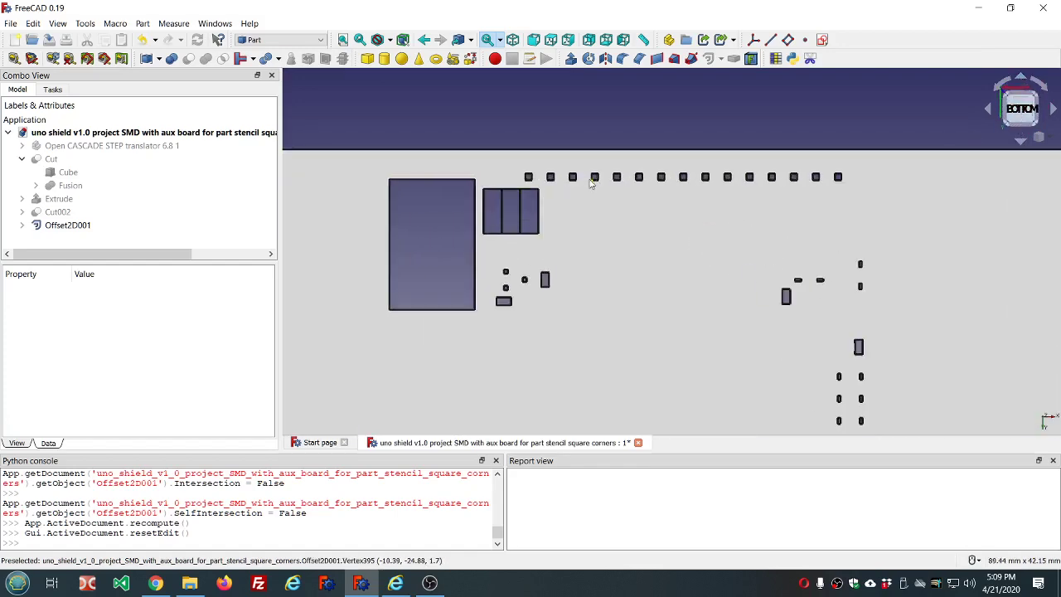
pyautogui.scroll(5, 572, 179)
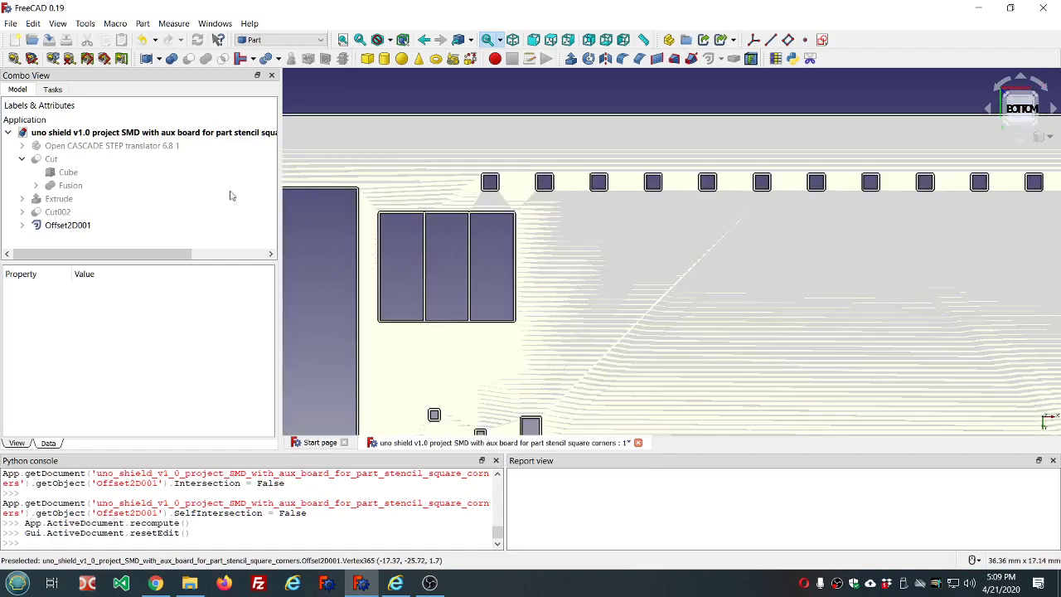
# Expand Offset2D001 and highlight it and its source Cut002001 alternately to compare their opening outlines
pyautogui.moveTo(73, 212); pyautogui.dragTo(80, 235)
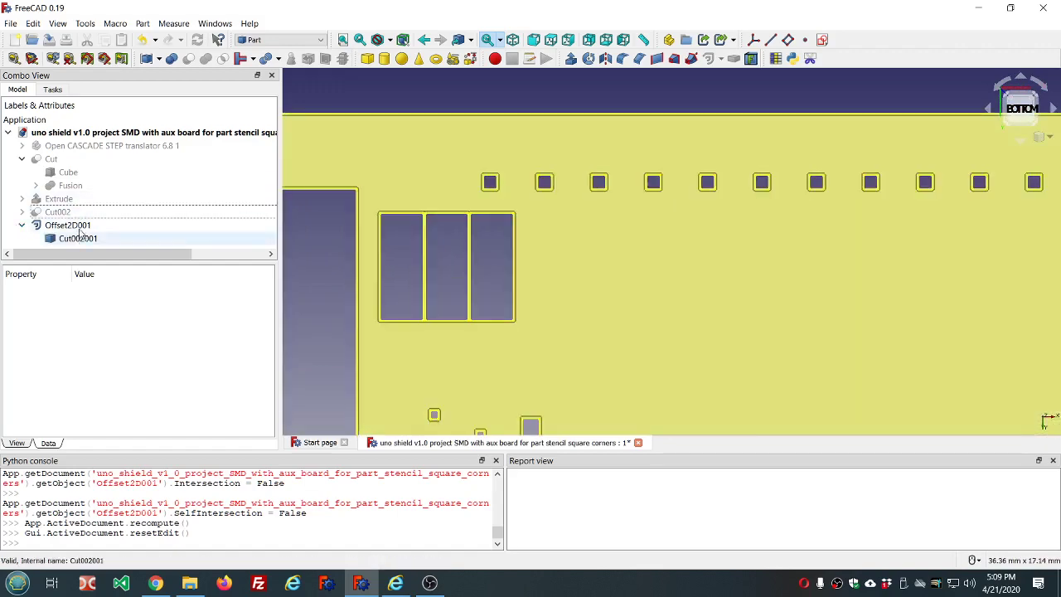
pyautogui.click(80, 231)
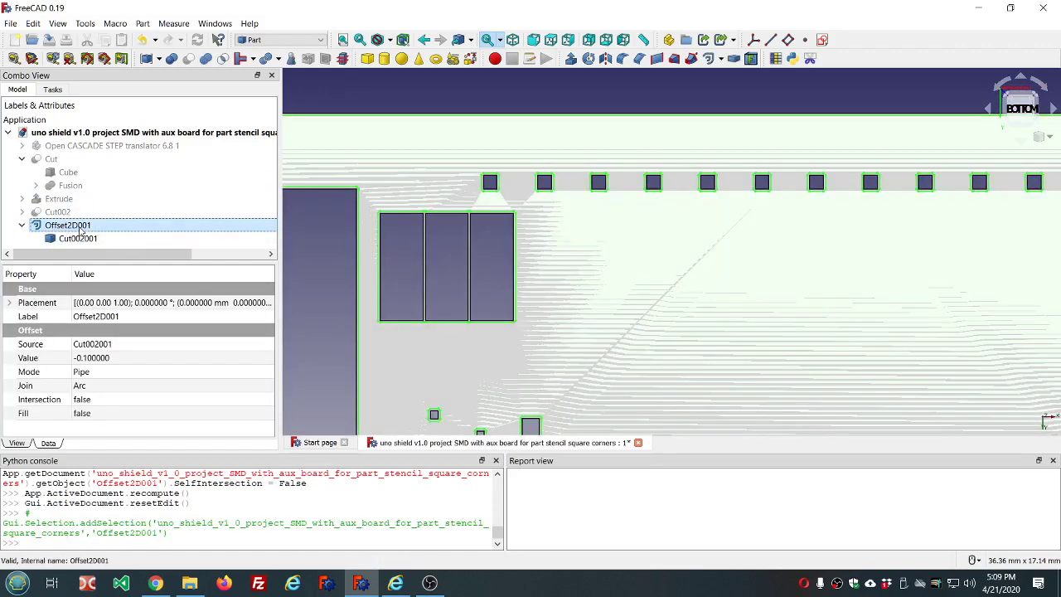
pyautogui.click(80, 239)
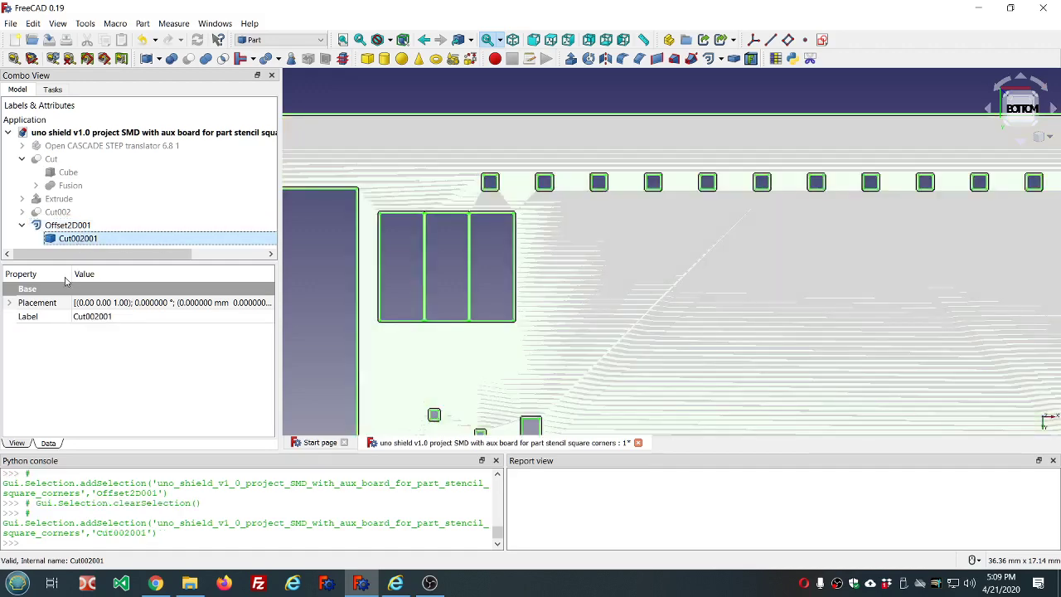
pyautogui.click(75, 225)
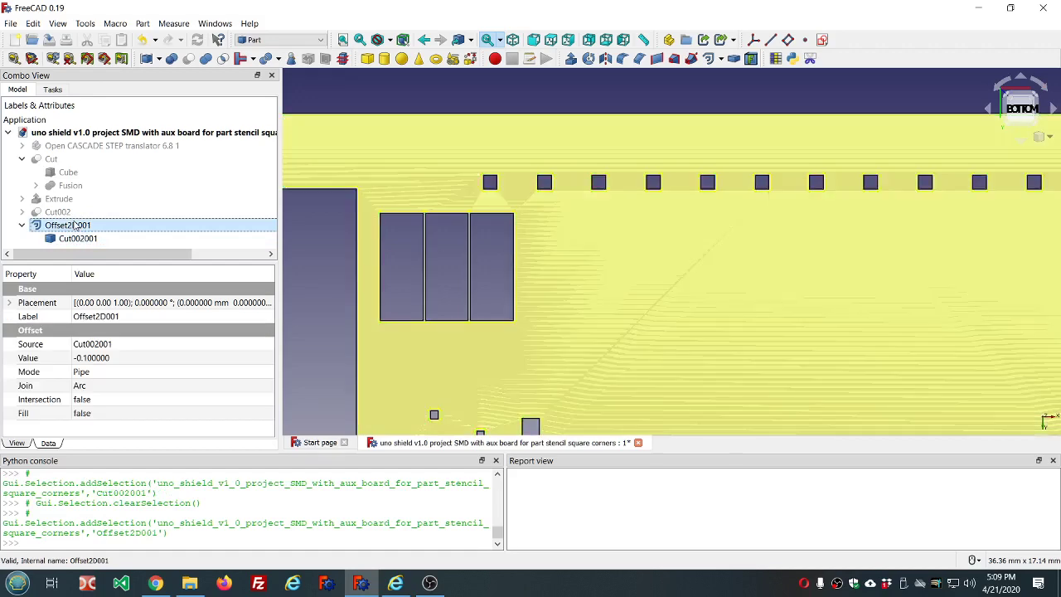
pyautogui.click(76, 239)
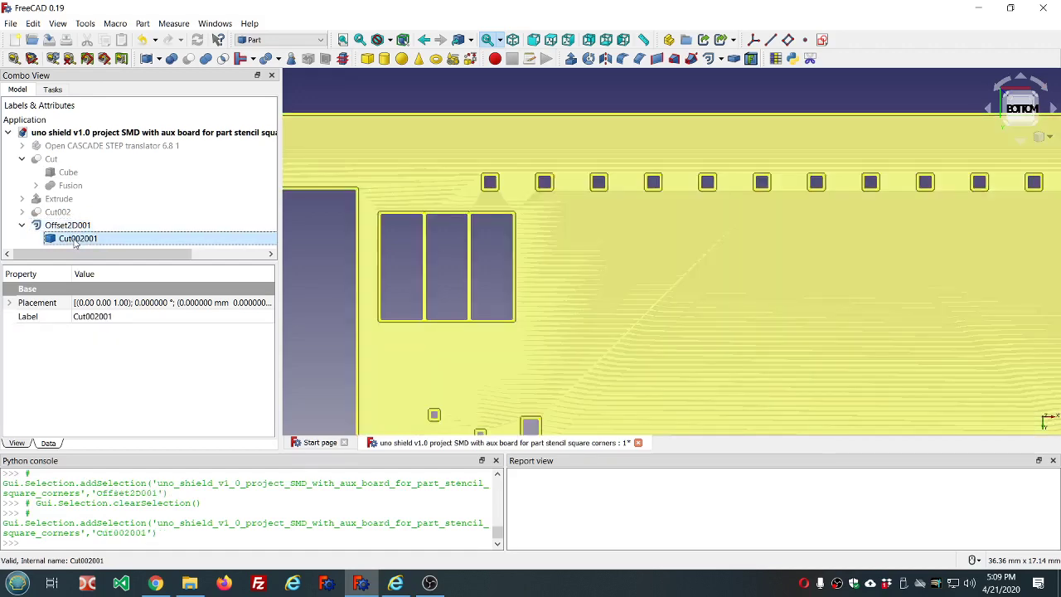
pyautogui.click(76, 226)
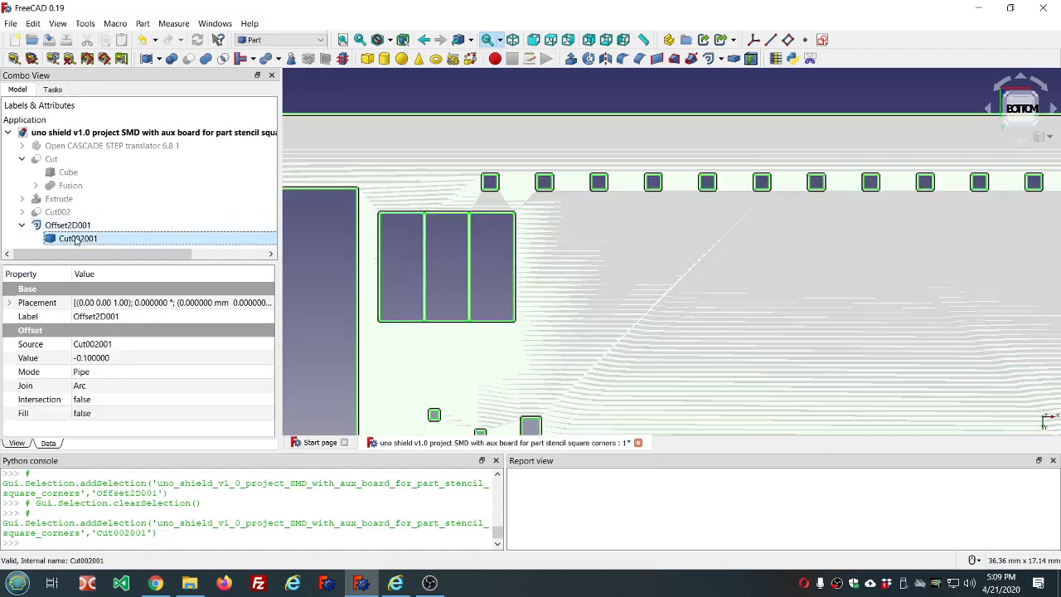
pyautogui.click(77, 238)
pyautogui.scroll(2, 426, 243)
pyautogui.scroll(1, 426, 243)
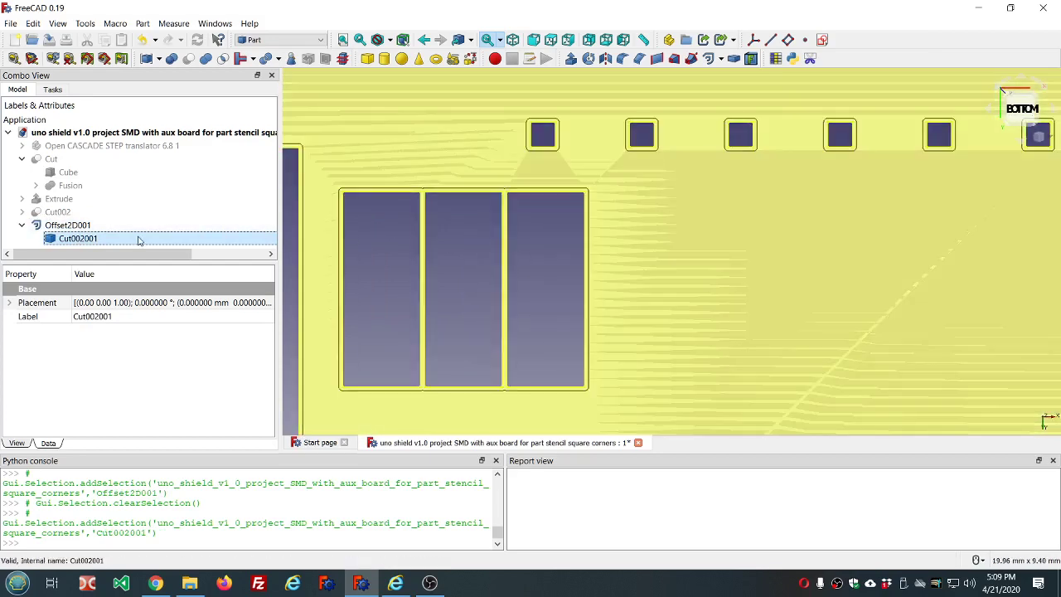
# Hide the source face Cut002001 and inspect the enlarged openings in Offset2D001
pyautogui.press('space')
pyautogui.click(99, 228)
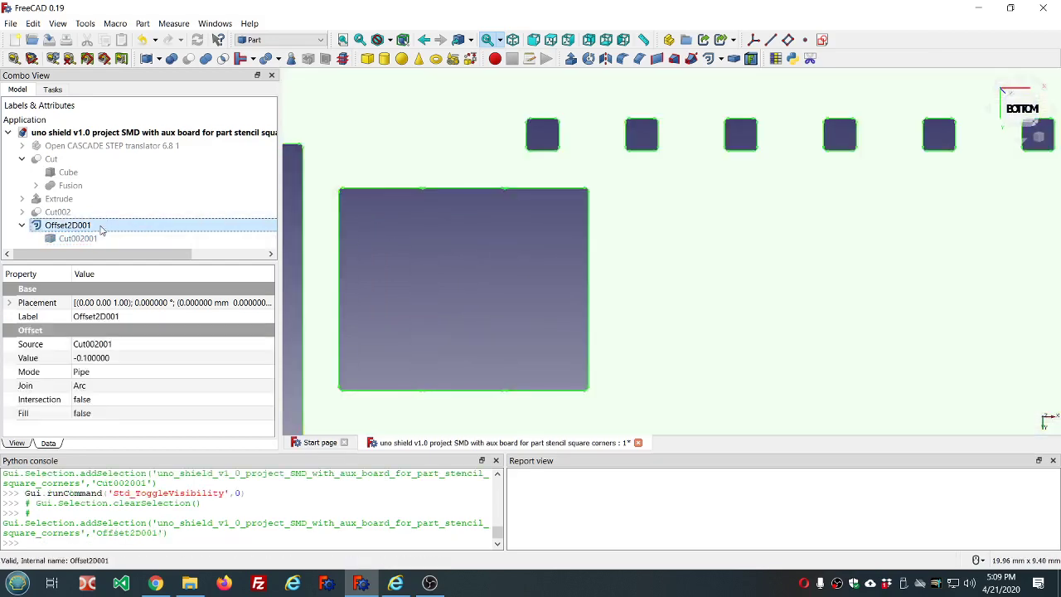
pyautogui.scroll(-2, 506, 257)
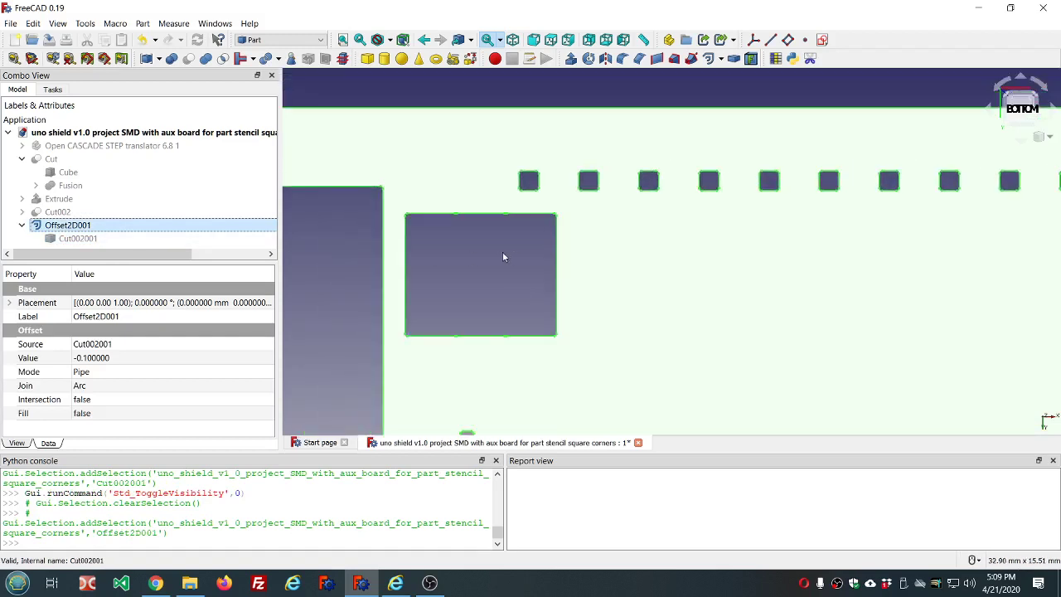
pyautogui.scroll(5, 466, 246)
pyautogui.scroll(-3, 465, 247)
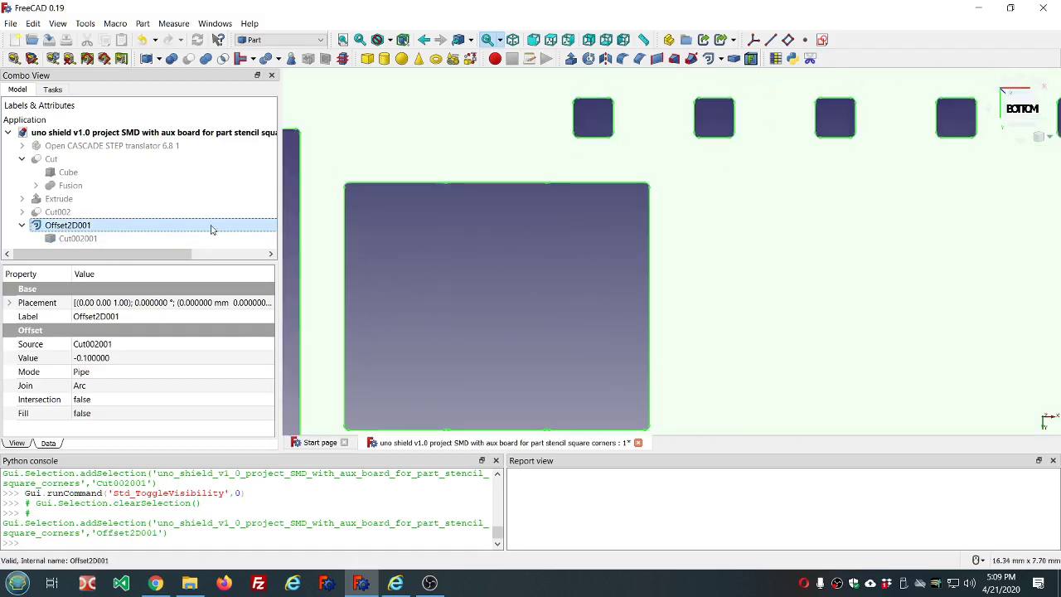
# Toggle the visibility of Offset2D001 and Cut002001 to compare the three adjacent rectangular openings, leaving only Offset2D001 shown
pyautogui.press('space')
pyautogui.click(115, 240)
pyautogui.press('space')
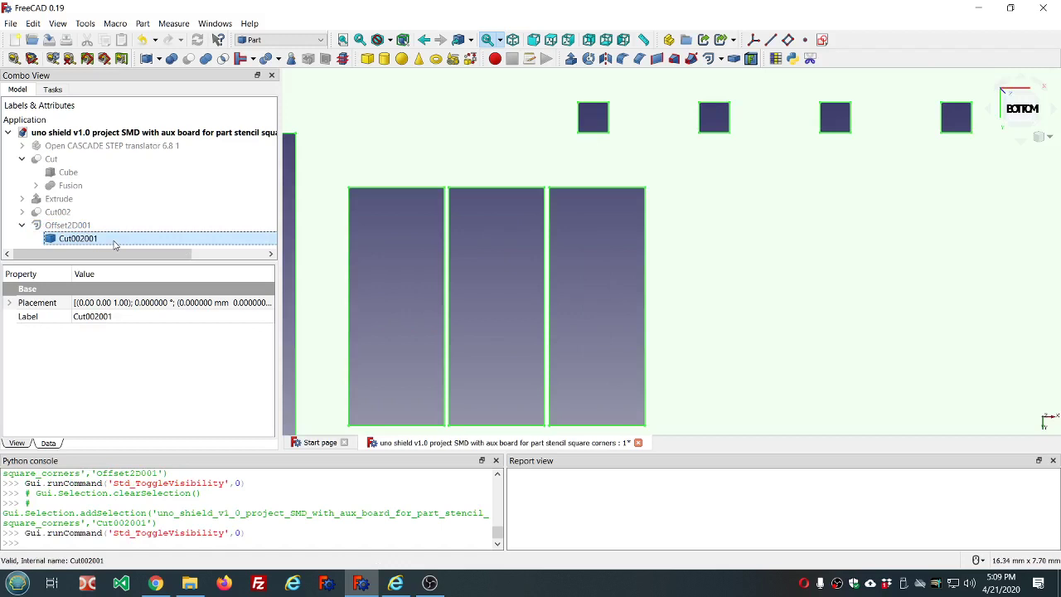
pyautogui.scroll(2, 442, 219)
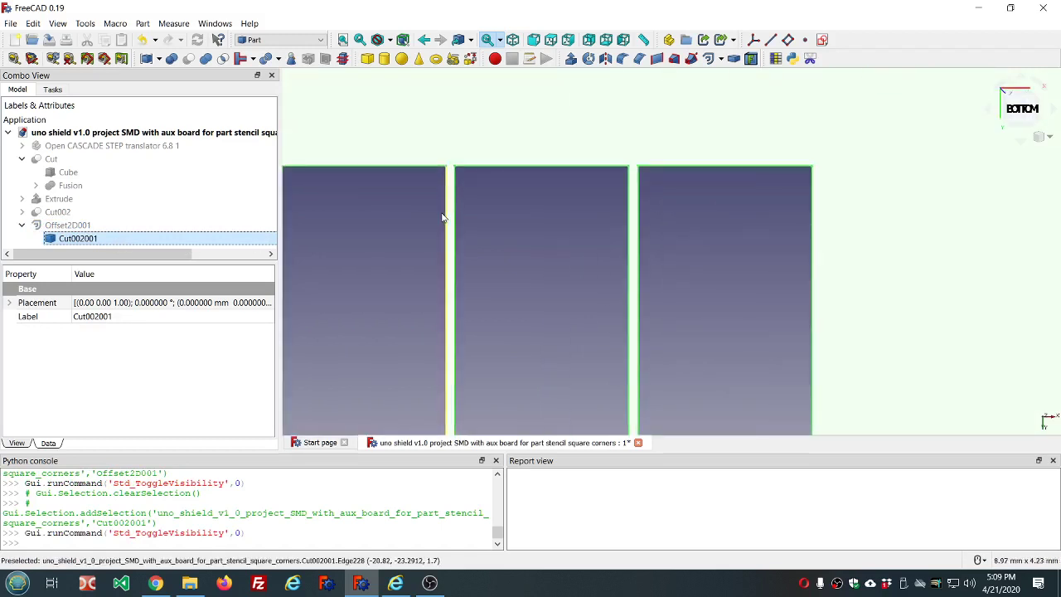
pyautogui.click(125, 226)
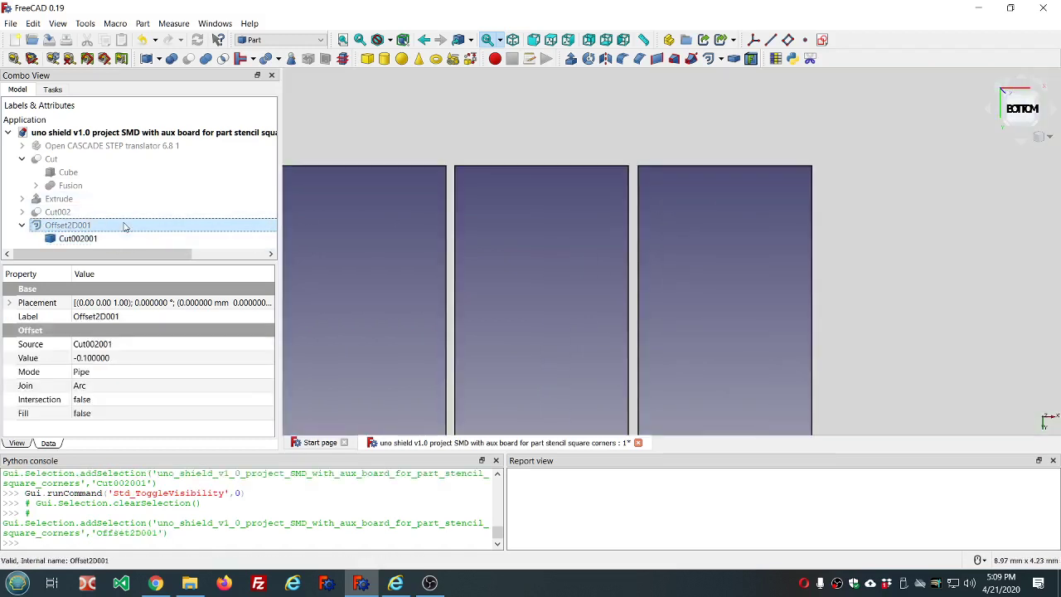
pyautogui.press('space')
pyautogui.scroll(-3, 428, 220)
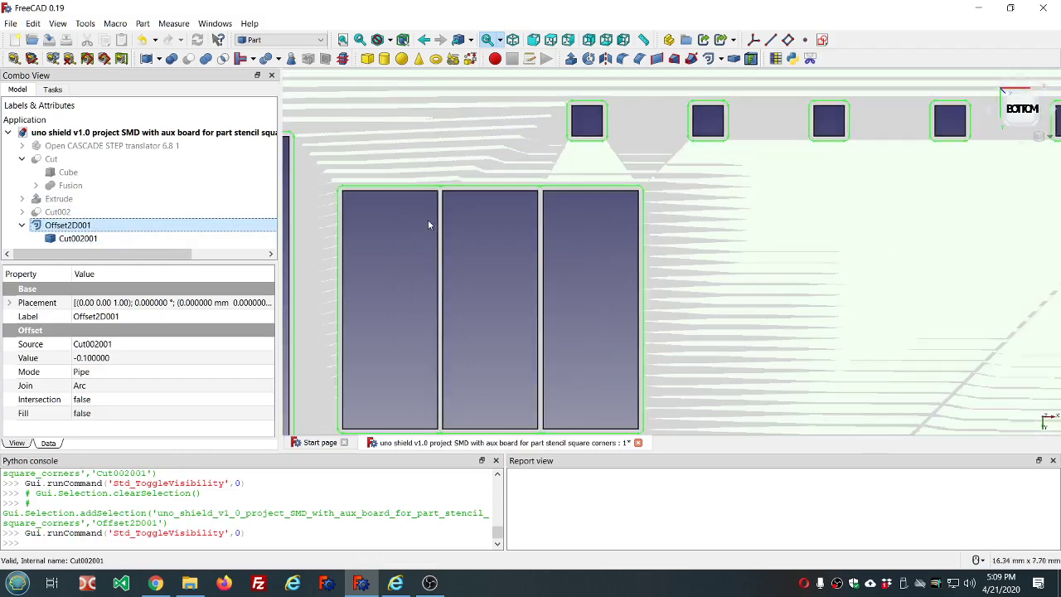
pyautogui.click(151, 238)
pyautogui.press('space')
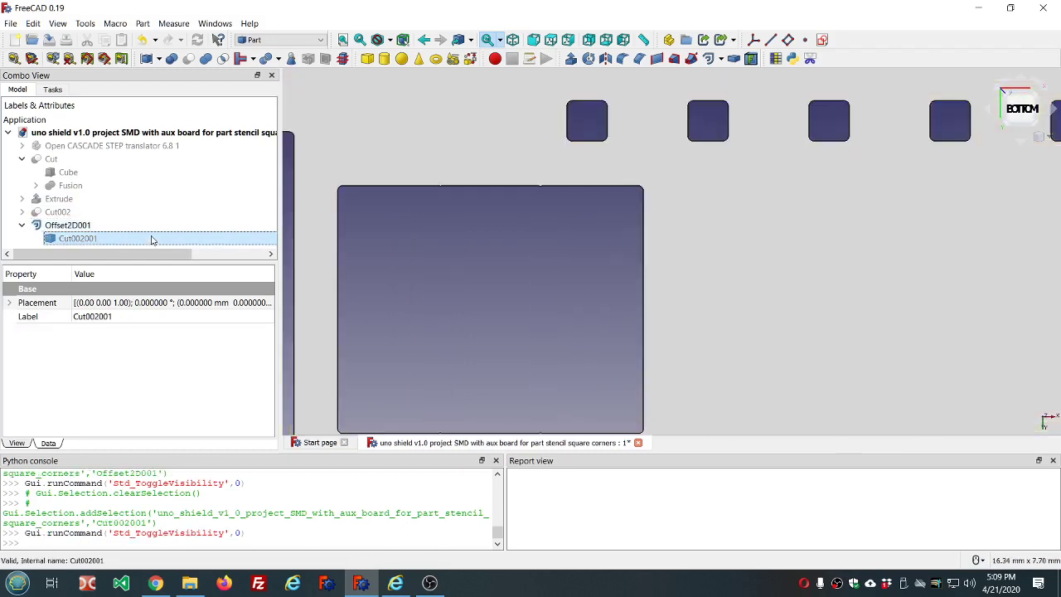
pyautogui.scroll(-5, 536, 278)
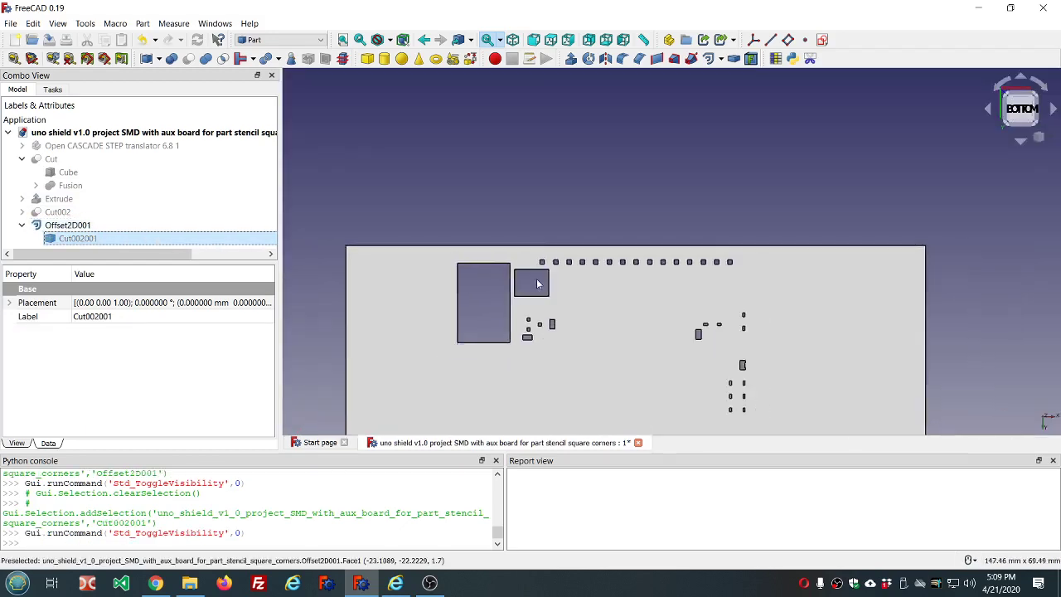
# Extrude the offset face Offset2D001 by 10 mm along its normal
pyautogui.scroll(-3, 547, 340)
pyautogui.scroll(2, 560, 307)
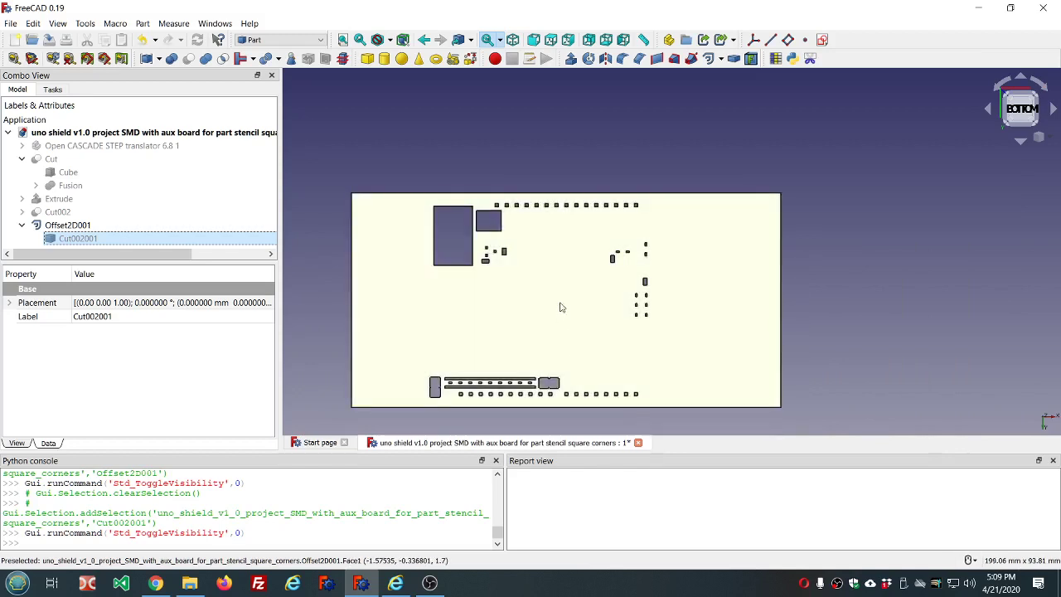
pyautogui.click(560, 308)
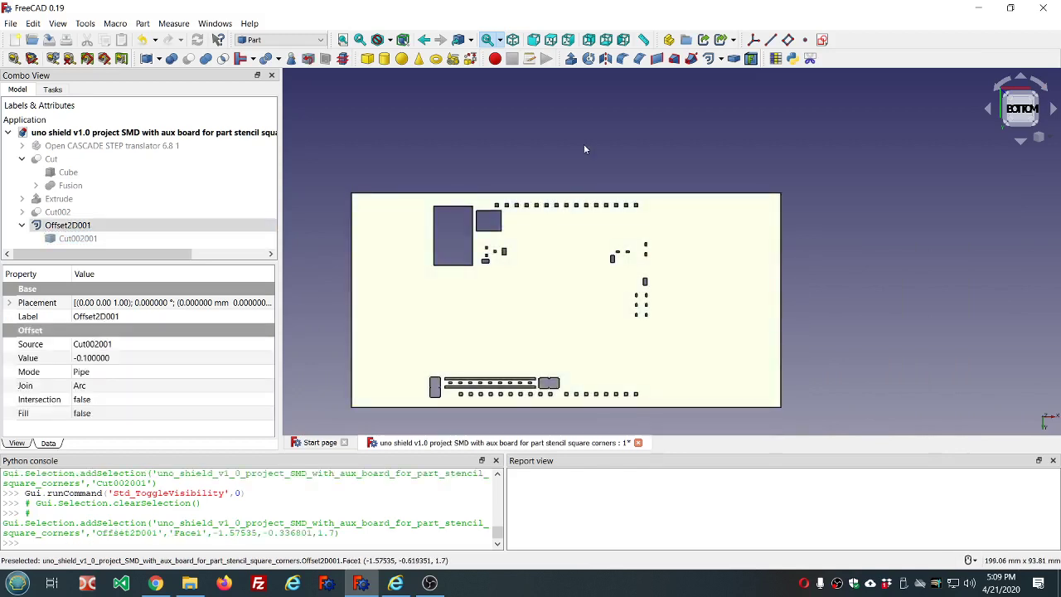
pyautogui.click(125, 225)
pyautogui.click(571, 59)
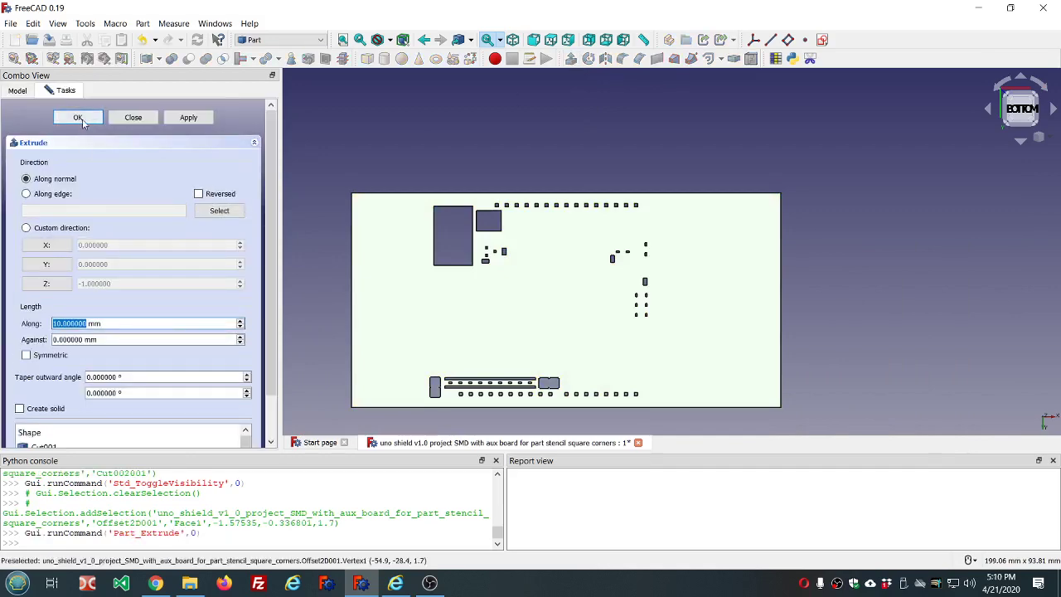
pyautogui.click(79, 119)
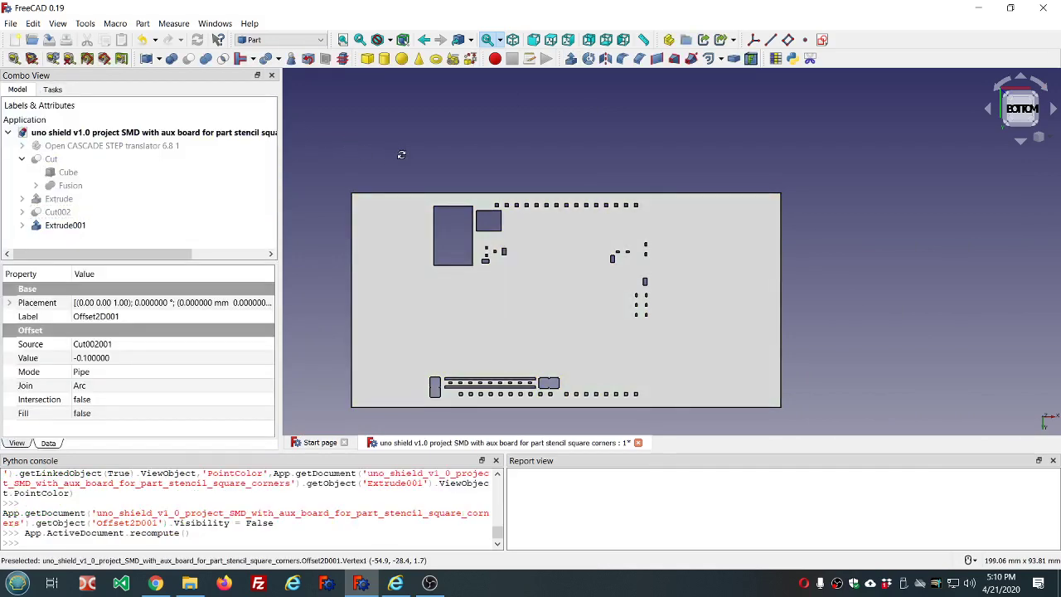
pyautogui.moveTo(401, 157)
pyautogui.mouseDown(button='middle')
pyautogui.moveTo(489, 204)
pyautogui.moveTo(578, 213)
pyautogui.moveTo(456, 154)
pyautogui.moveTo(389, 141)
pyautogui.mouseUp(button='middle')
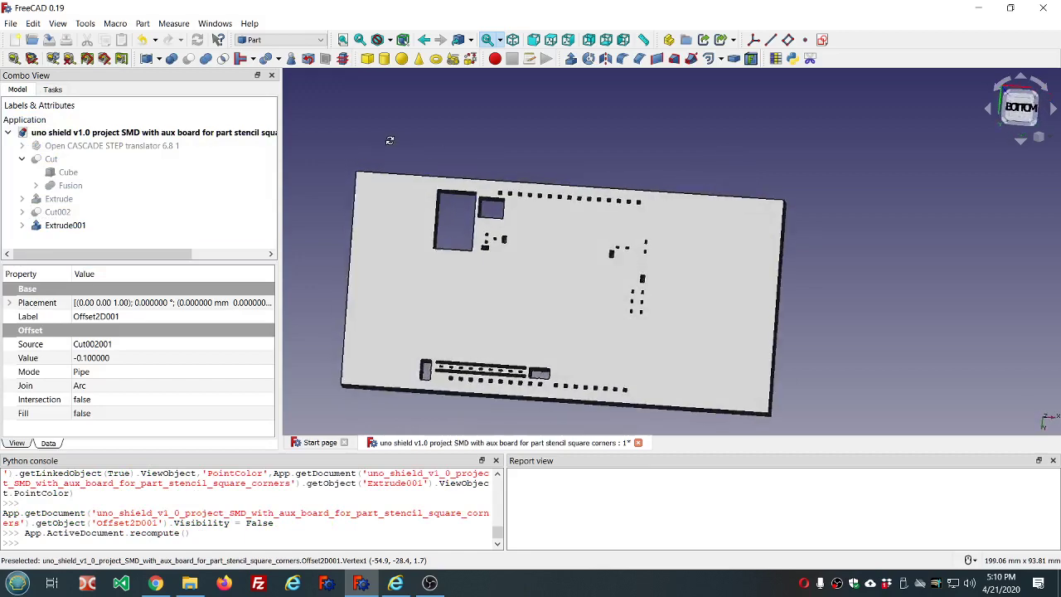
# Show the earlier Extrude together with Extrude001 and view both stencil plates from the side
pyautogui.click(58, 199)
pyautogui.press('space')
pyautogui.moveTo(449, 131); pyautogui.dragTo(609, 134, button='middle')
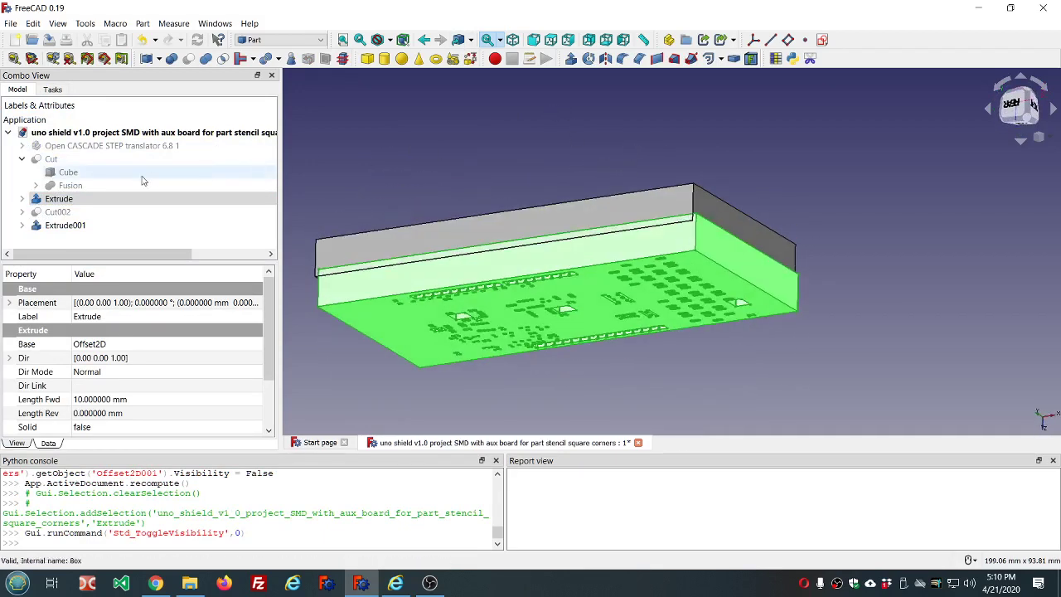
# Hide Extrude001 and Extrude, and show the cut boxes Cut002 and Cut in their place
pyautogui.click(65, 225)
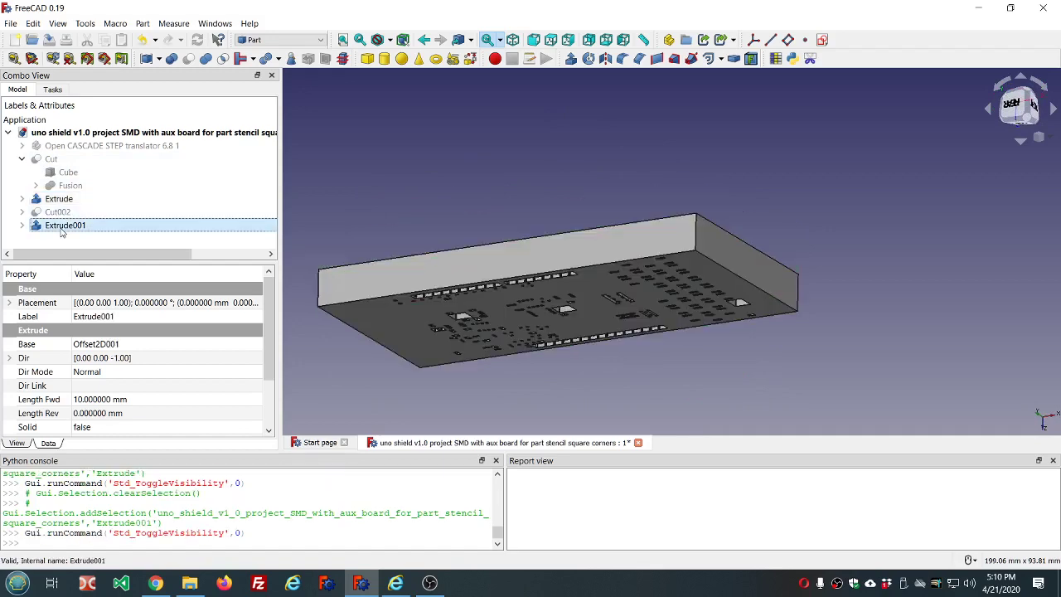
pyautogui.click(59, 198)
pyautogui.press('space')
pyautogui.click(69, 213)
pyautogui.press('space')
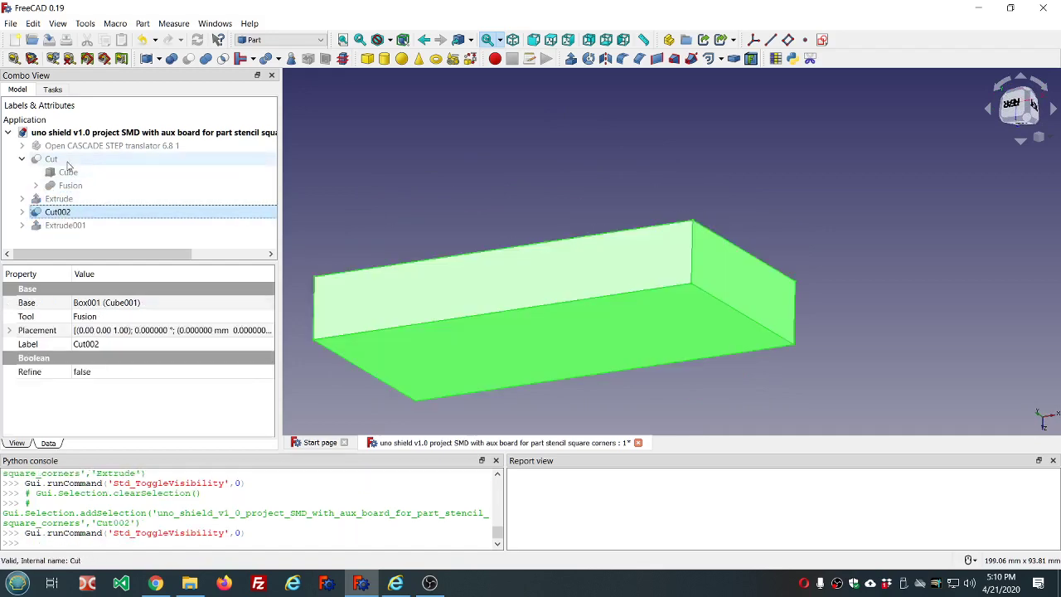
pyautogui.click(50, 158)
pyautogui.press('space')
pyautogui.moveTo(490, 175); pyautogui.dragTo(450, 179, button='middle')
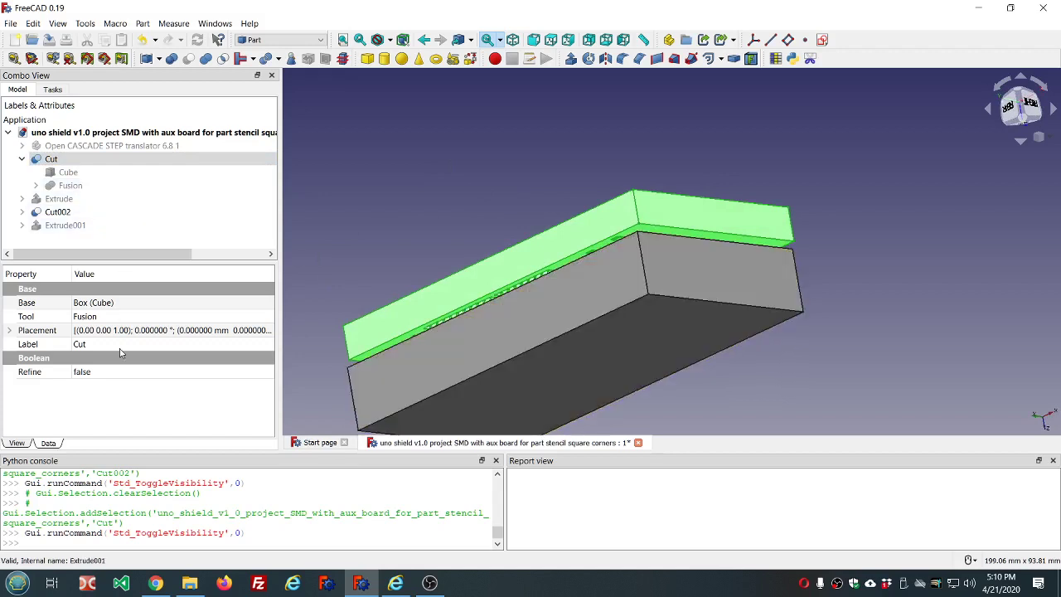
# Set the transparency of both Cut and Cut002 to 50 and view their internal pockets
pyautogui.click(25, 444)
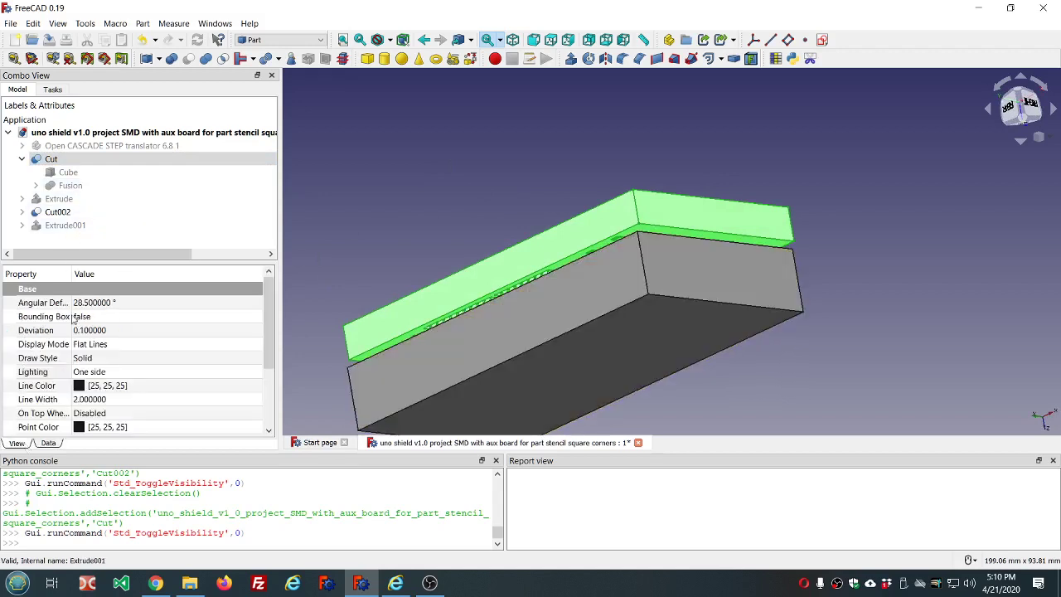
pyautogui.keyDown('ctrl'); pyautogui.click(83, 211); pyautogui.keyUp('ctrl')
pyautogui.scroll(-3, 208, 414)
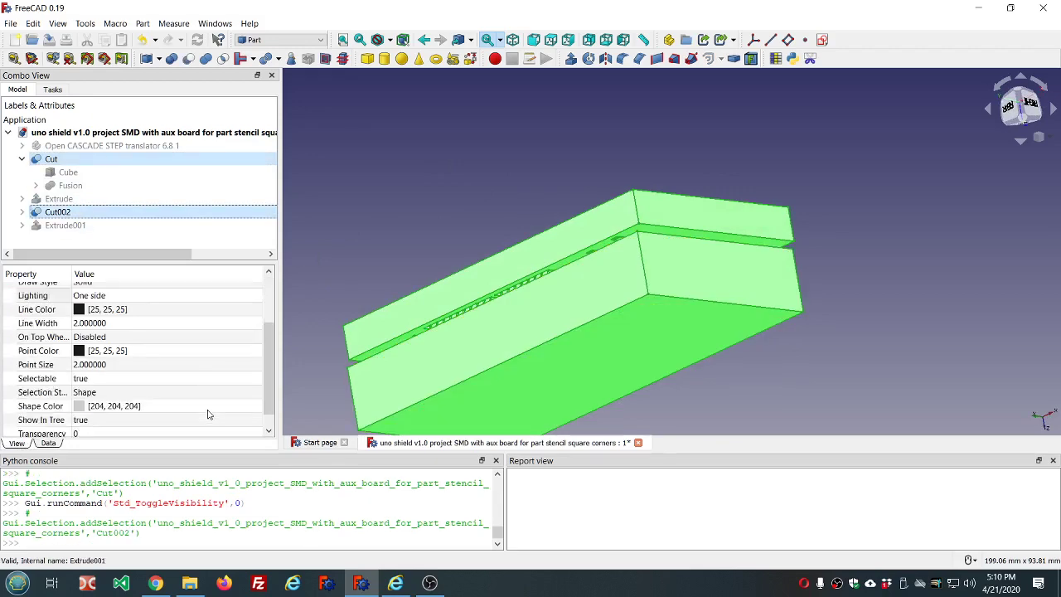
pyautogui.scroll(-1, 187, 433)
pyautogui.click(177, 416)
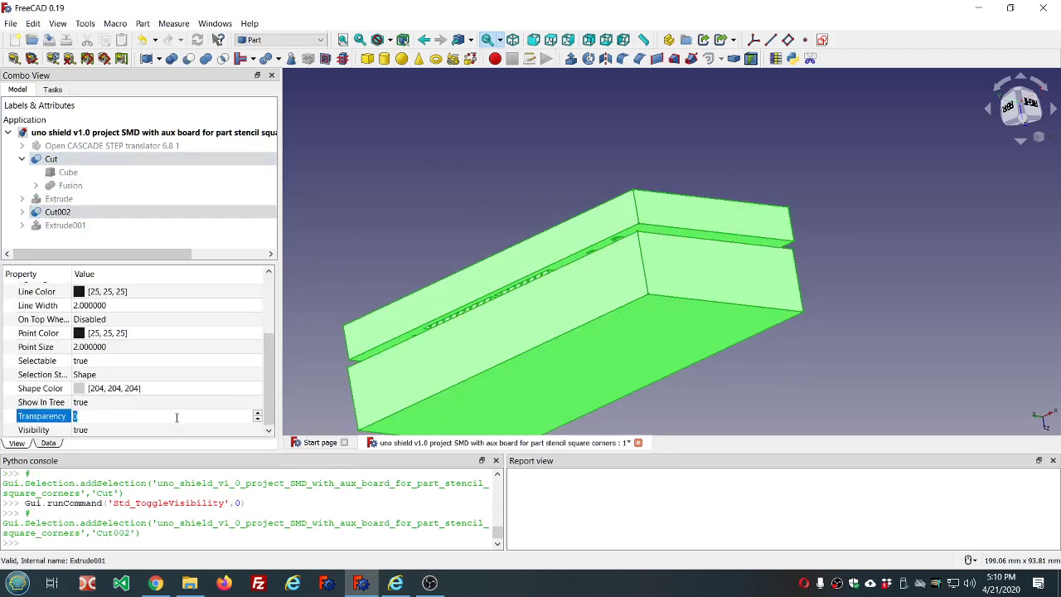
pyautogui.write('50')
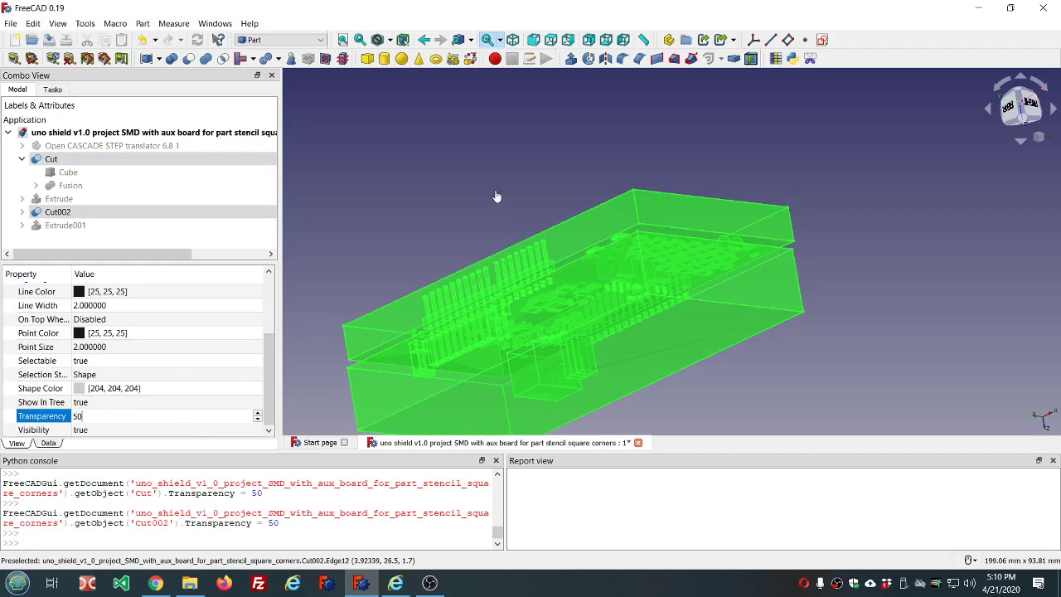
pyautogui.click(495, 196)
pyautogui.moveTo(487, 178); pyautogui.dragTo(534, 150)
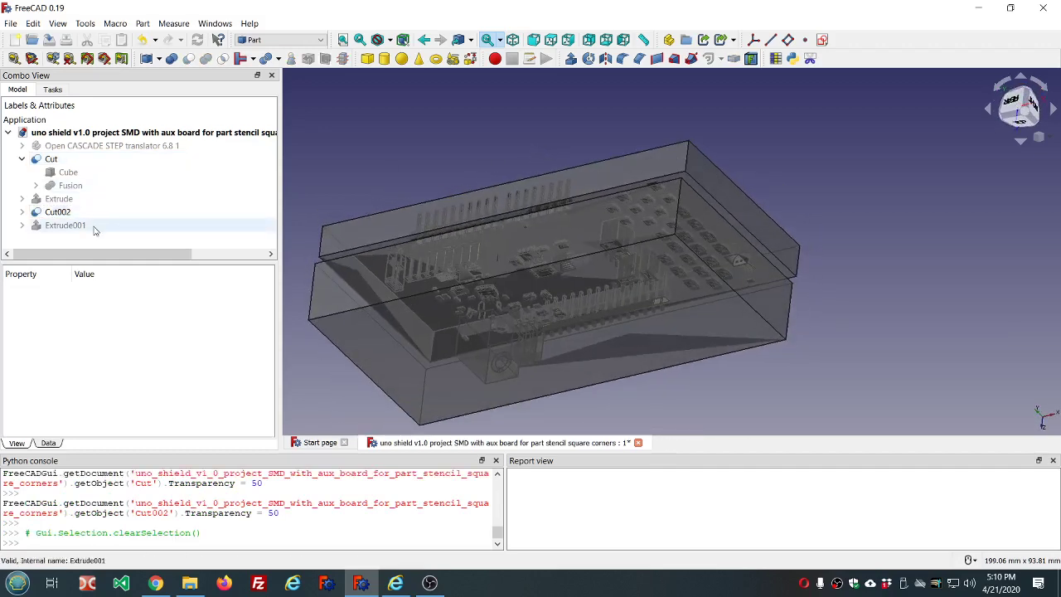
# Hide Cut002 and examine the component pockets inside the semi-transparent Cut from several angles
pyautogui.click(60, 212)
pyautogui.press('space')
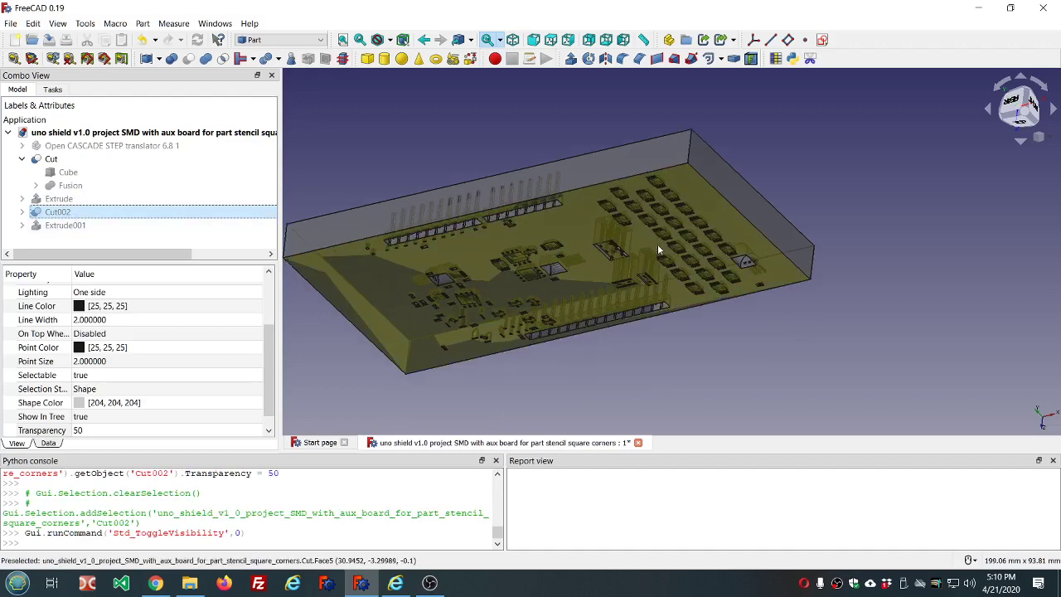
pyautogui.scroll(5, 658, 244)
pyautogui.moveTo(670, 214); pyautogui.dragTo(604, 187)
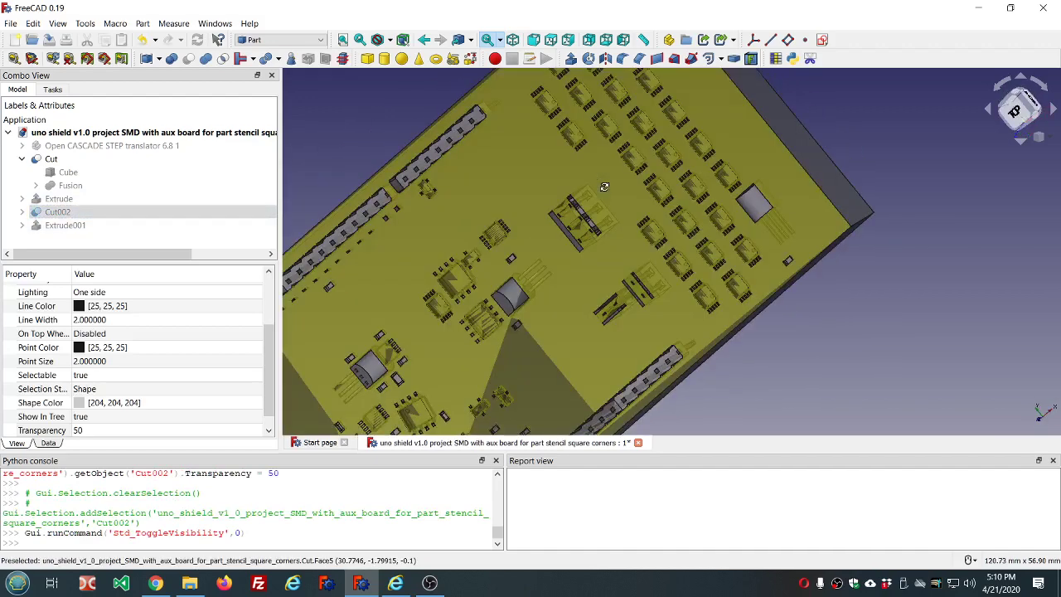
pyautogui.scroll(3, 626, 207)
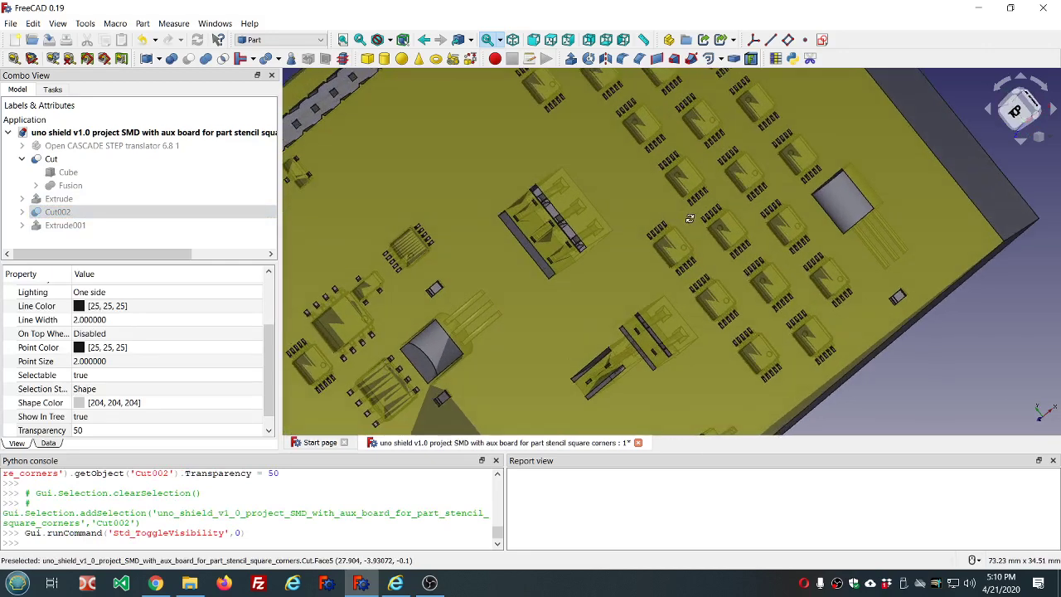
pyautogui.moveTo(689, 218); pyautogui.dragTo(623, 189)
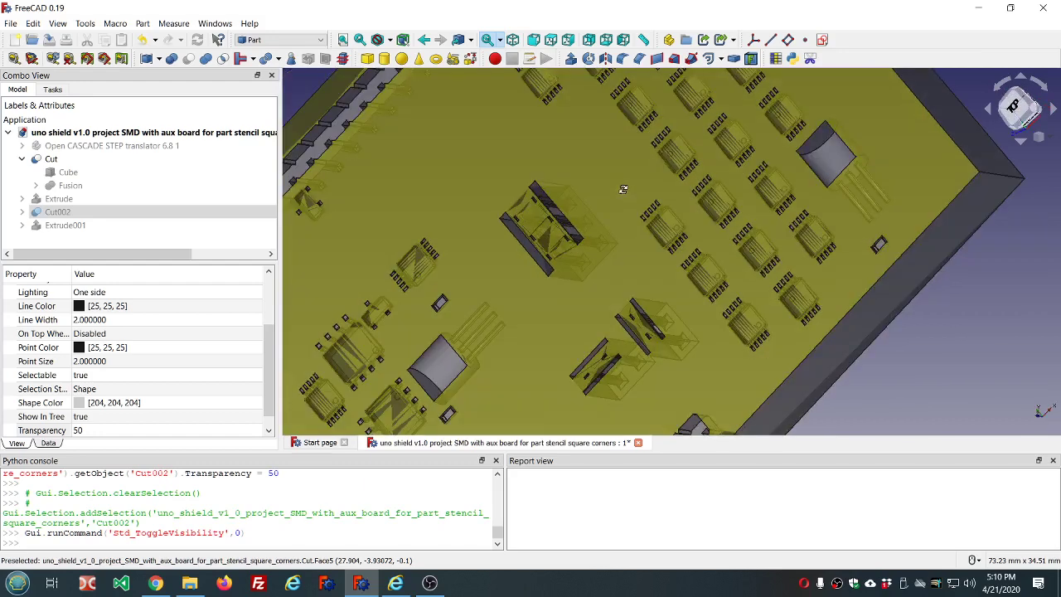
pyautogui.moveTo(505, 224); pyautogui.dragTo(808, 199)
pyautogui.scroll(-4, 808, 199)
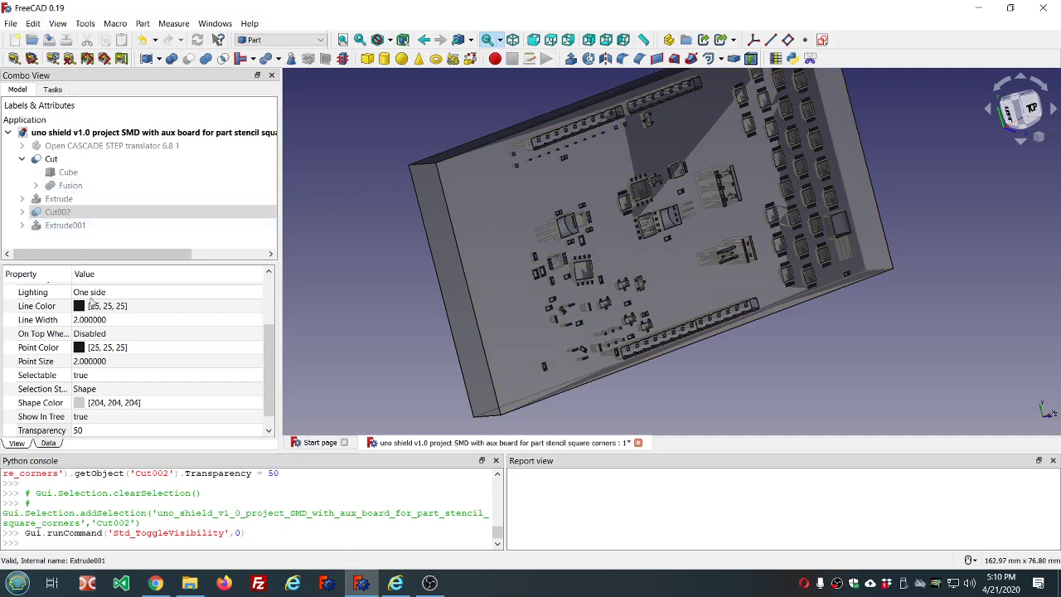
# Set the transparency of Cut002 and Cut to 0
pyautogui.click(95, 431)
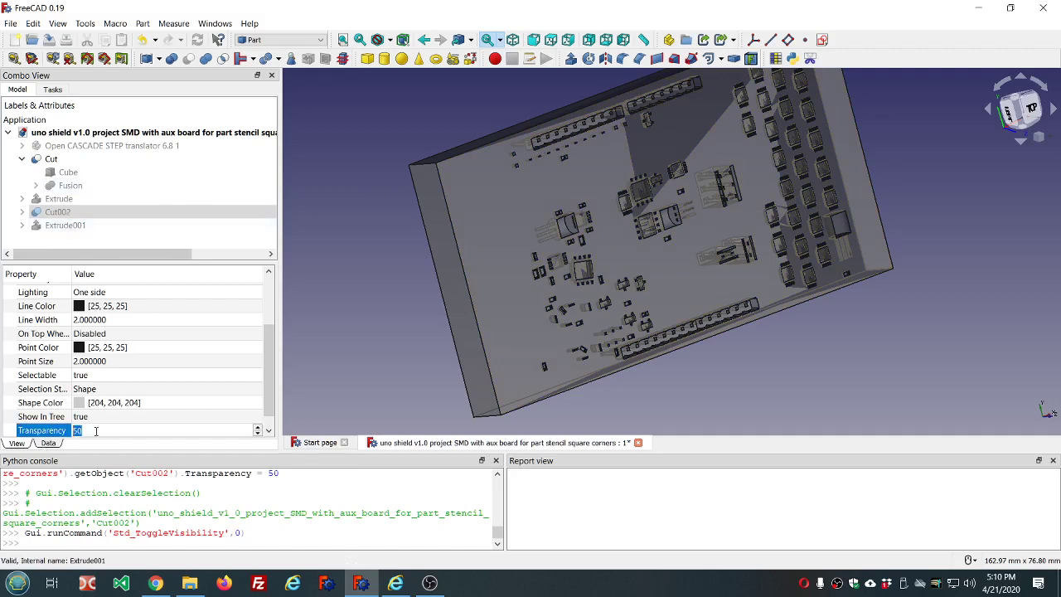
pyautogui.write('0')
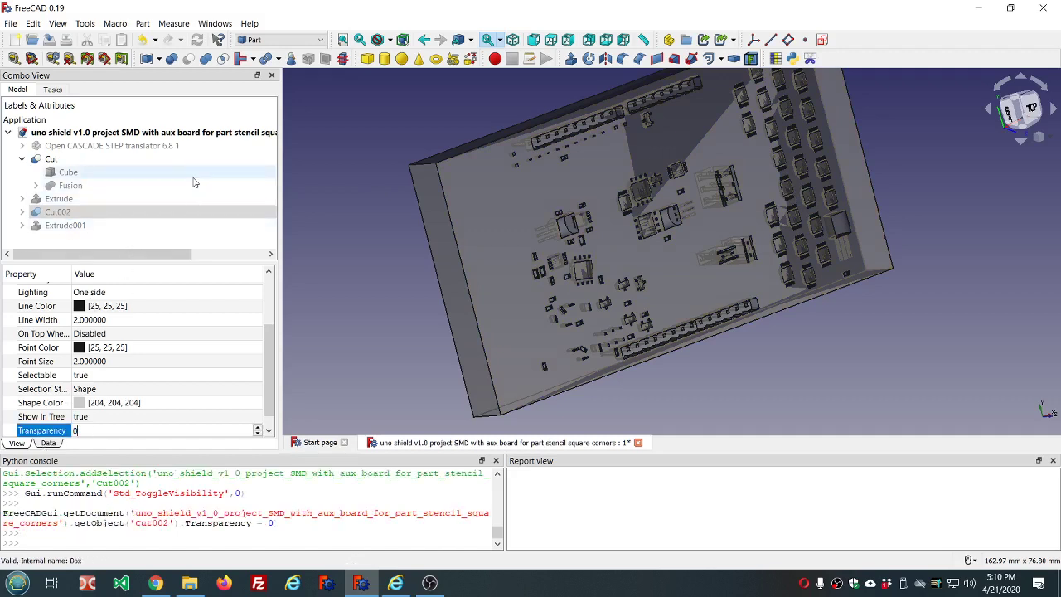
pyautogui.click(157, 159)
pyautogui.click(145, 431)
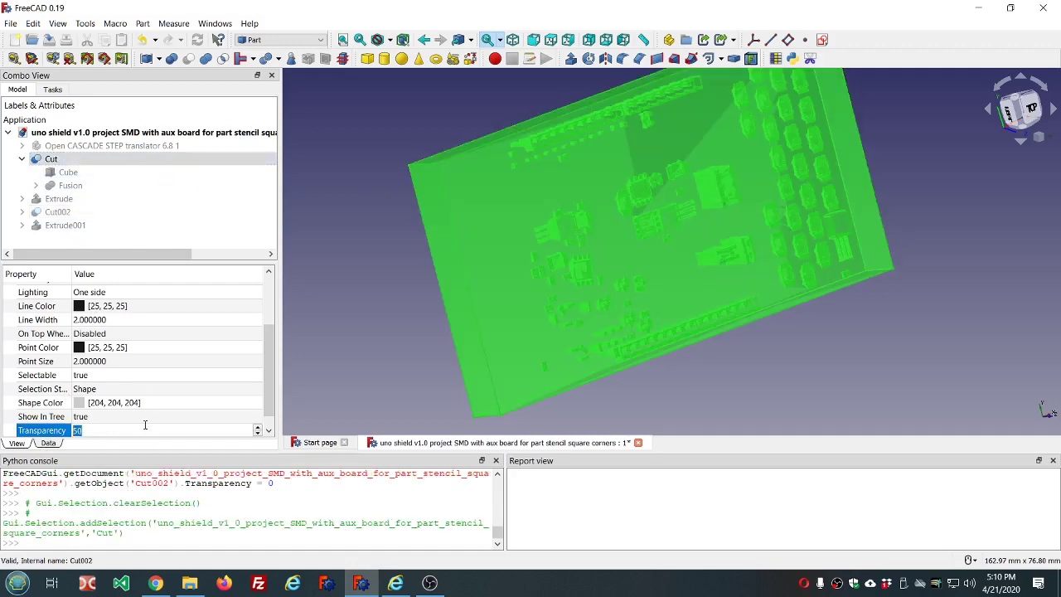
pyautogui.write('0')
pyautogui.click(350, 222)
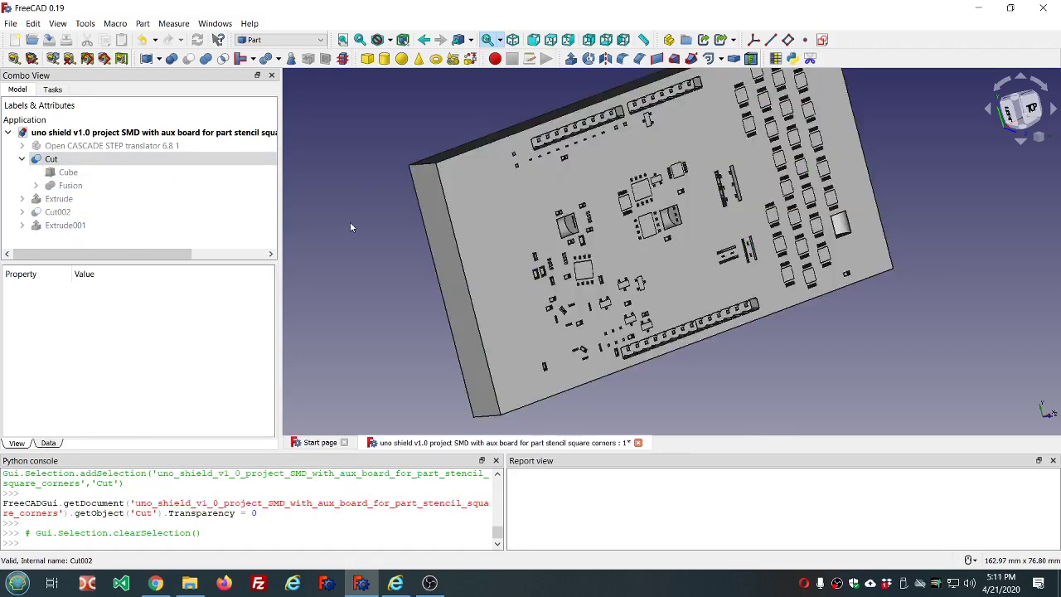
# Show Cut002 alongside Cut and display its data properties
pyautogui.moveTo(346, 174); pyautogui.dragTo(365, 185, button='middle')
pyautogui.moveTo(415, 144); pyautogui.dragTo(394, 105, button='middle')
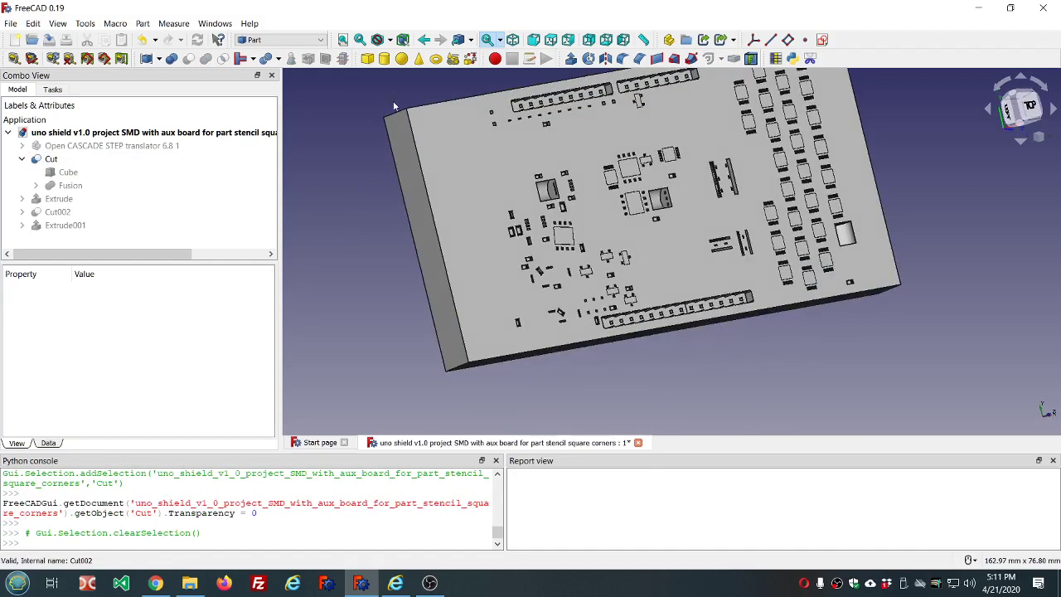
pyautogui.click(68, 211)
pyautogui.press('space')
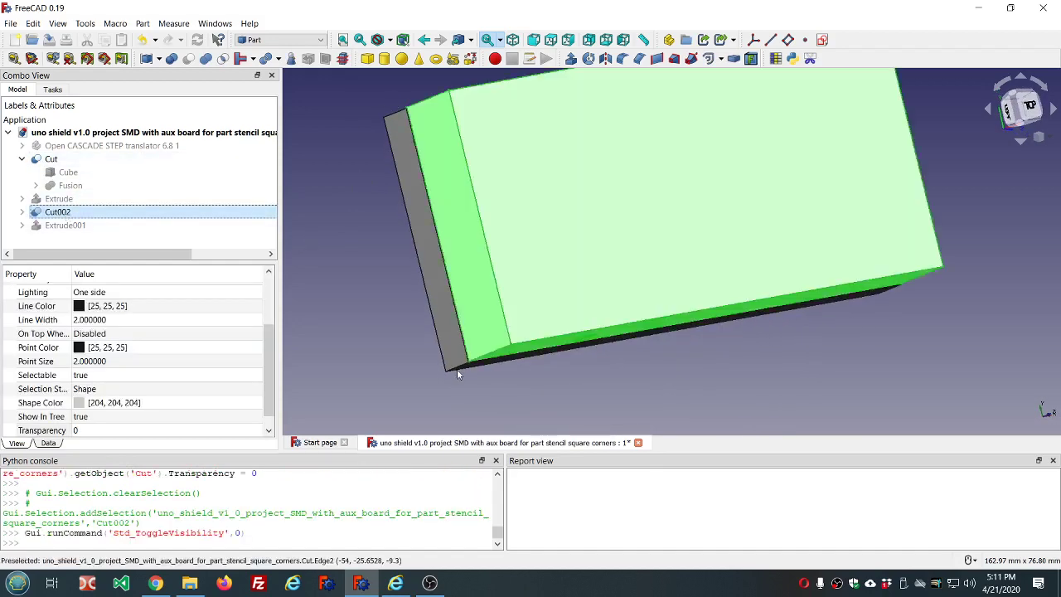
pyautogui.click(50, 443)
# Examine the stacked Cut and Cut002 boxes from below and the front, including the round hole in Cut002's long side
pyautogui.moveTo(665, 408); pyautogui.dragTo(647, 213, button='middle')
pyautogui.scroll(-6, 628, 213)
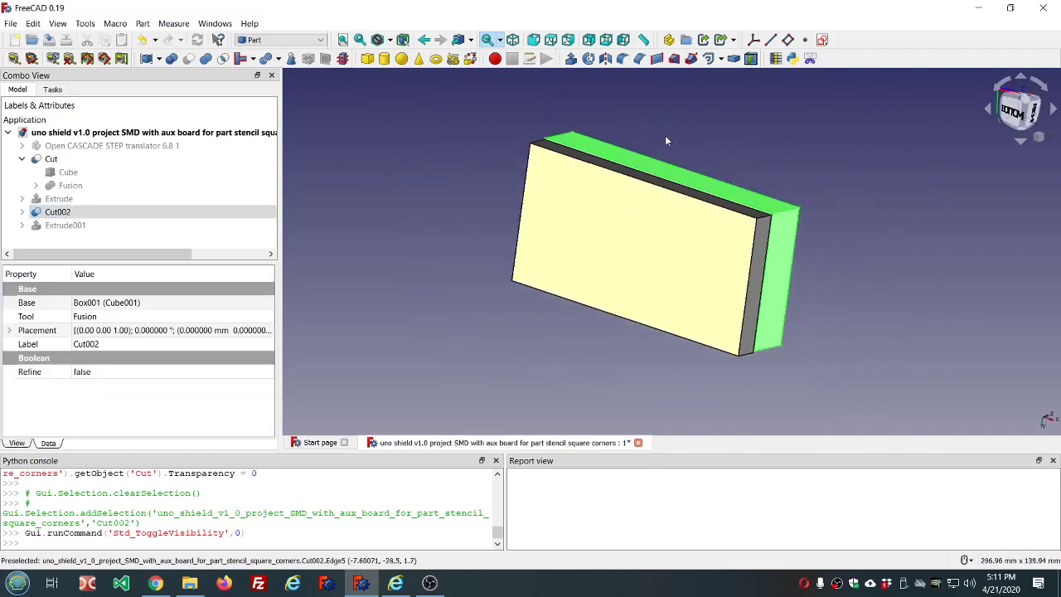
pyautogui.scroll(9, 665, 136)
pyautogui.moveTo(664, 142); pyautogui.dragTo(511, 158, button='middle')
pyautogui.scroll(-3, 501, 156)
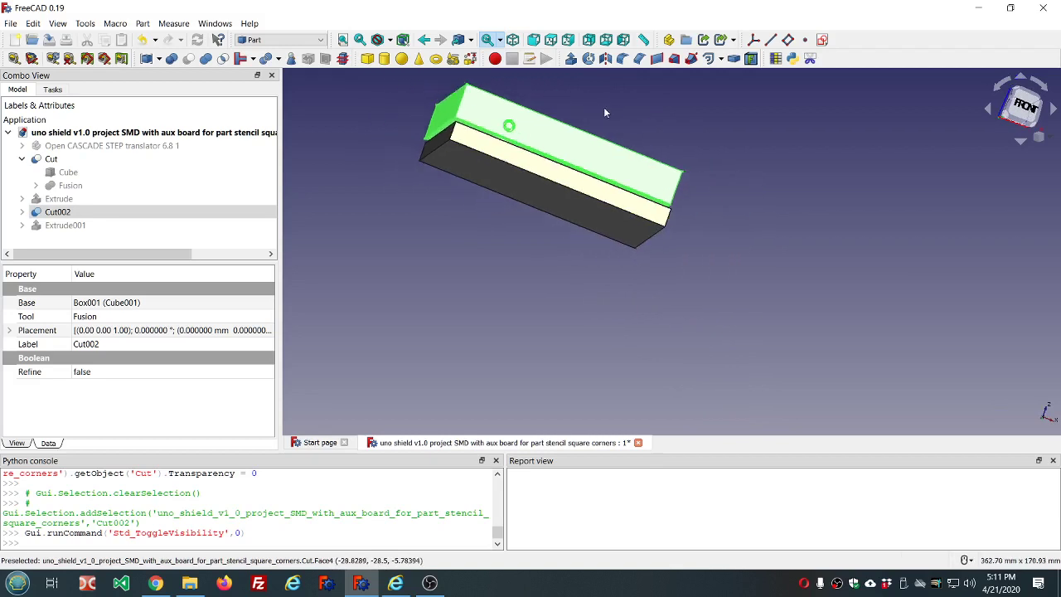
pyautogui.click(721, 59)
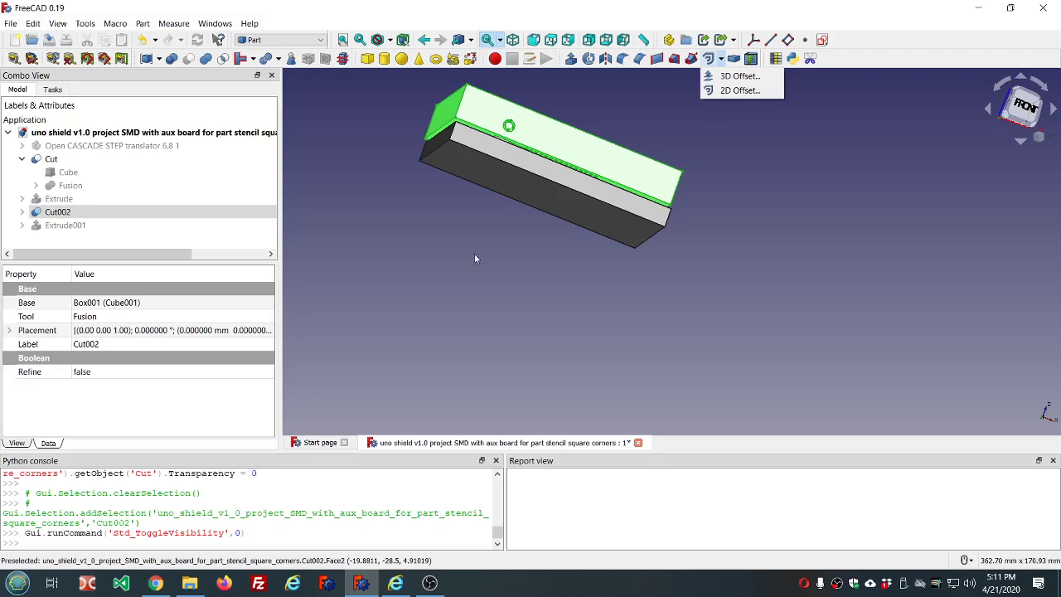
pyautogui.click(502, 131)
pyautogui.scroll(4, 509, 126)
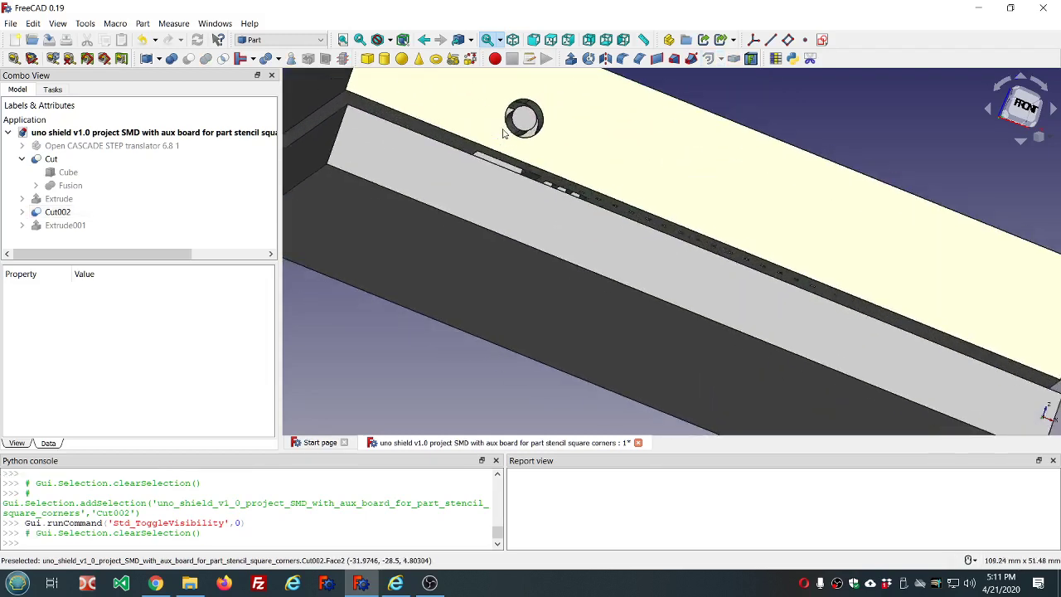
pyautogui.scroll(-3, 511, 124)
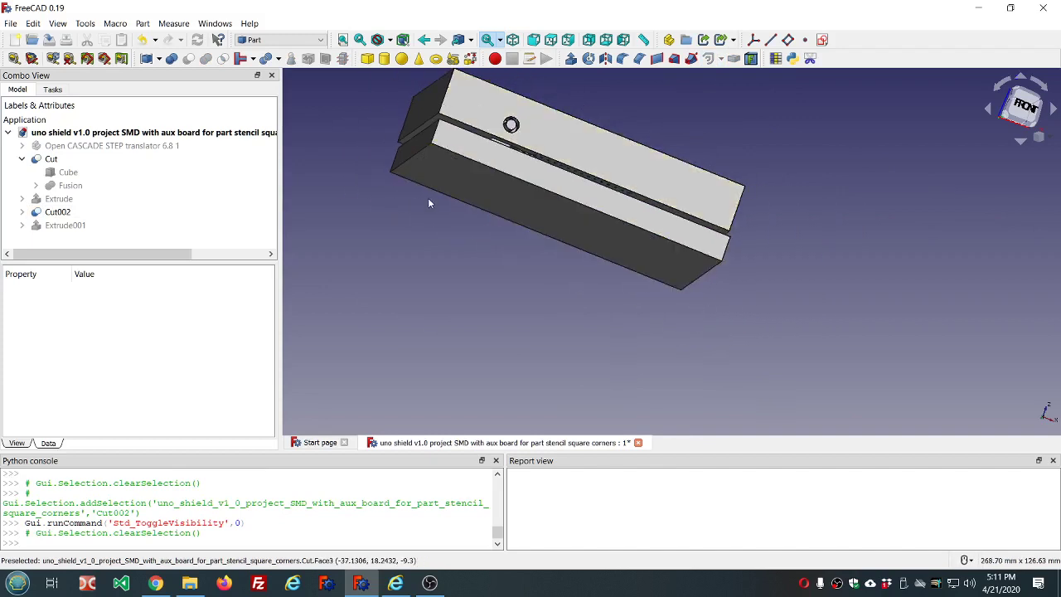